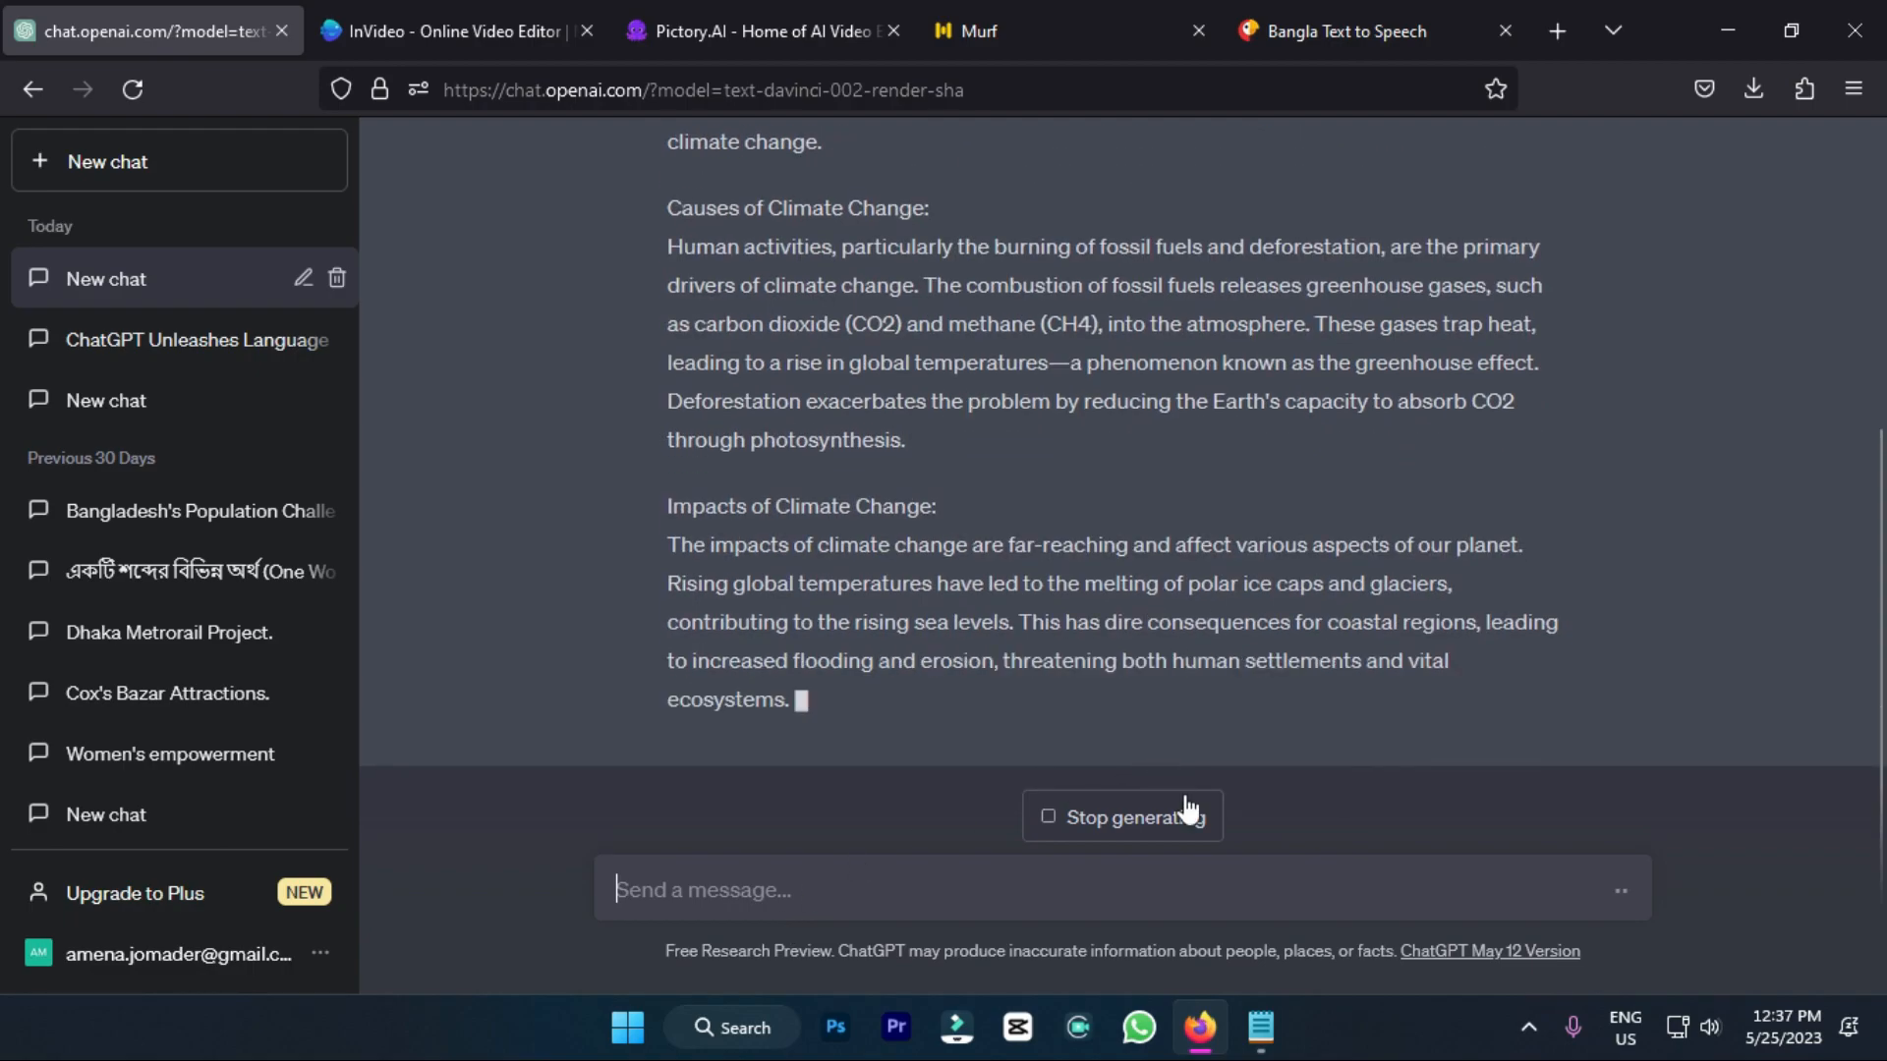
Step: Stop the essay generation and copy the Introduction paragraph of the climate change essay
click(1176, 818)
scroll(1072, 664, up, 5)
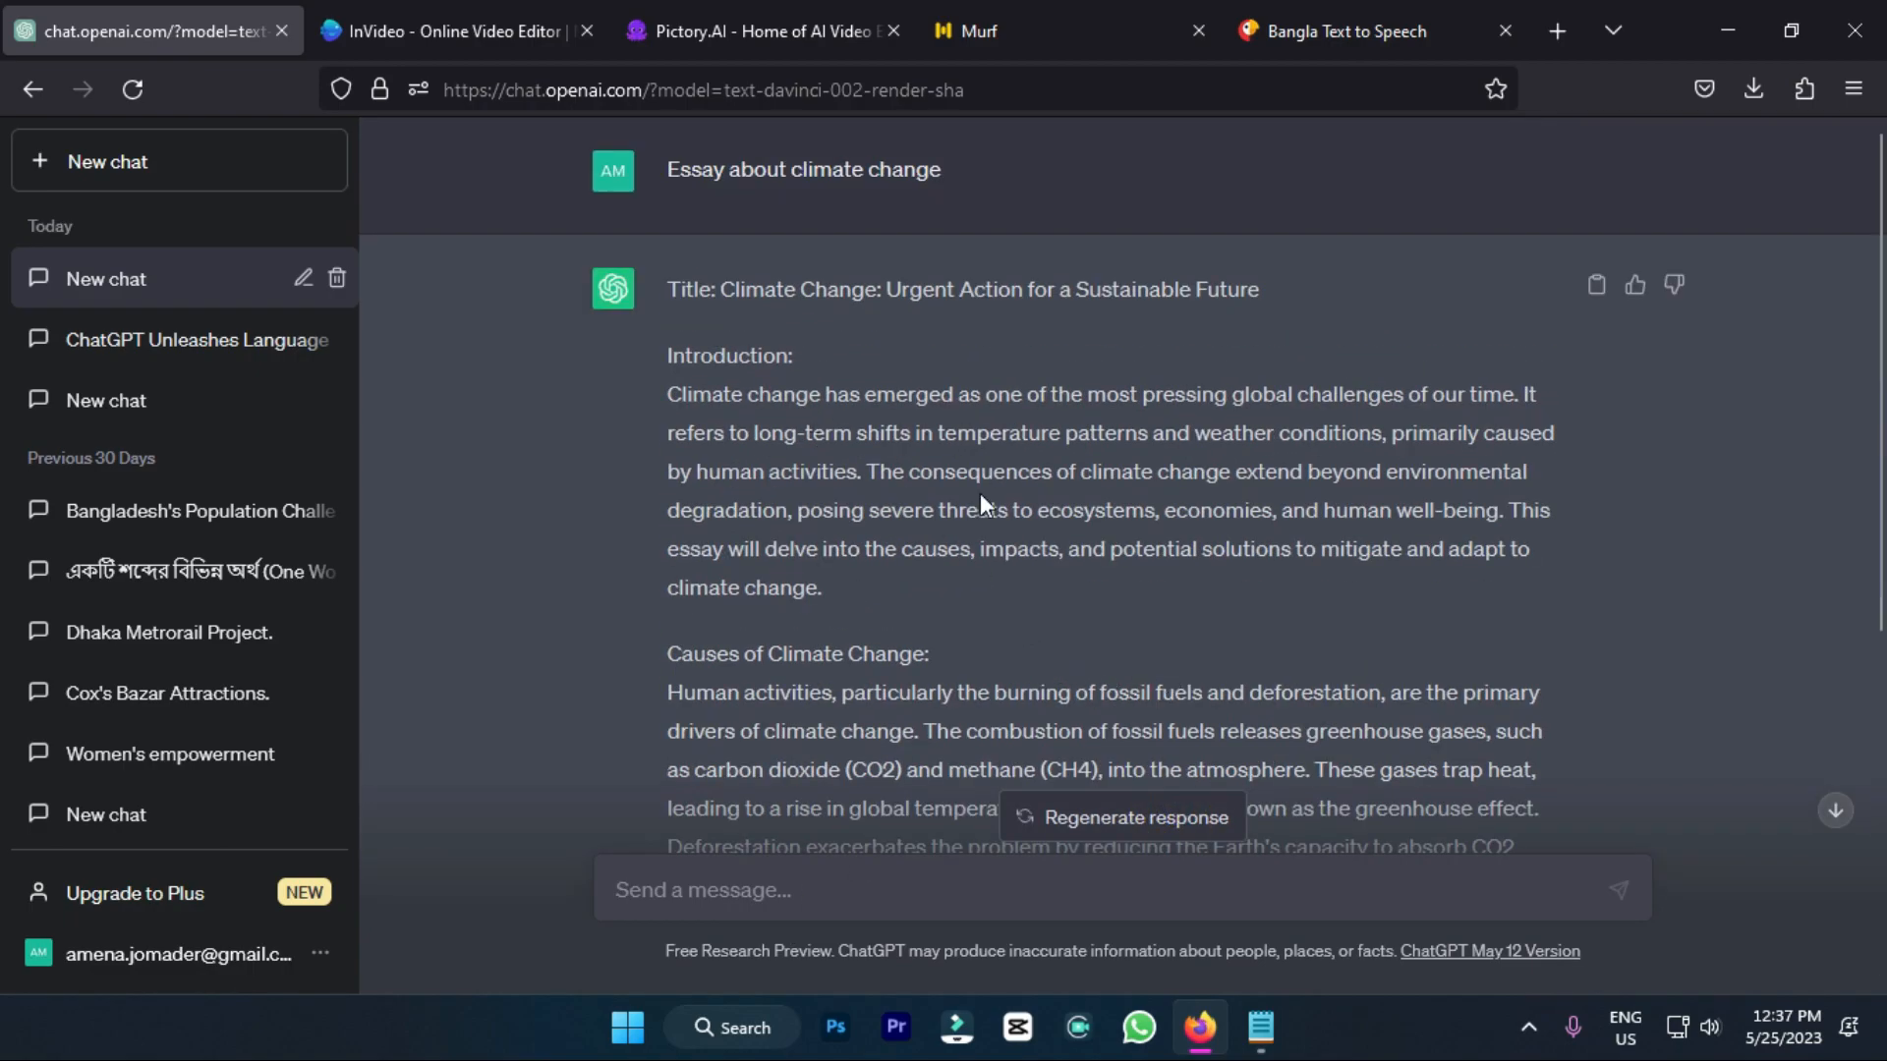
drag(872, 576, 660, 399)
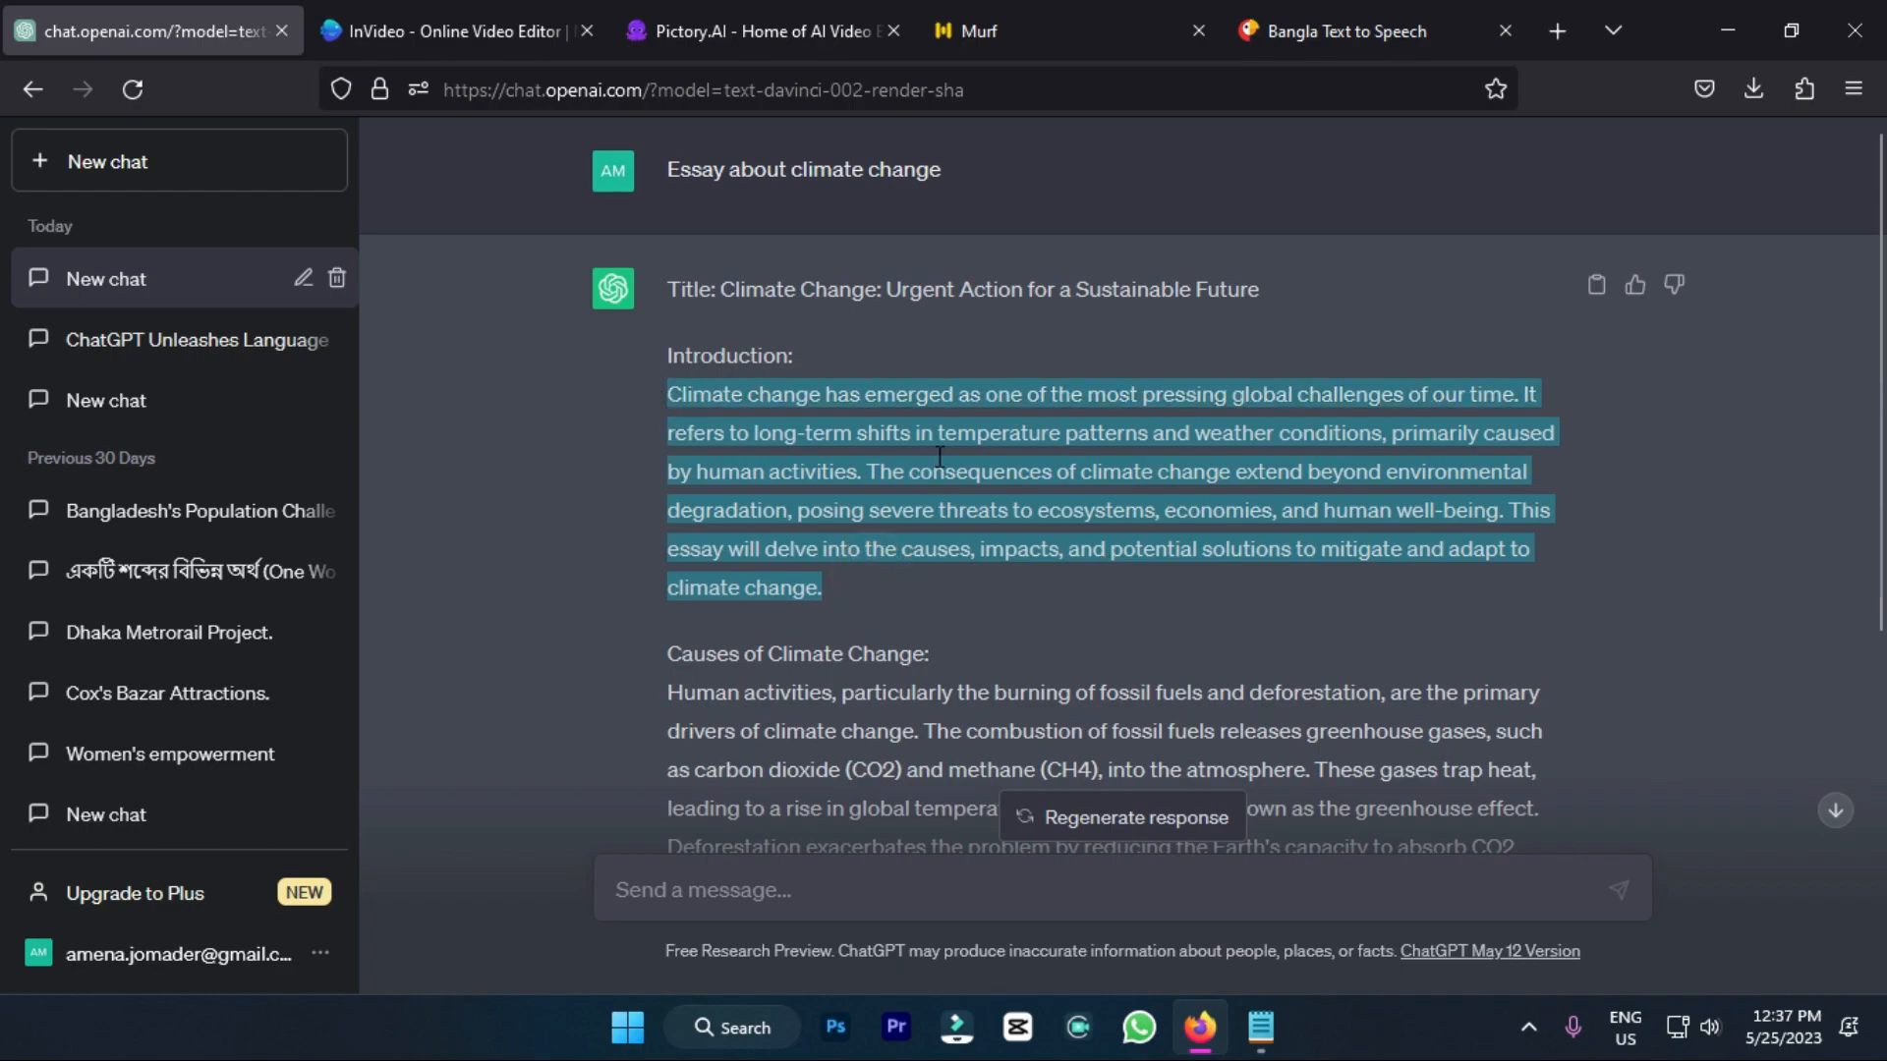
right_click(767, 442)
click(861, 469)
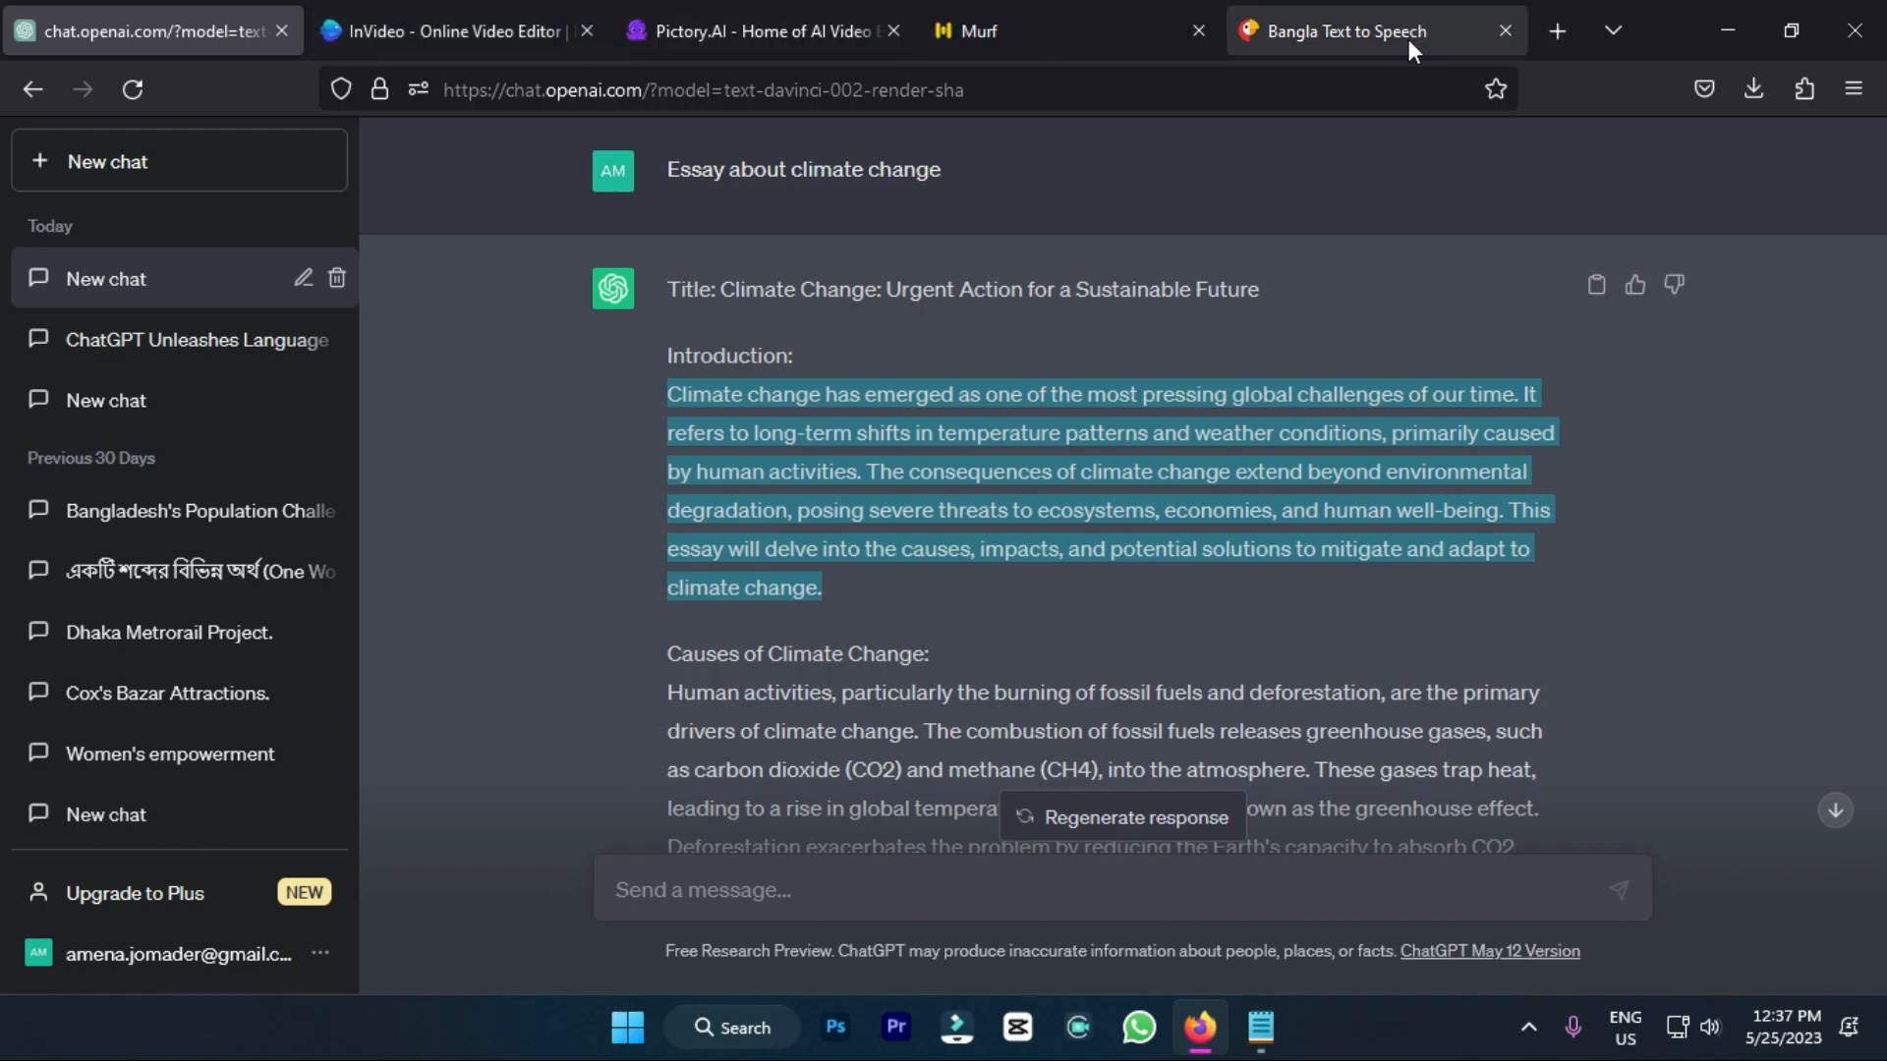
Step: Switch to Murf and create an audio project of the Article & Blog type with the default title
click(1101, 24)
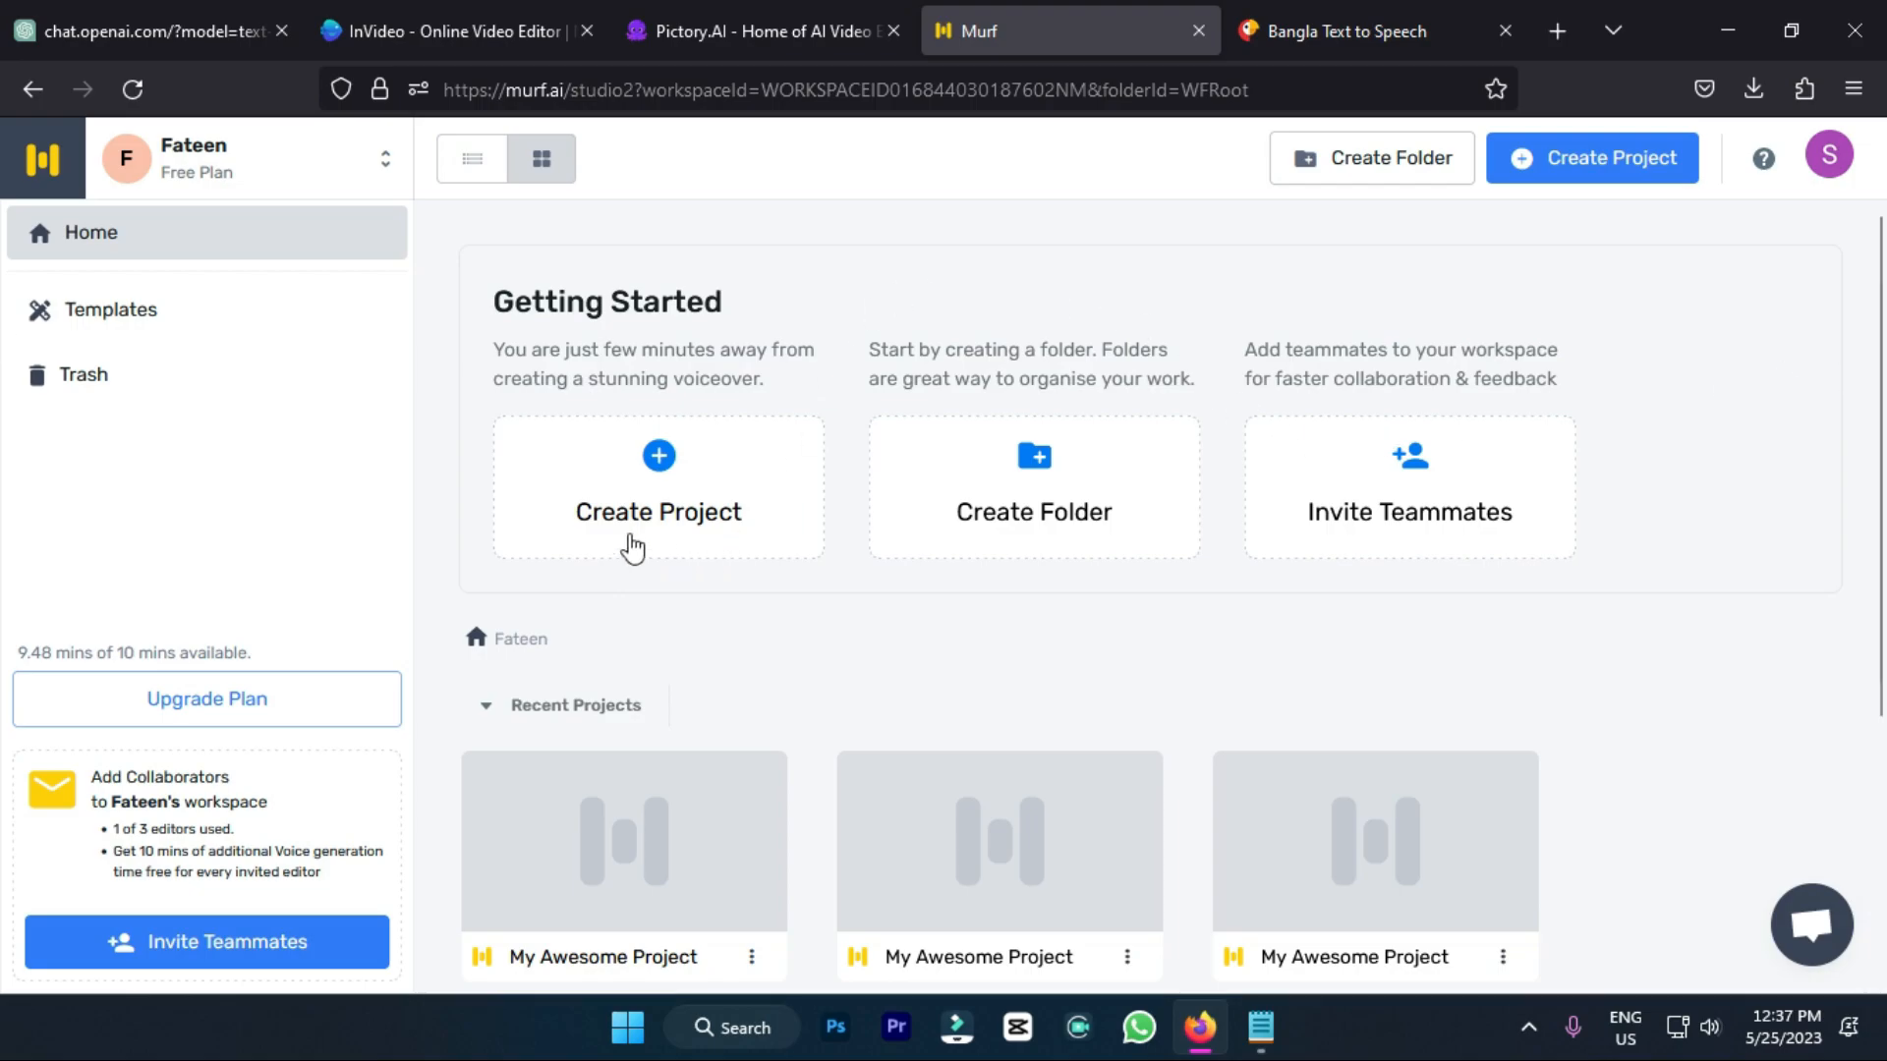
click(711, 494)
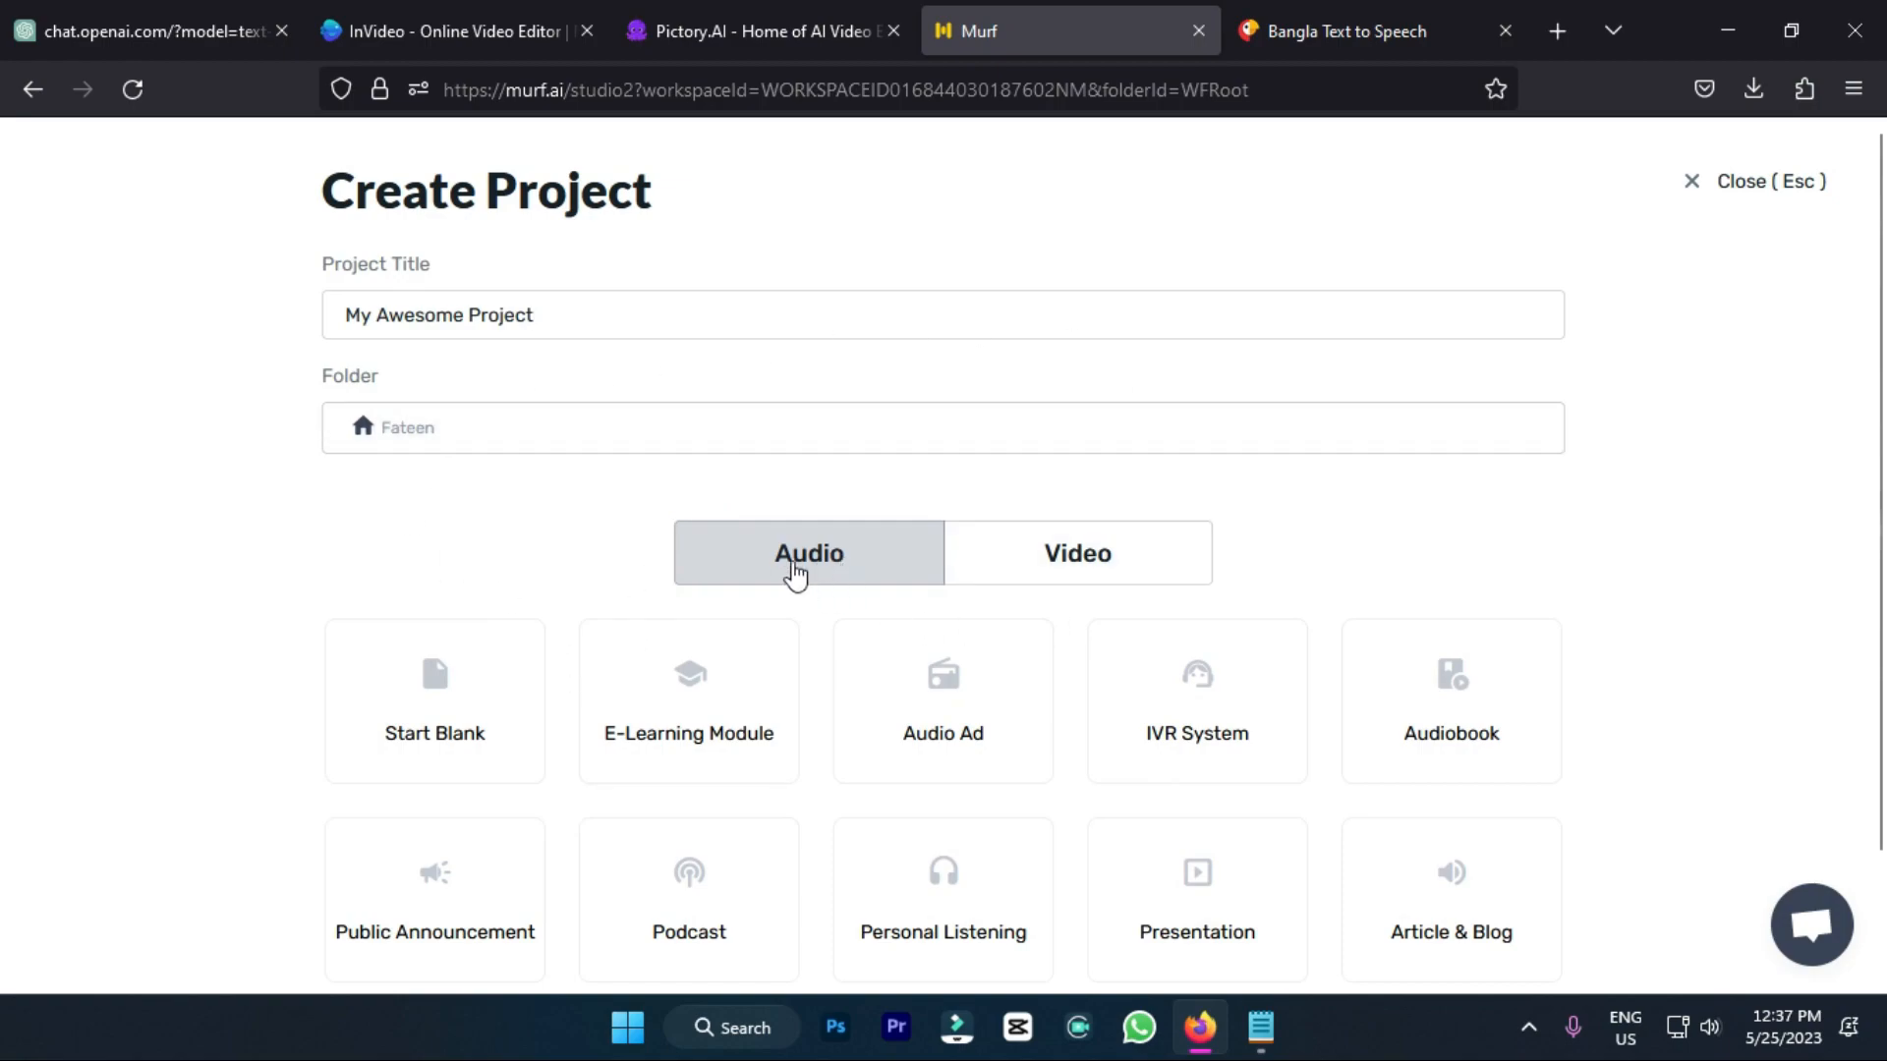
scroll(836, 590, down, 2)
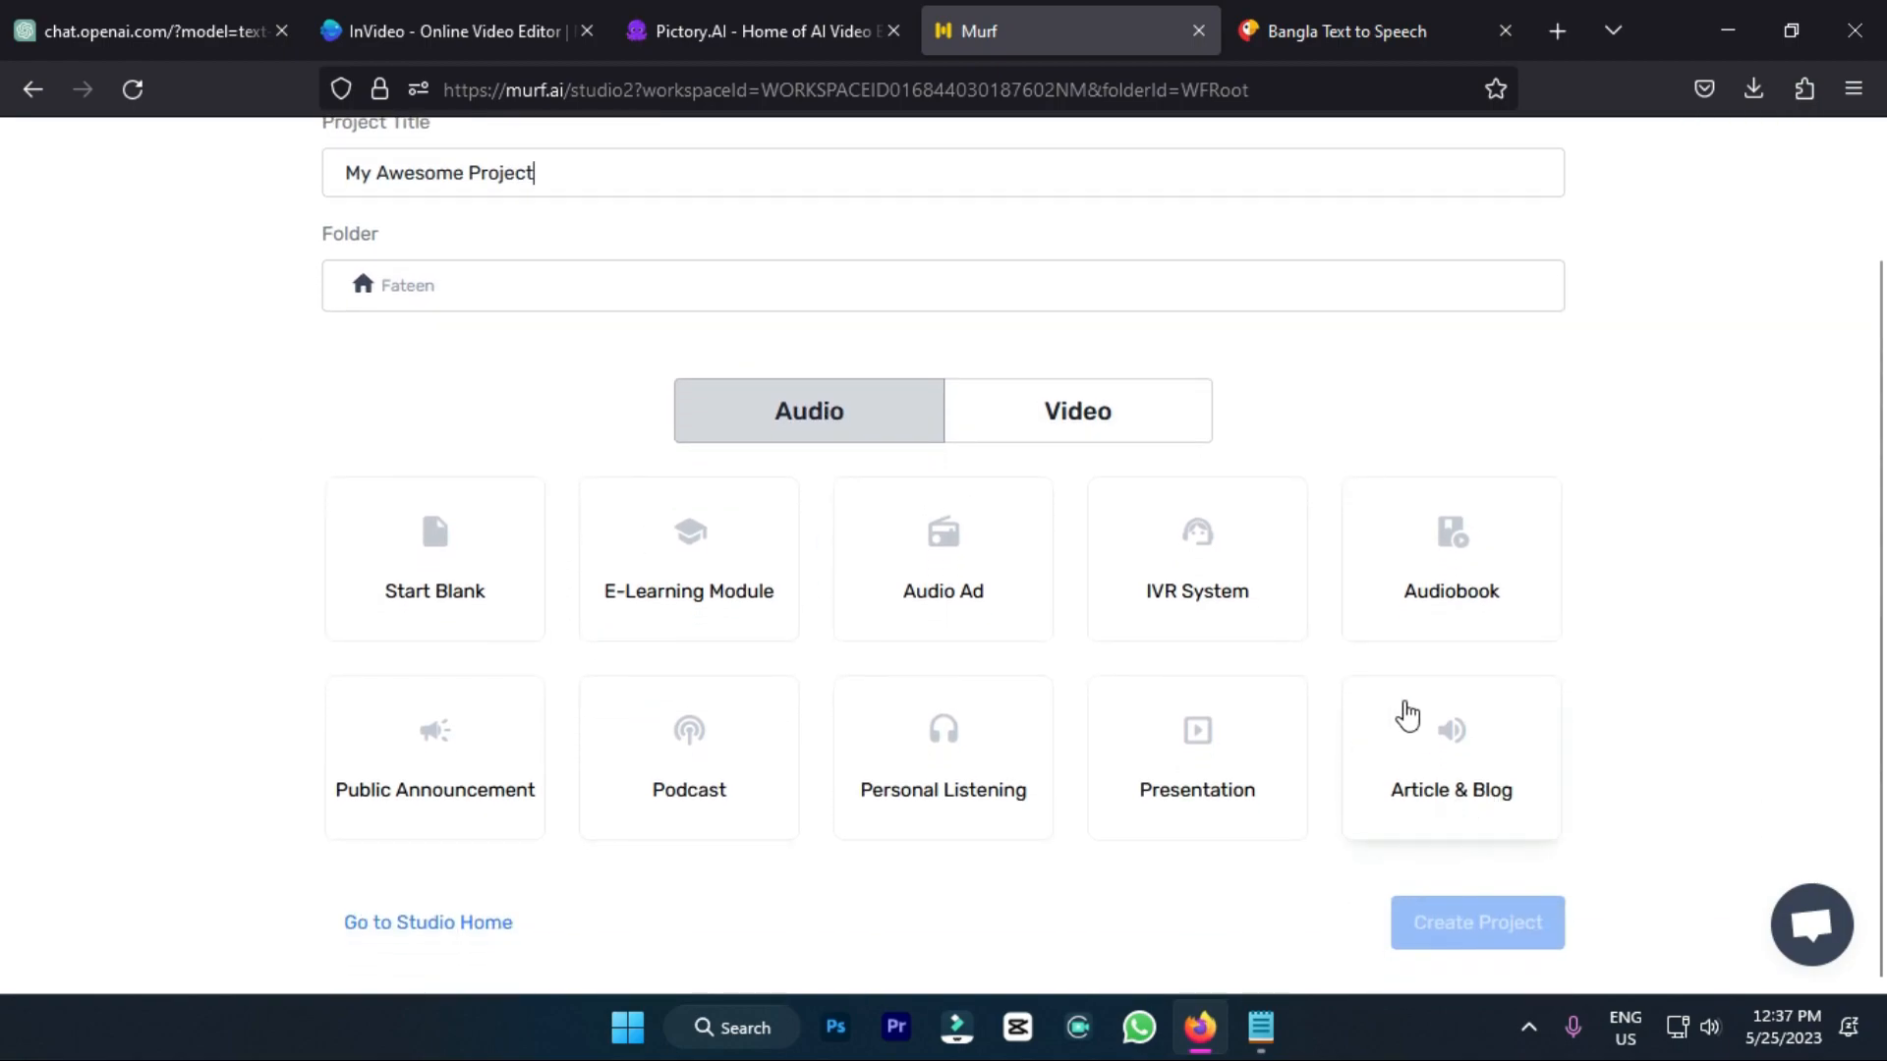
click(1474, 776)
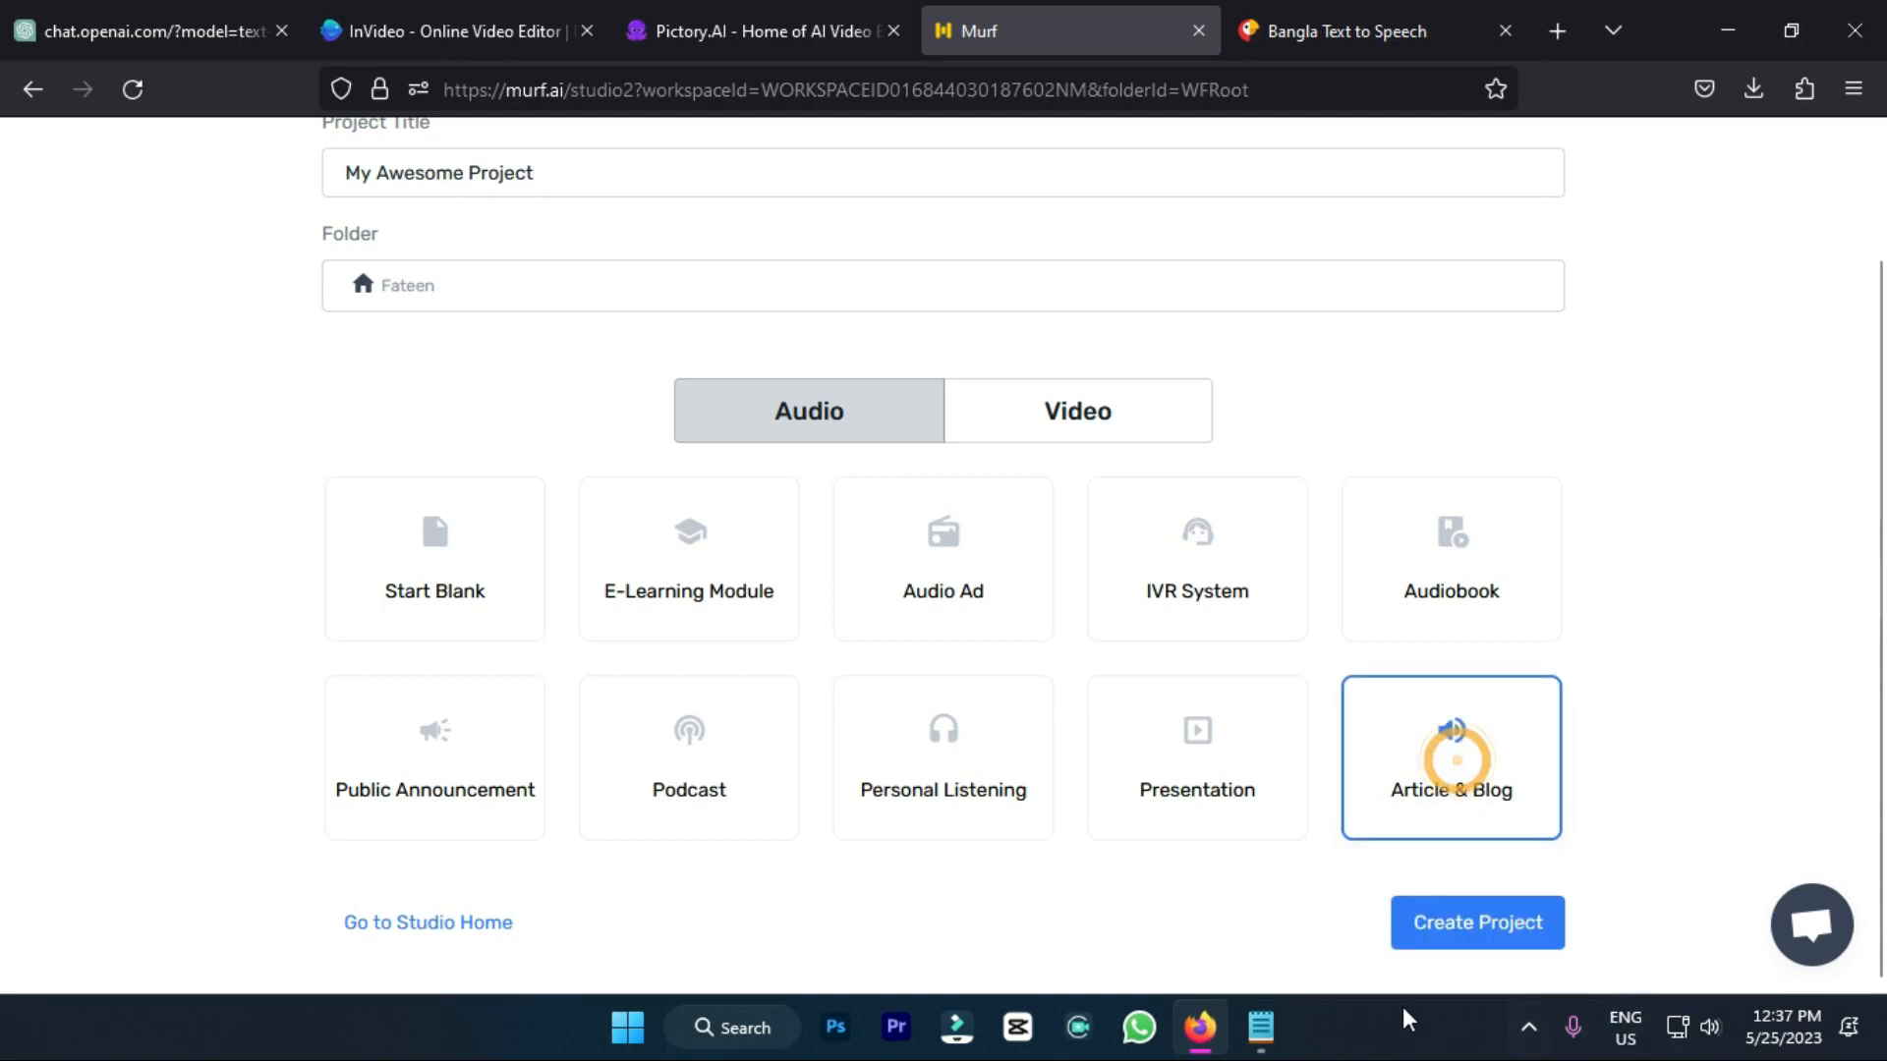
click(1523, 934)
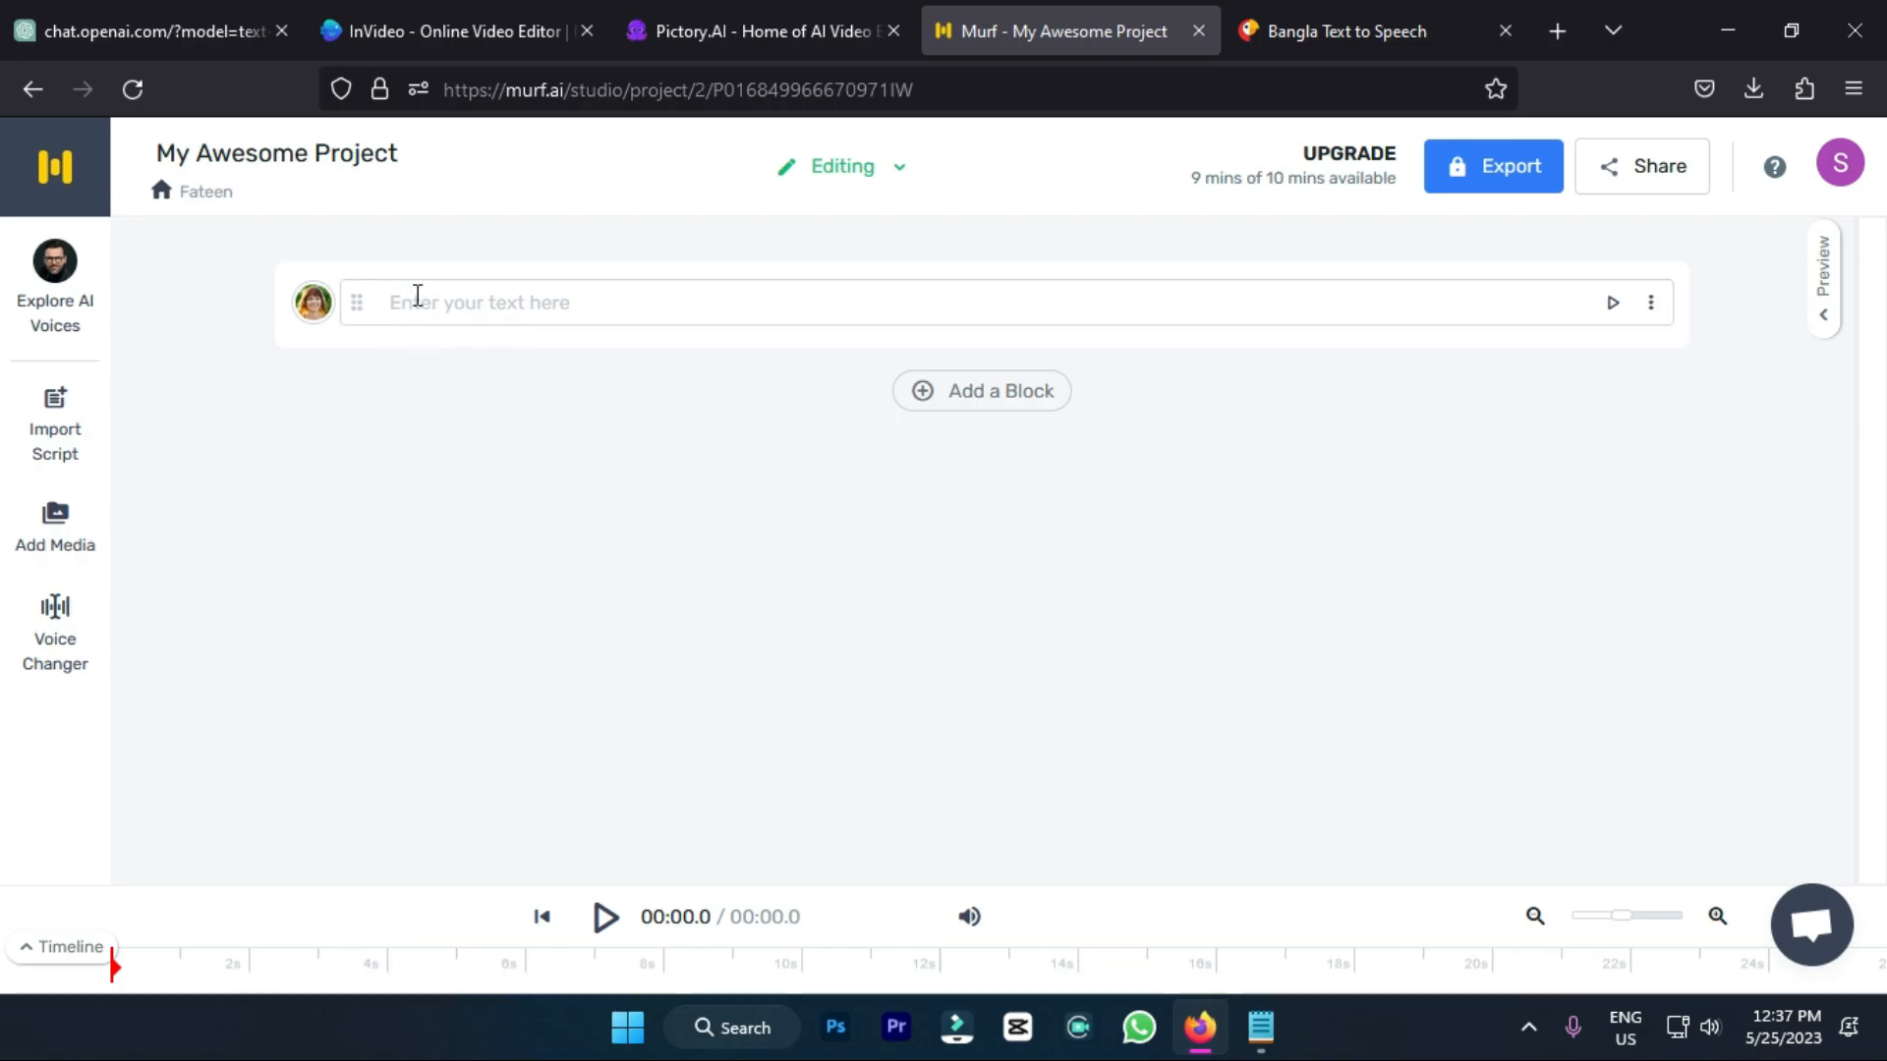
Step: Paste the copied climate change paragraph into the empty text block, splitting the script by paragraphs
click(617, 295)
key(ctrl+v)
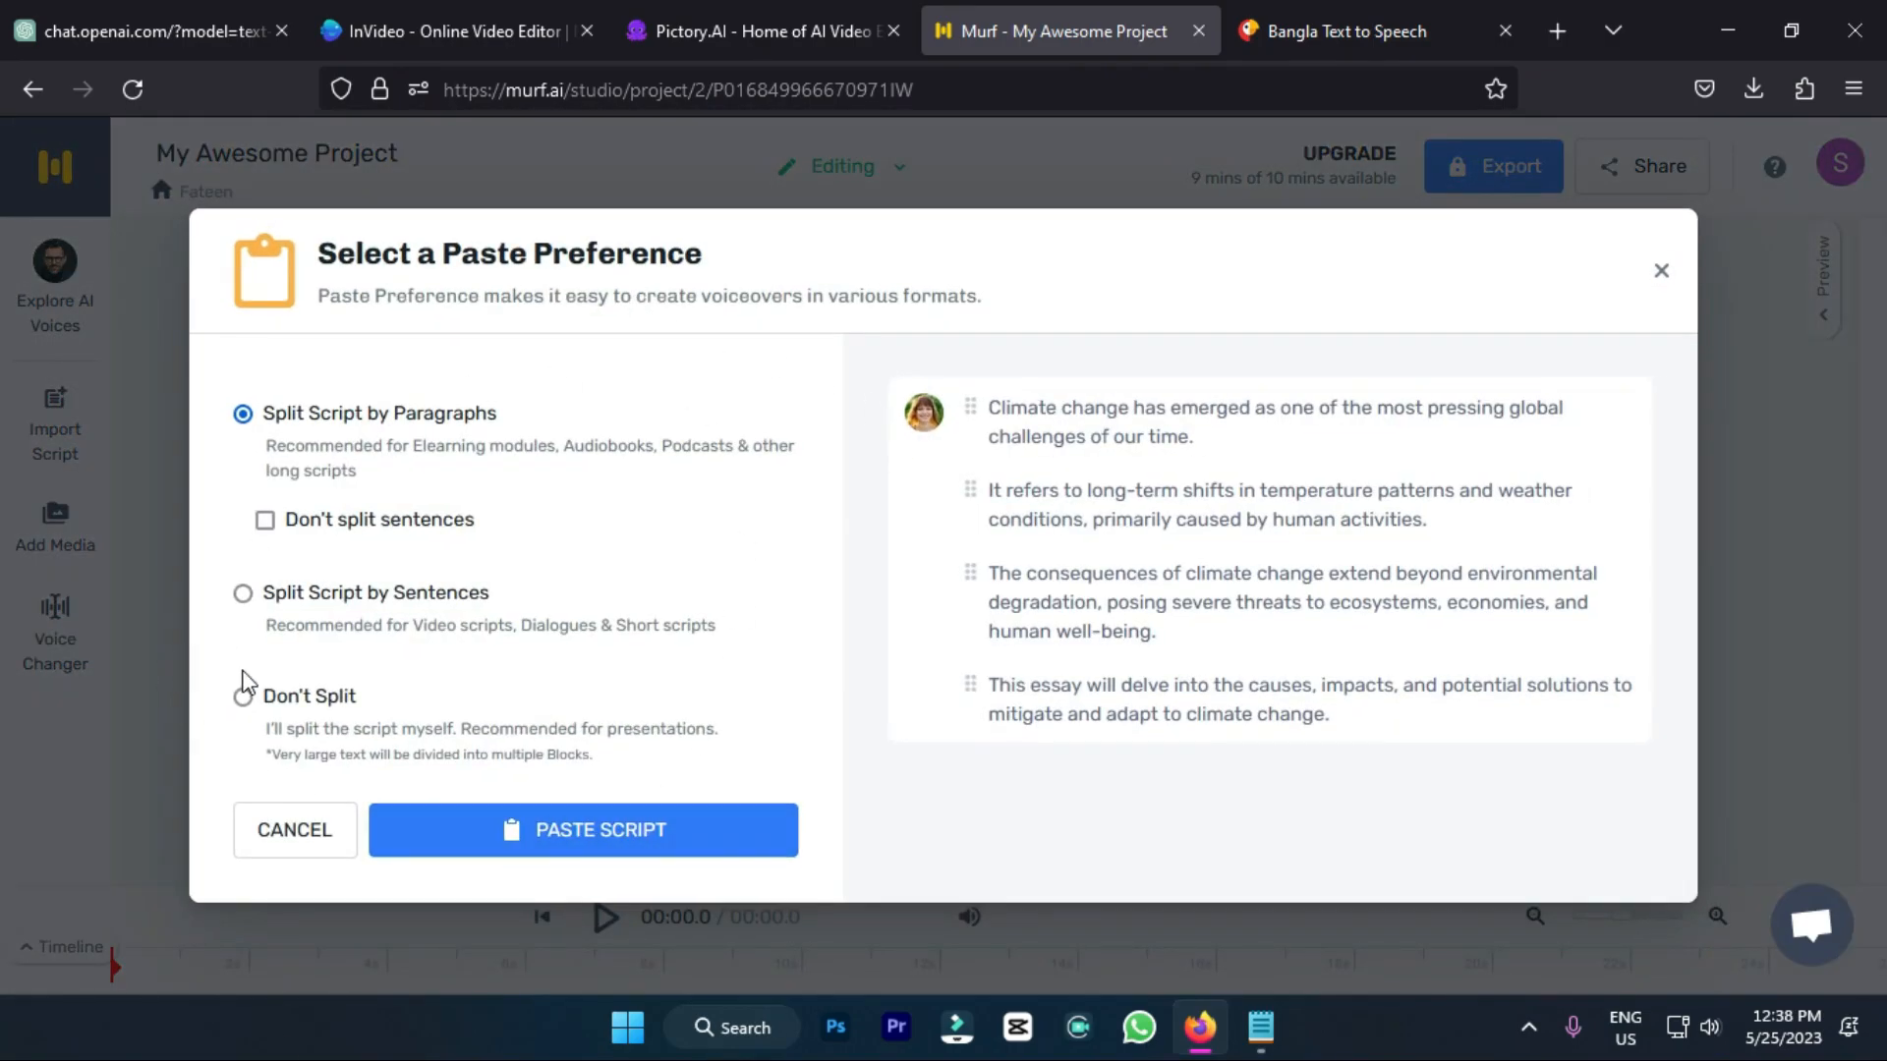
click(585, 845)
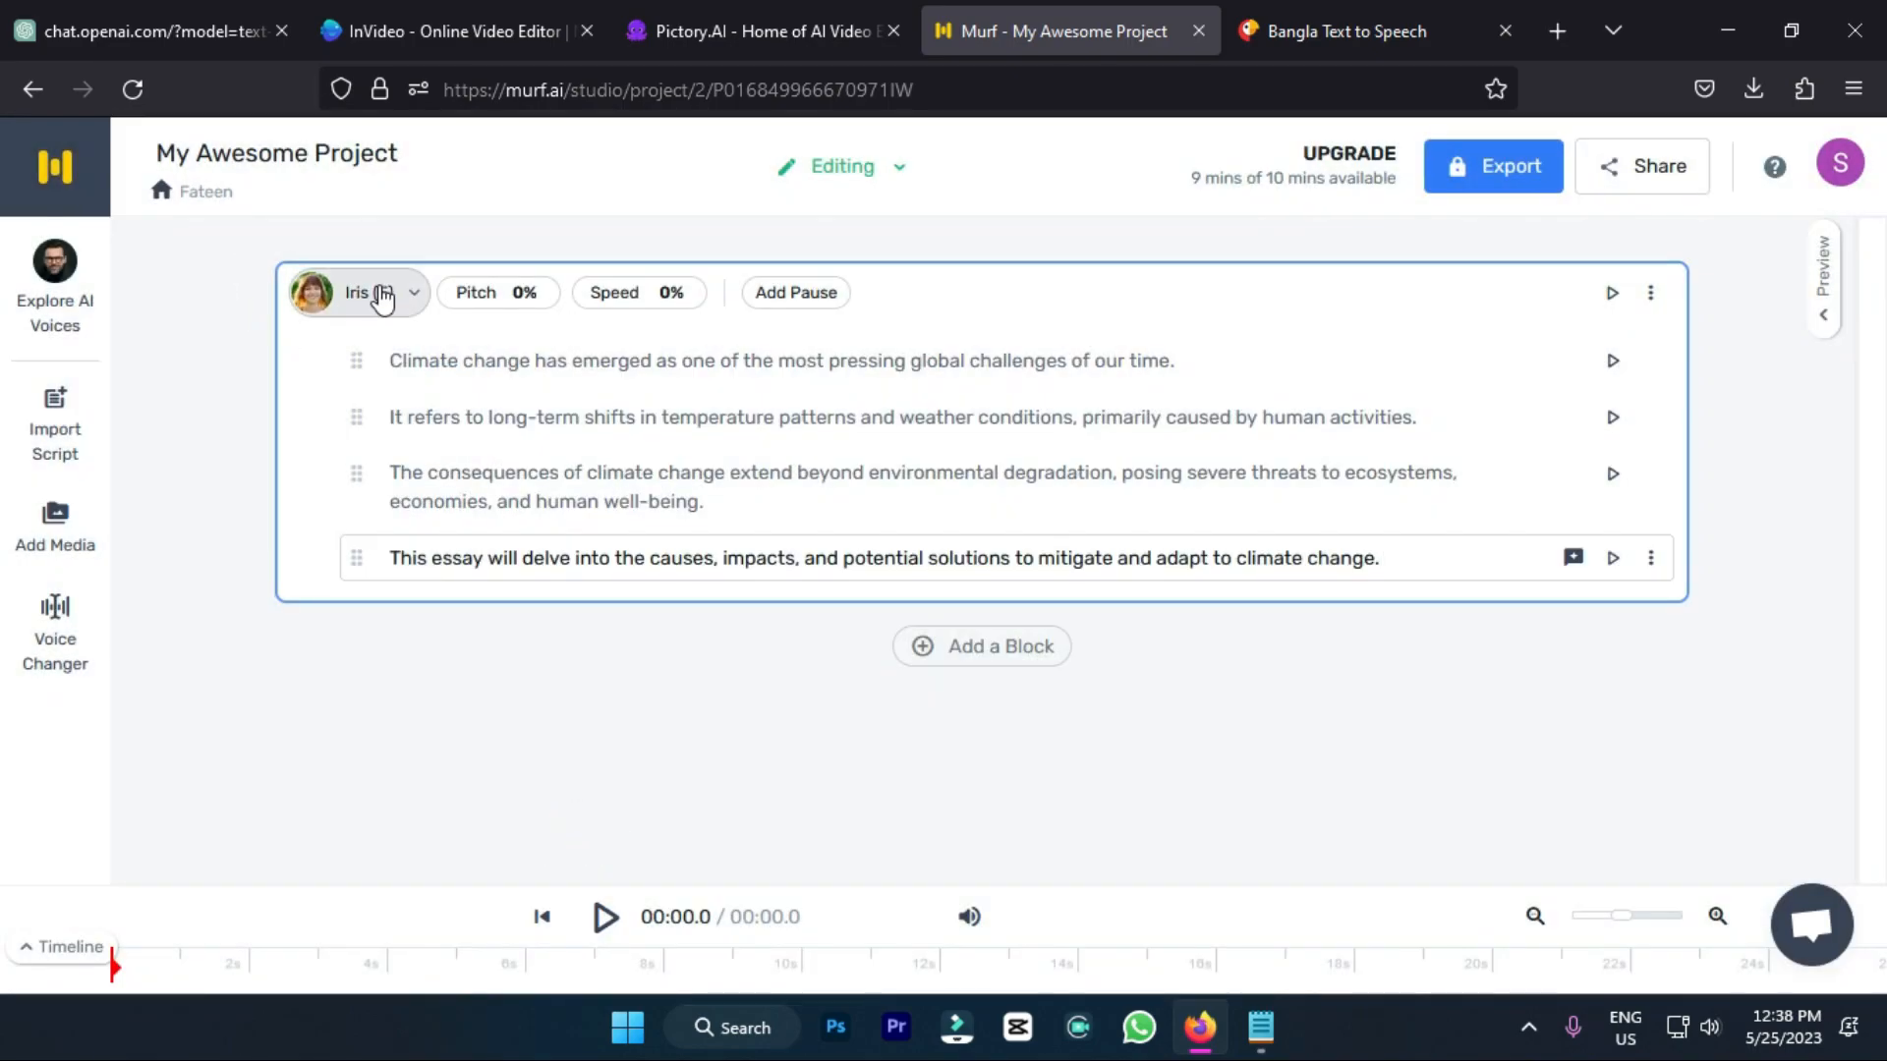
Step: Look through the English voices for the script block and keep the Iris (F) voice
click(361, 291)
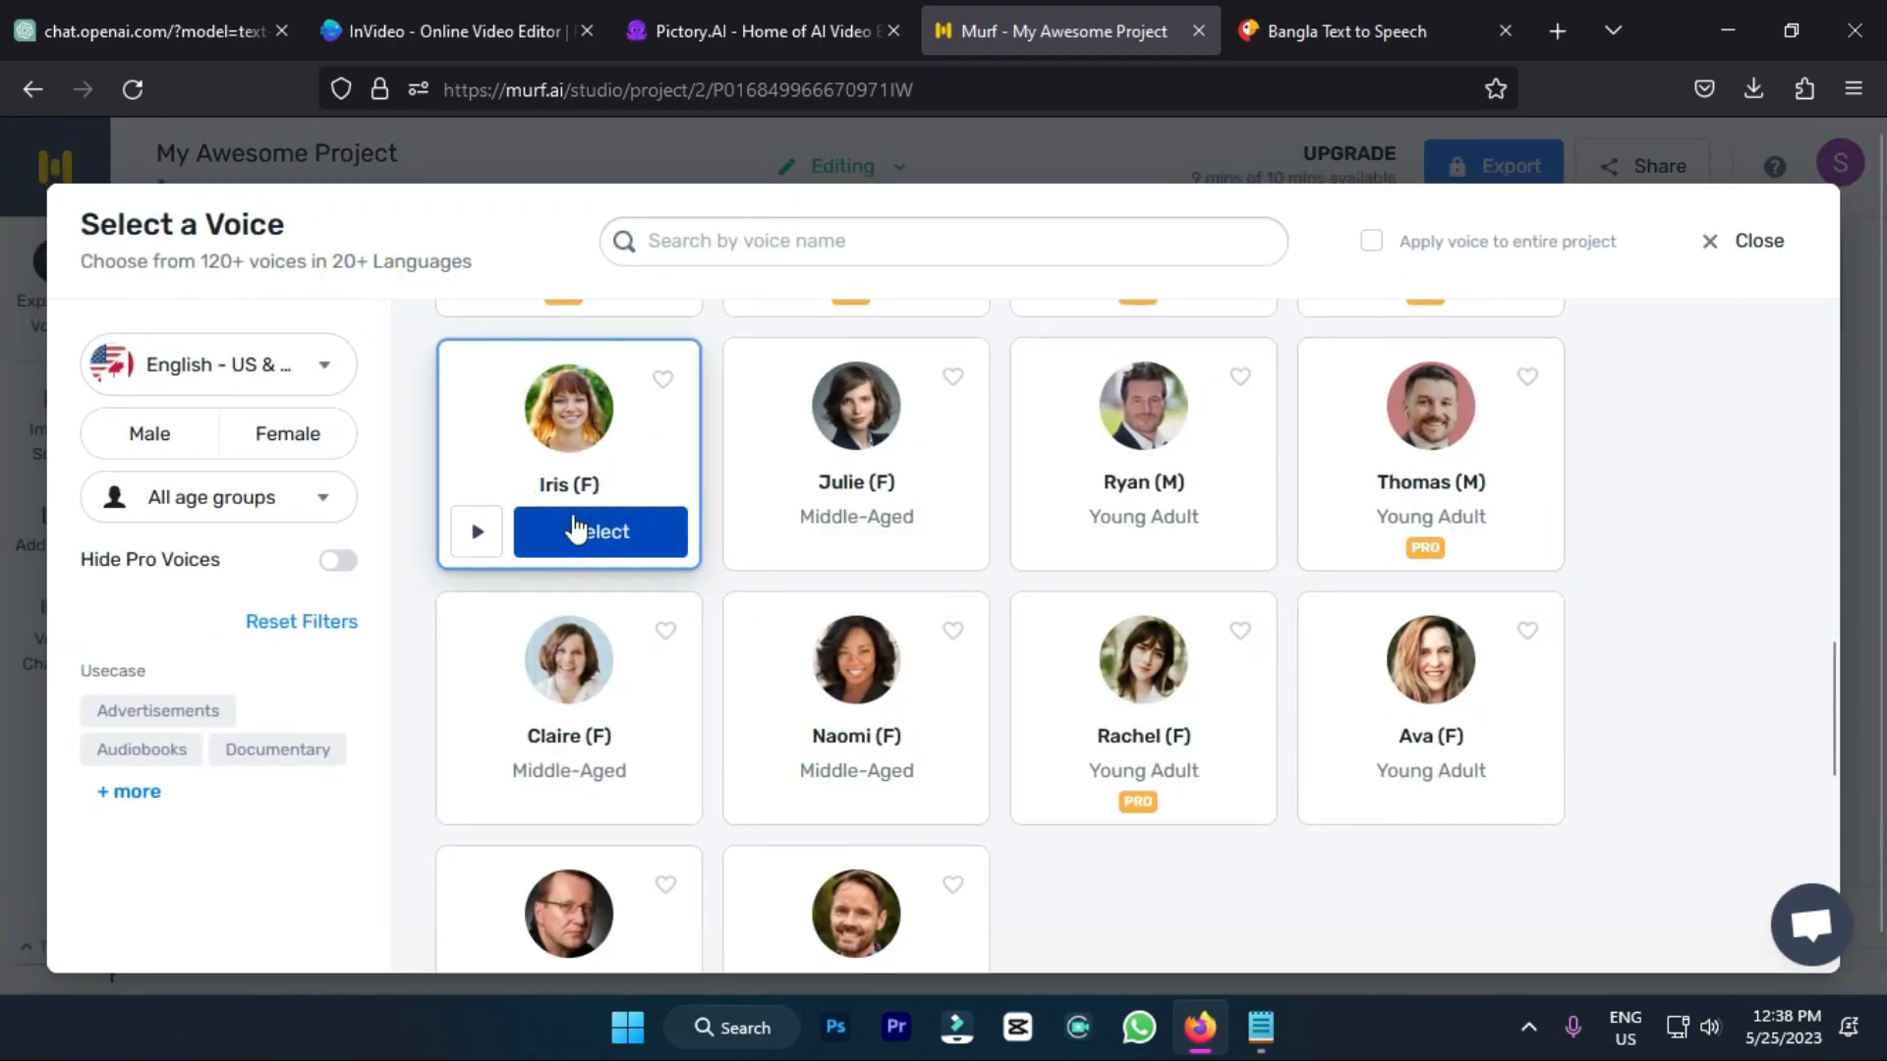
scroll(750, 569, down, 5)
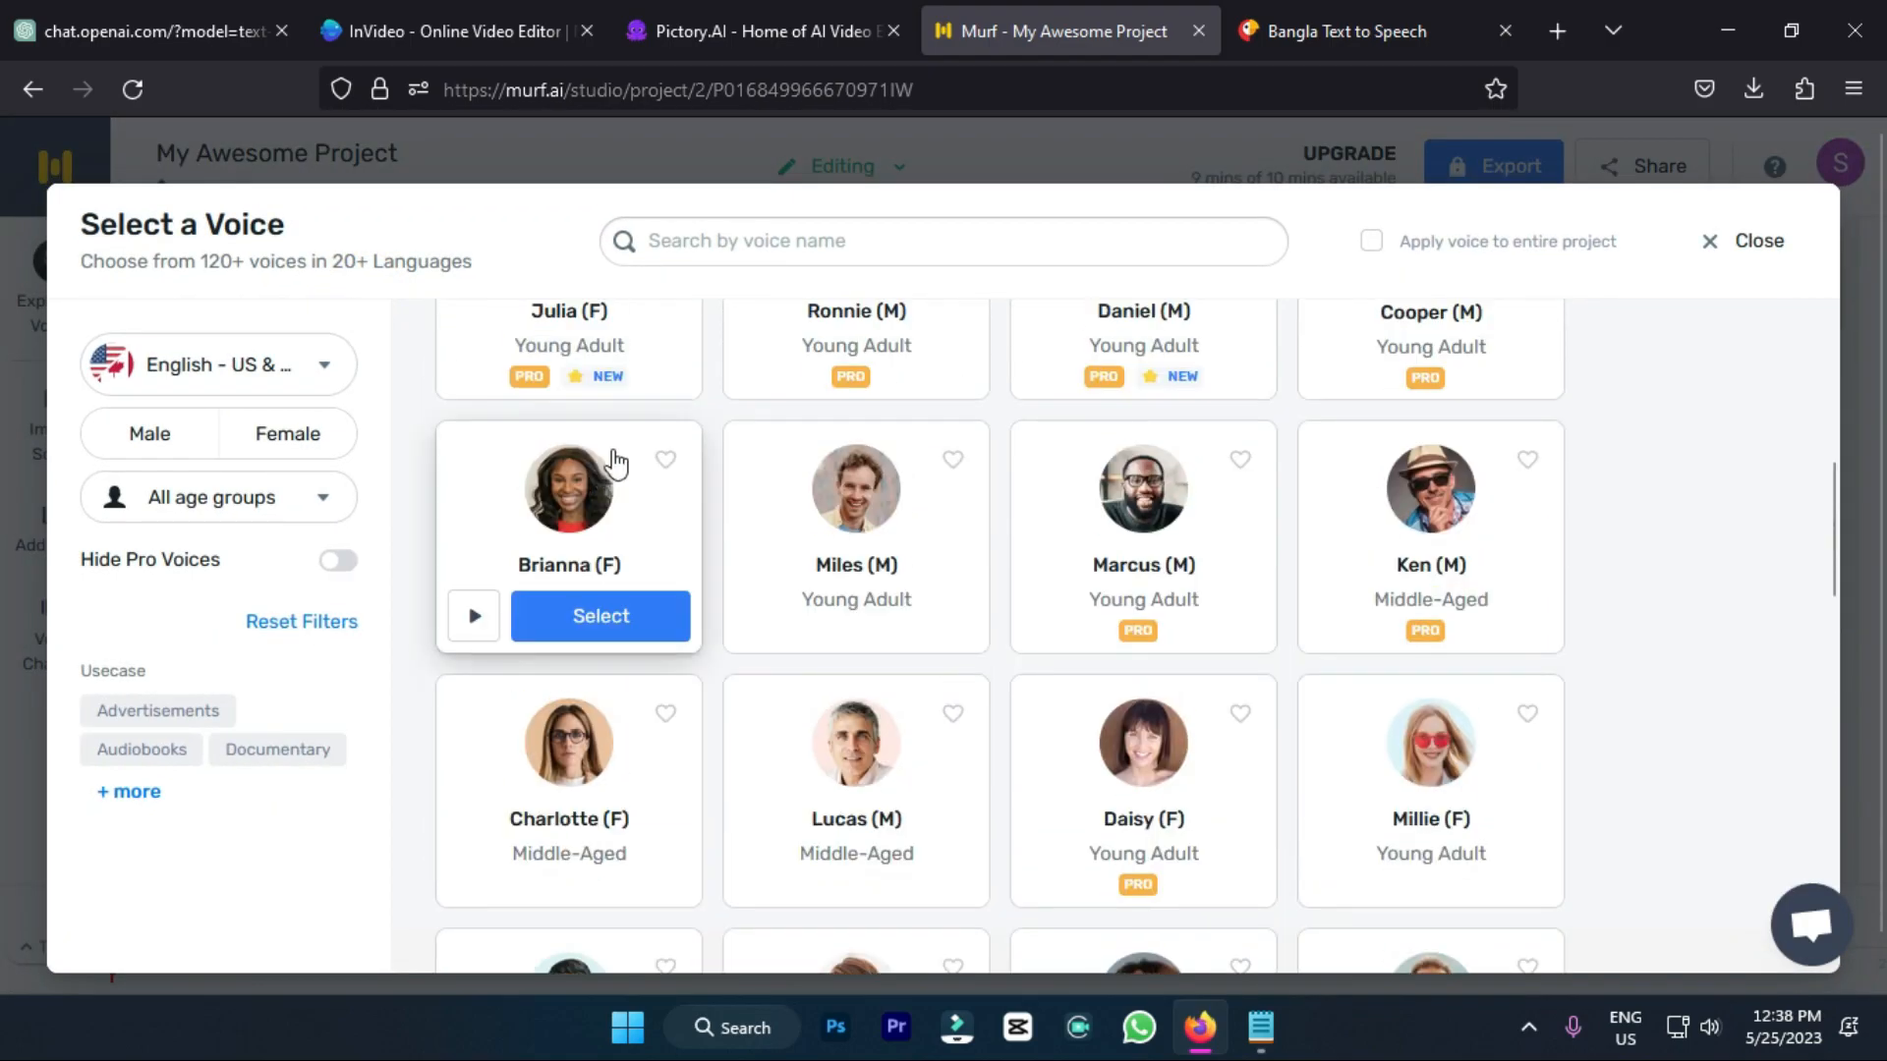
scroll(724, 538, up, 5)
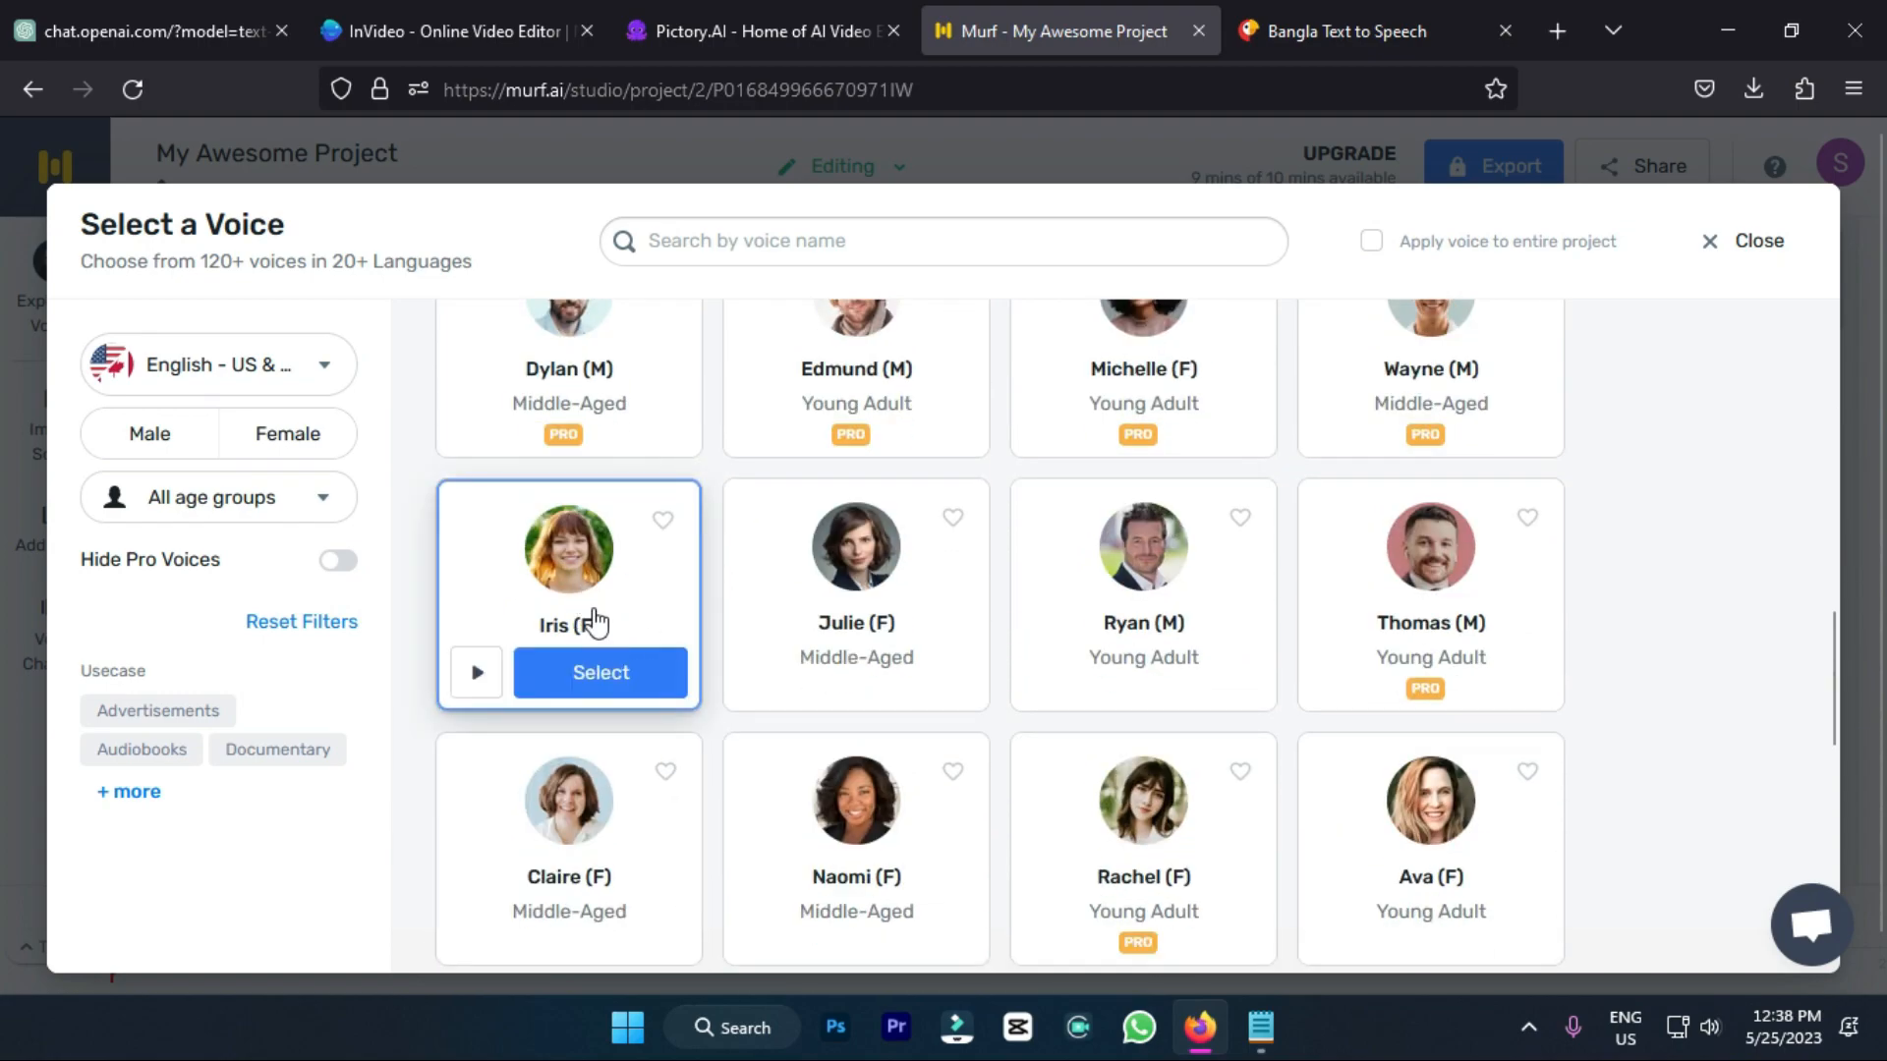
scroll(1128, 614, down, 2)
scroll(1130, 472, up, 1)
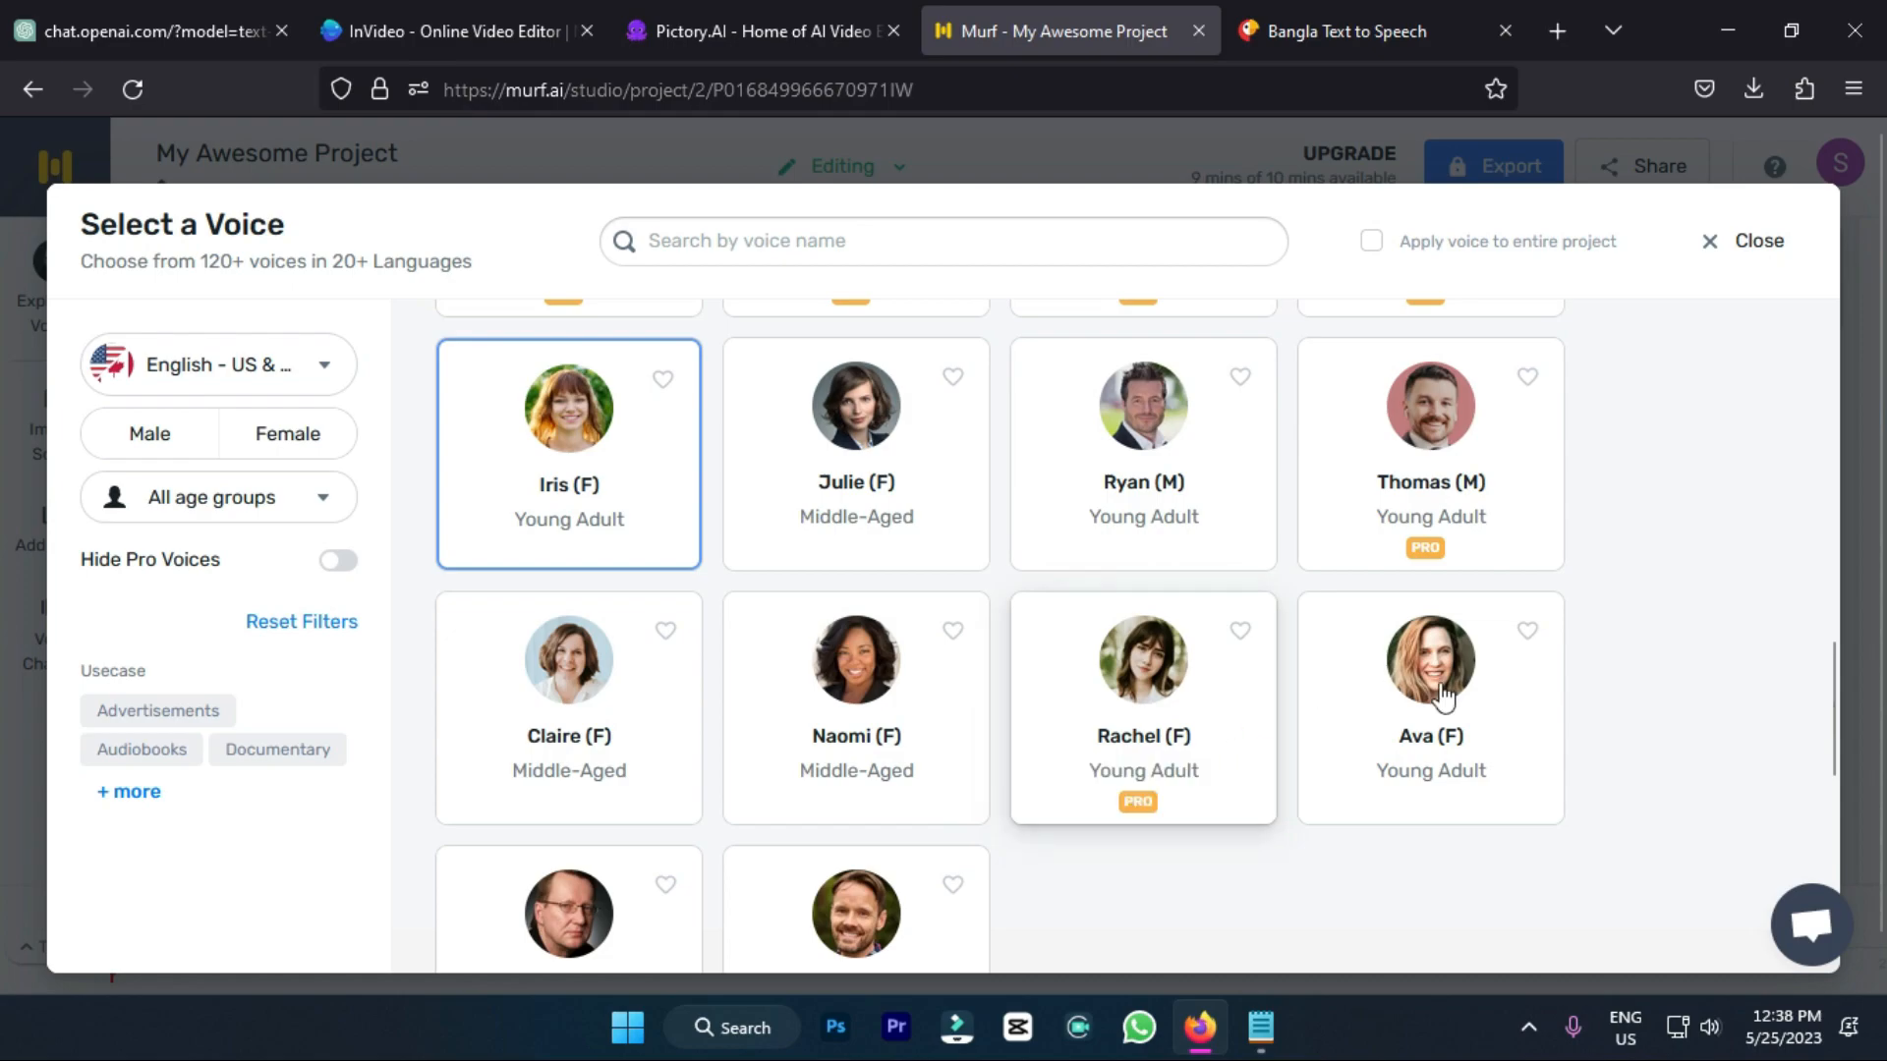
scroll(1376, 688, up, 1)
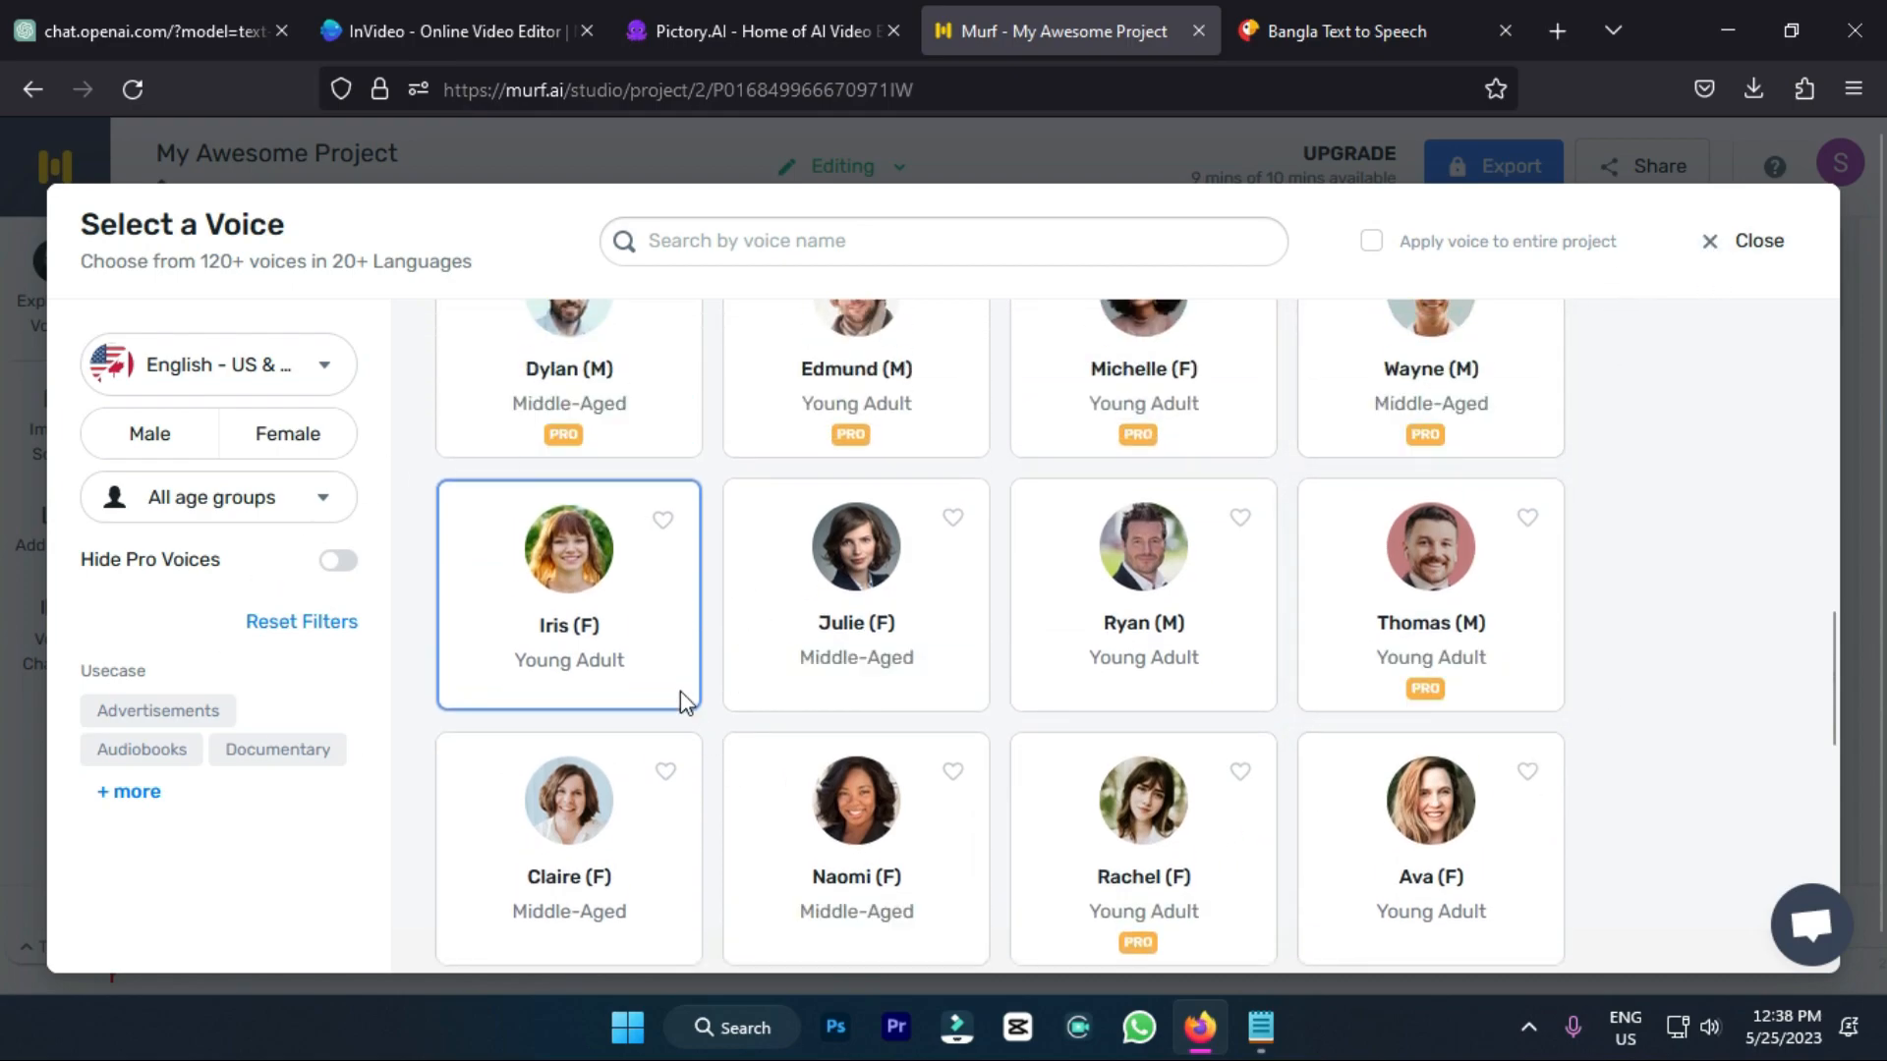
scroll(958, 482, up, 1)
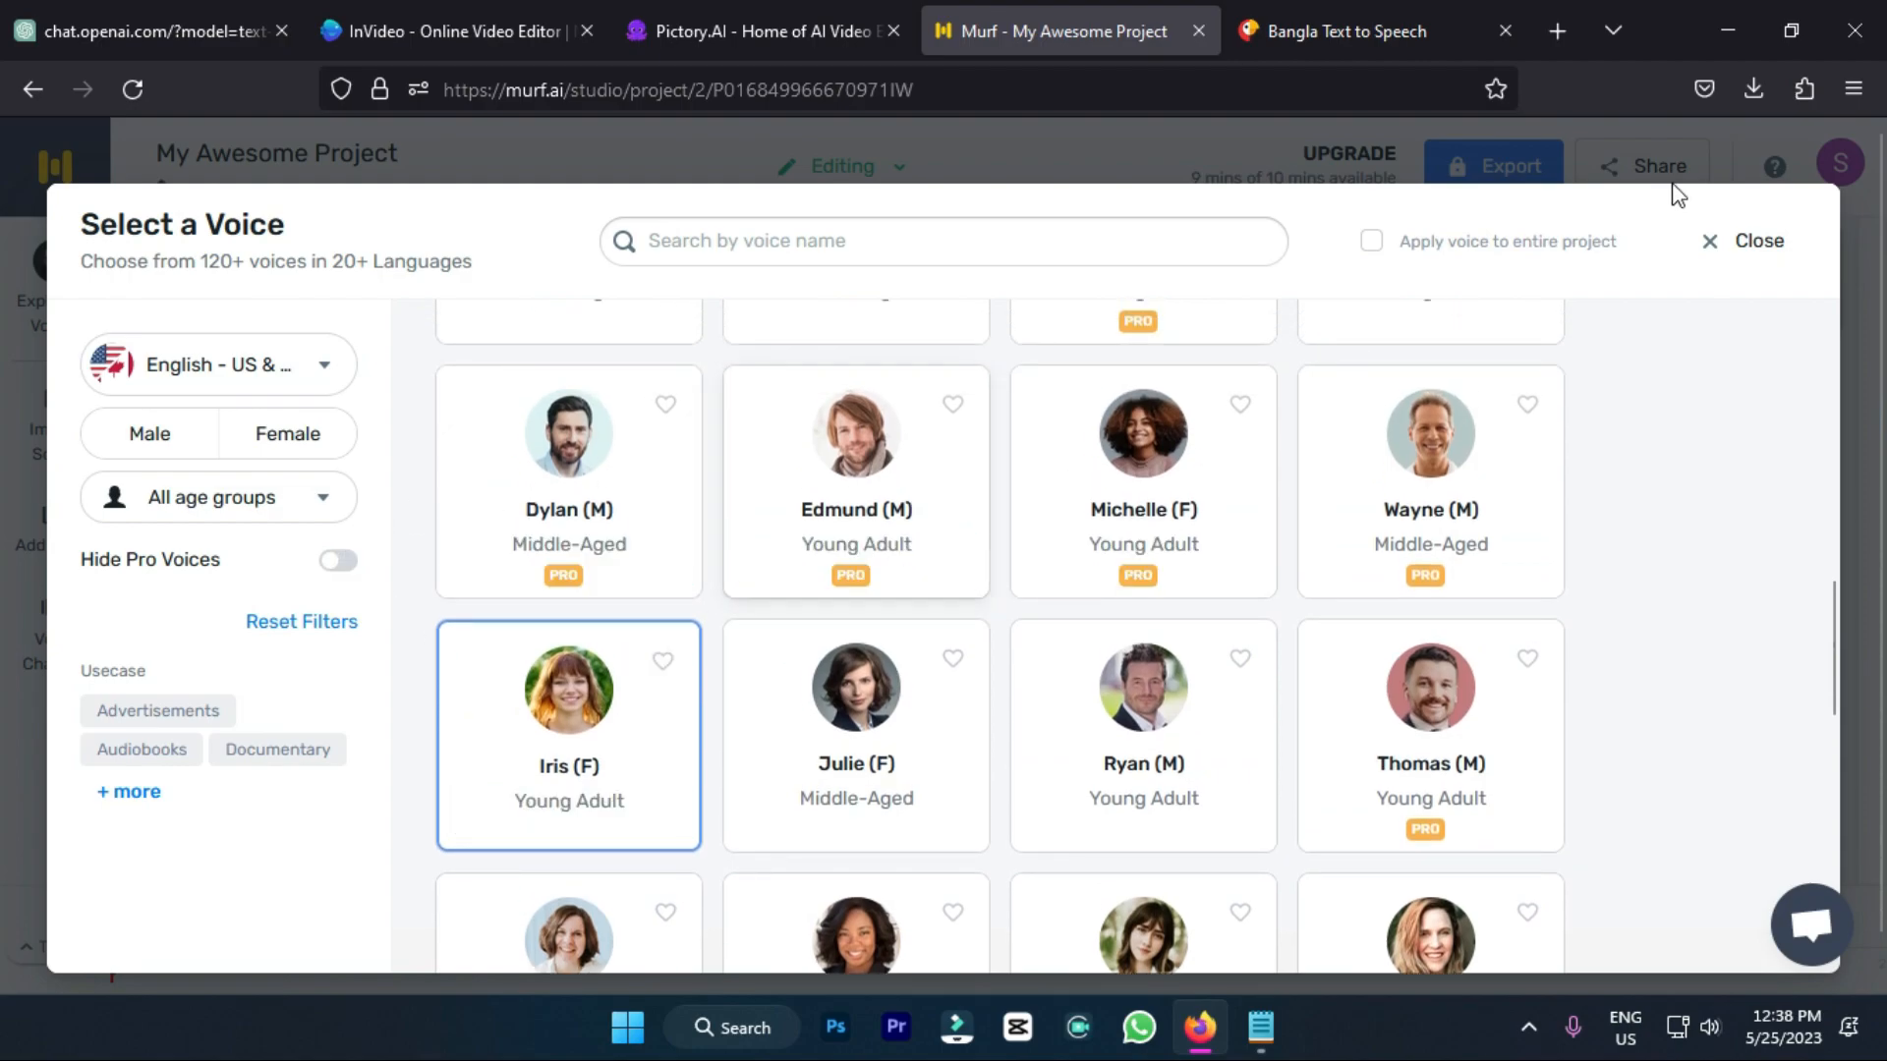
click(566, 698)
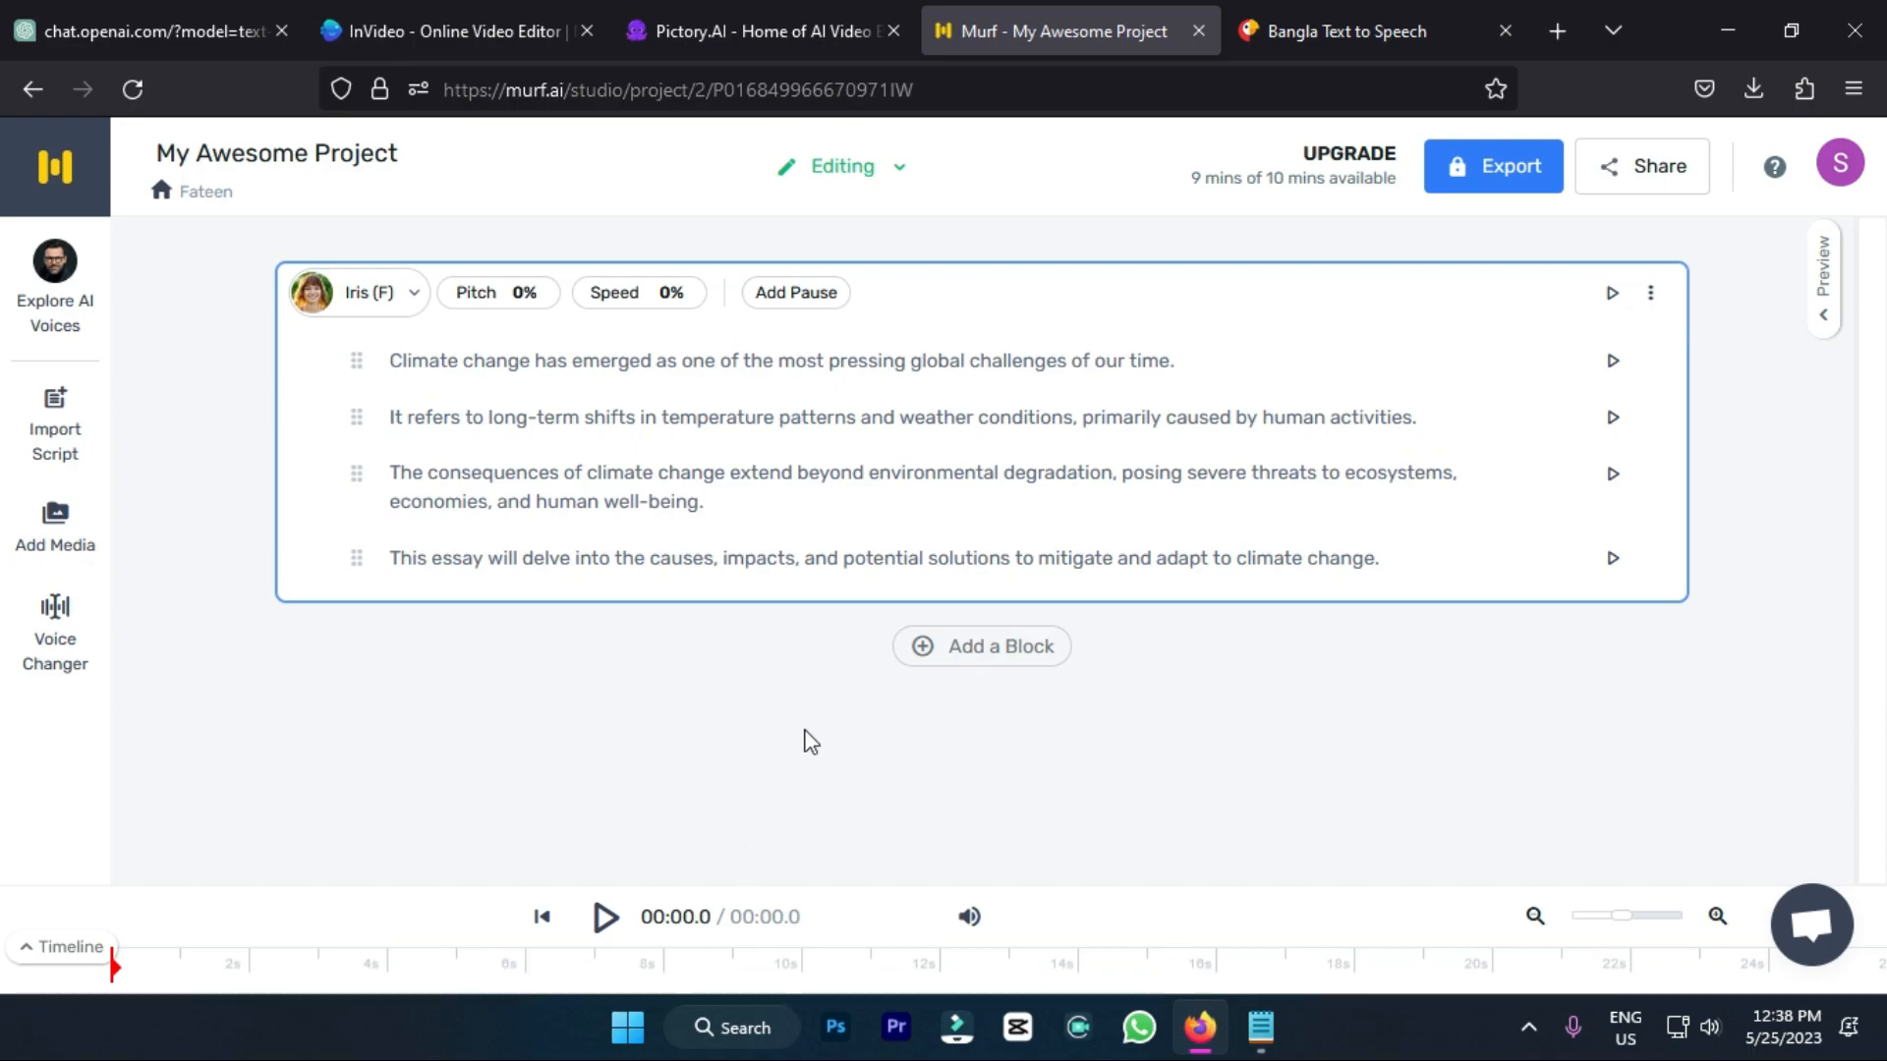
Step: Generate the voiceover for the whole script, play its first seconds and pause it
click(606, 916)
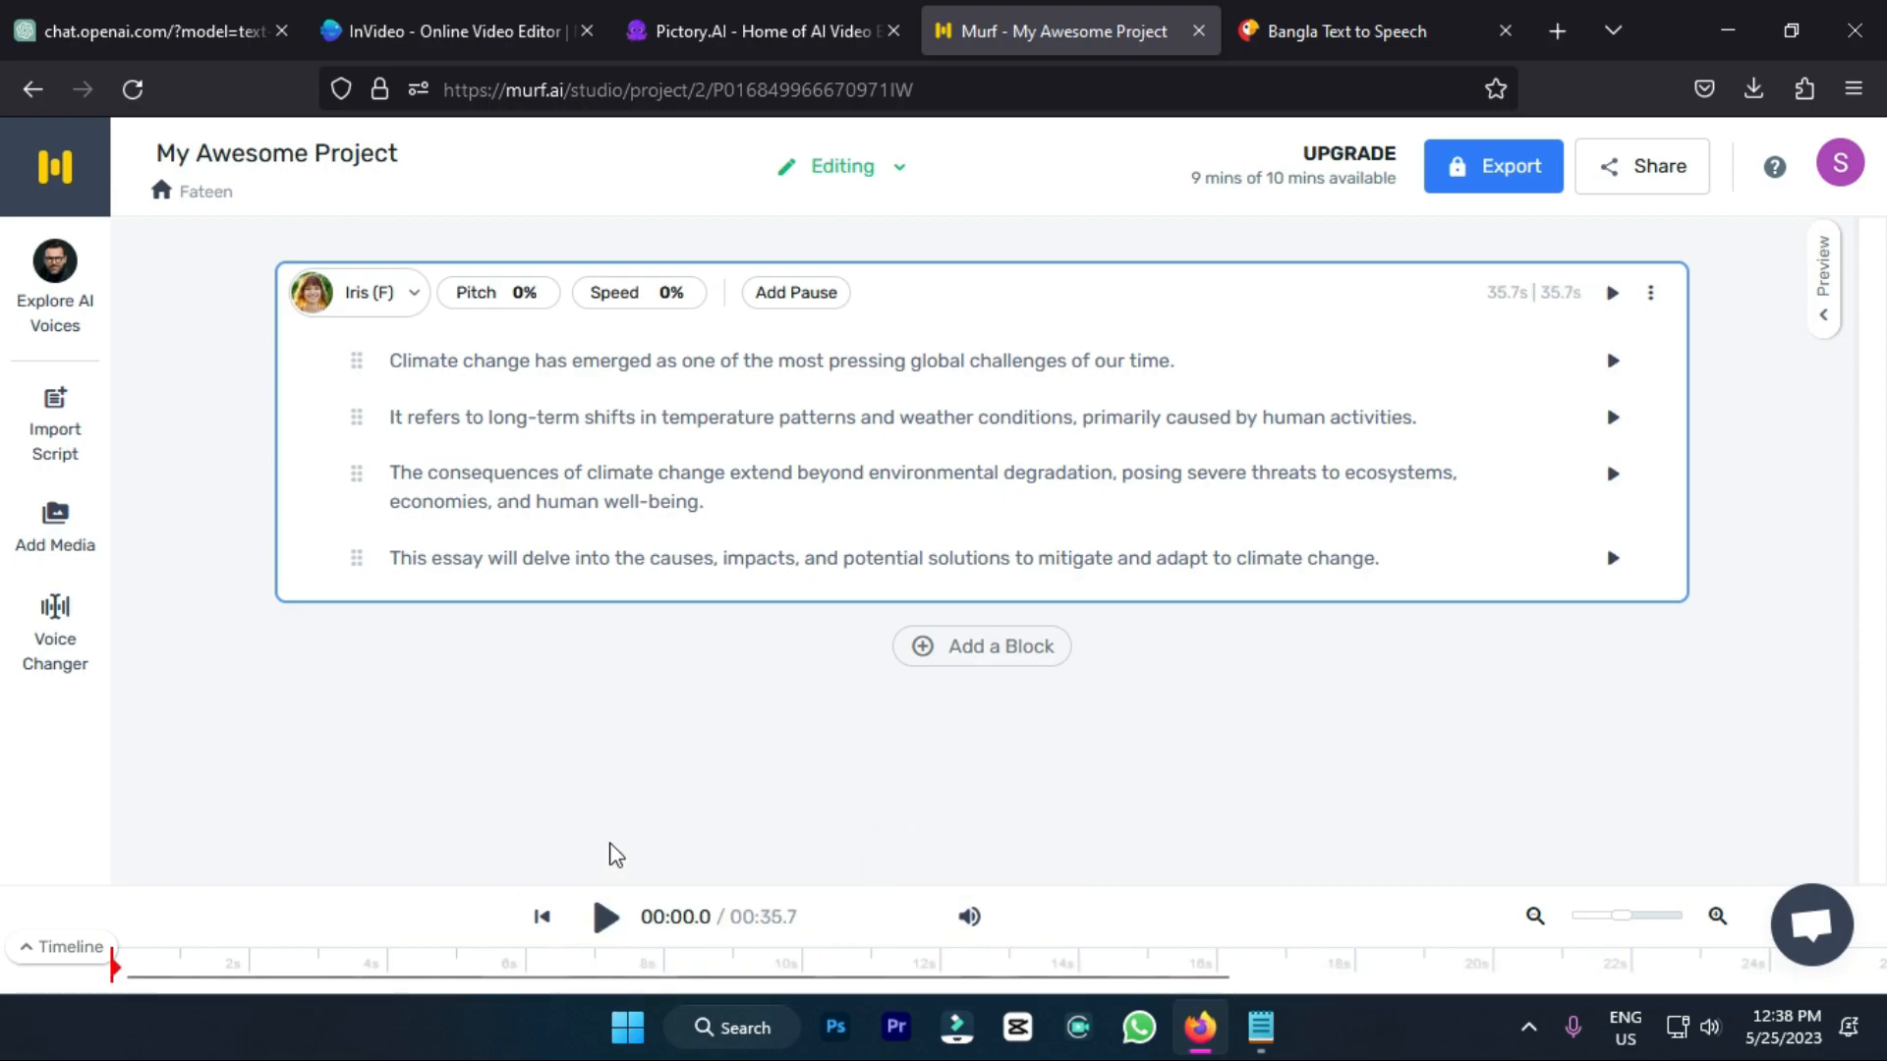
click(606, 916)
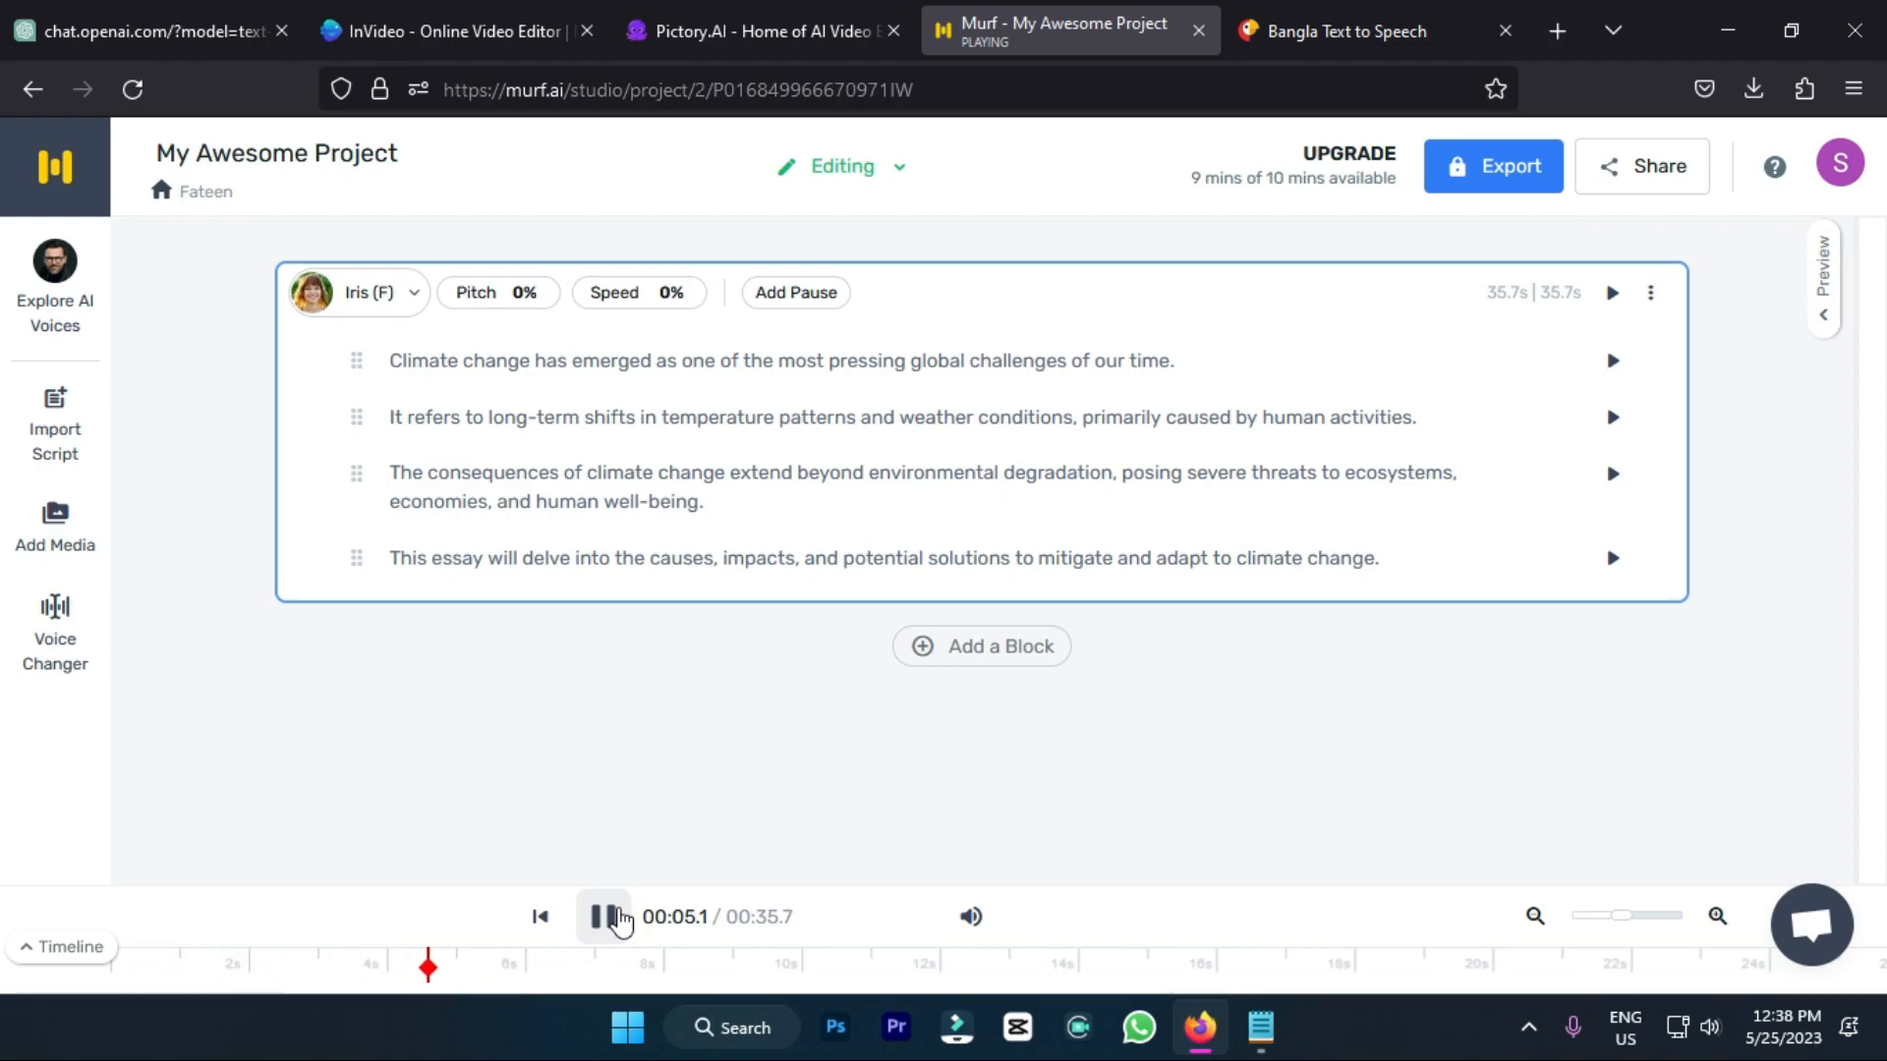
click(617, 919)
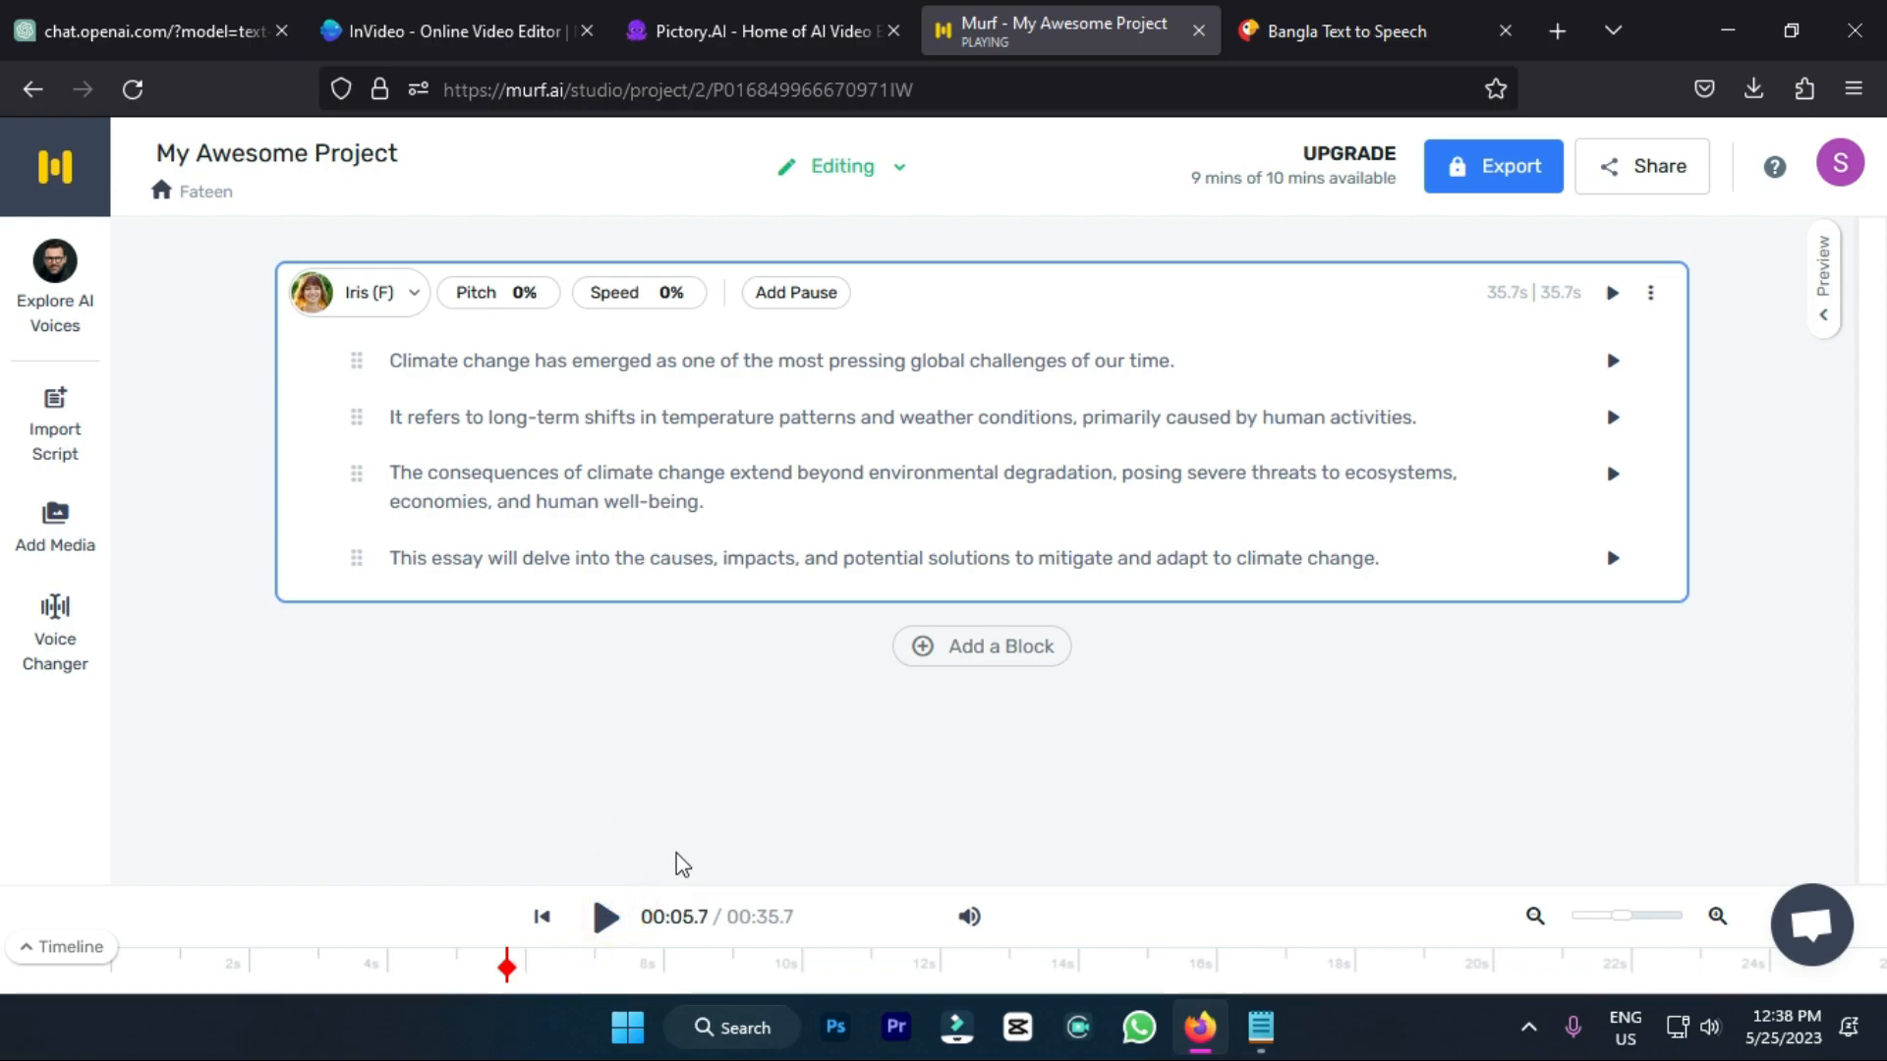
Step: Switch to Narakeet and look over its Bangla text-to-speech page from the introduction to the conversion form
click(1425, 4)
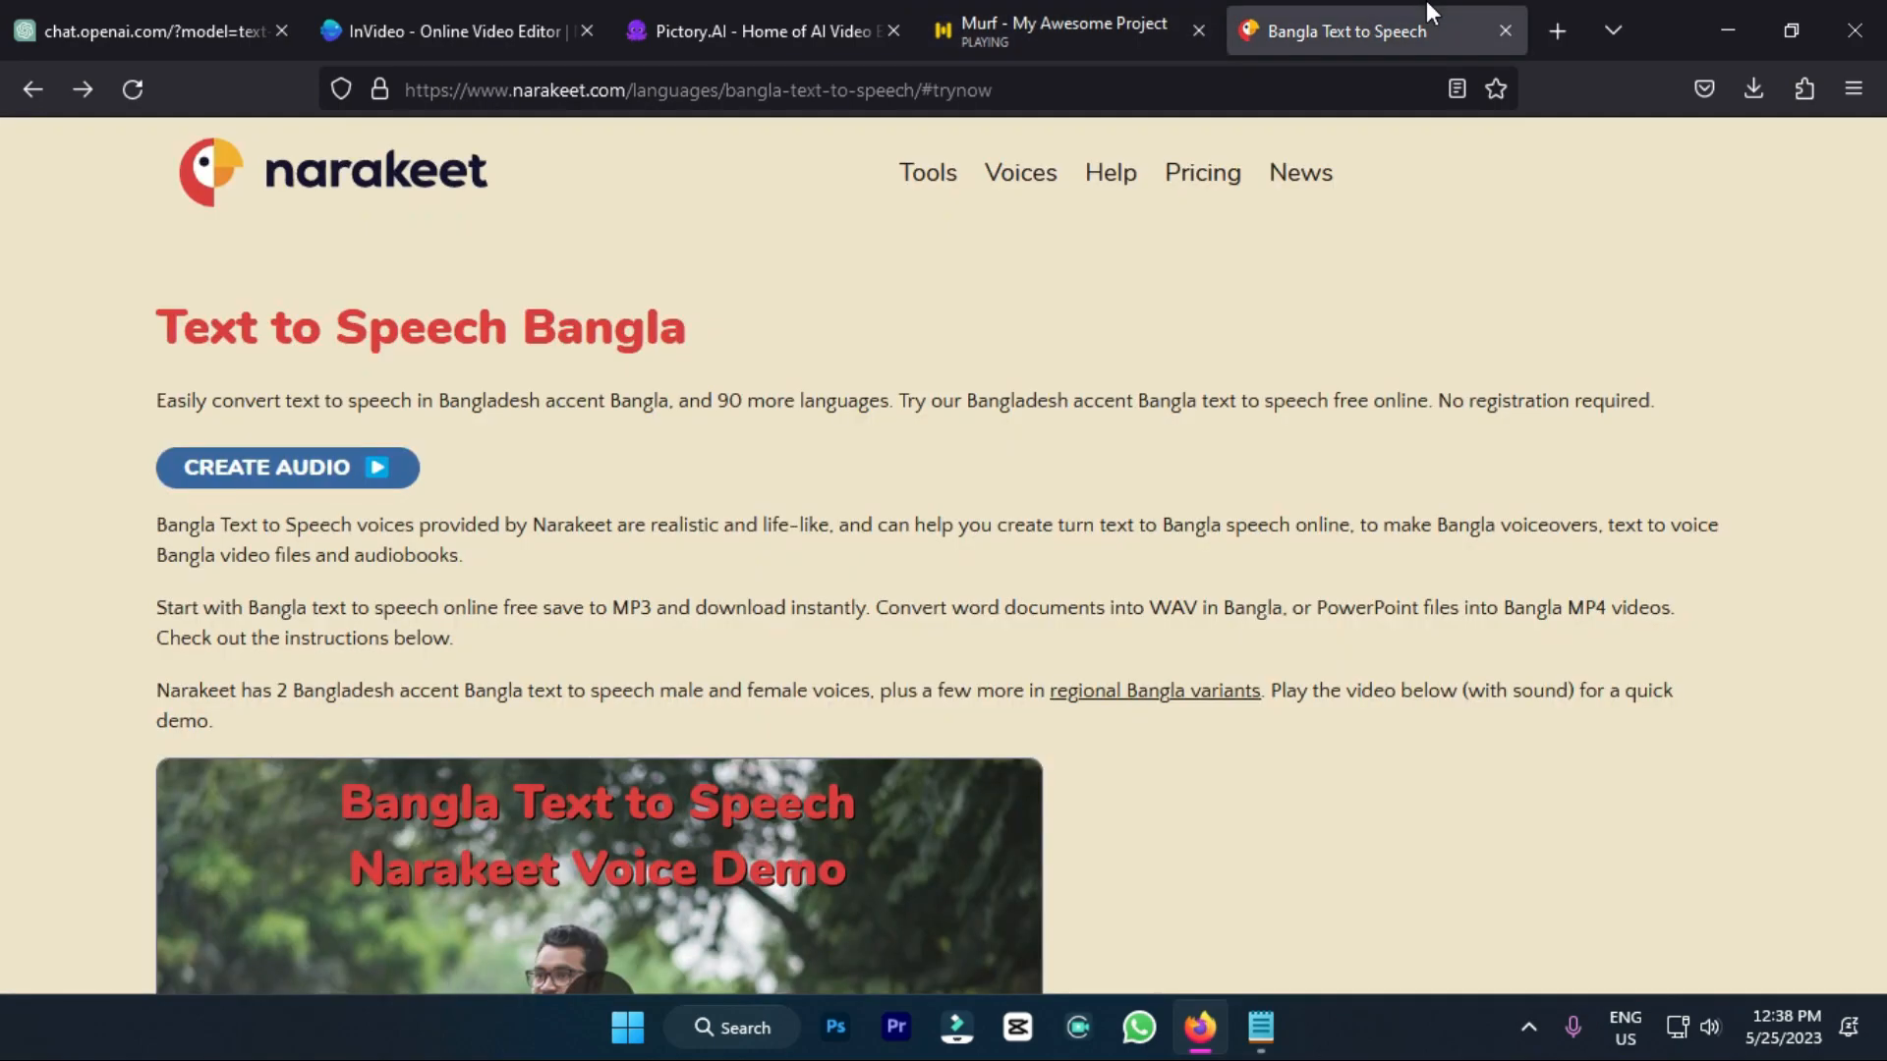
scroll(646, 504, down, 5)
scroll(646, 506, up, 5)
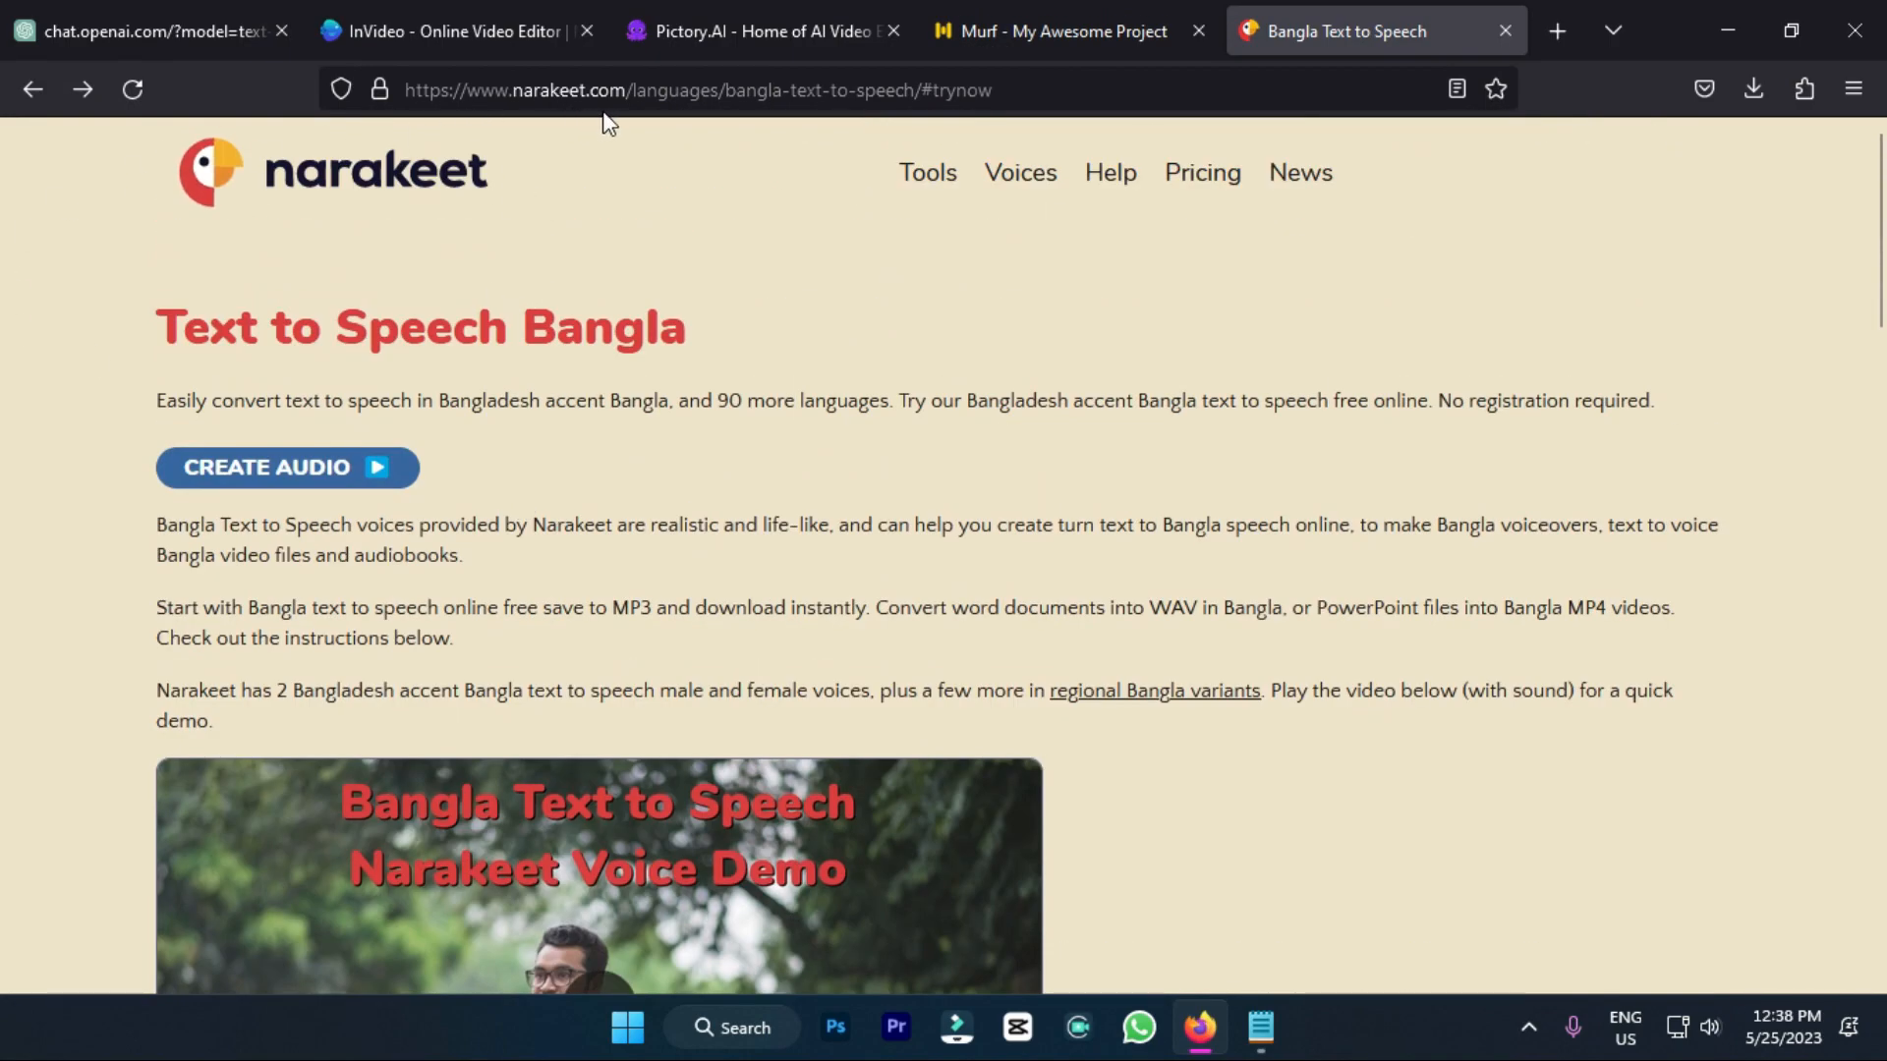
scroll(590, 187, down, 8)
scroll(575, 231, up, 5)
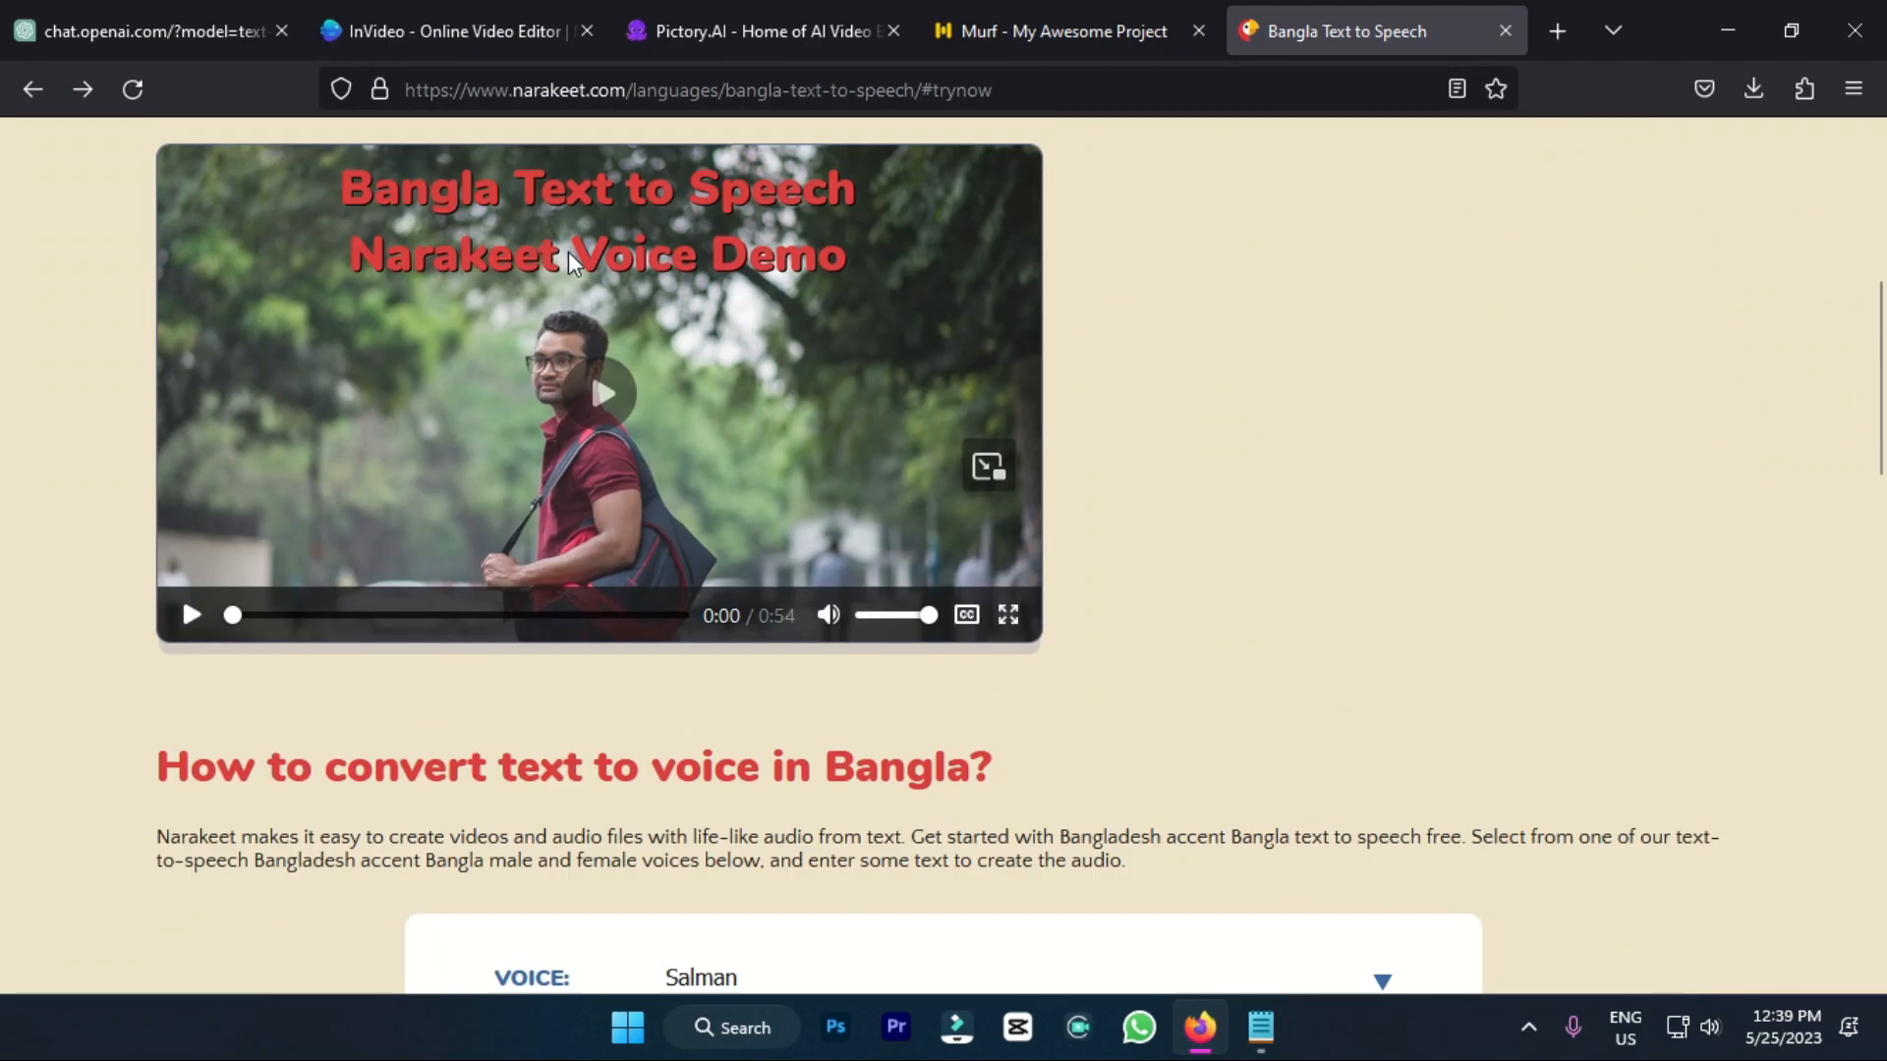
scroll(574, 276, up, 3)
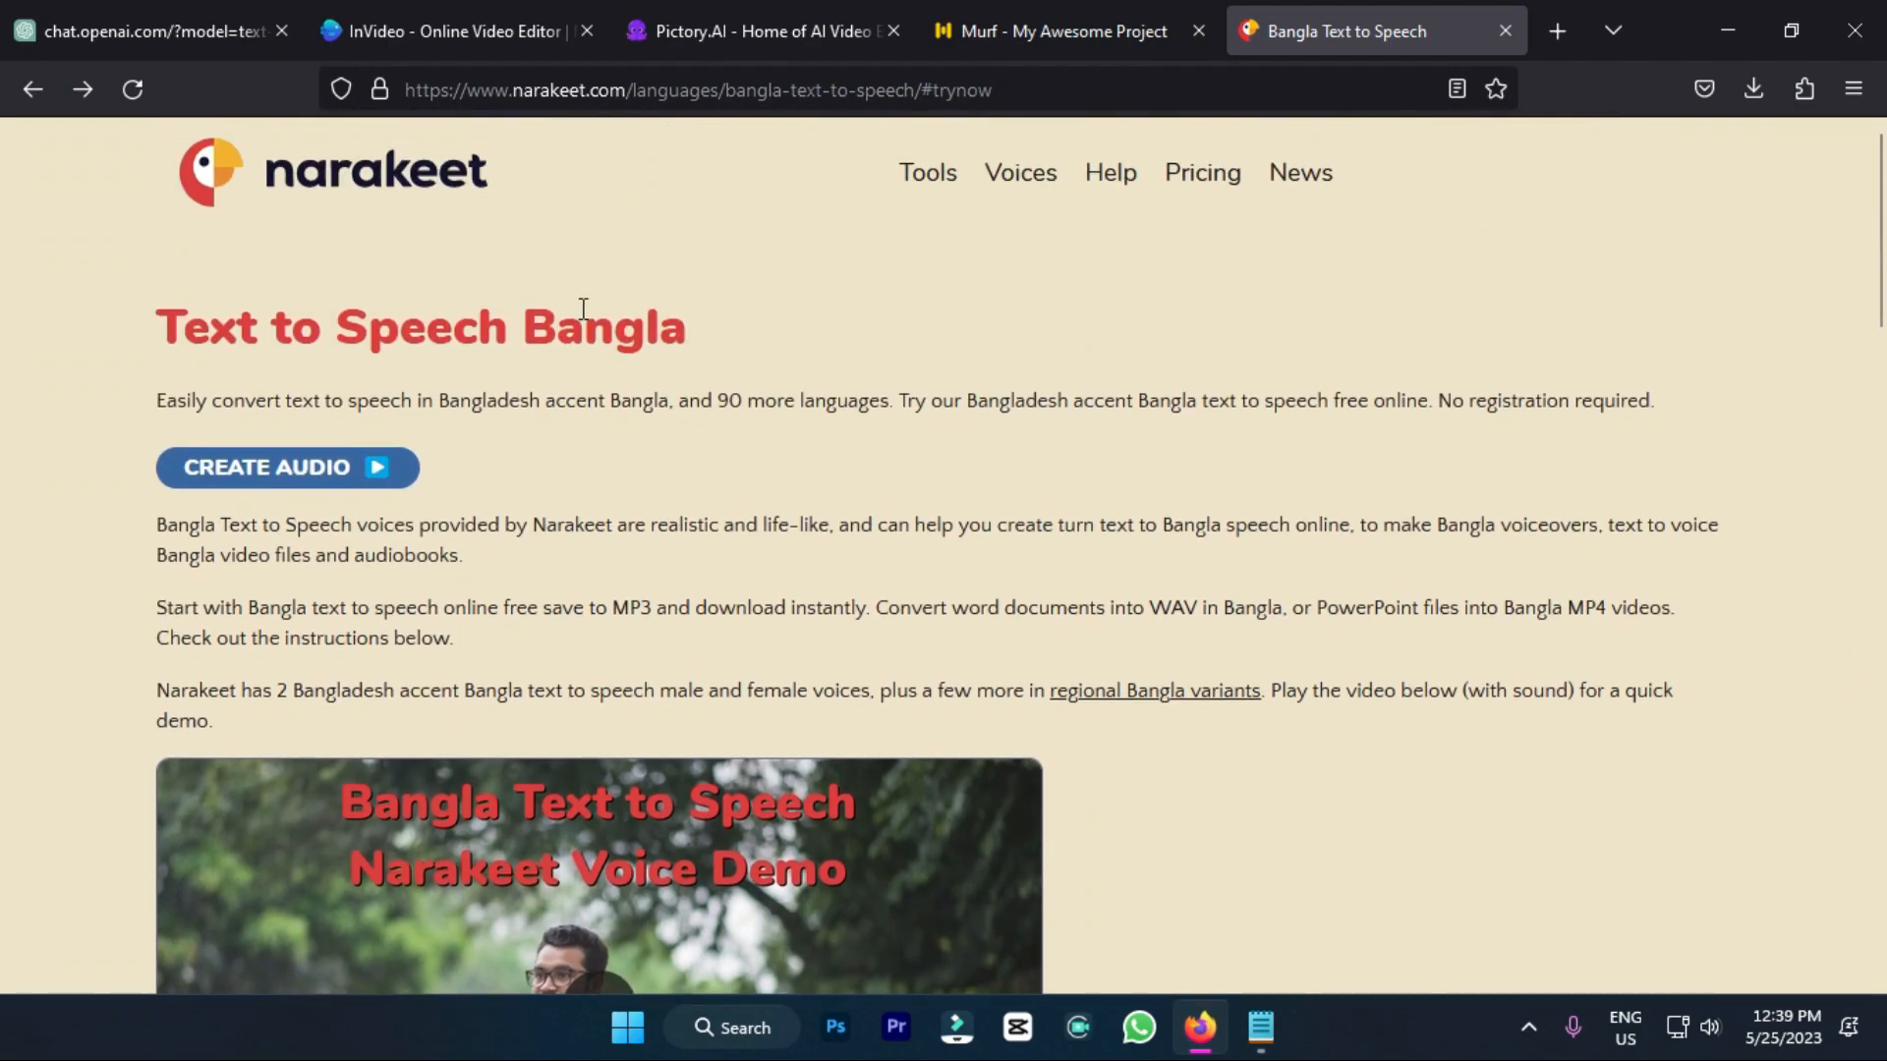
click(993, 12)
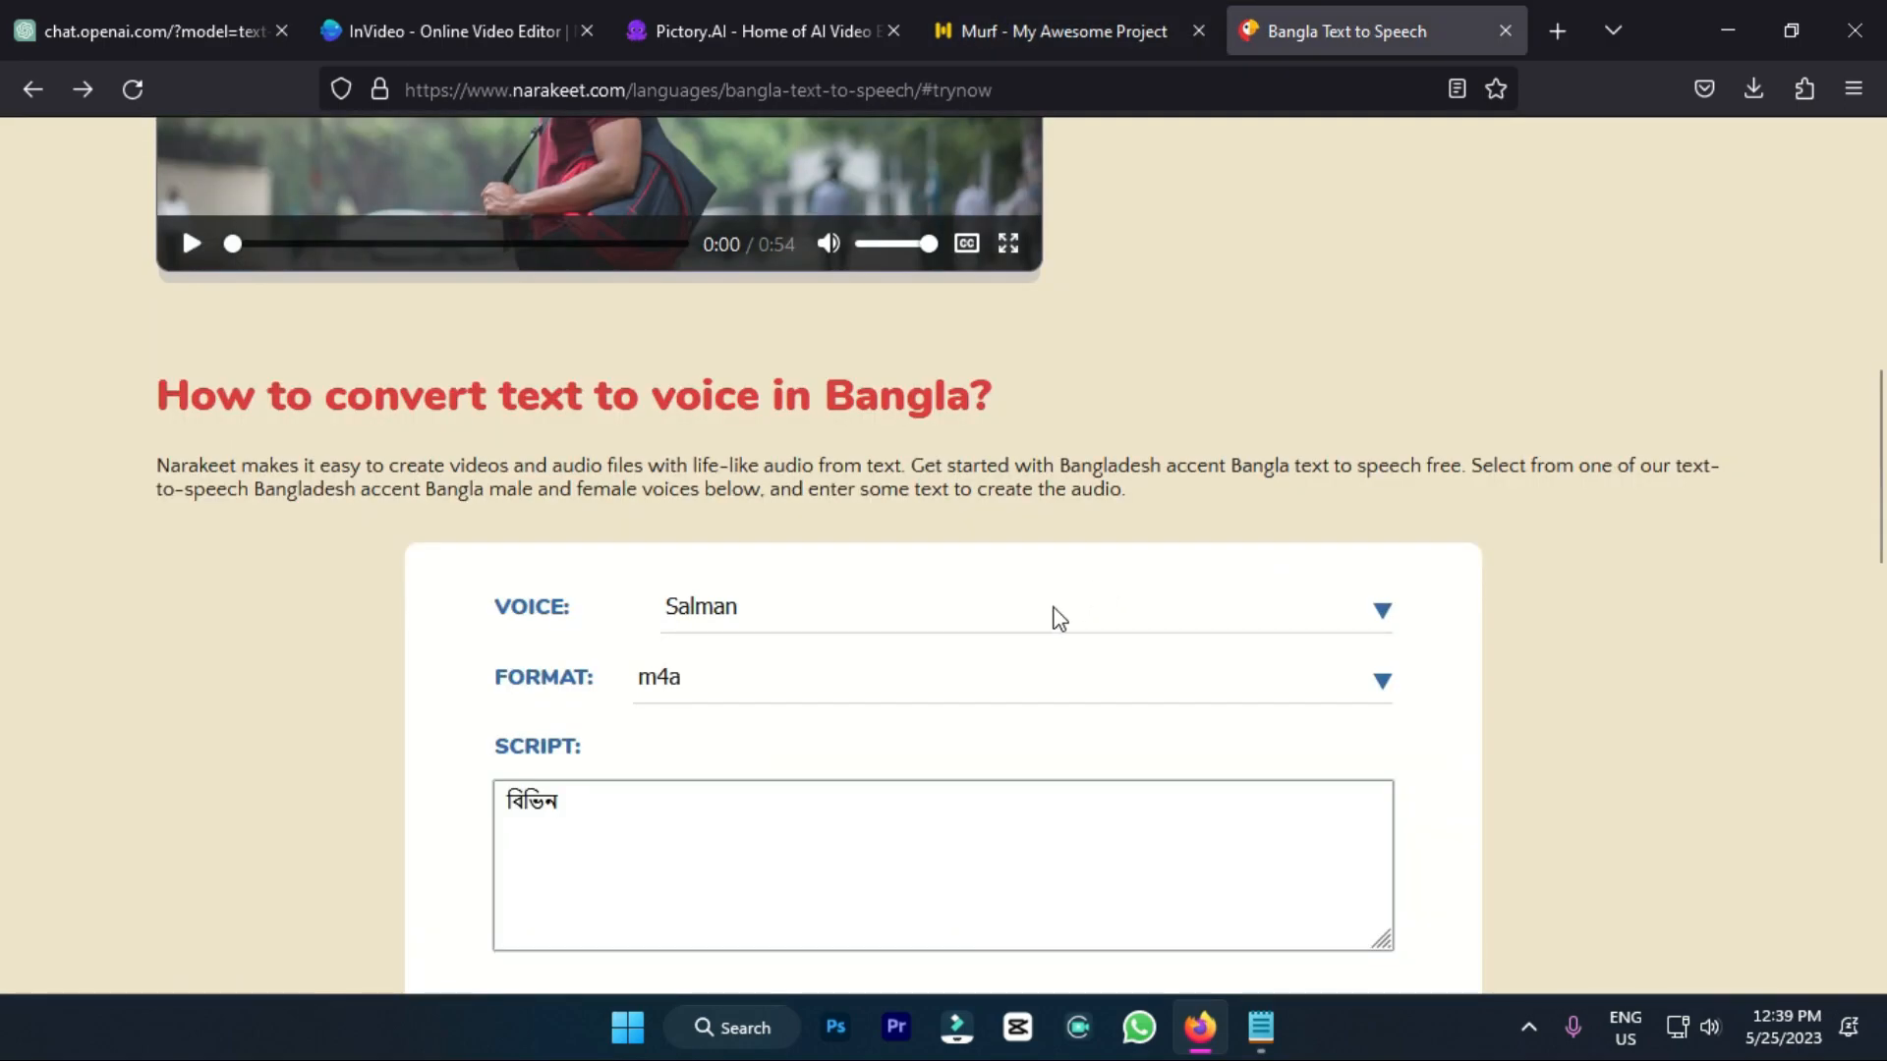
Step: Set the voice in the Bangla text-to-speech form to Mahiya
click(1049, 609)
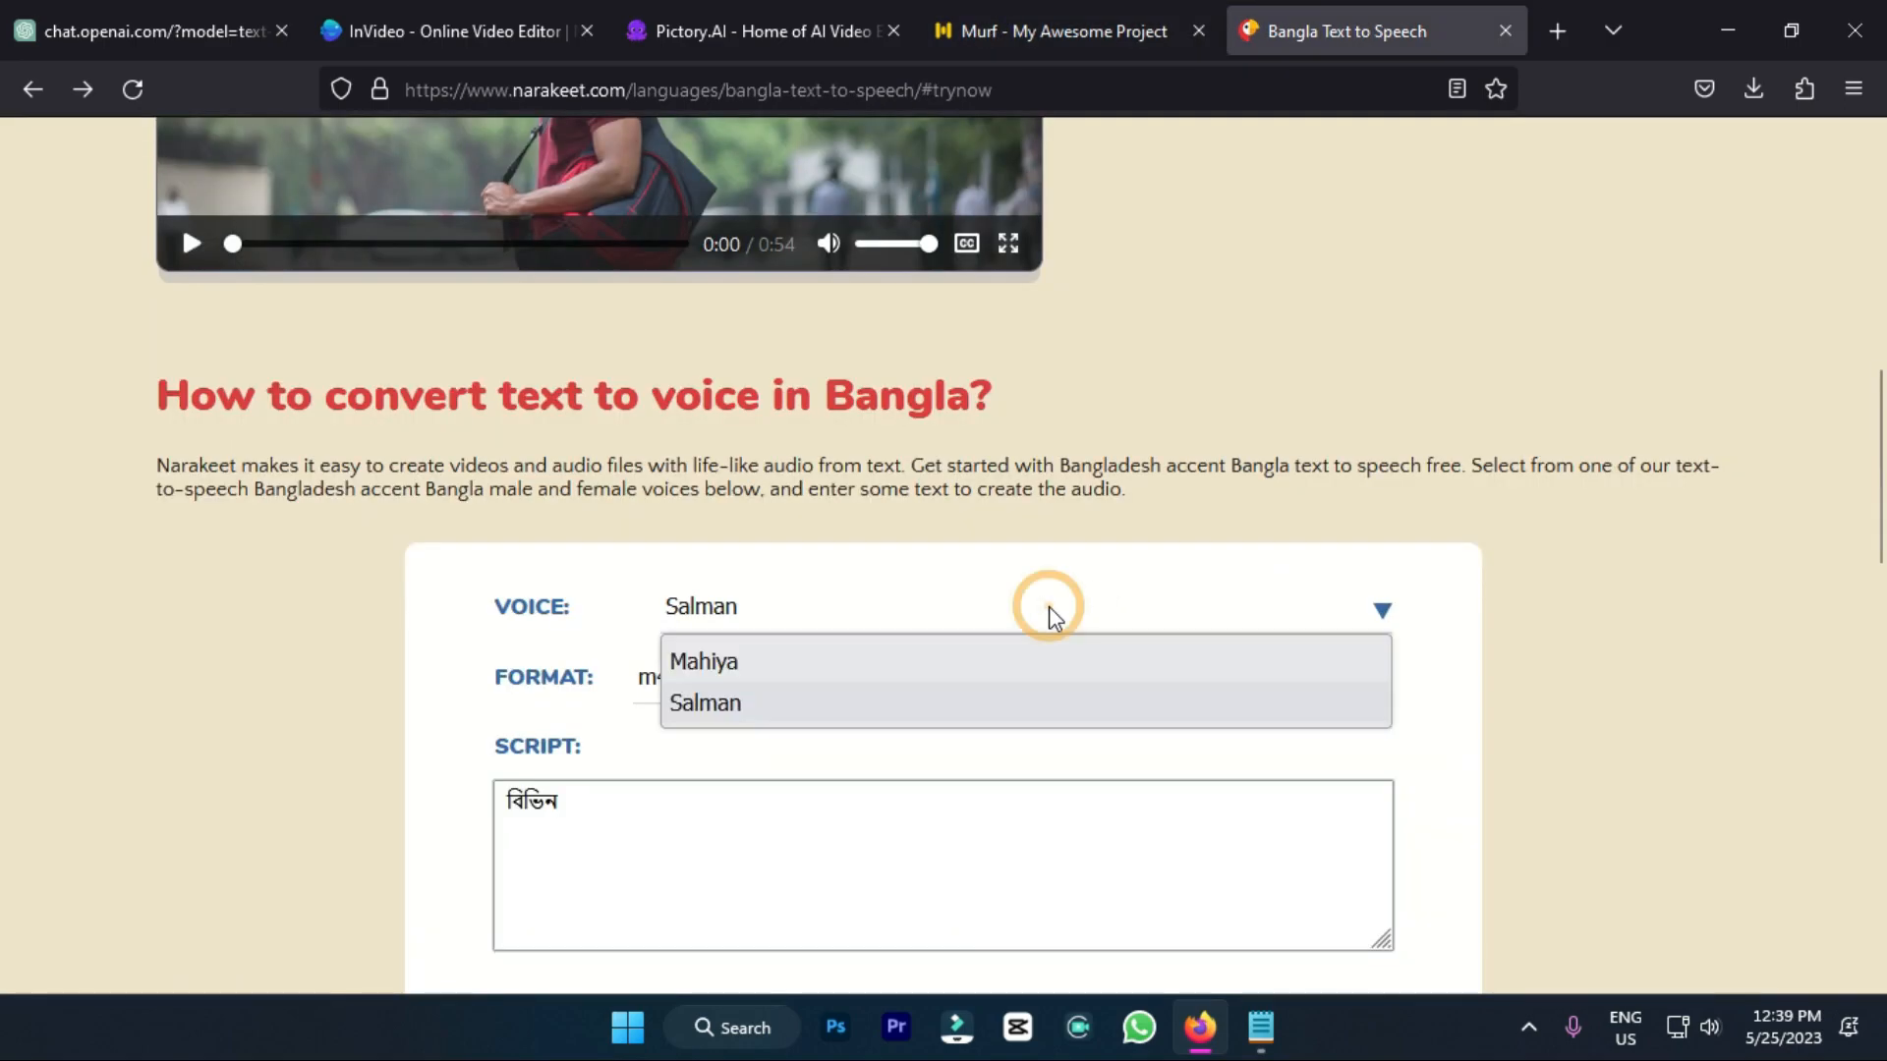
click(252, 758)
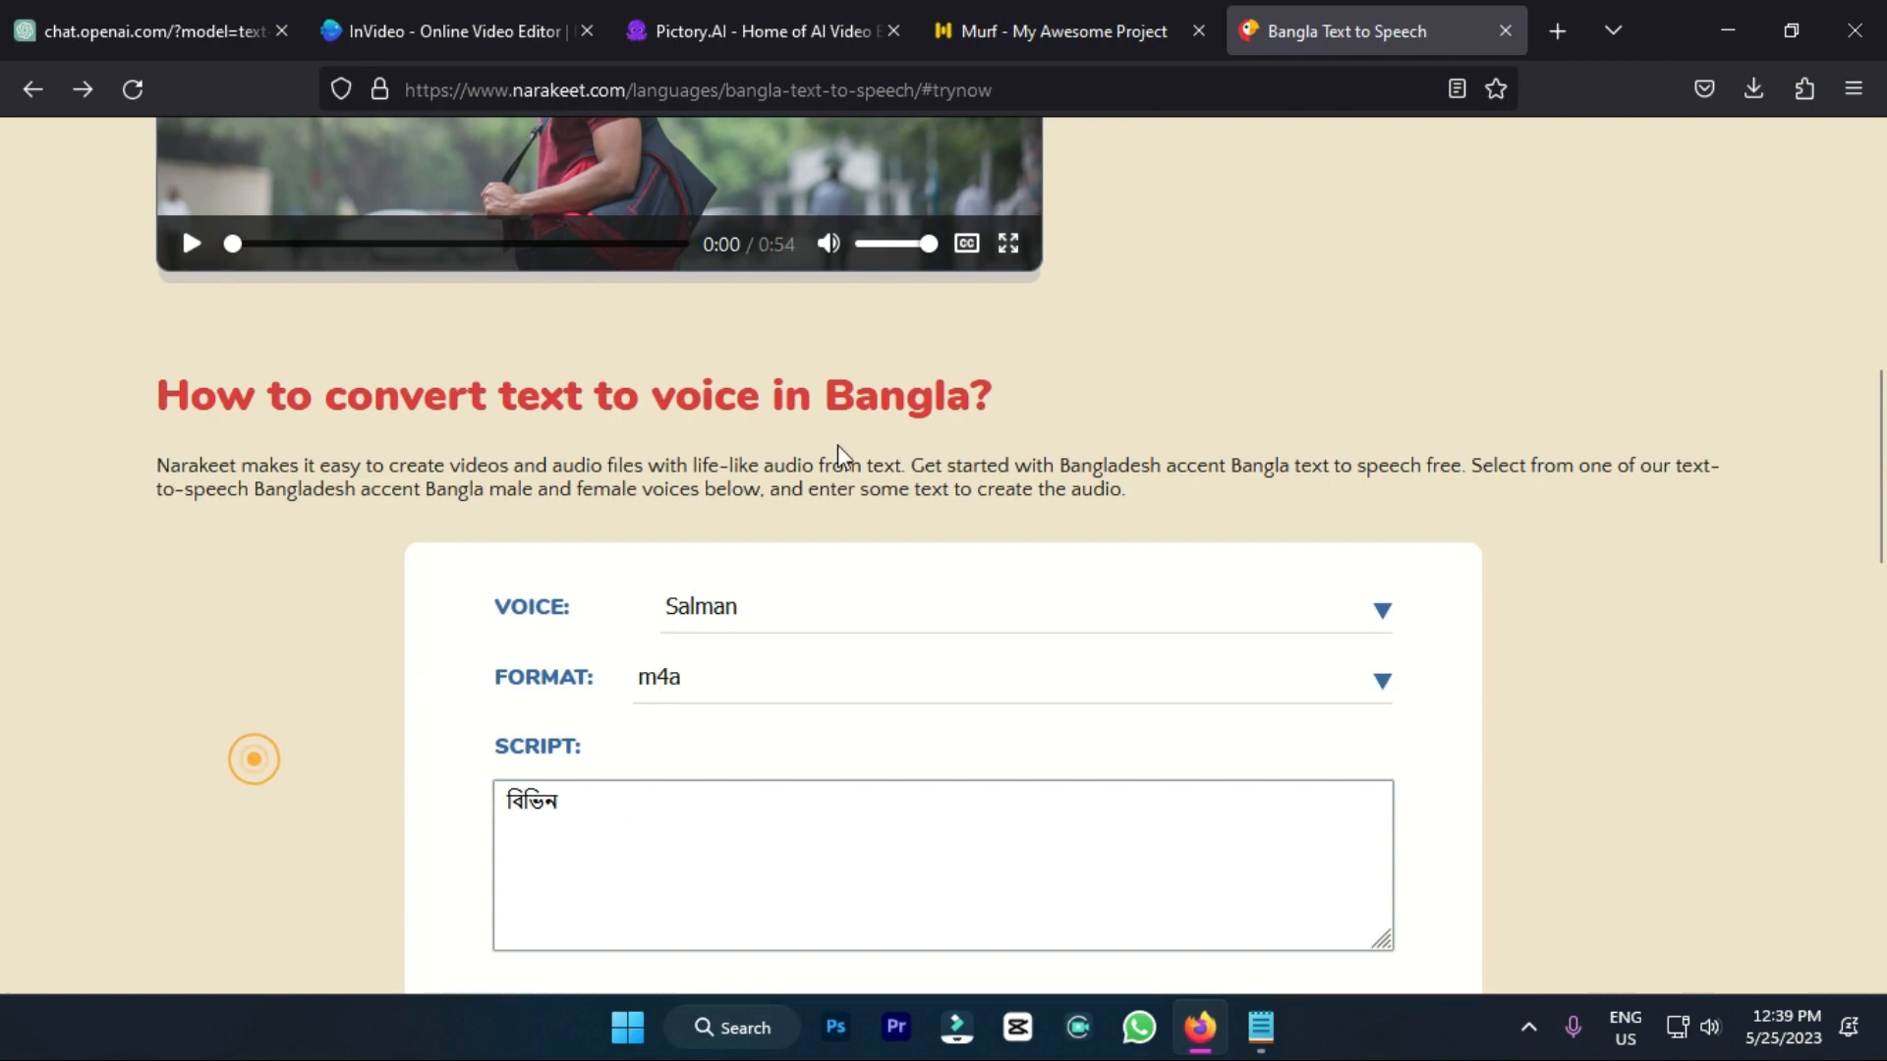
click(727, 609)
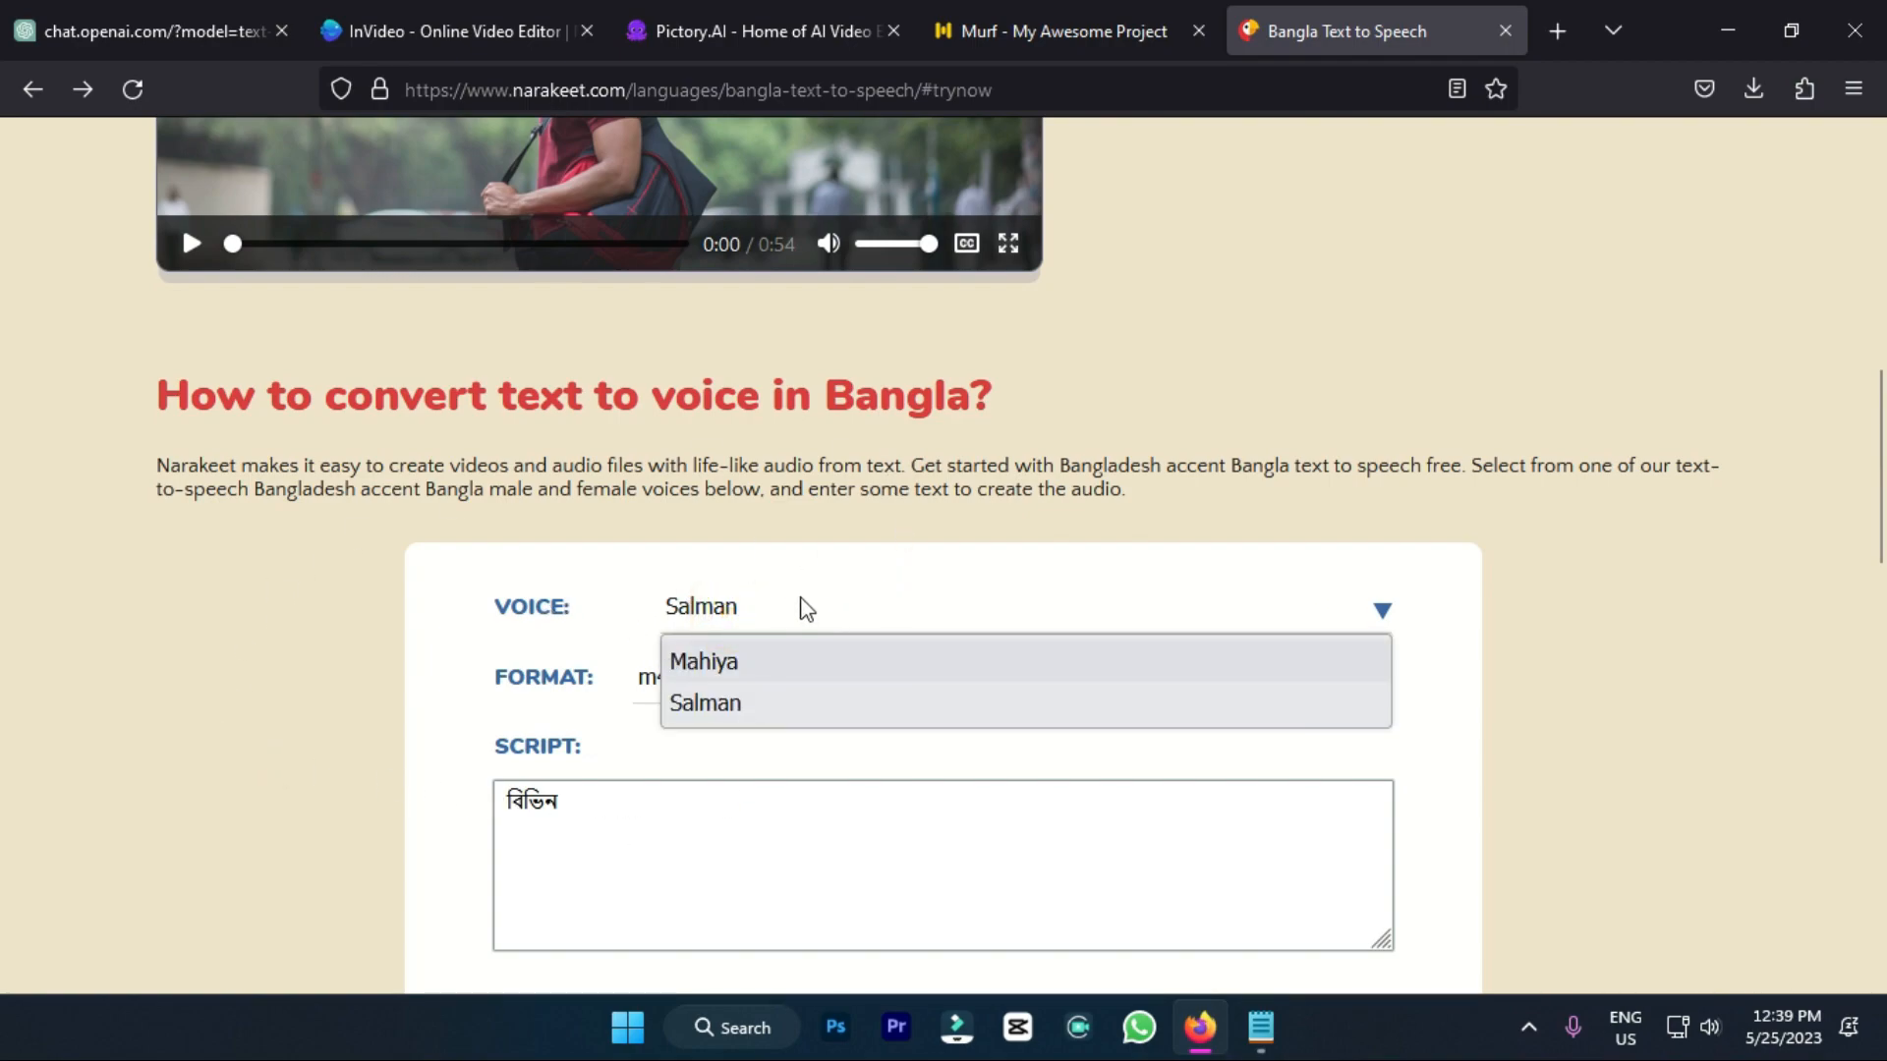
click(720, 706)
click(752, 603)
click(725, 668)
scroll(720, 676, down, 3)
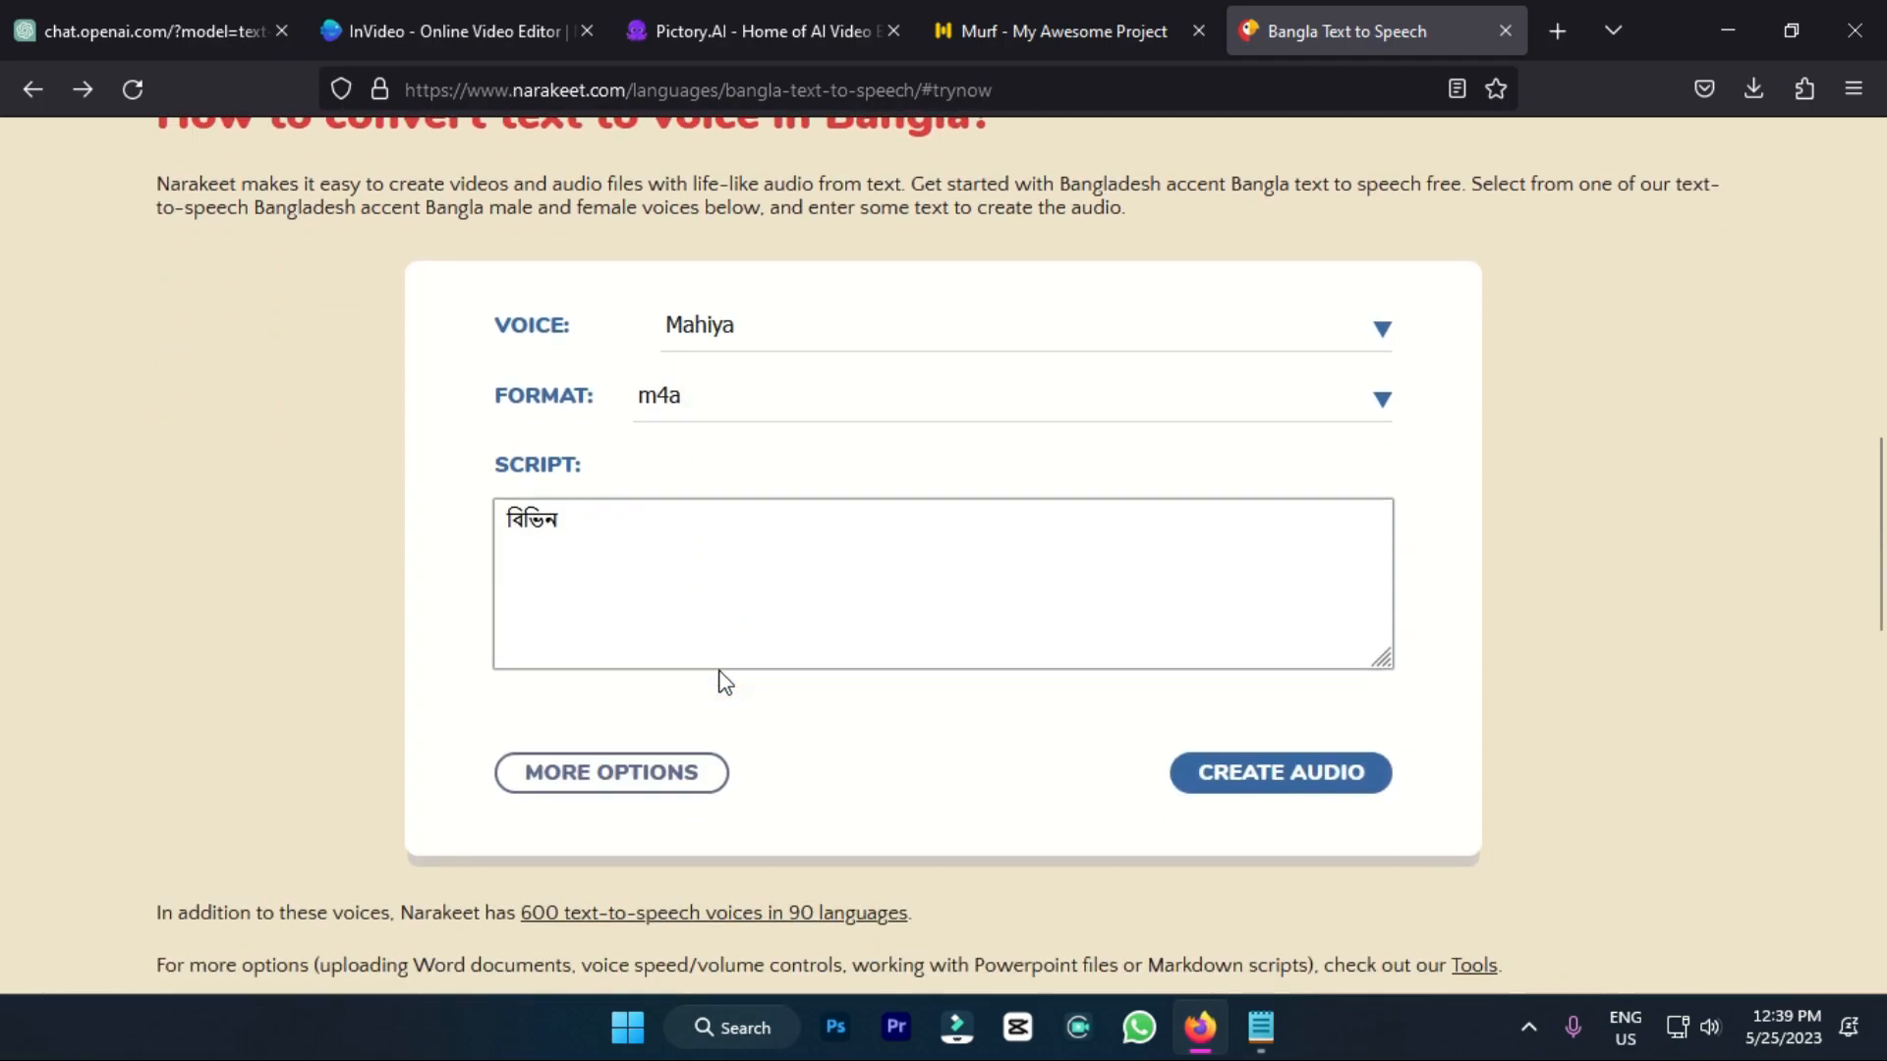
Step: Replace the sample script with the copied climate change paragraph and create the audio in m4a format
click(1024, 13)
click(1345, 16)
double_click(718, 547)
text(Climate change has emerged as one of the most pressing global challenges of our time. It refers to long-term shifts in temperature patterns and weather conditions, primarily caused by human activities. The consequences of climate change extend beyond environmental degradation, posing severe threats to ecosystems, economies, and human well-being. This essay will delve into the causes, impacts, and potential solutions to mitigate and adapt to climate change.)
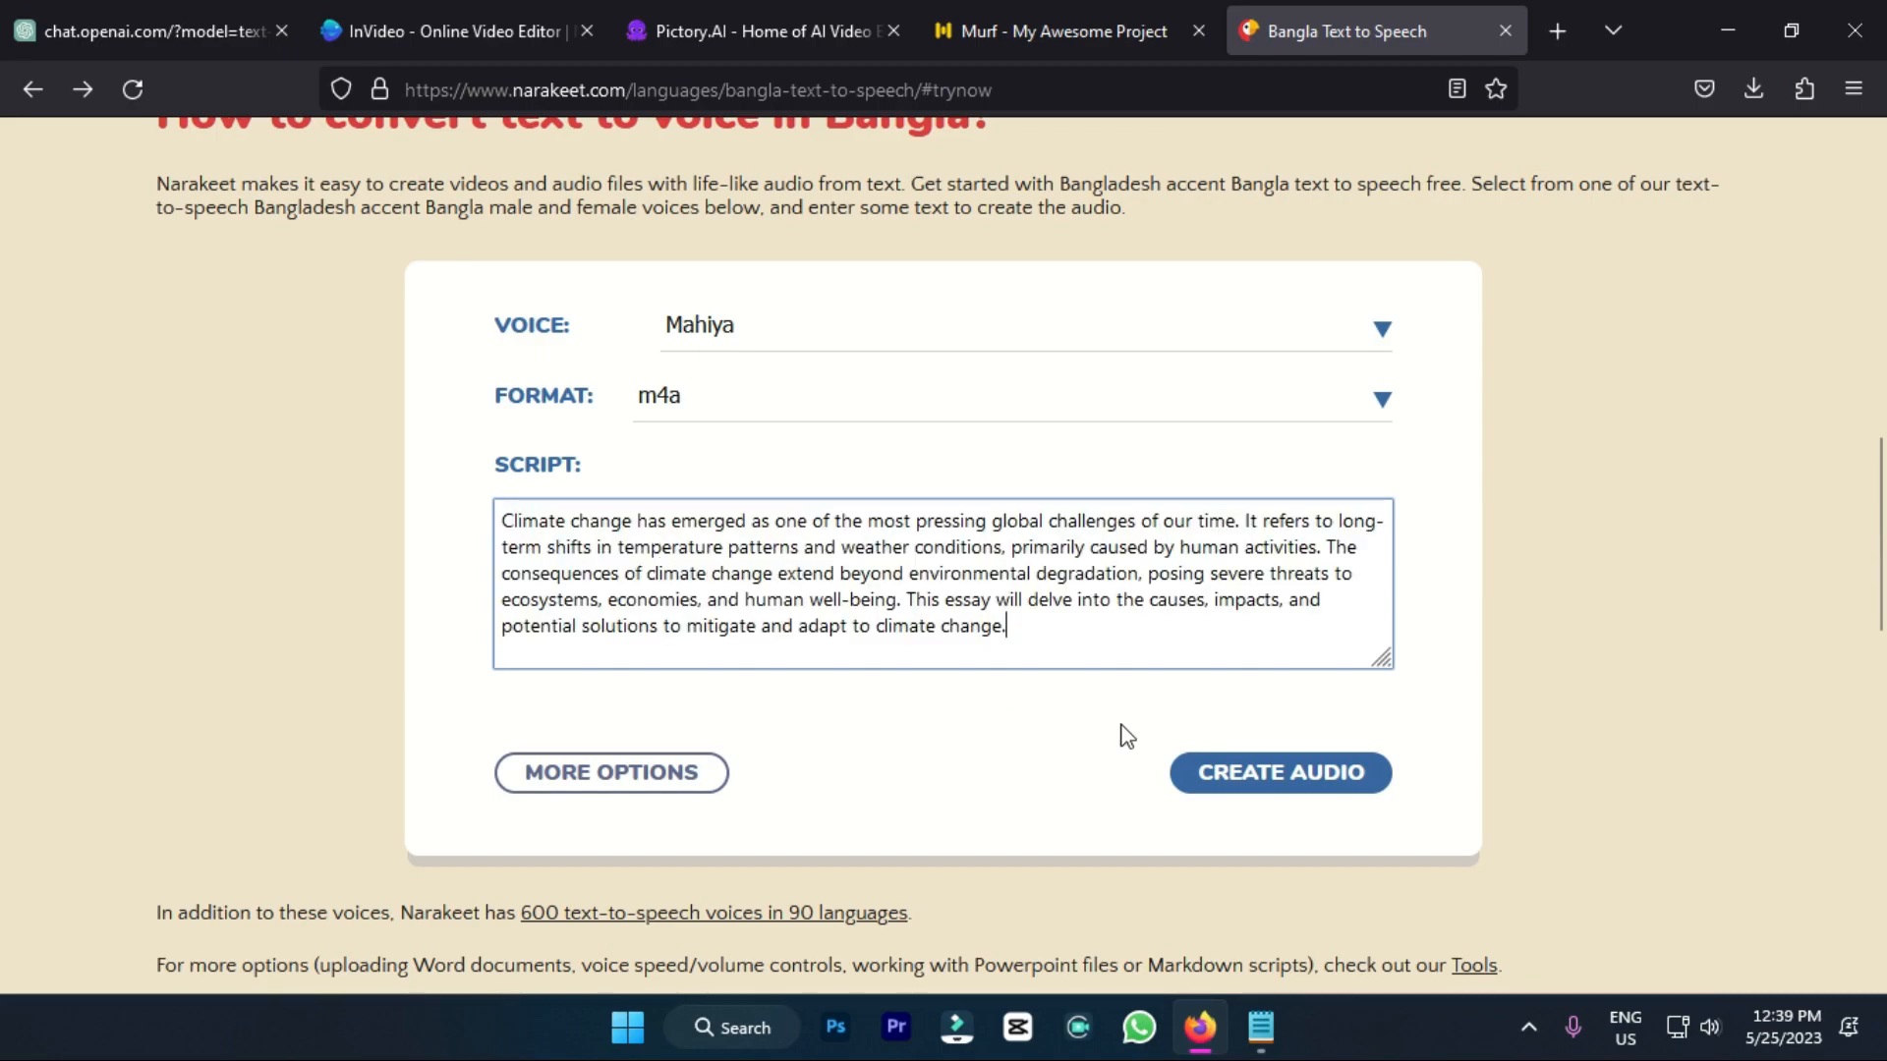
click(1263, 792)
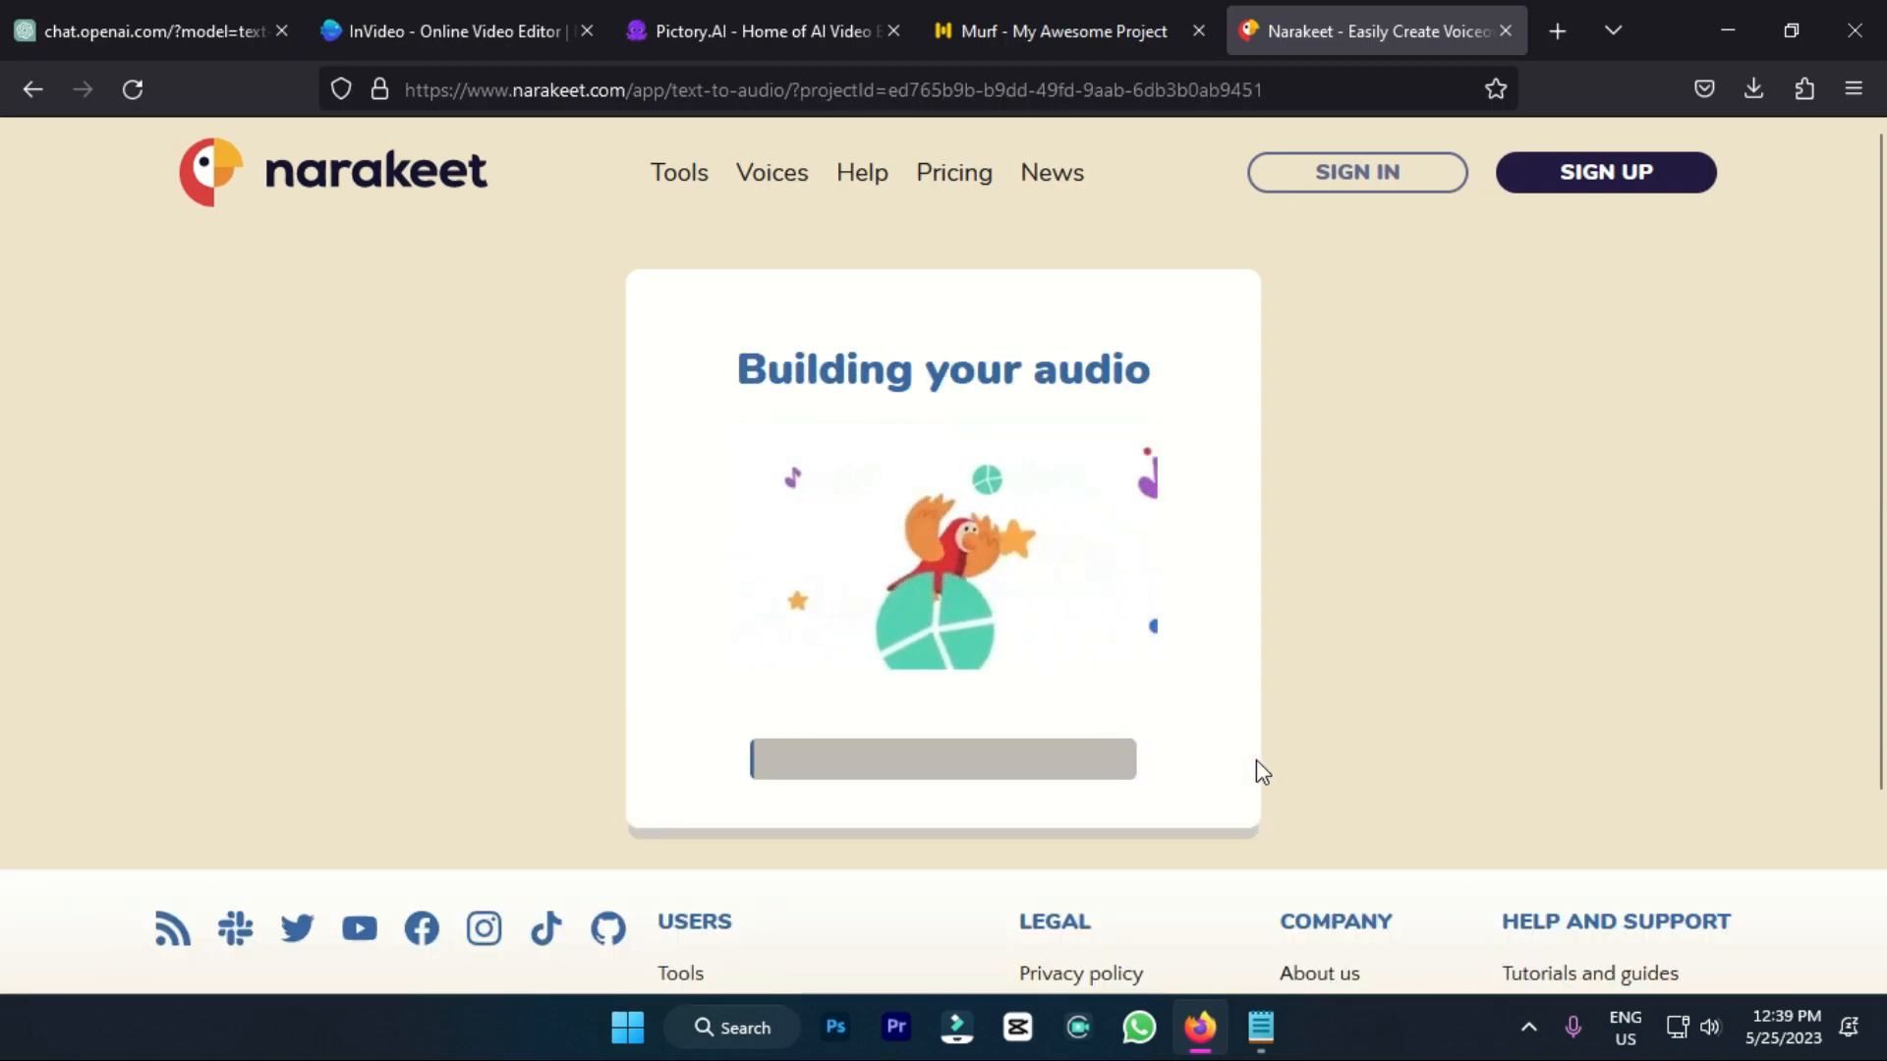
Step: Play the finished Narakeet audio for a few seconds and return to the Murf project
click(1108, 14)
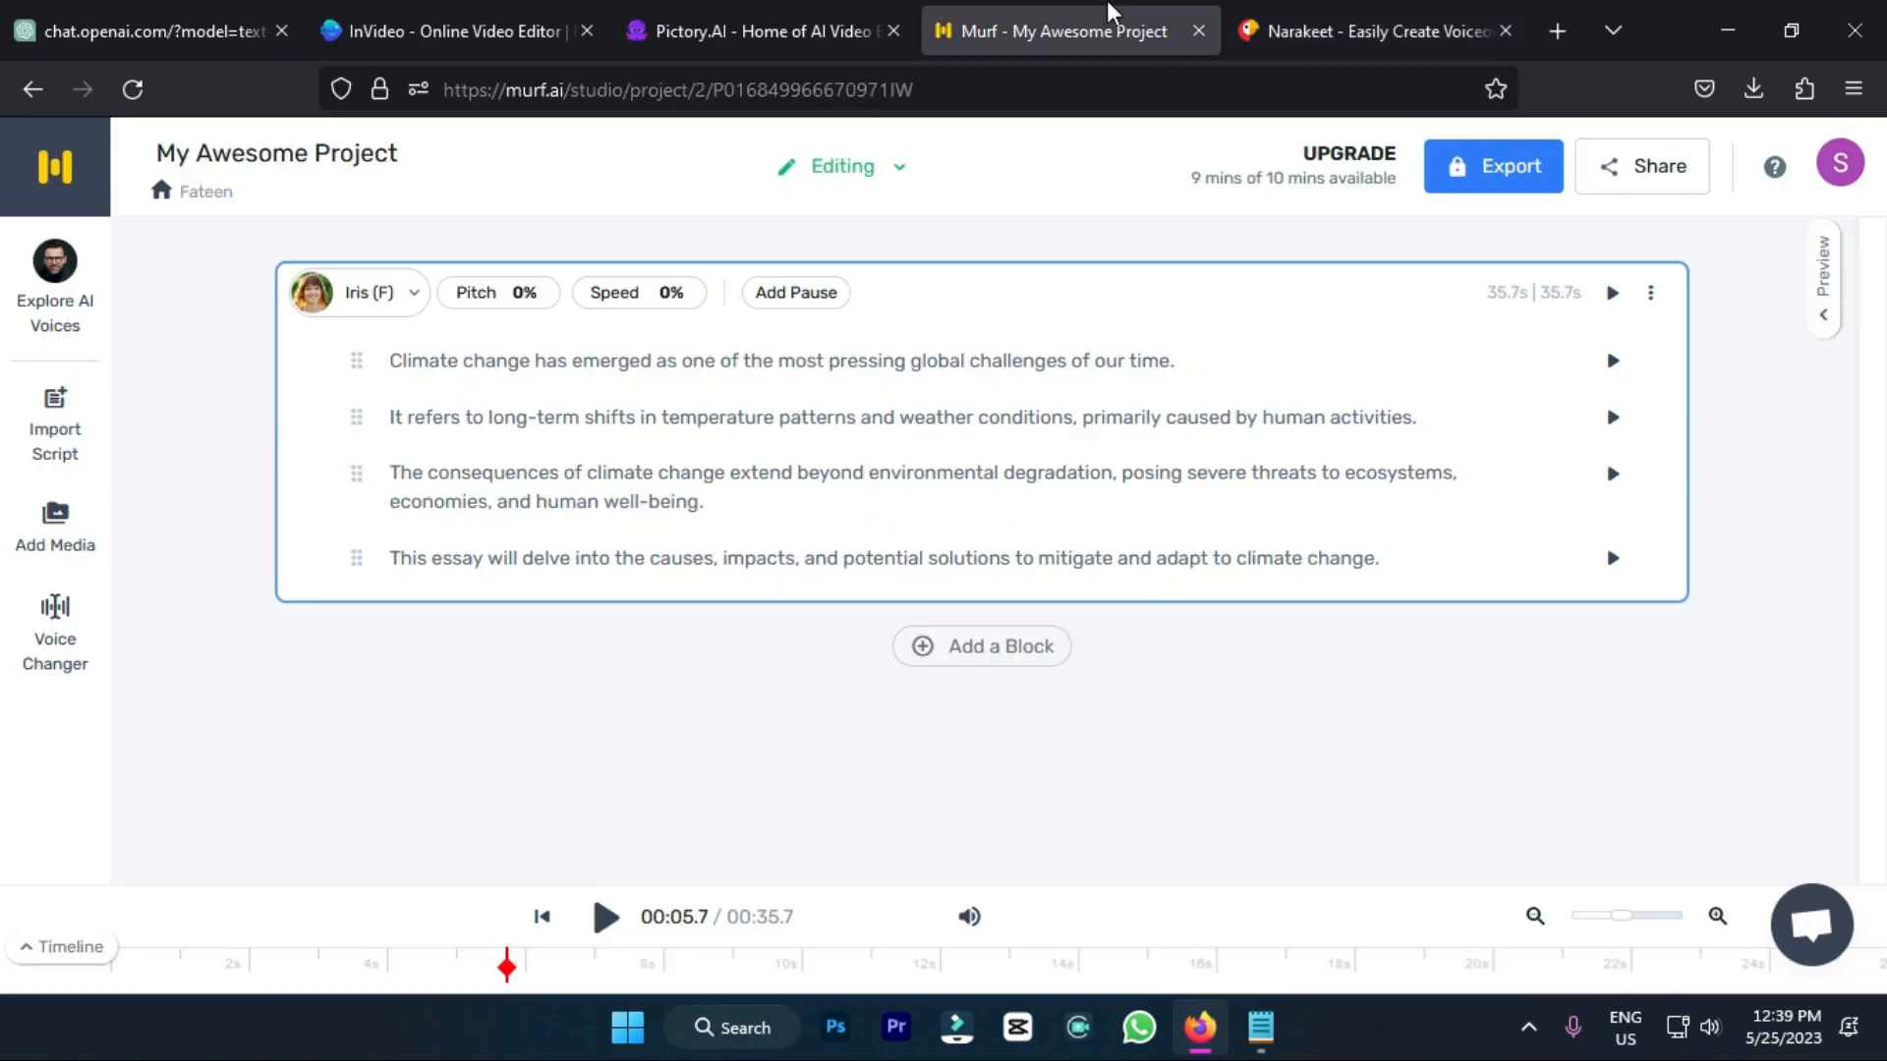
click(1256, 14)
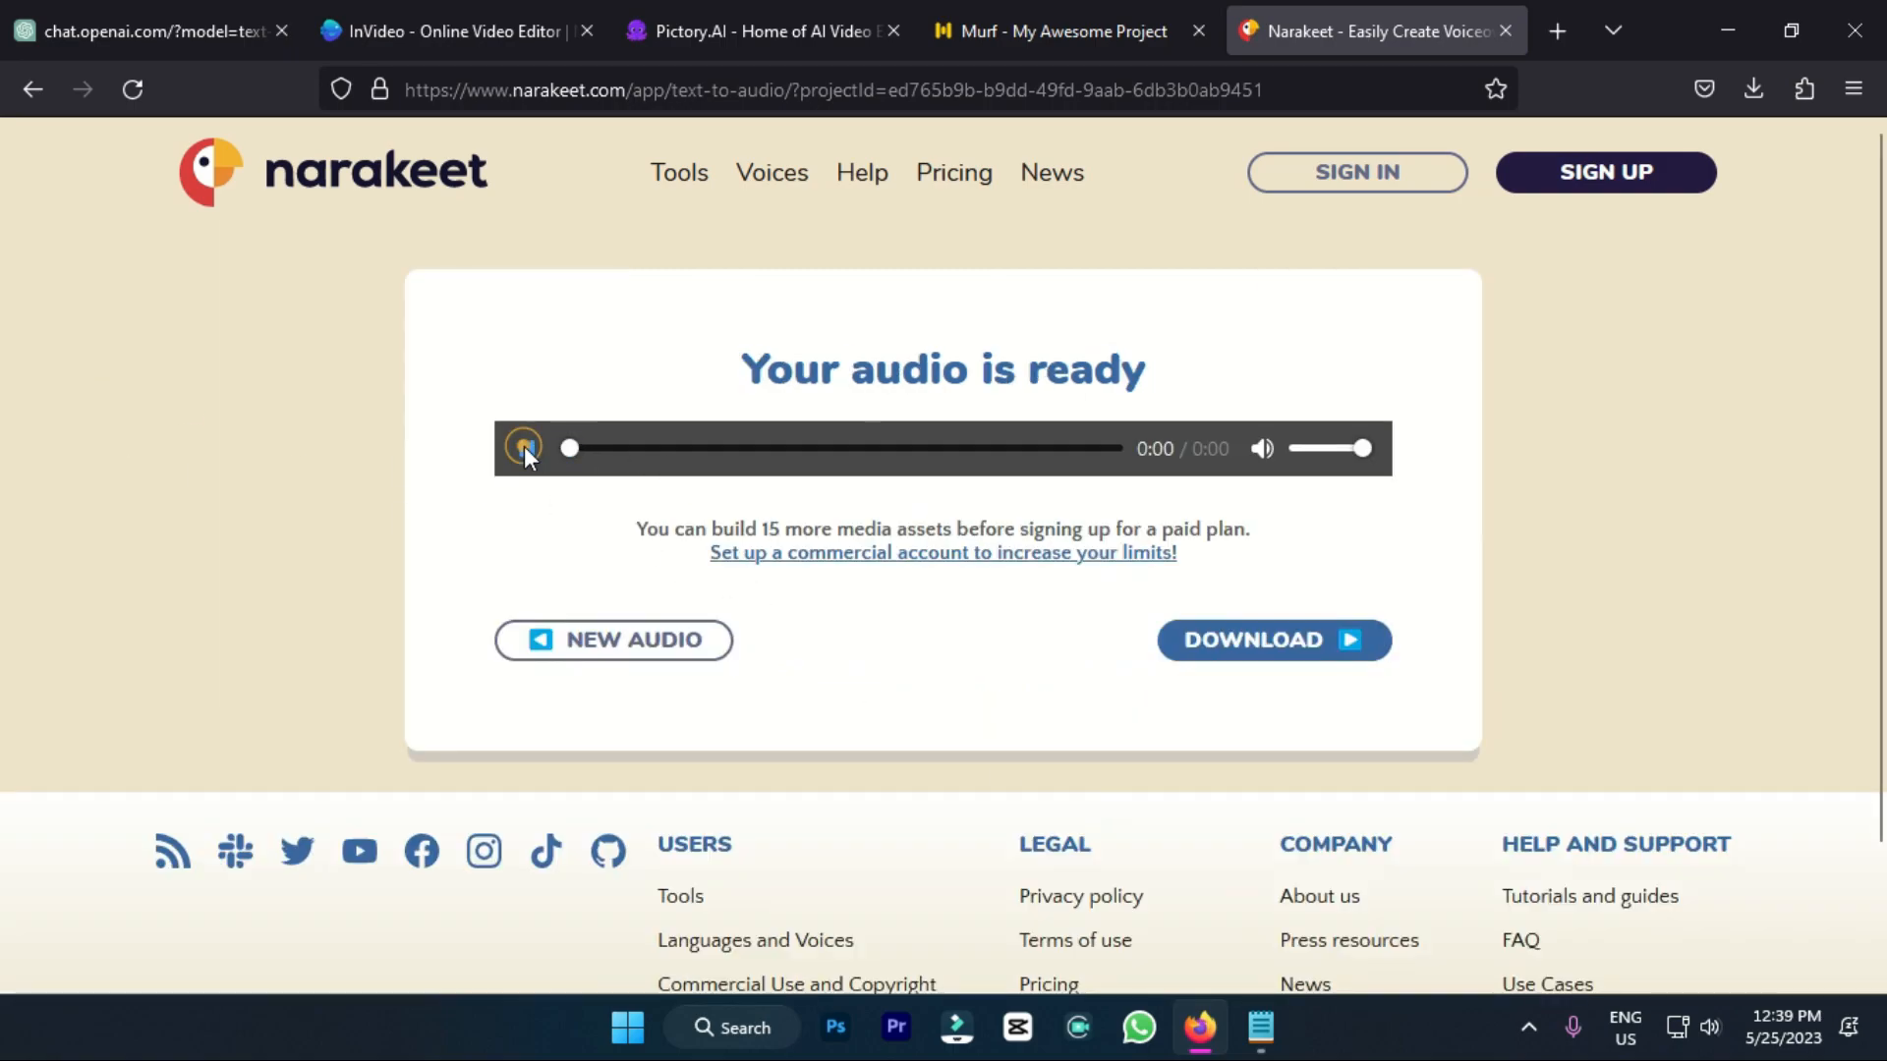
click(526, 448)
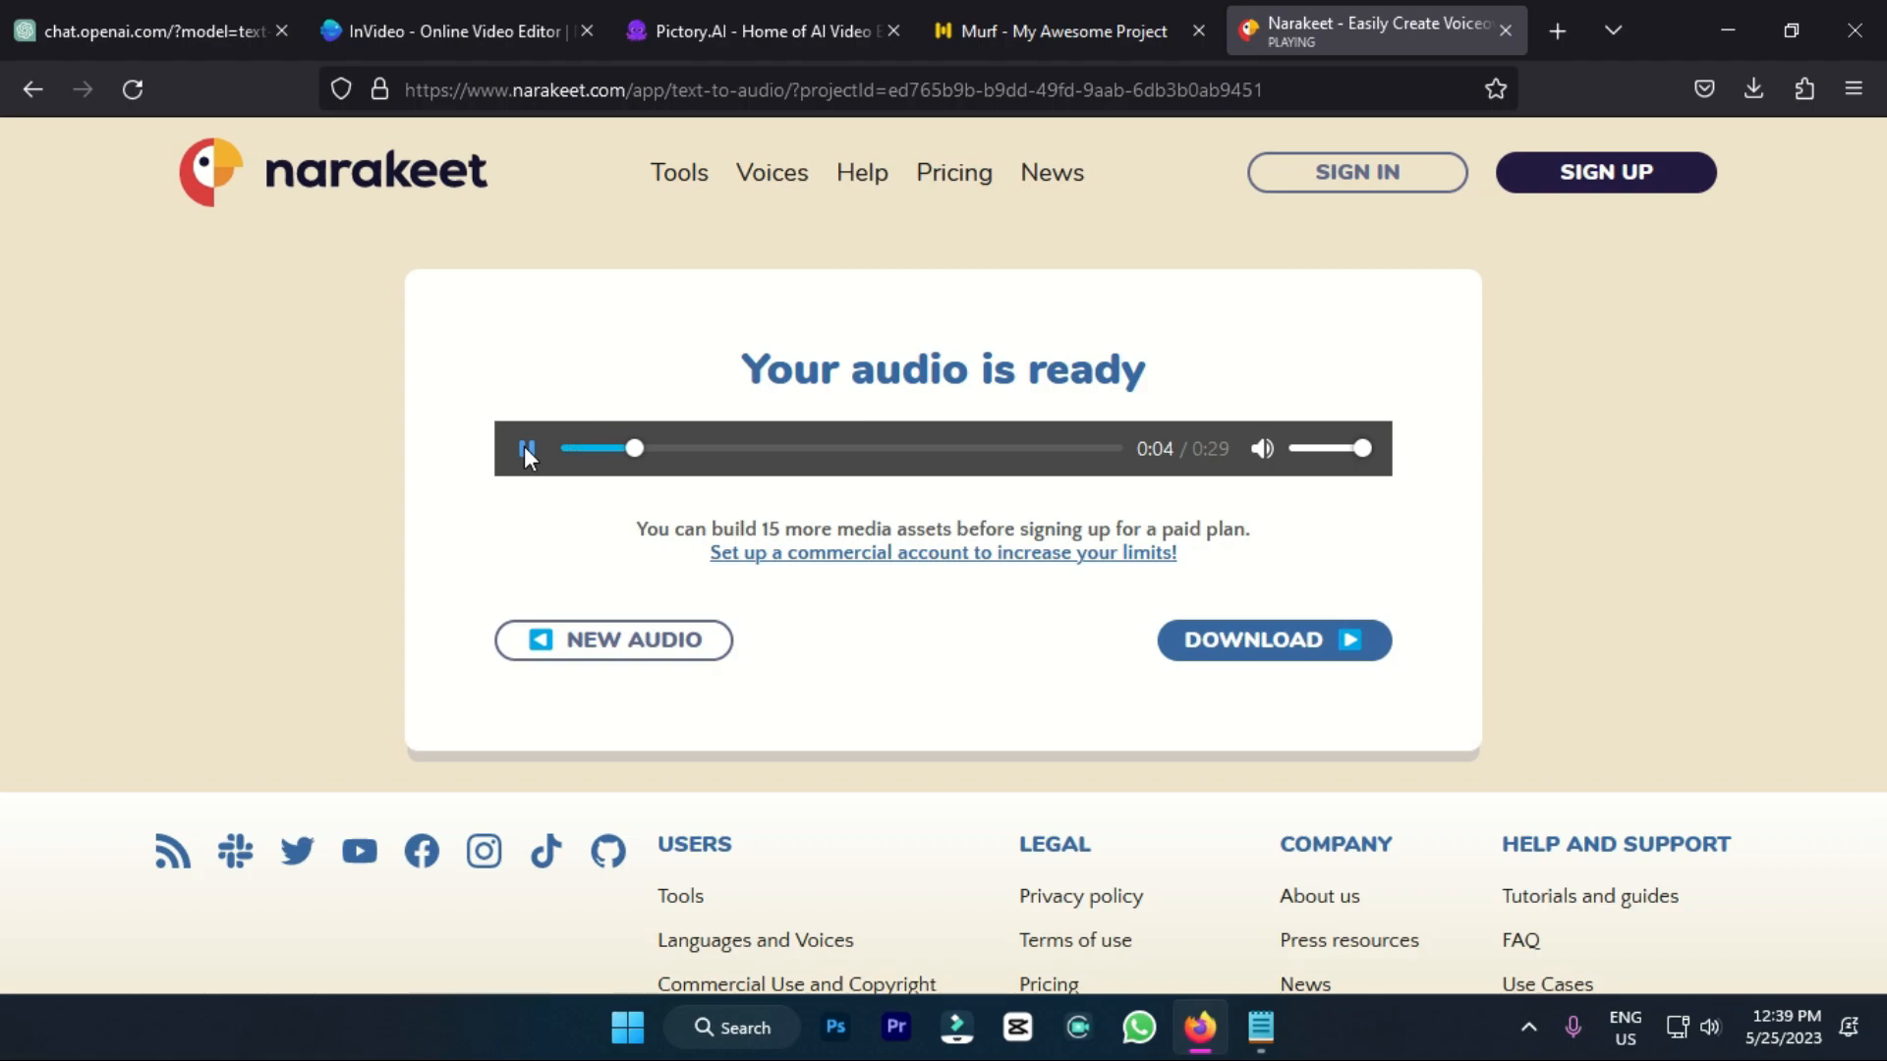
click(1087, 38)
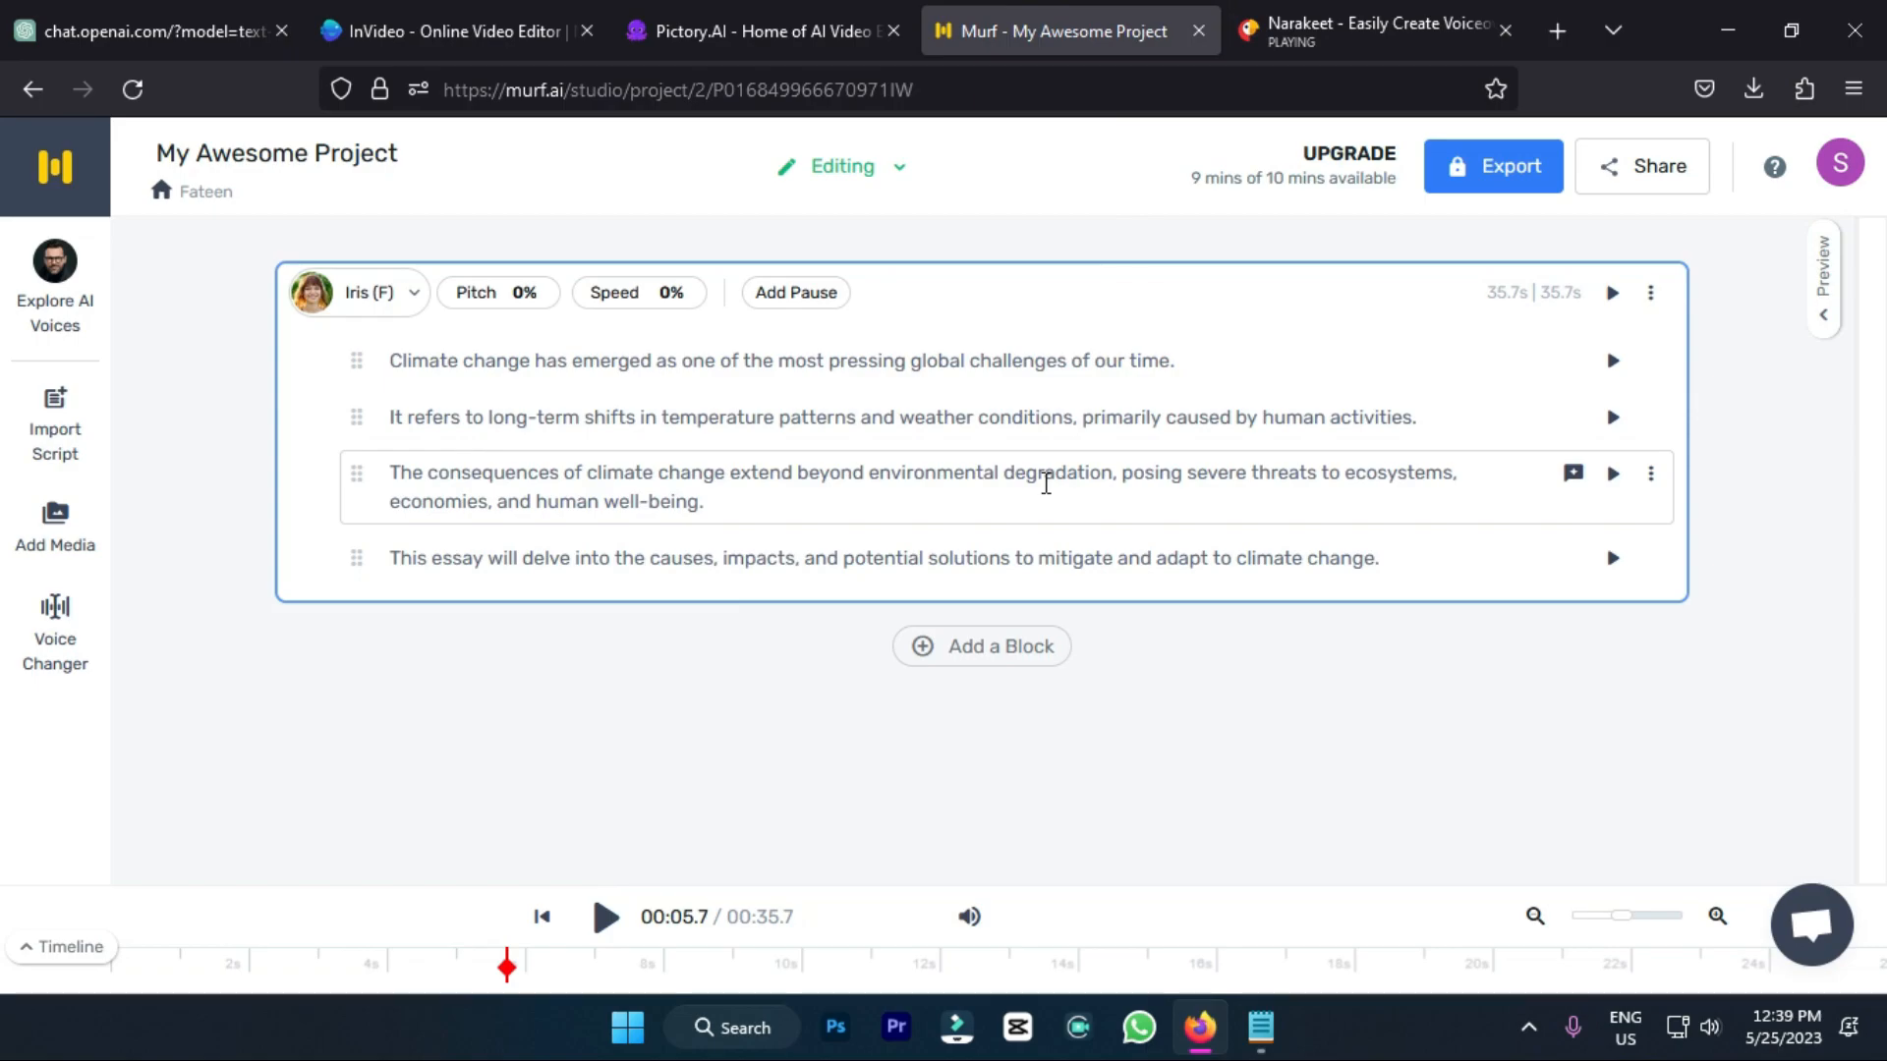
Step: Download the finished climate change audio from Narakeet and go back to the ChatGPT essay
click(1241, 22)
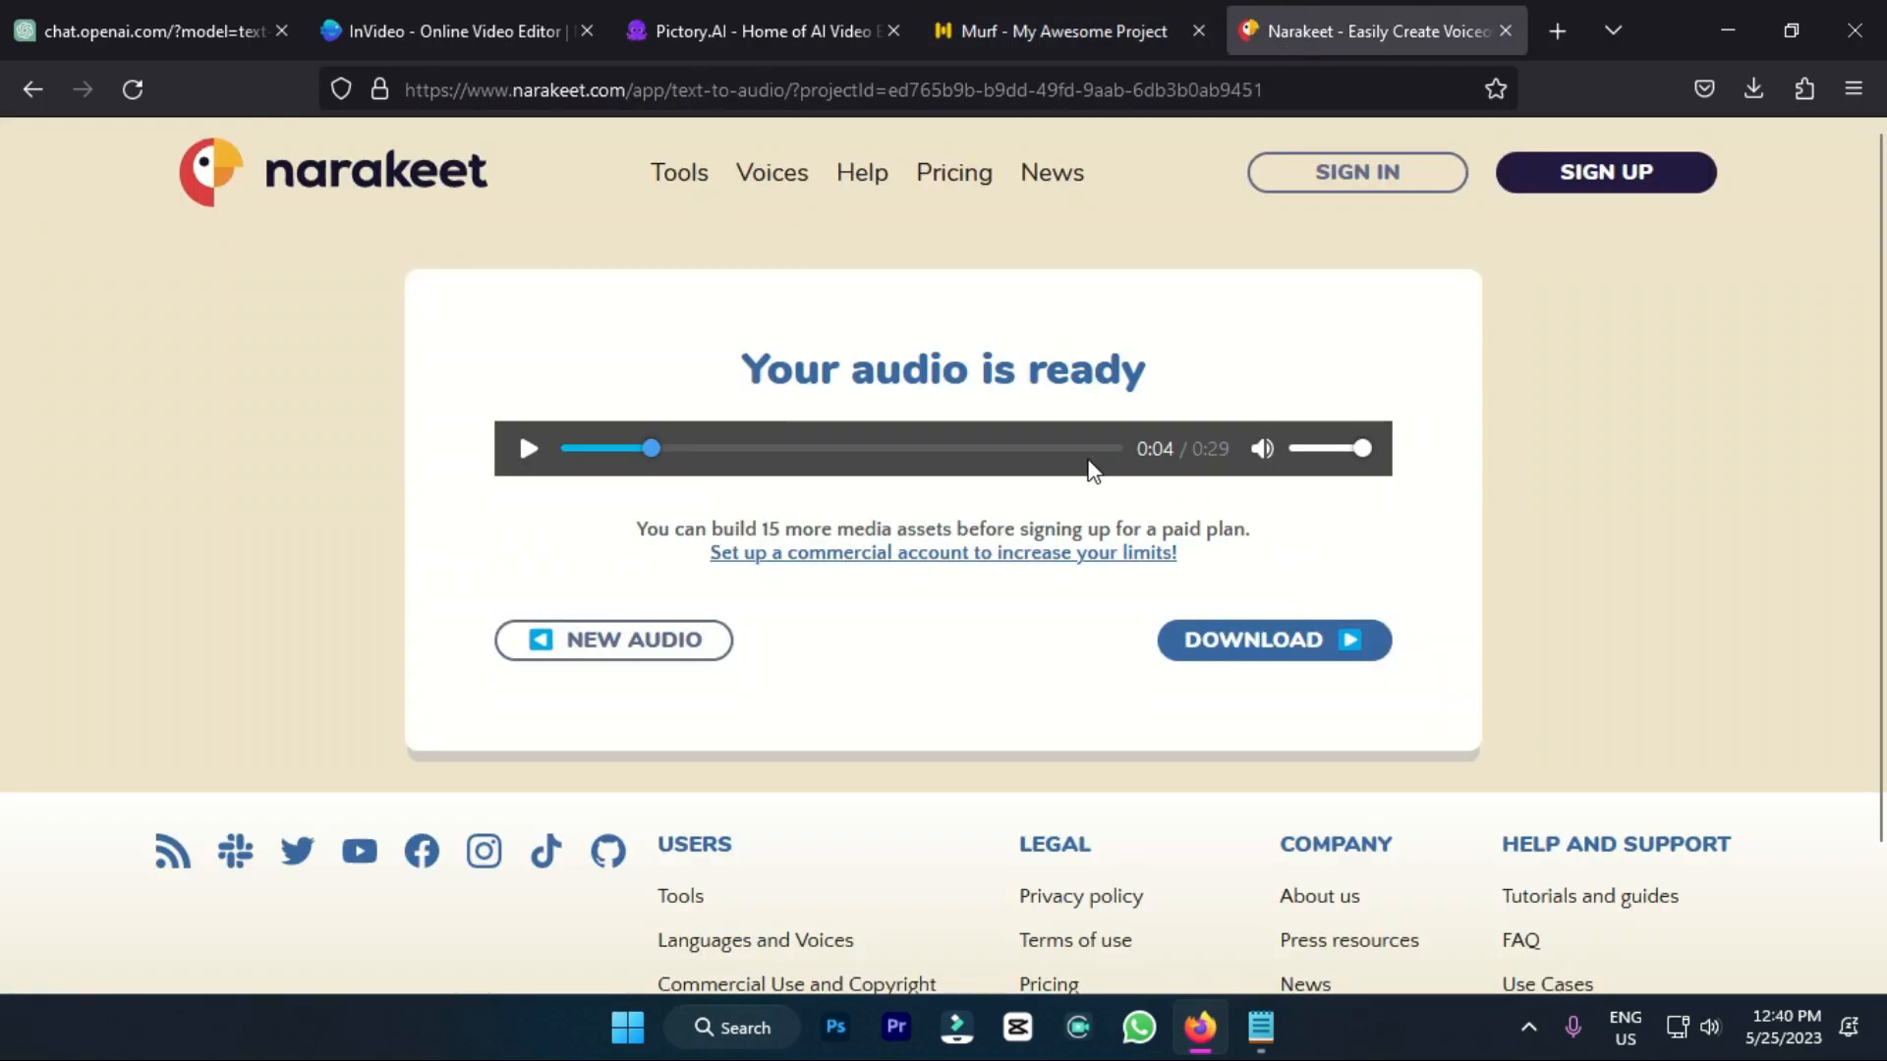
click(1303, 657)
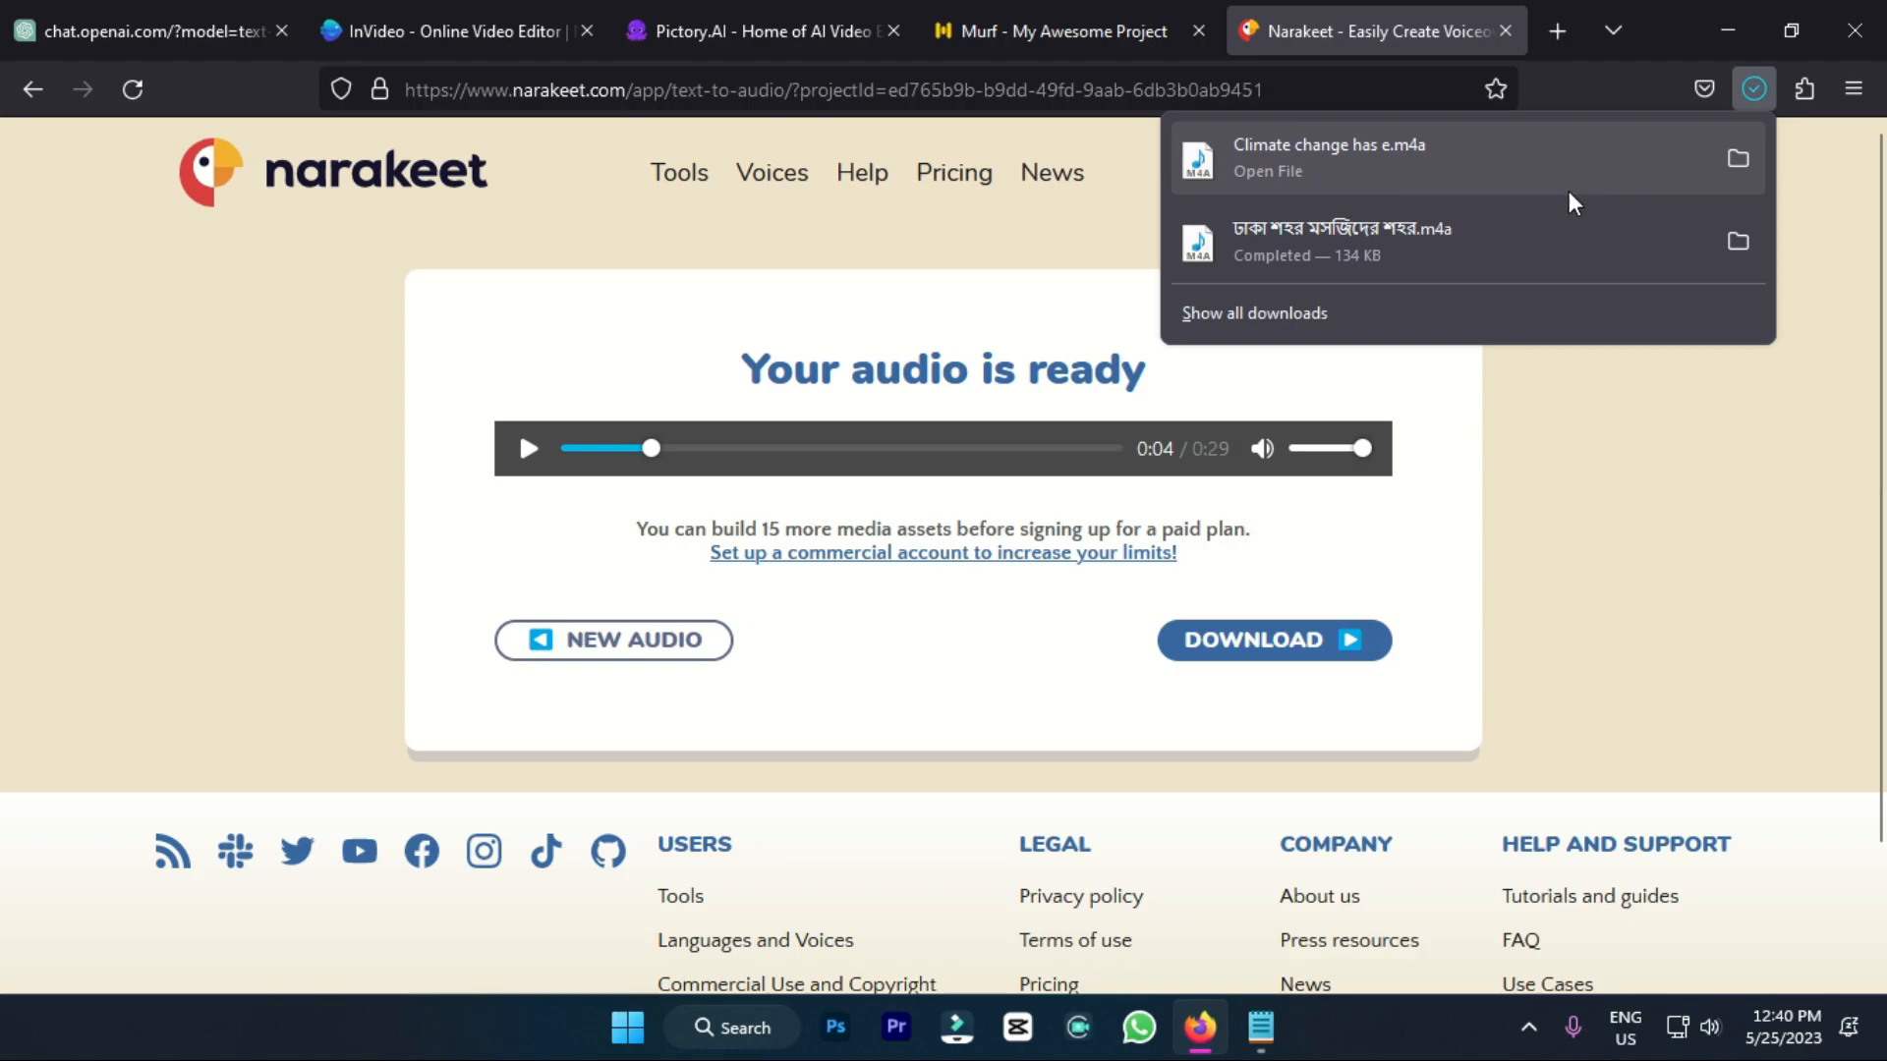
click(246, 28)
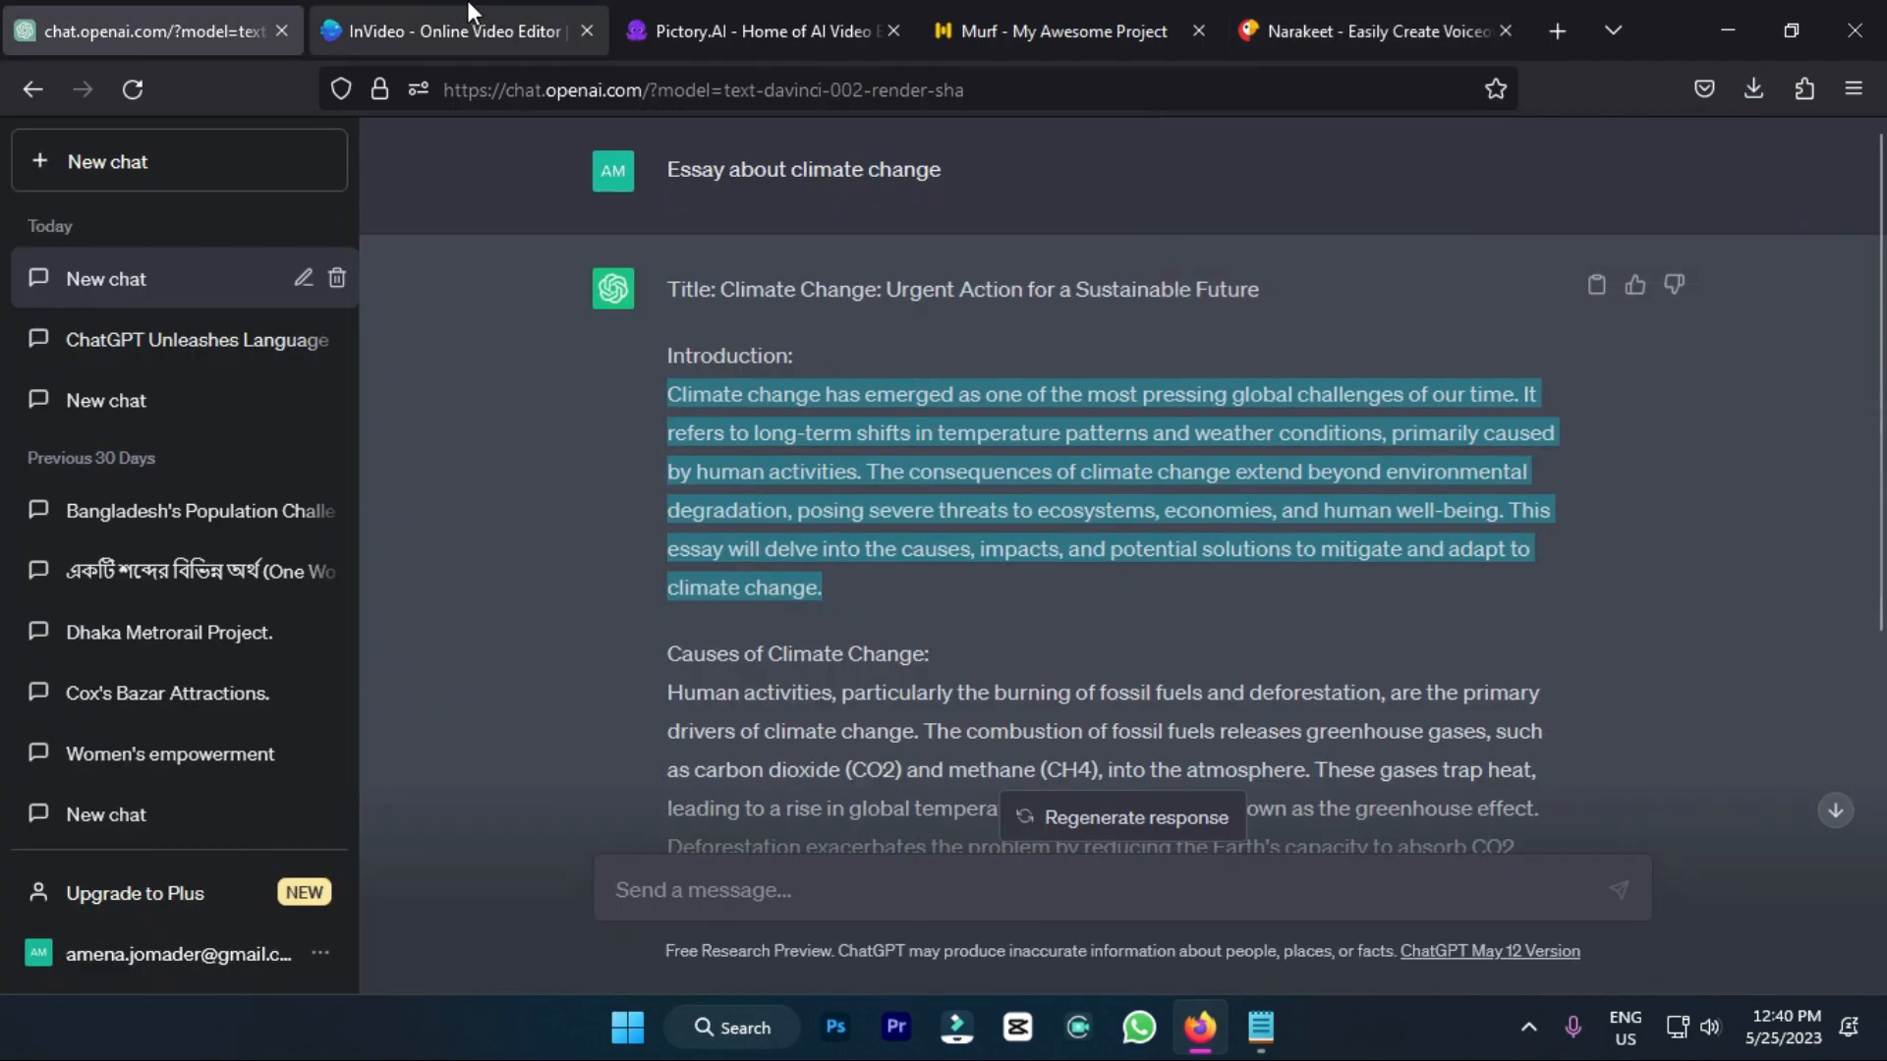
Step: Switch to InVideo and start a new AI text to video project
click(532, 10)
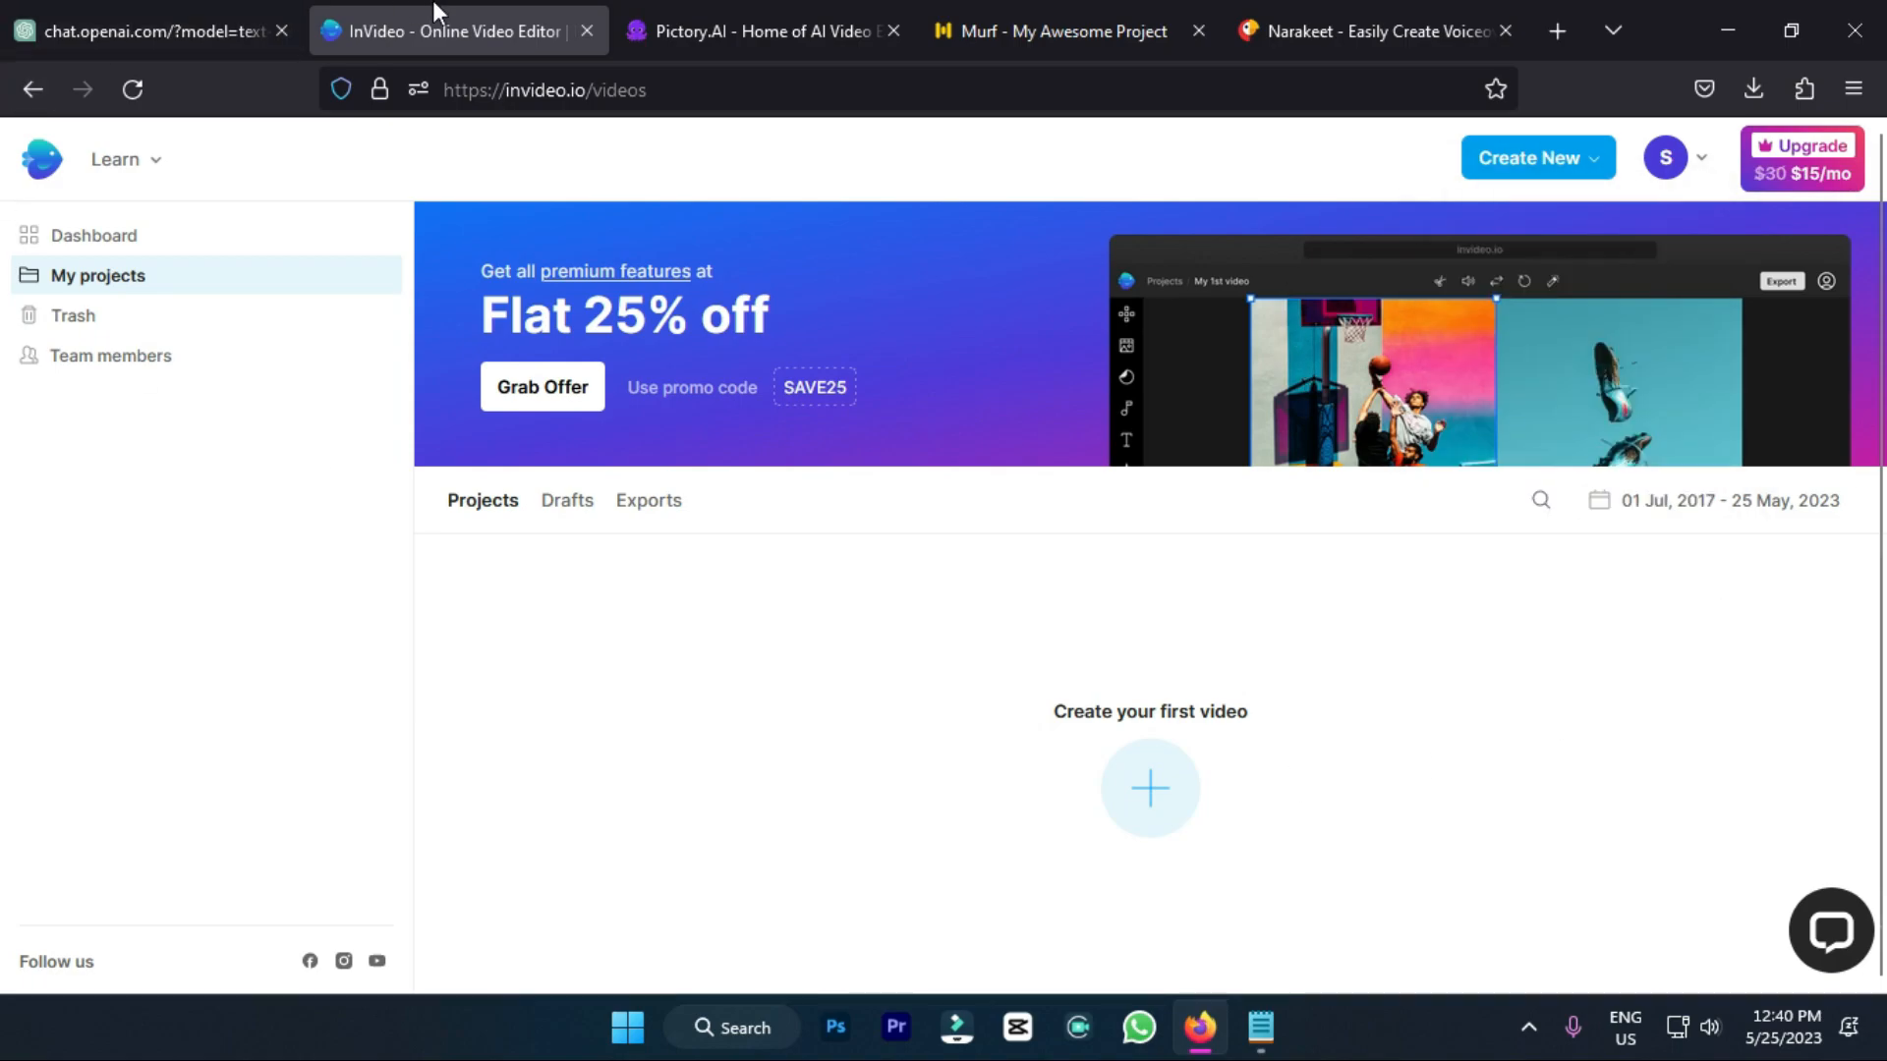
key(ctrl+Tab)
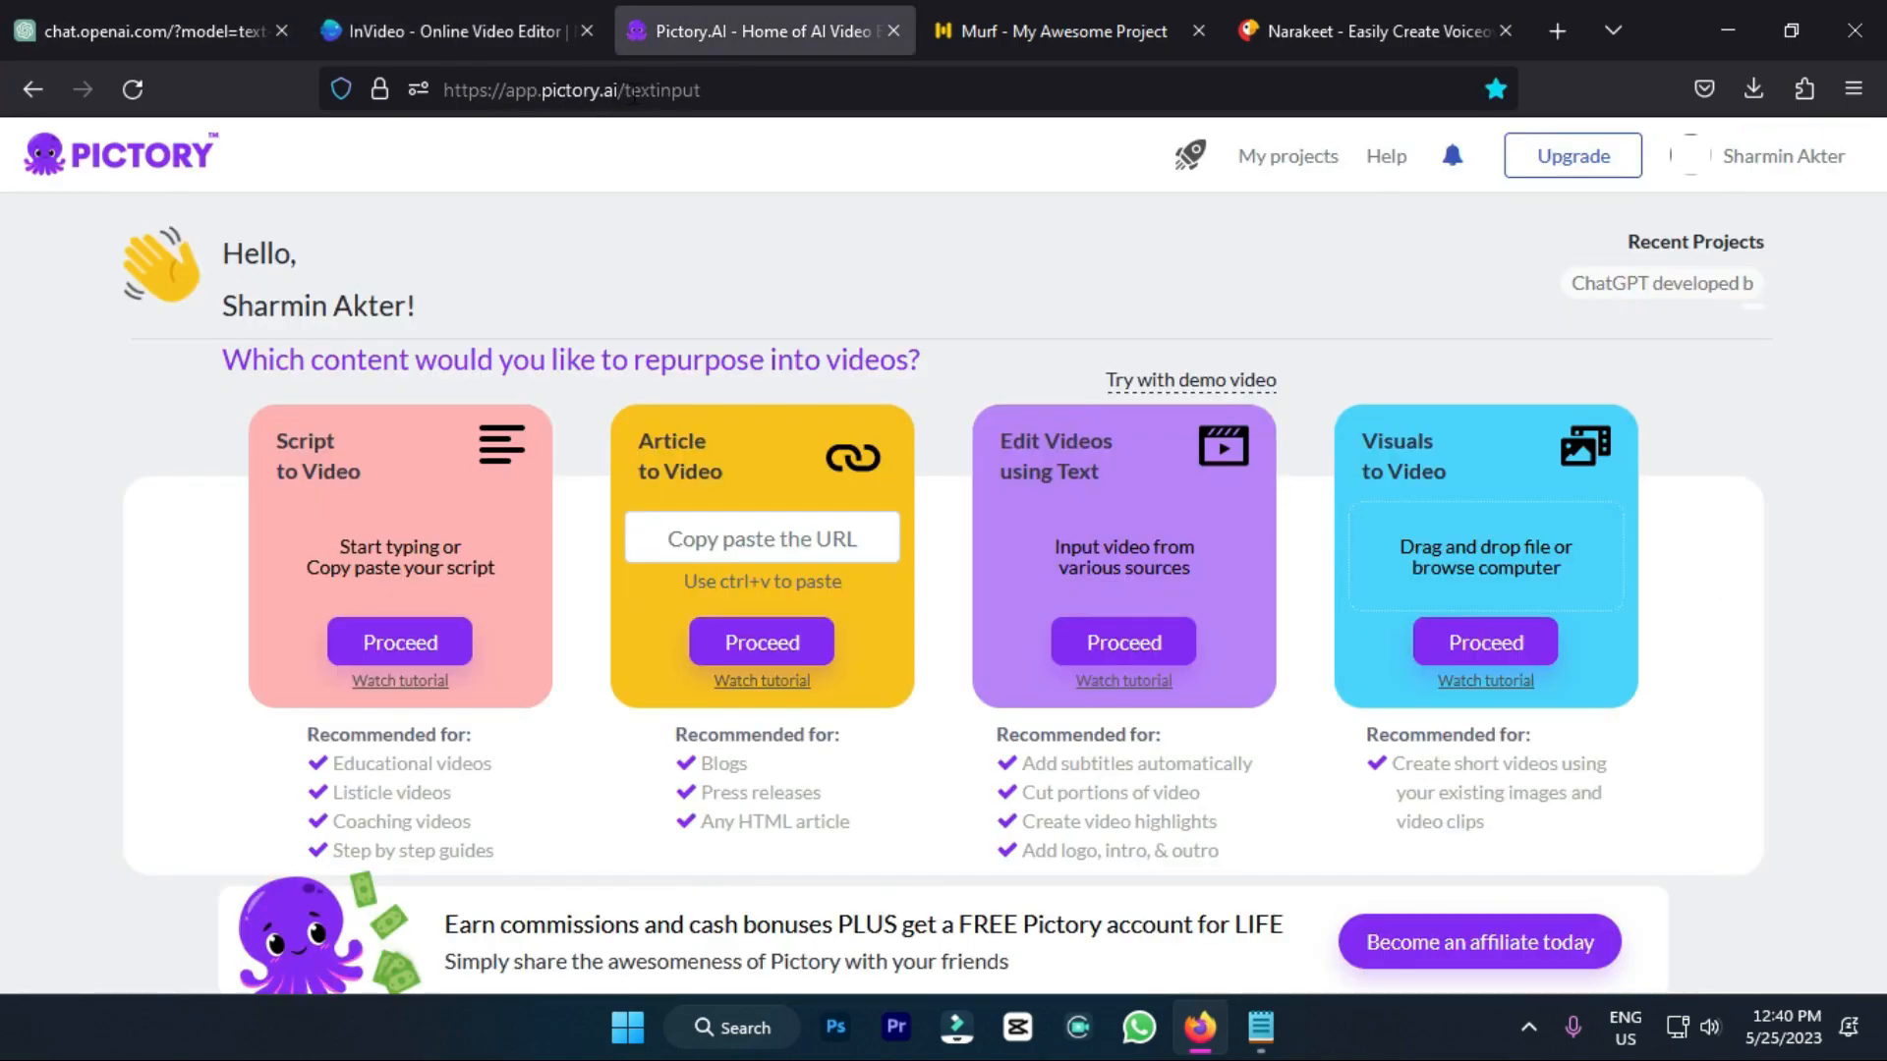
click(458, 27)
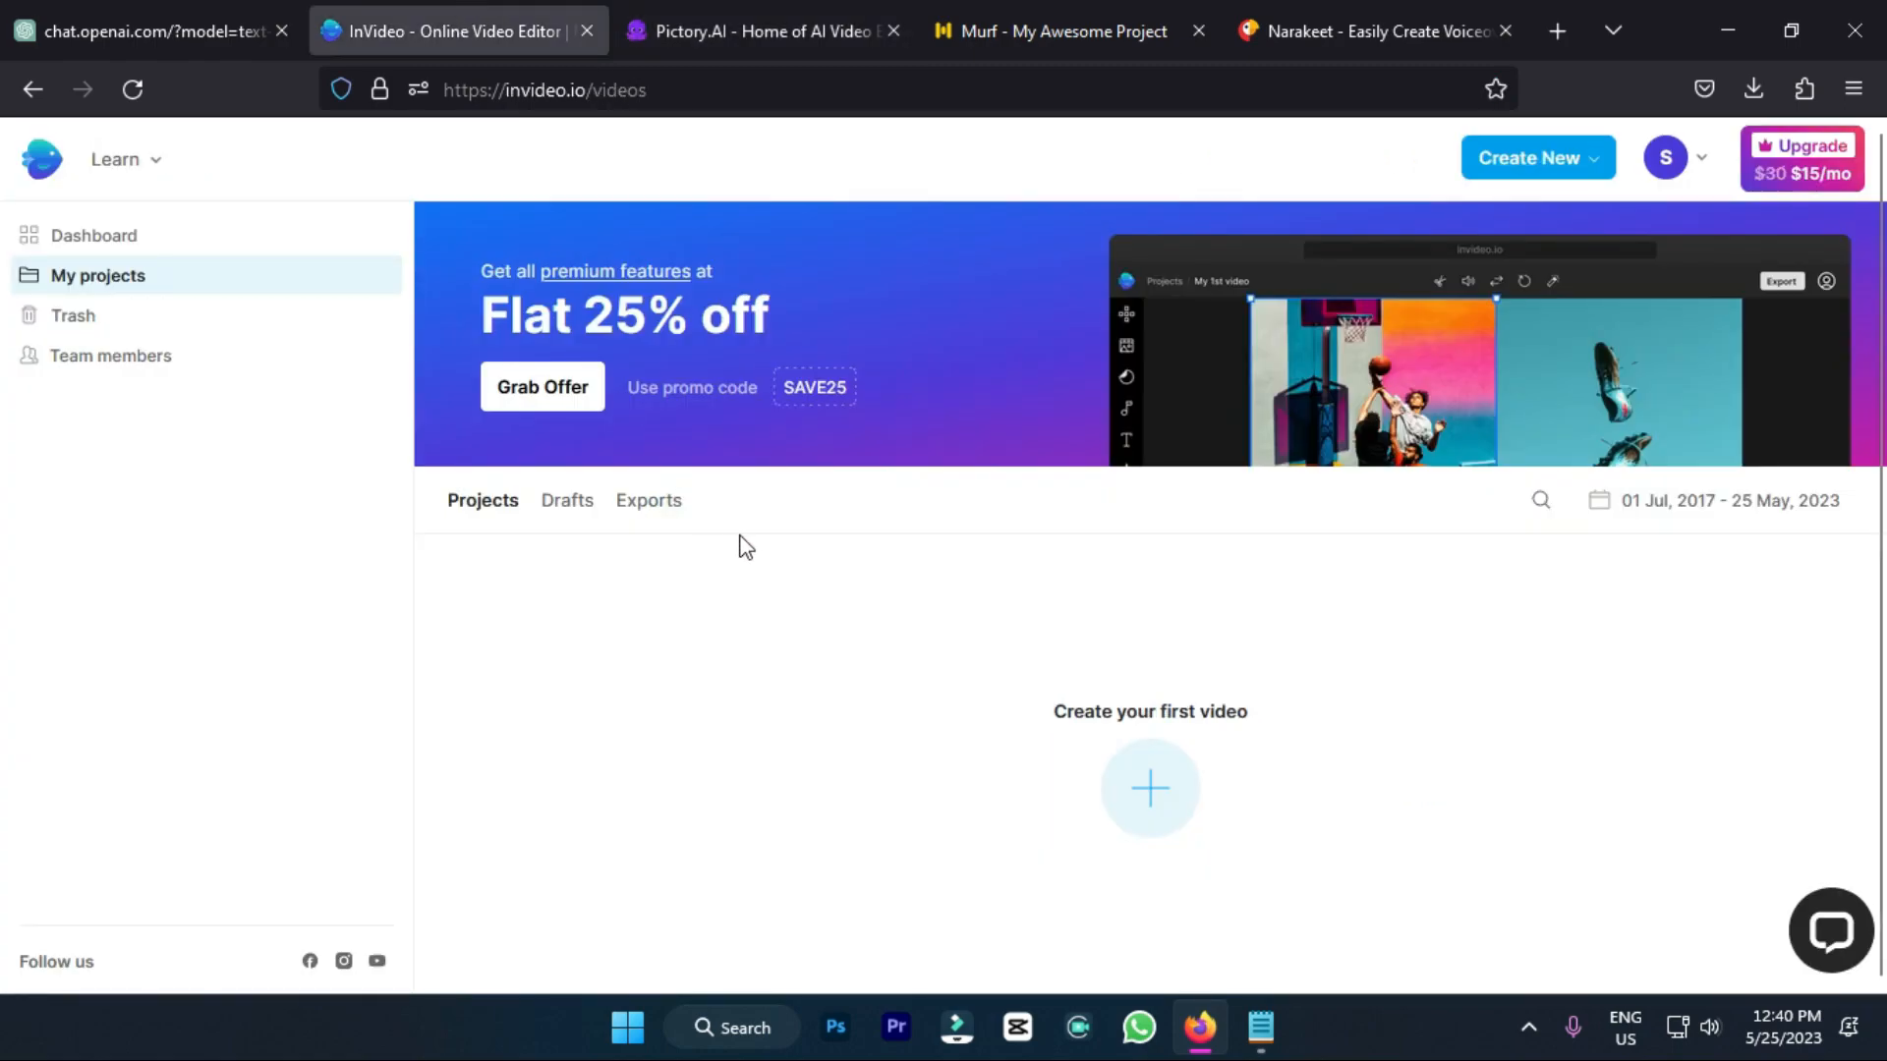
click(1504, 169)
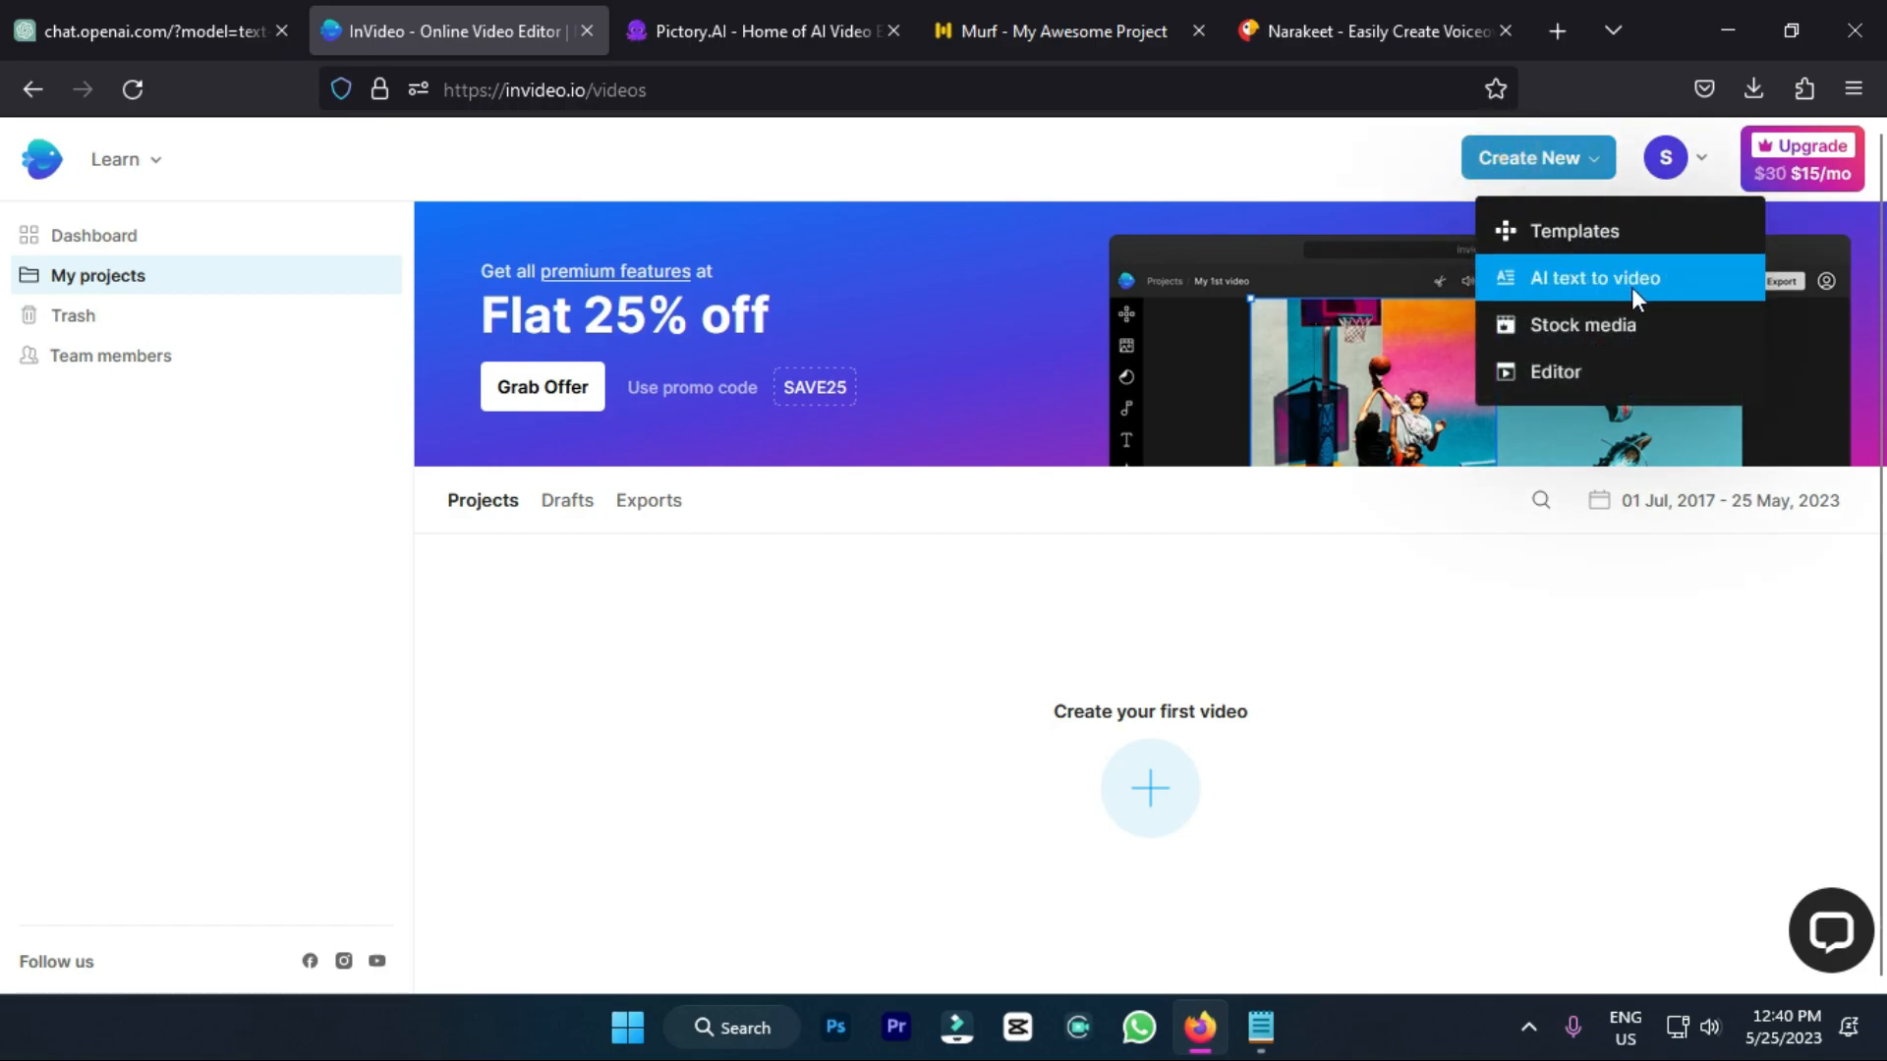
click(1649, 291)
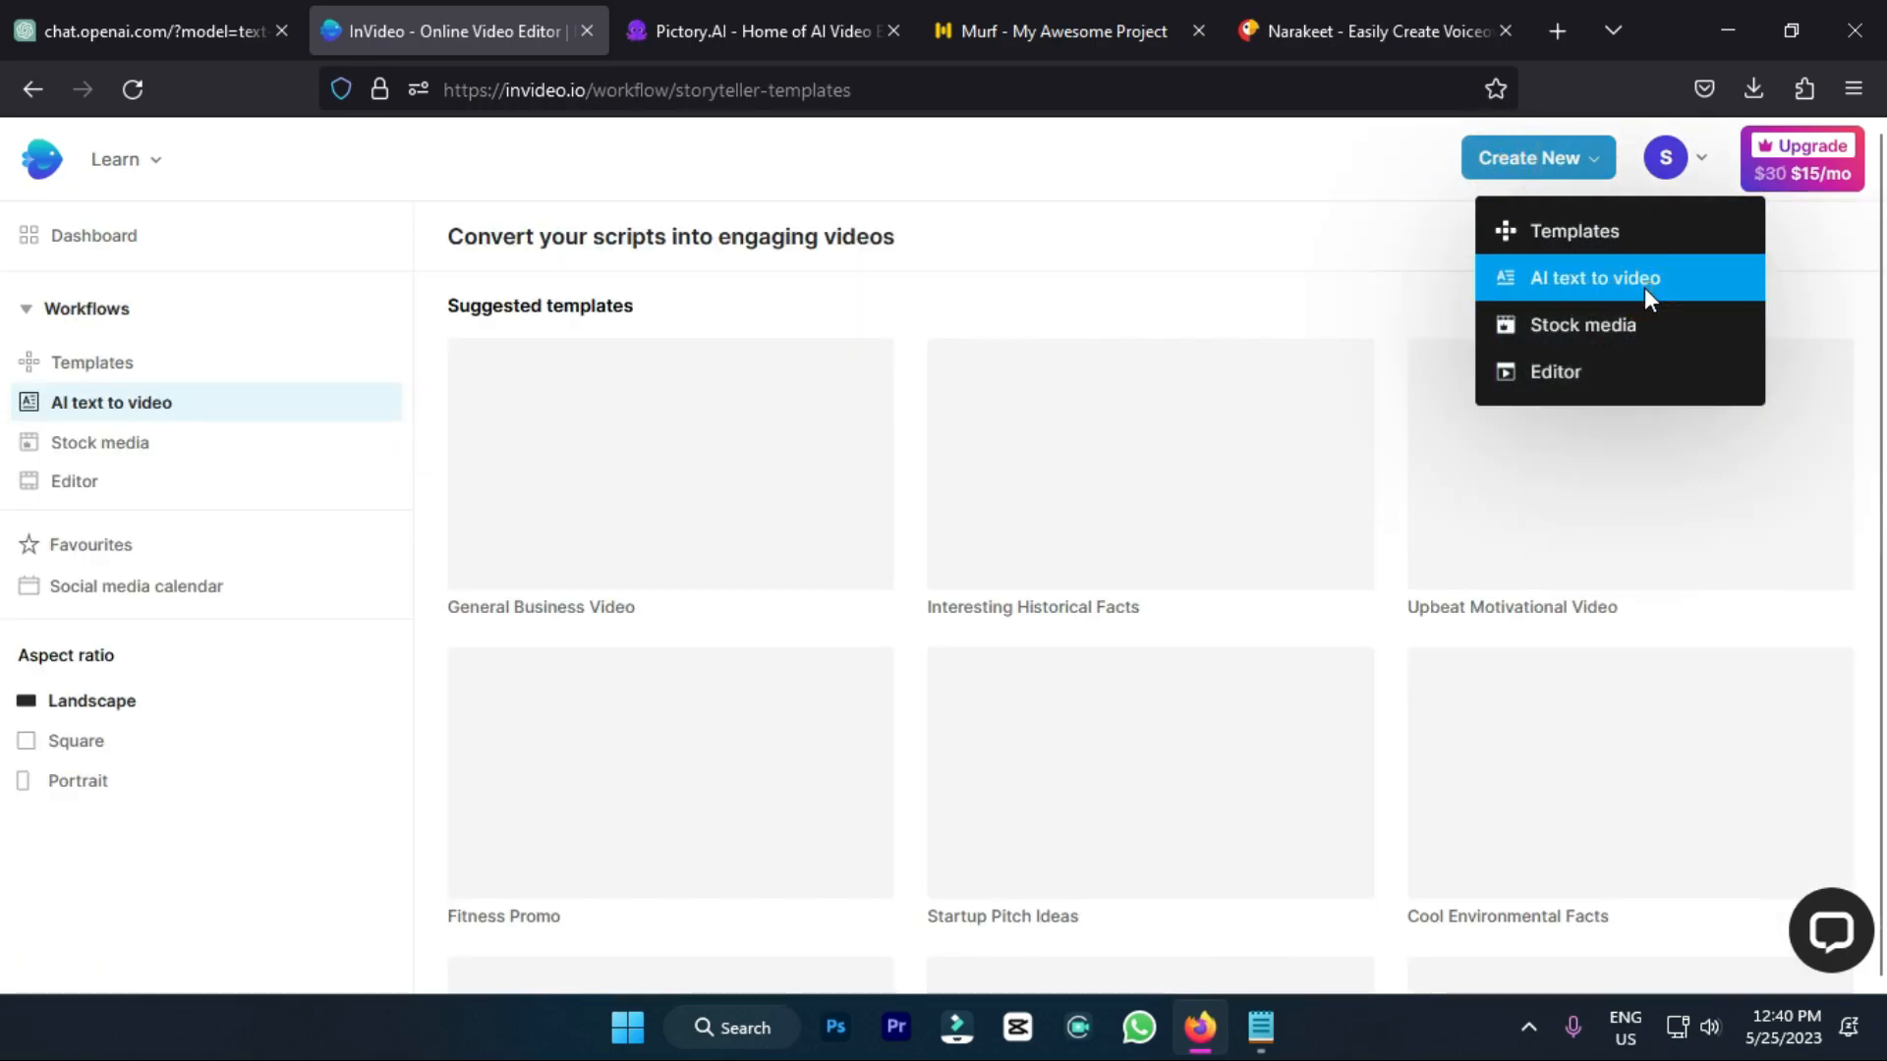
Step: Browse the suggested templates and use Interesting Historical Facts in Portrait (9:16) format
scroll(1032, 658, down, 6)
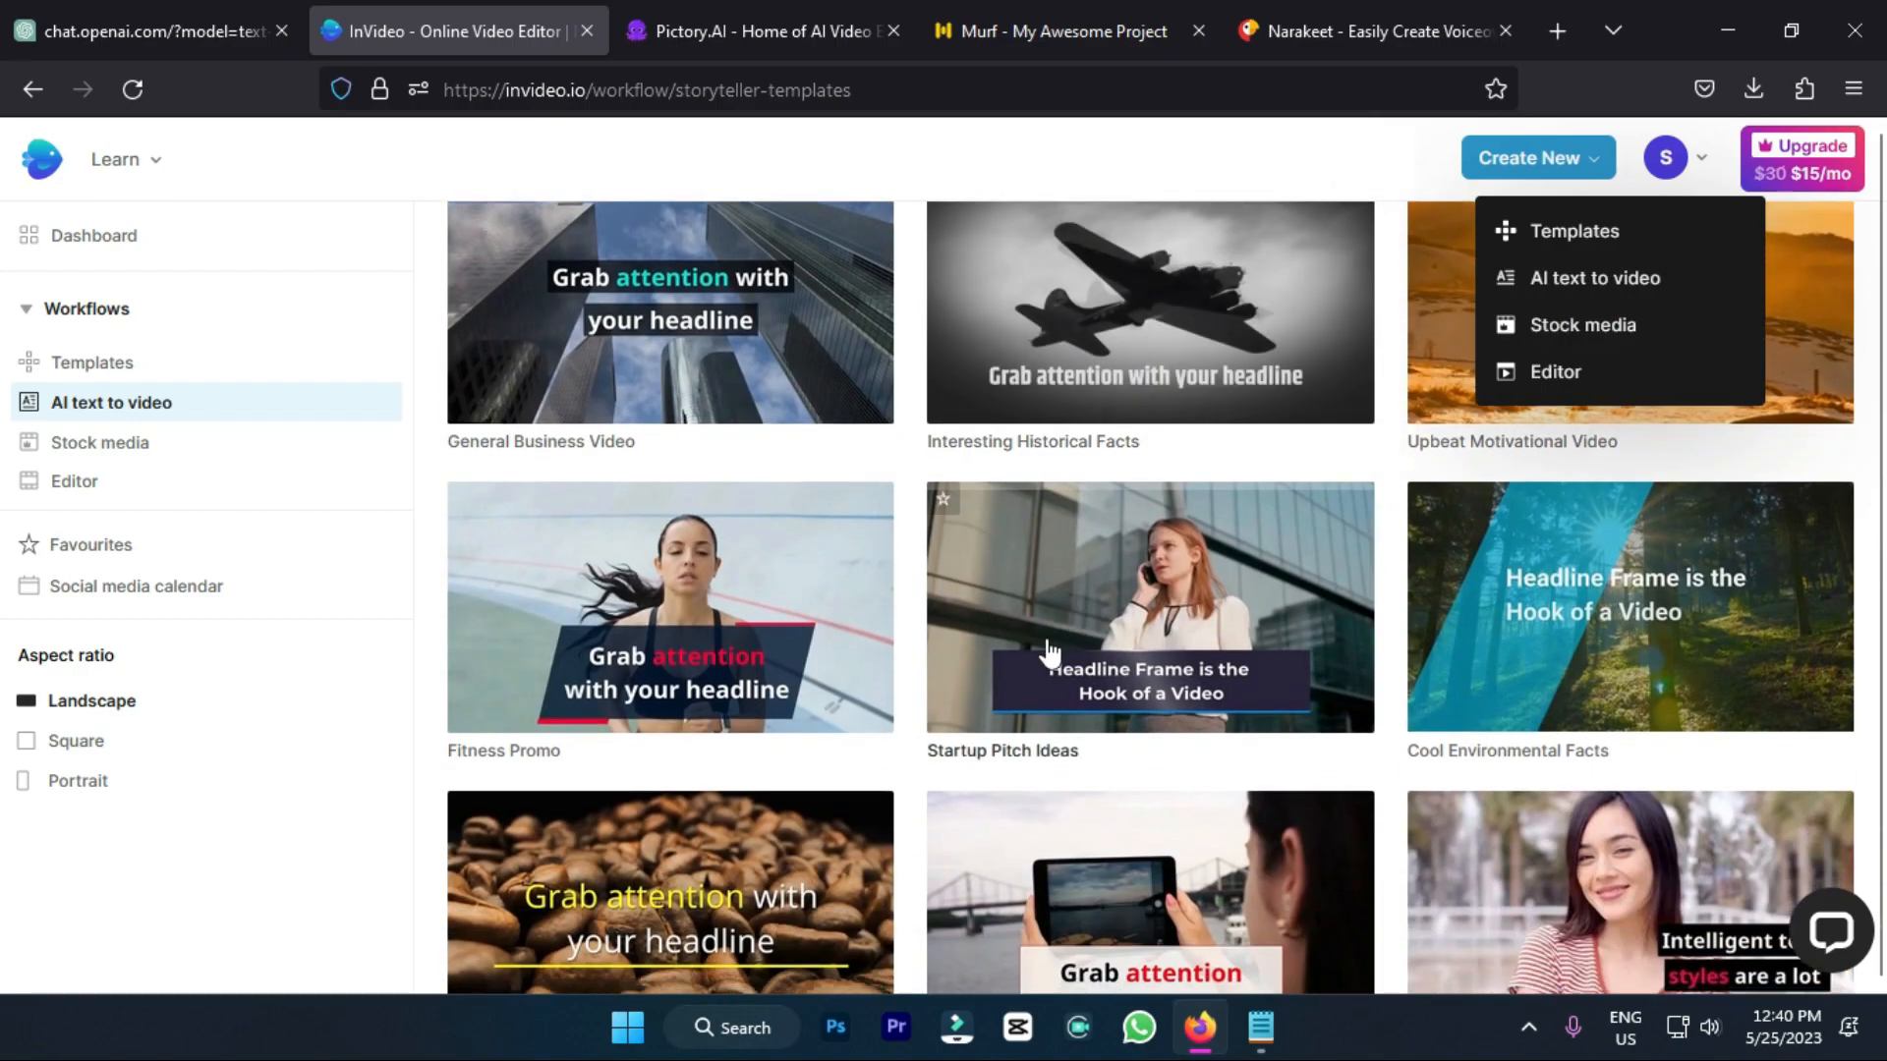
scroll(695, 674, down, 11)
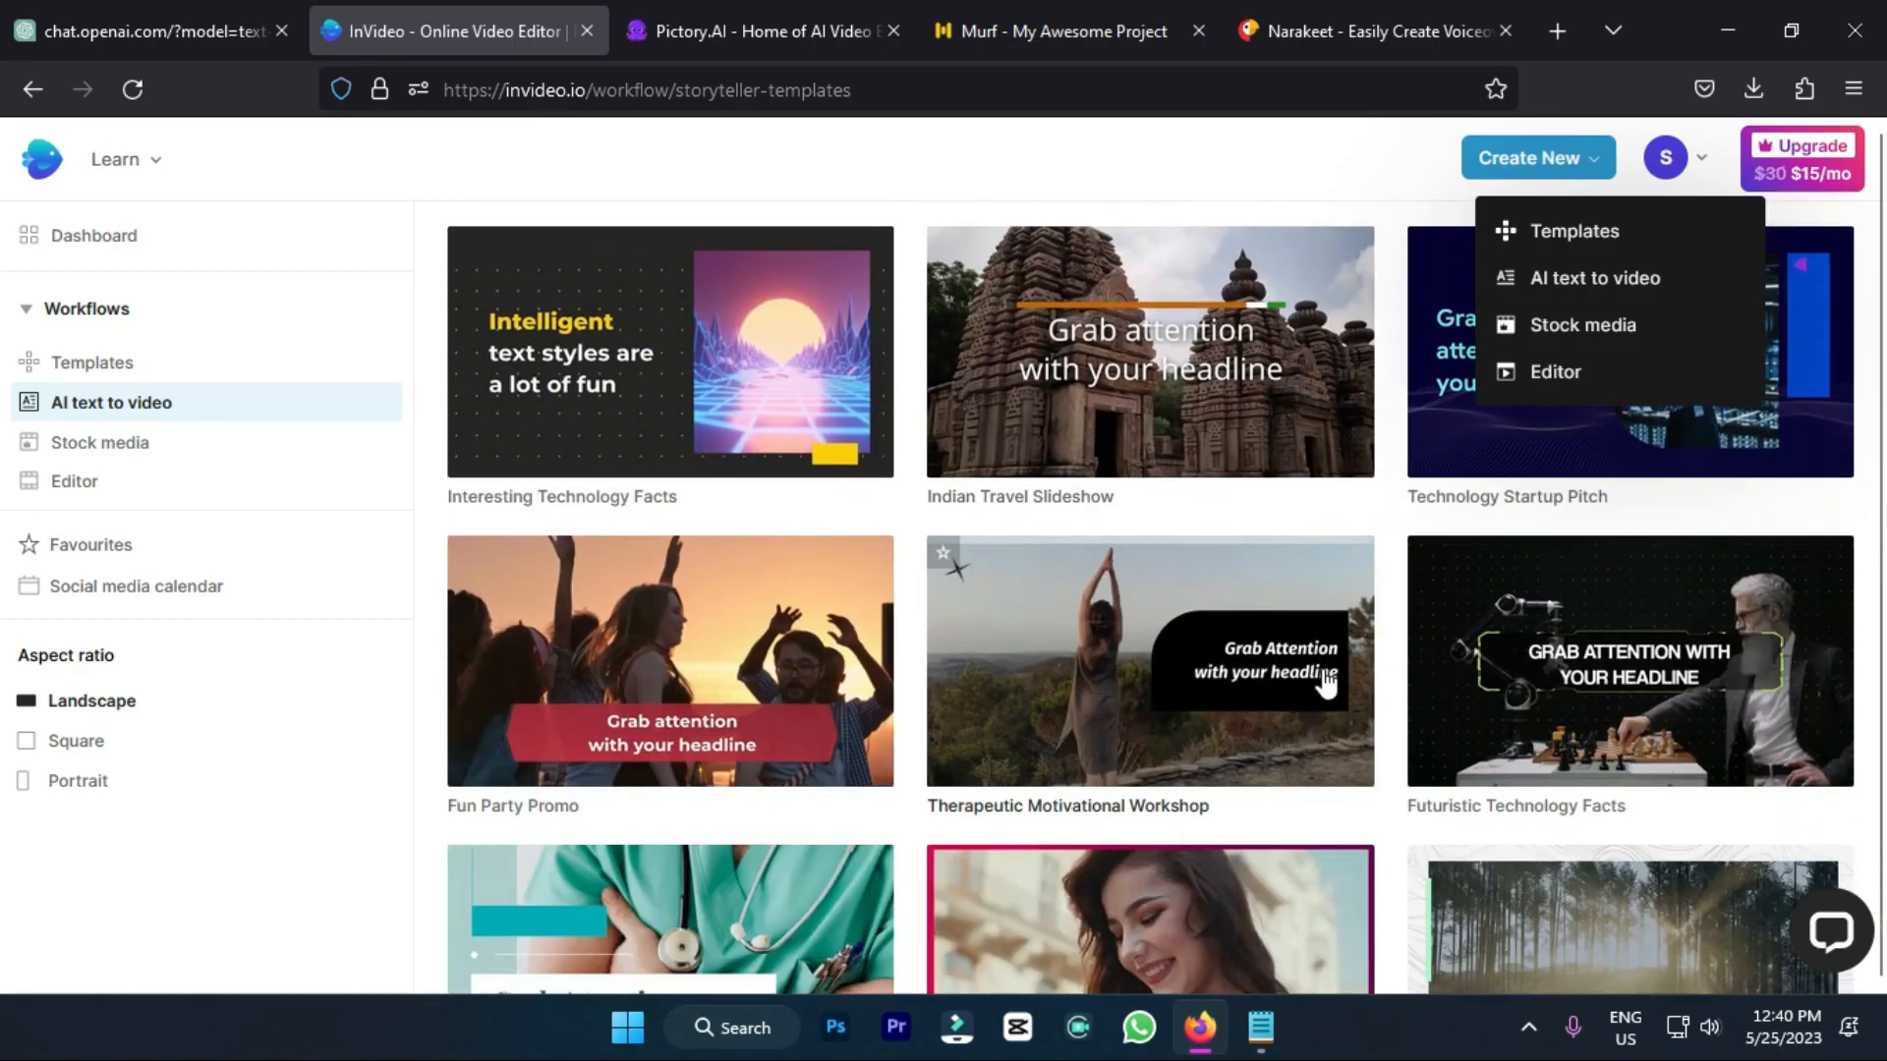
scroll(1353, 721, up, 14)
scroll(1353, 721, up, 3)
click(1220, 479)
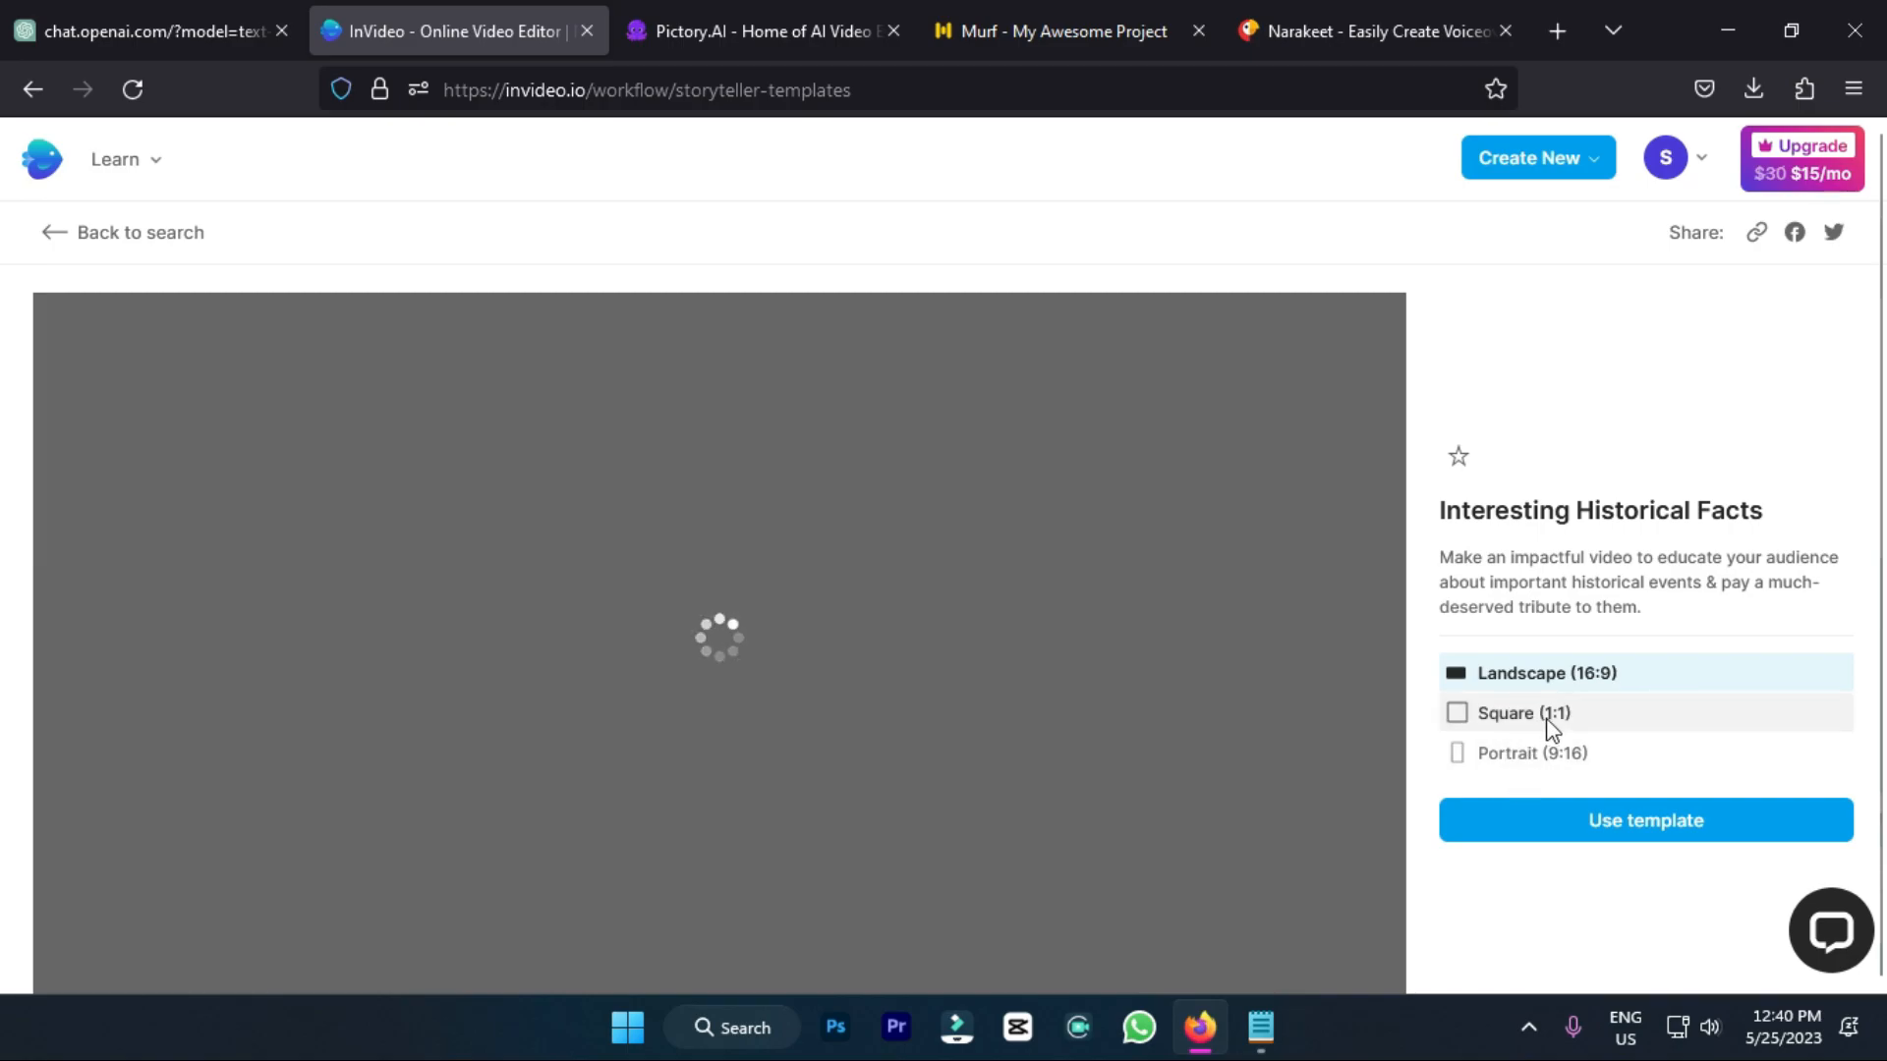
click(1555, 756)
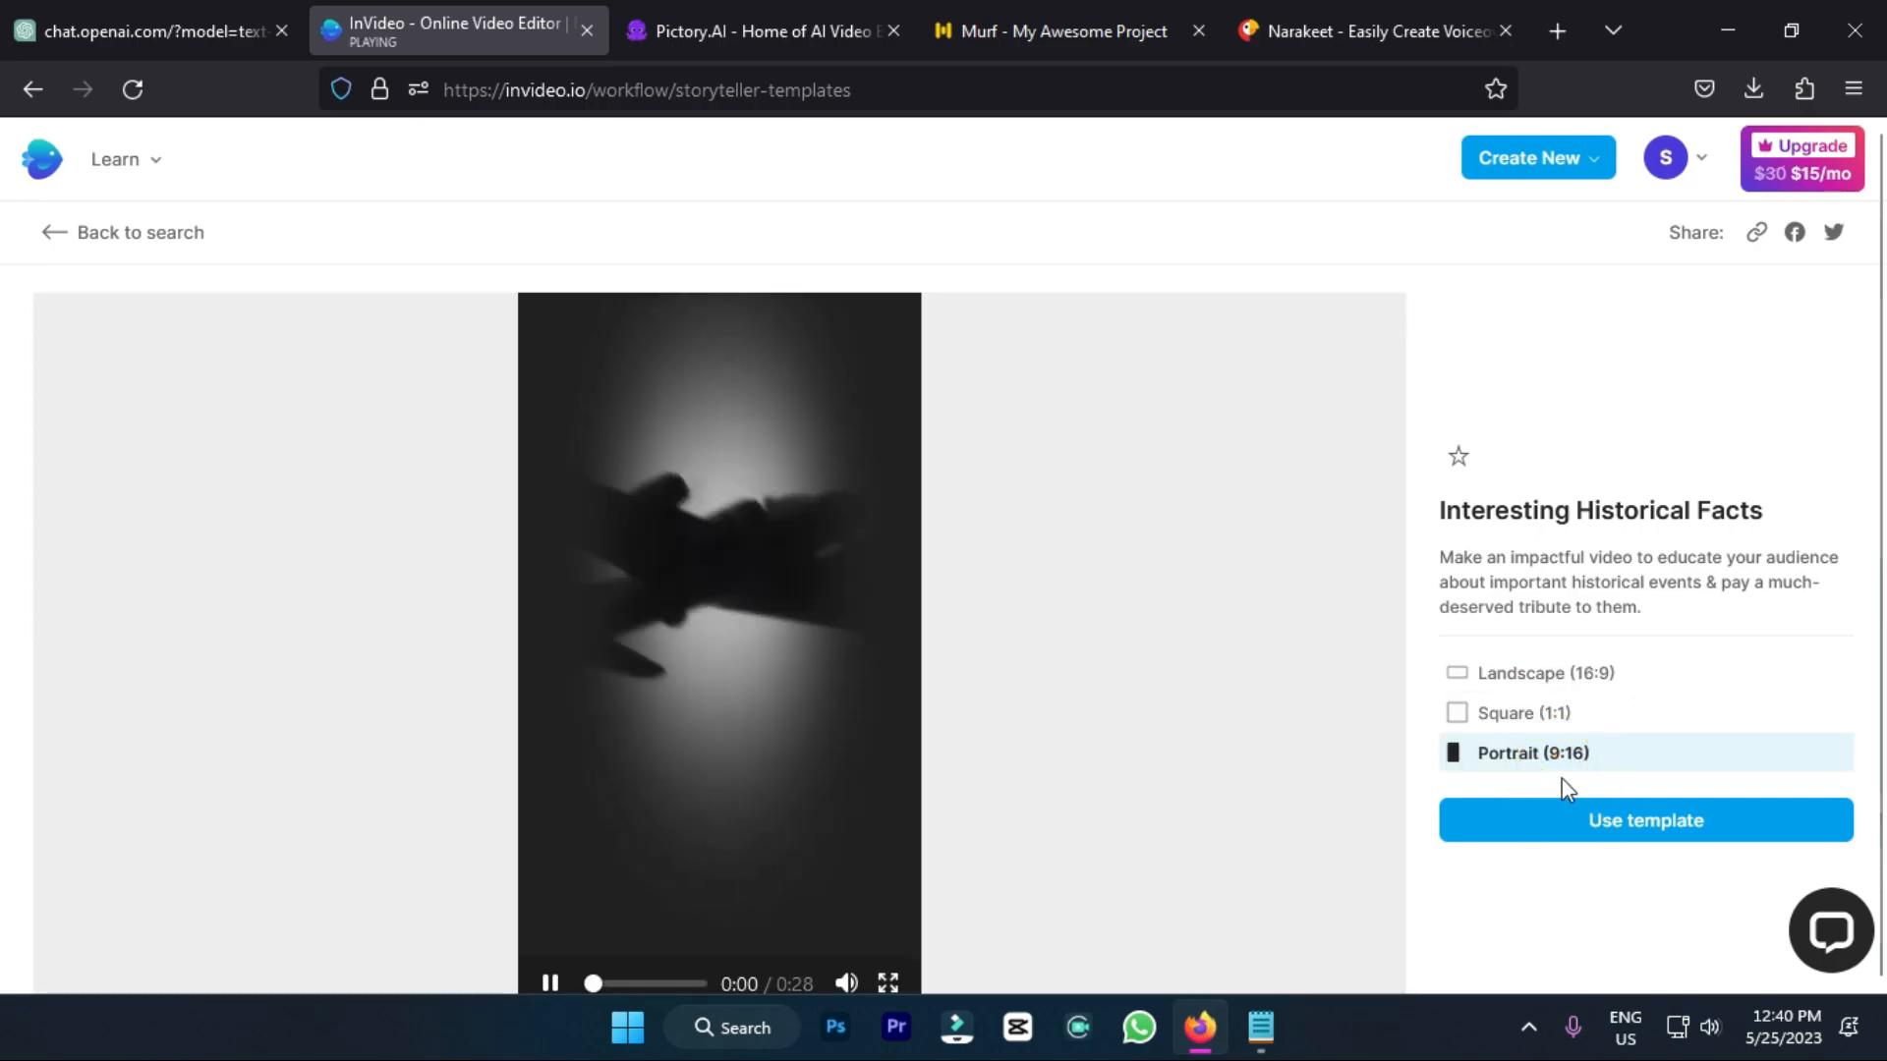
click(1600, 823)
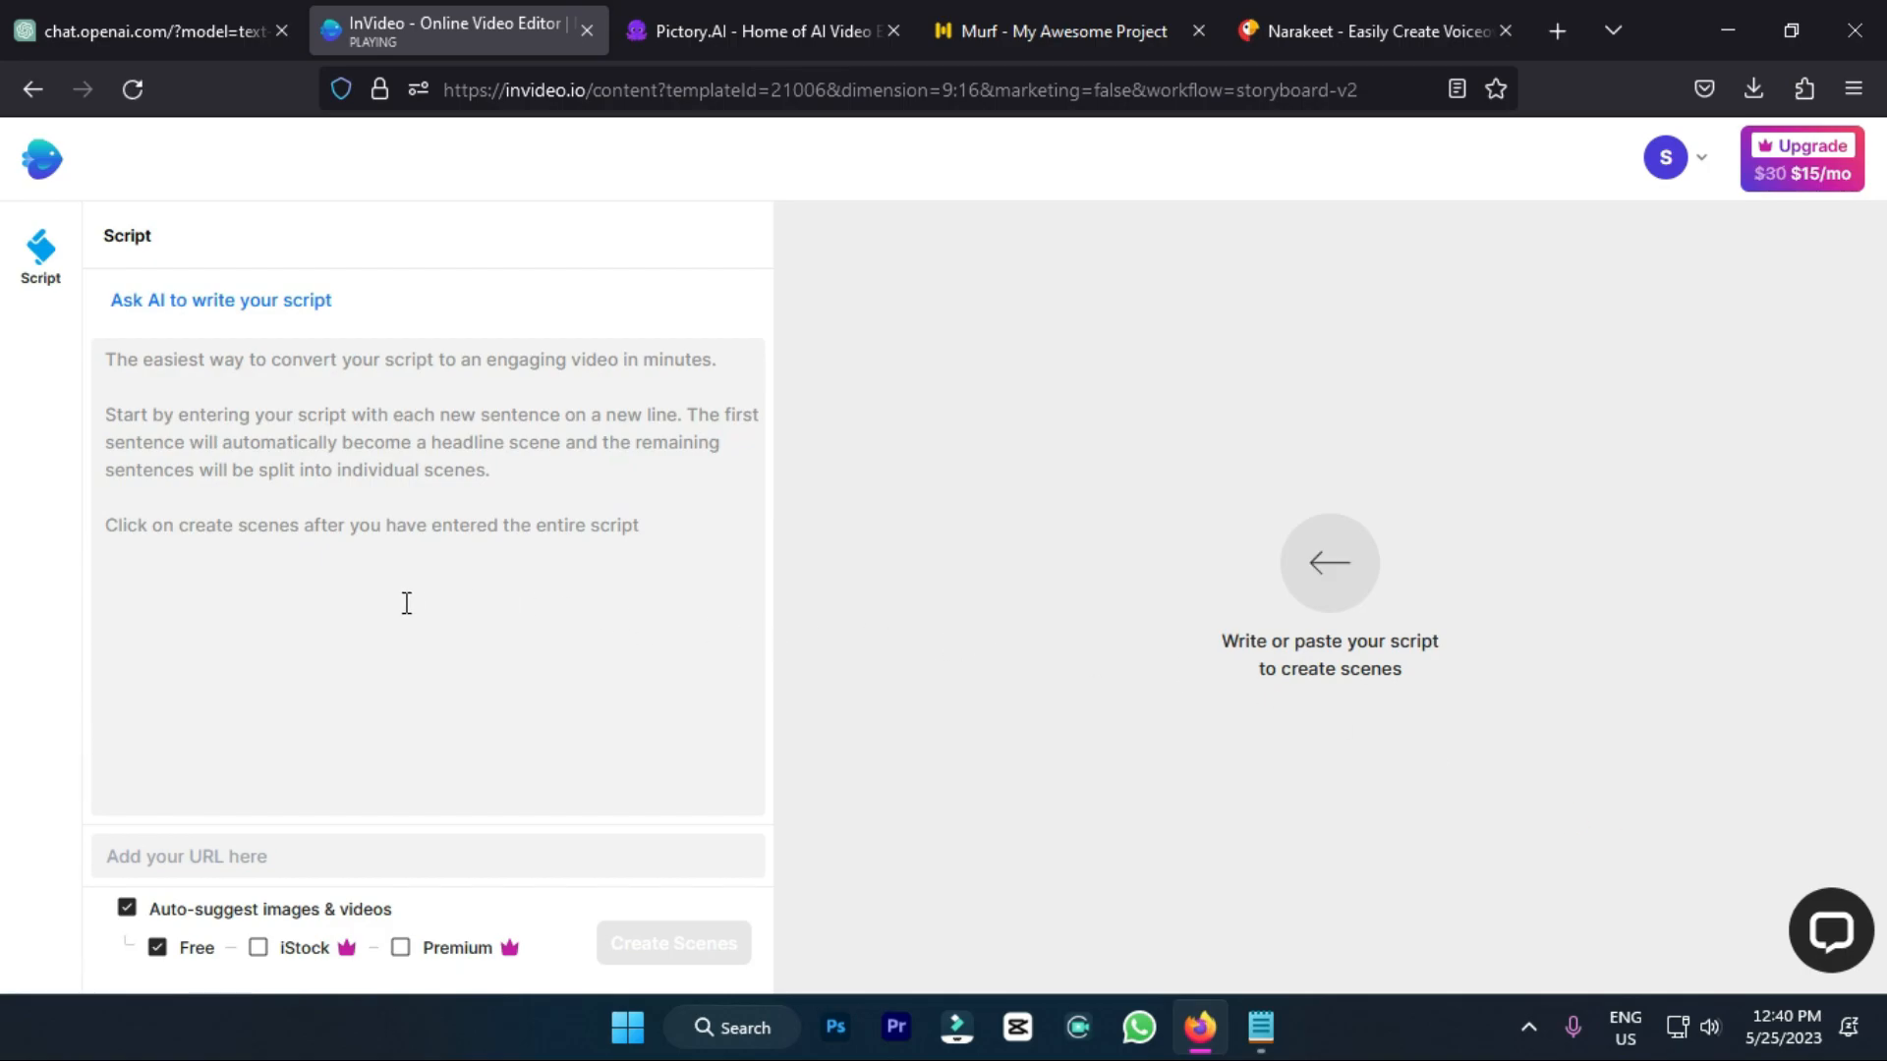
Step: Paste the copied climate change paragraph as the script, with only Free media enabled for auto-suggested images and videos
click(356, 452)
text(Climate change has emerged as one of the most pressing global challenges of our time. It refers to long-term shifts in temperature patterns and weather conditions, primarily caused by human activities. The consequences of climate change extend beyond environmental degradation, posing severe threats to ecosystems, economies, and human well-being. This essay will delve into the causes, impacts, and potential solutions to mitigate and adapt to climate change.)
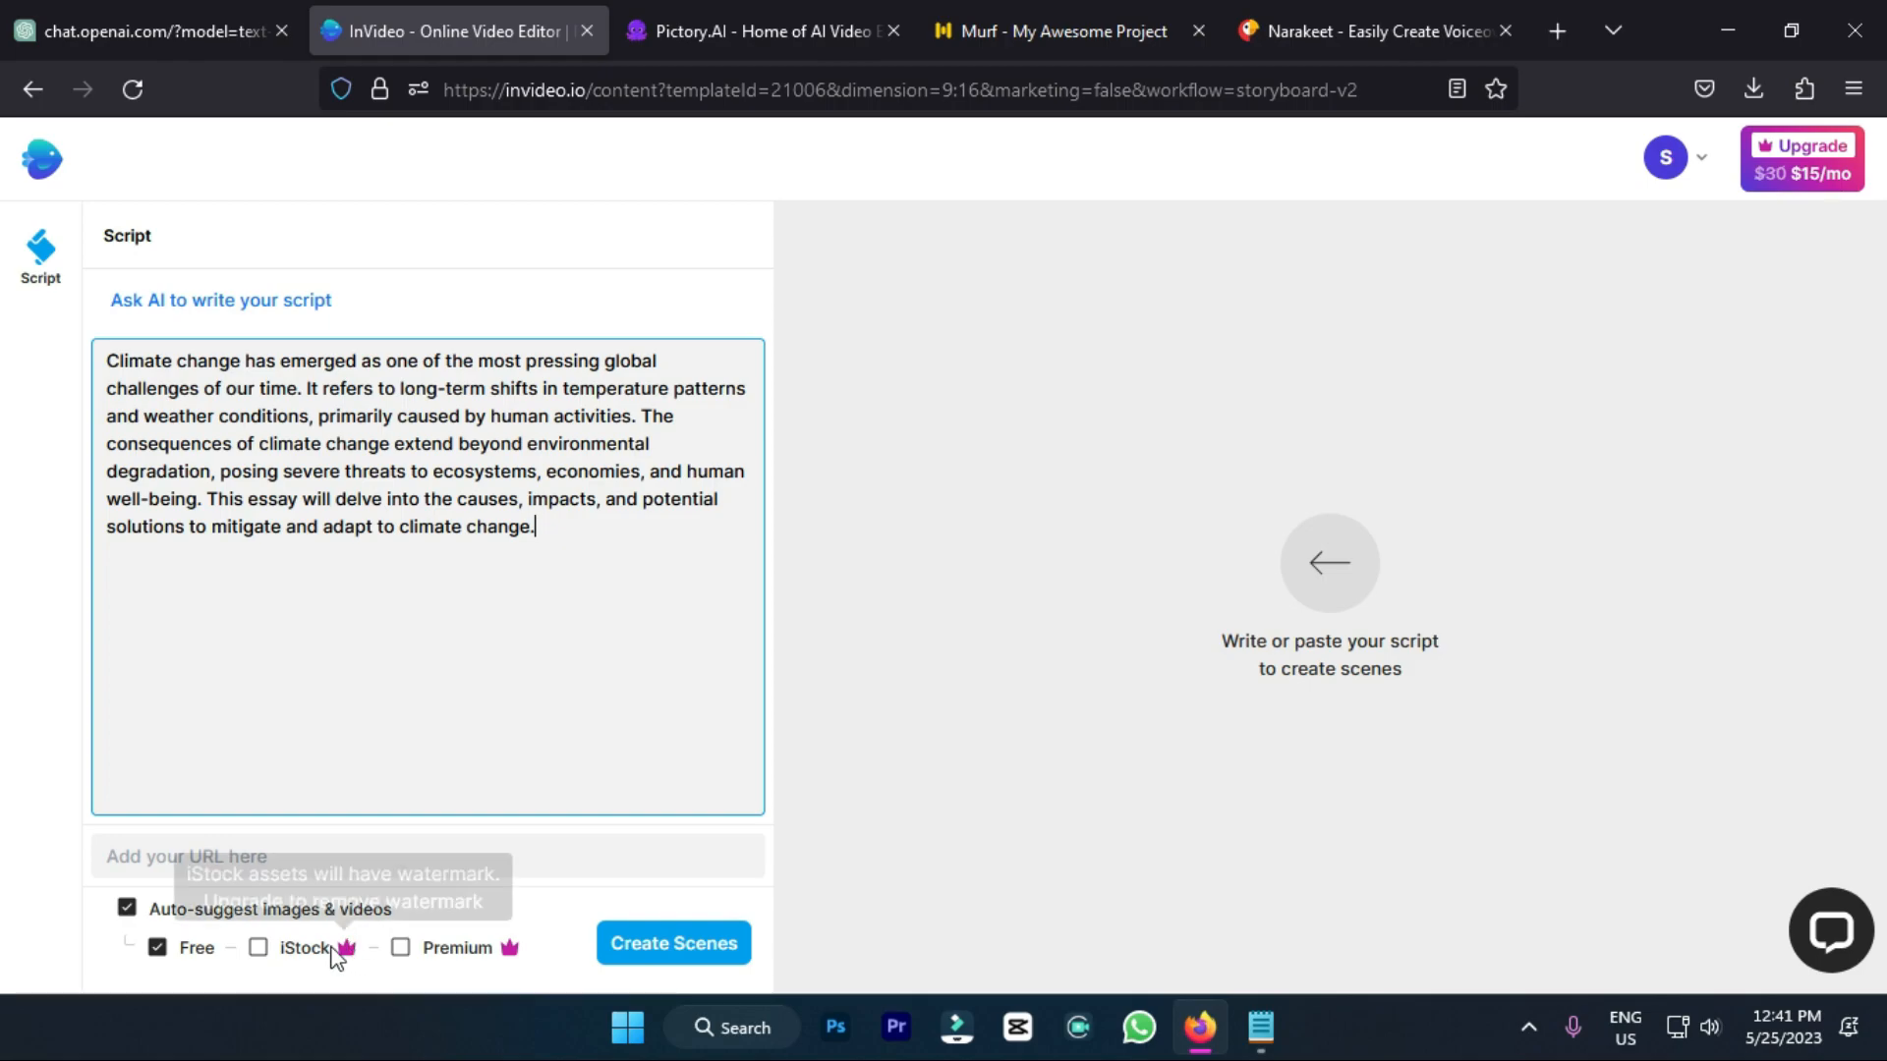
click(258, 950)
click(398, 949)
click(259, 950)
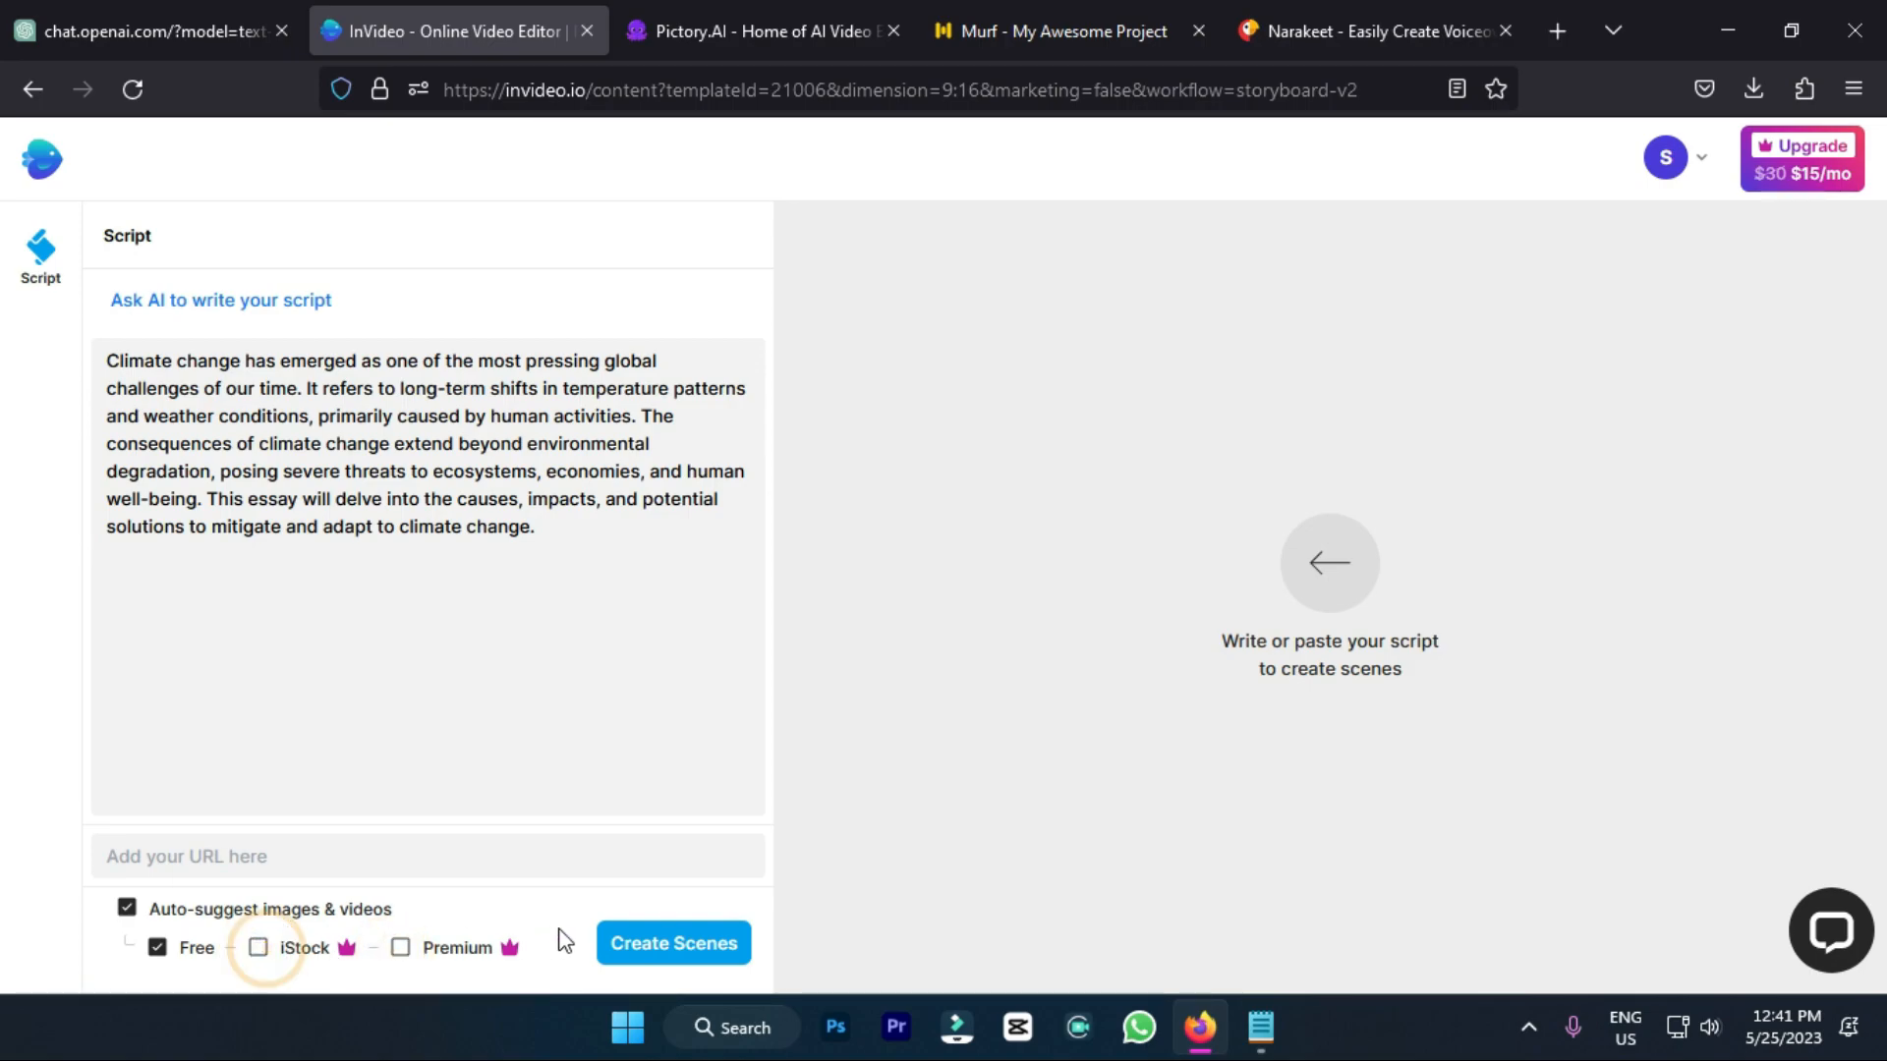
Step: Create the scenes from the script, accepting the automatic rearrangement of the text
click(646, 942)
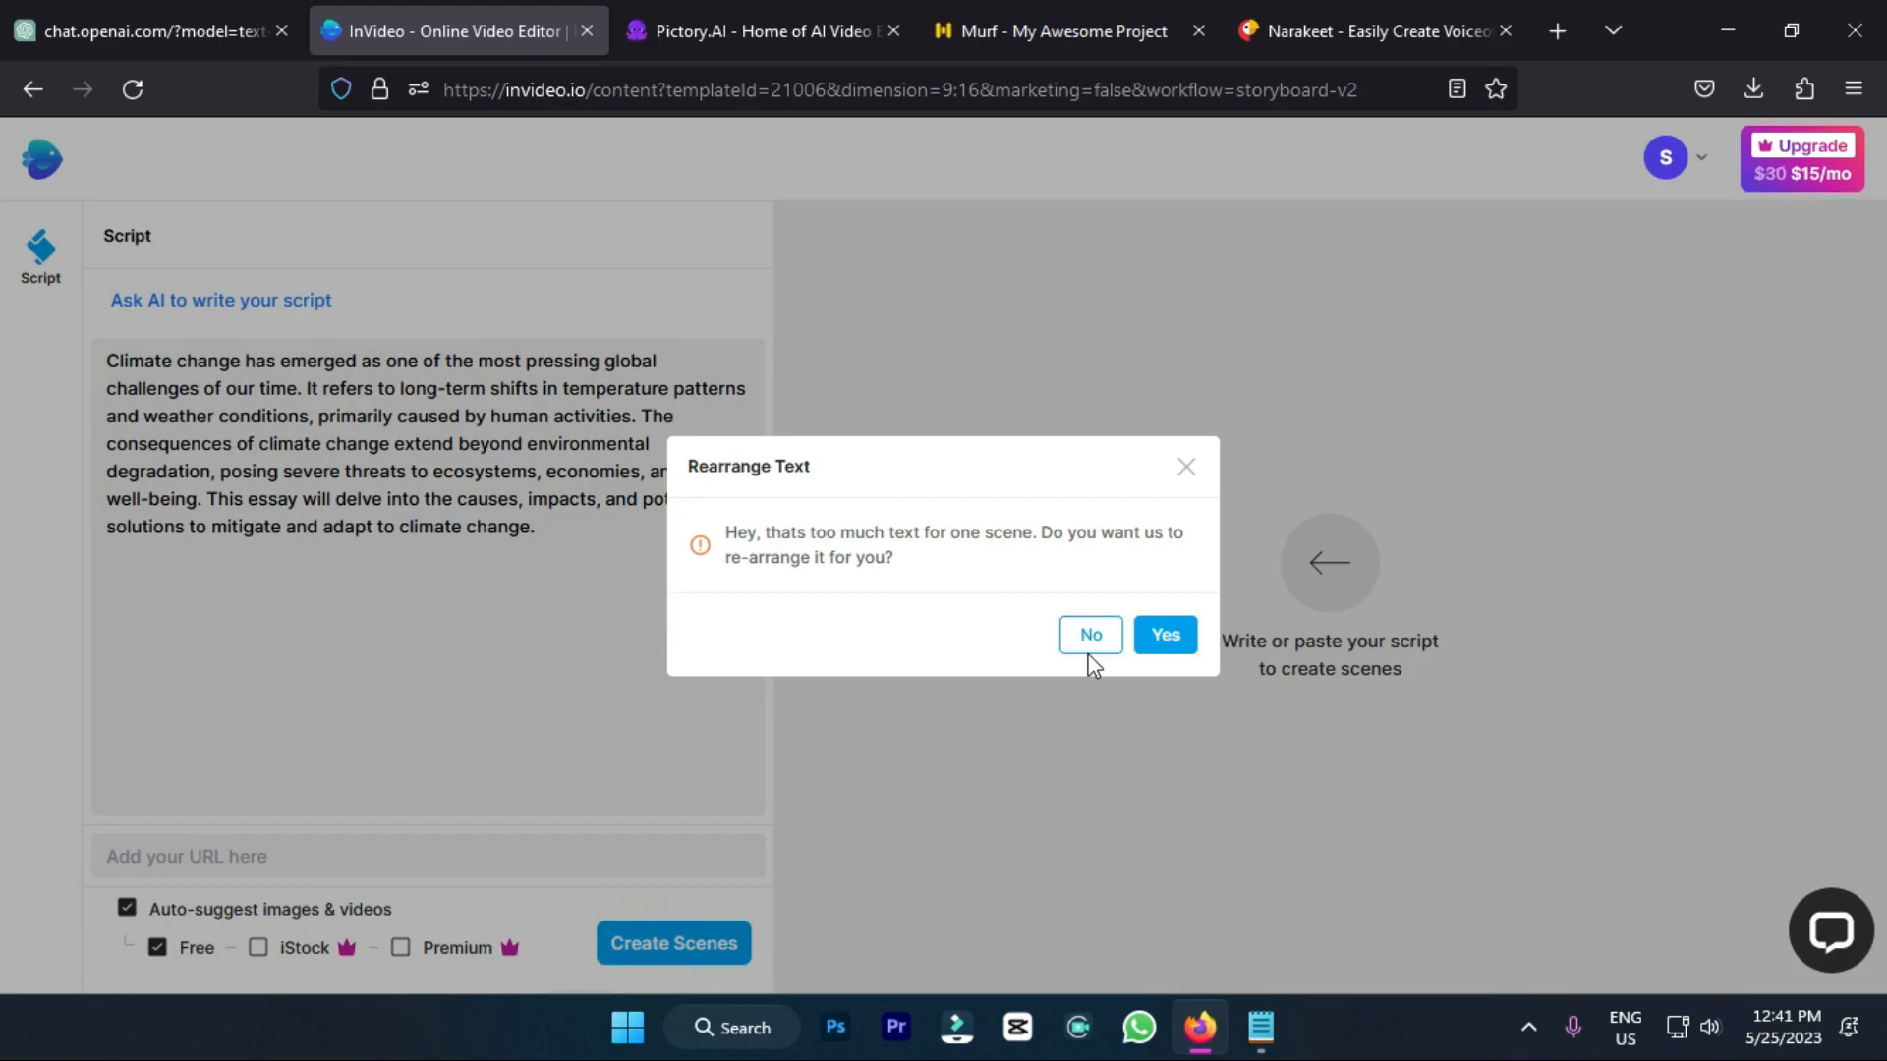
click(1171, 633)
click(693, 933)
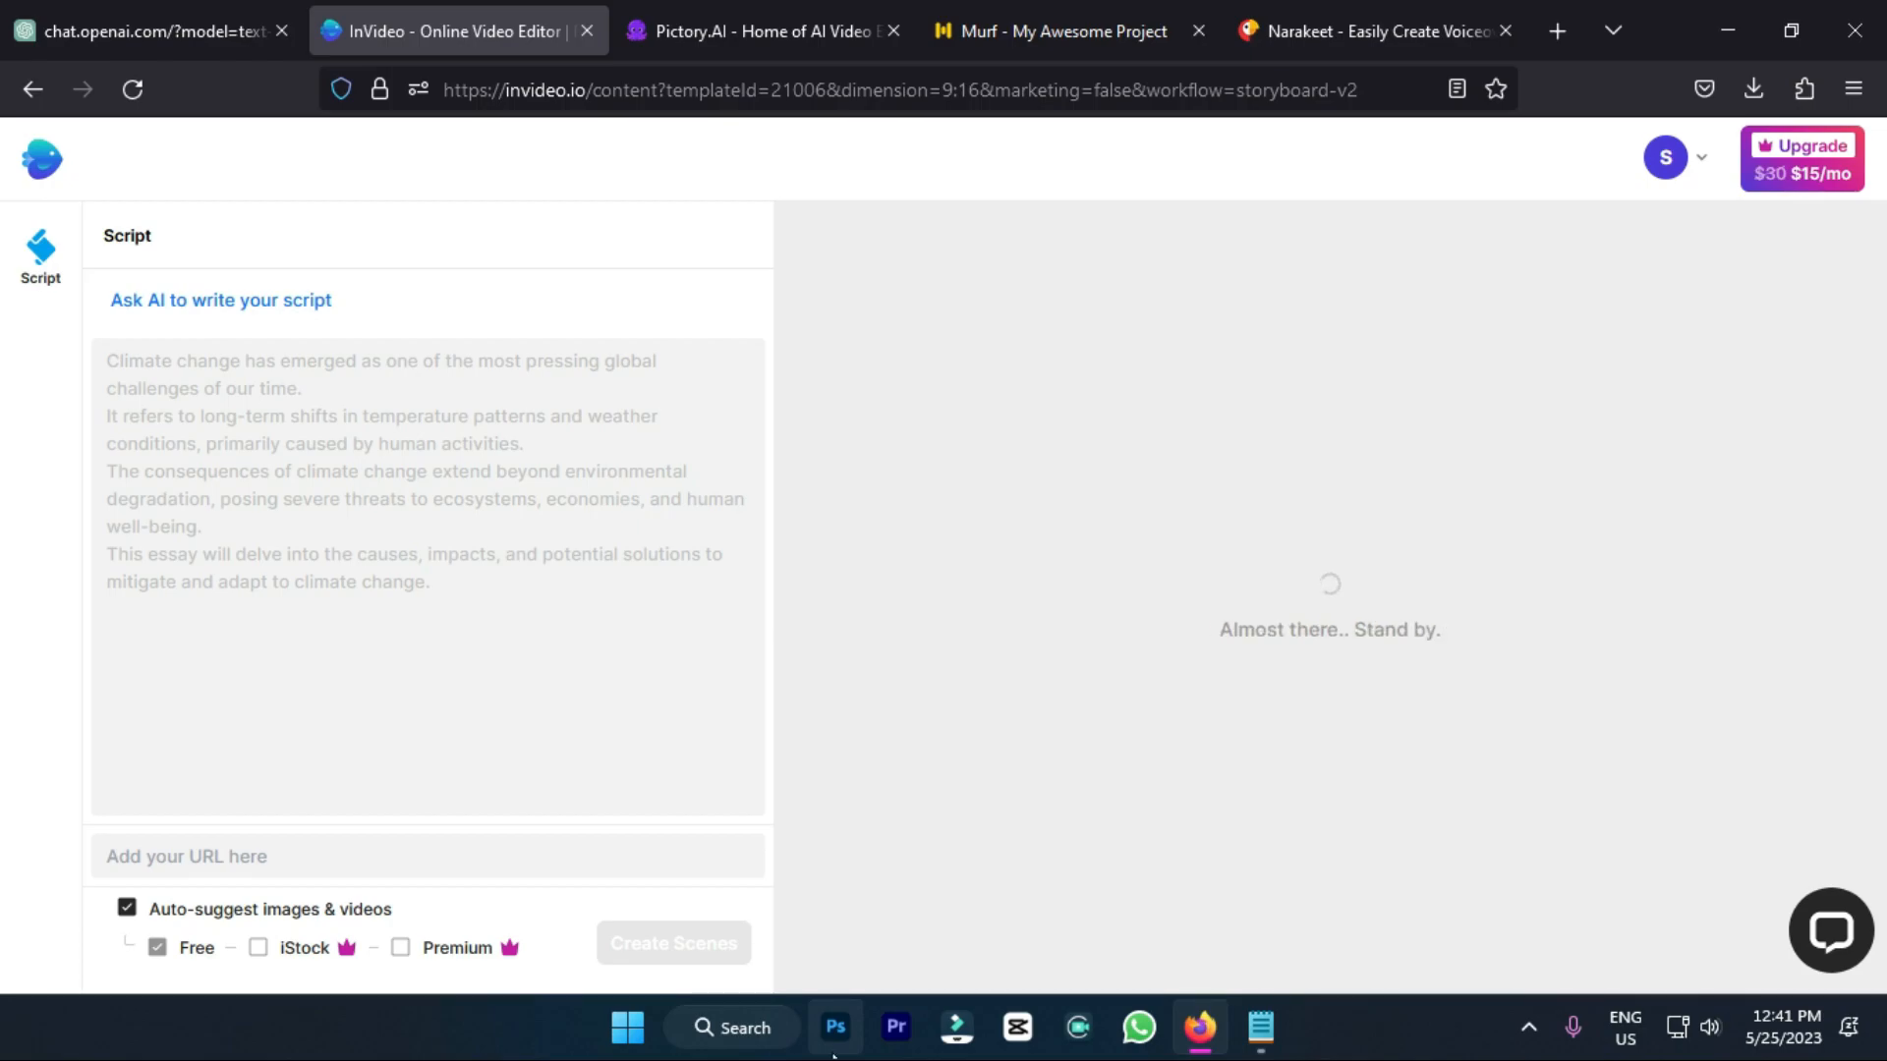
Step: Look over the open Pictory, ChatGPT, Murf and Narakeet pages while the scenes generate, and return to the InVideo storyboard
click(675, 13)
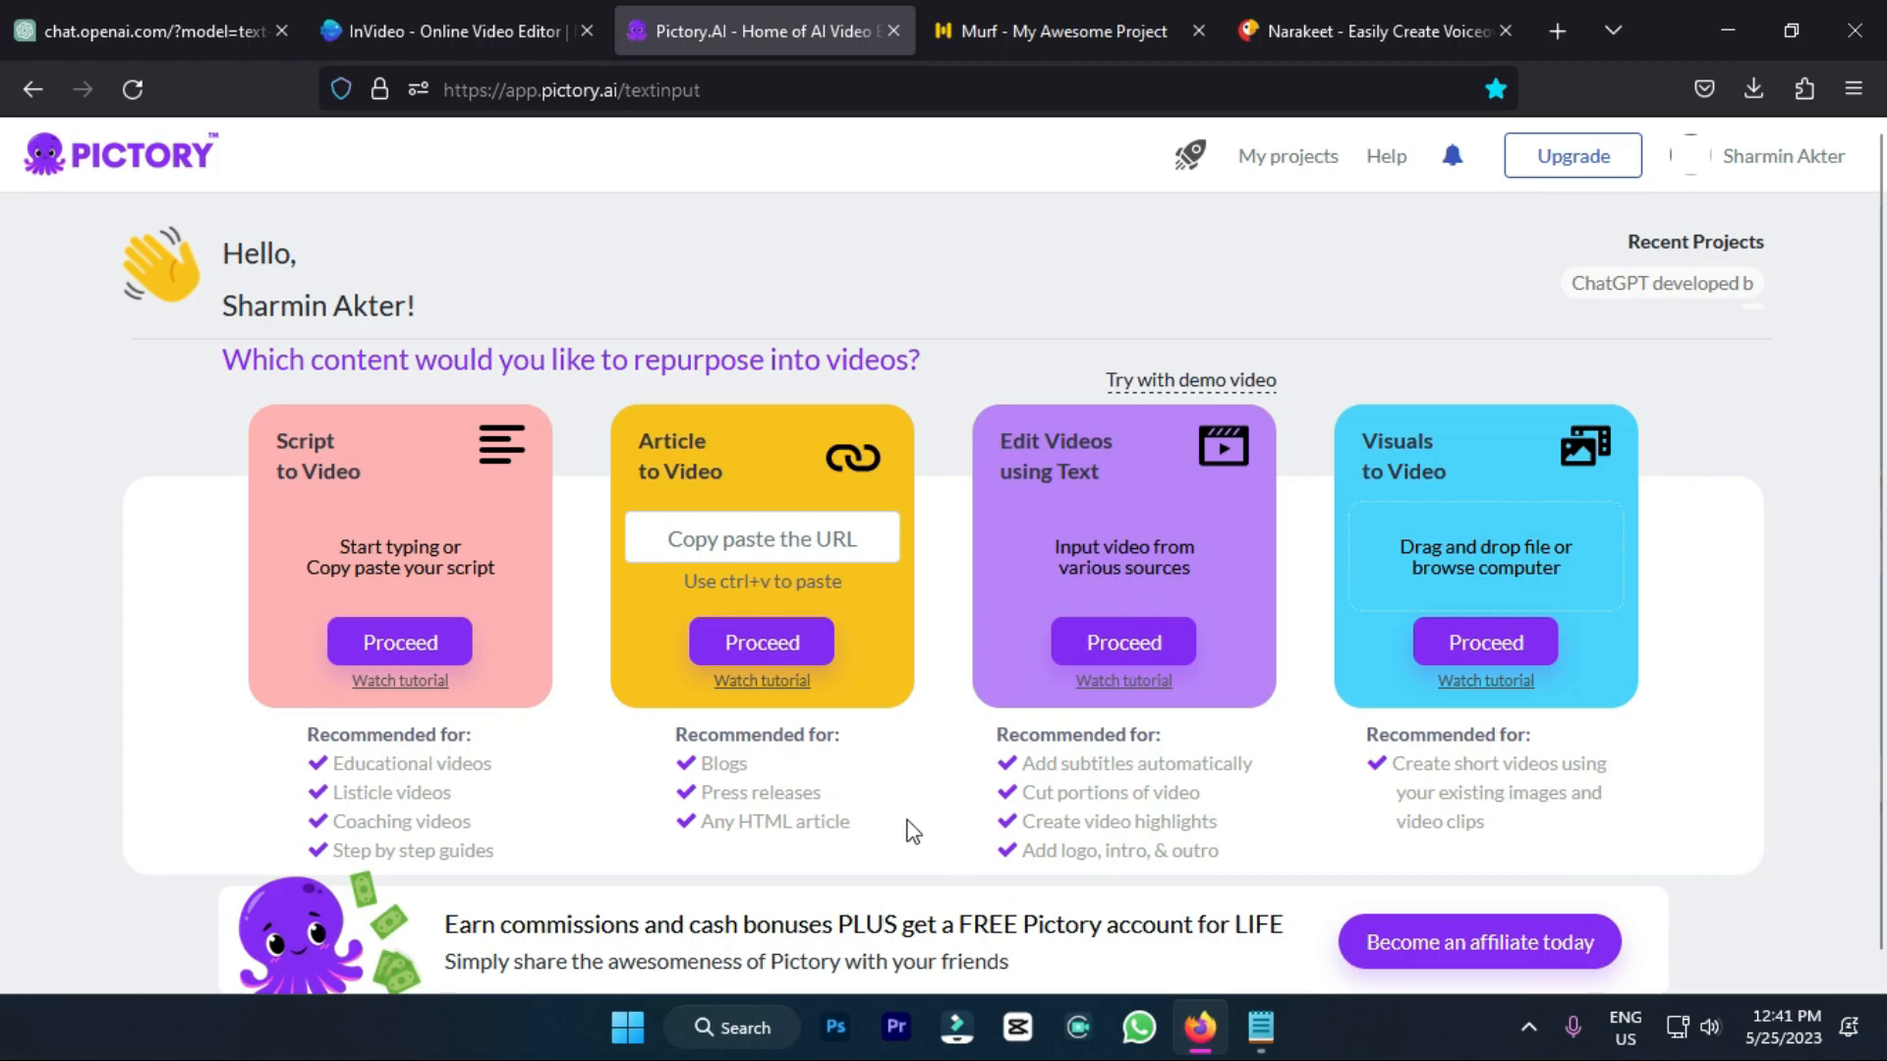
click(457, 31)
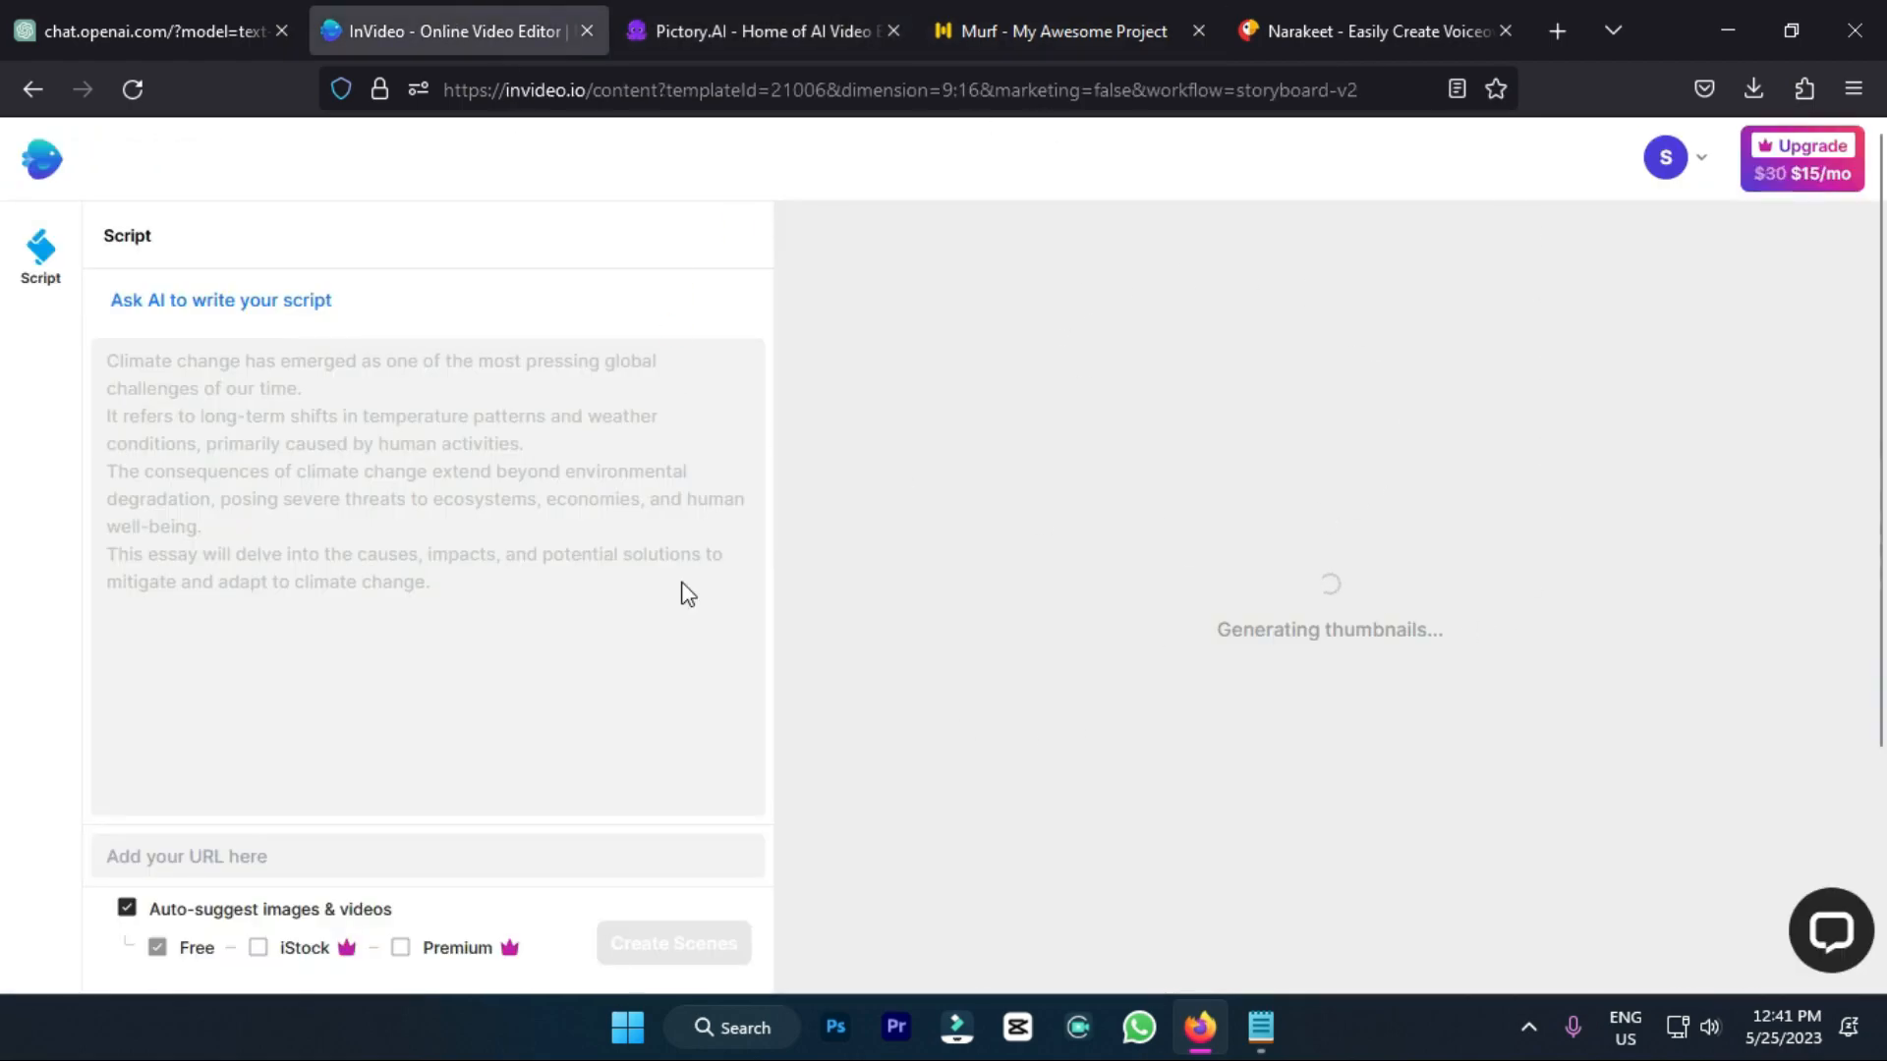
click(90, 4)
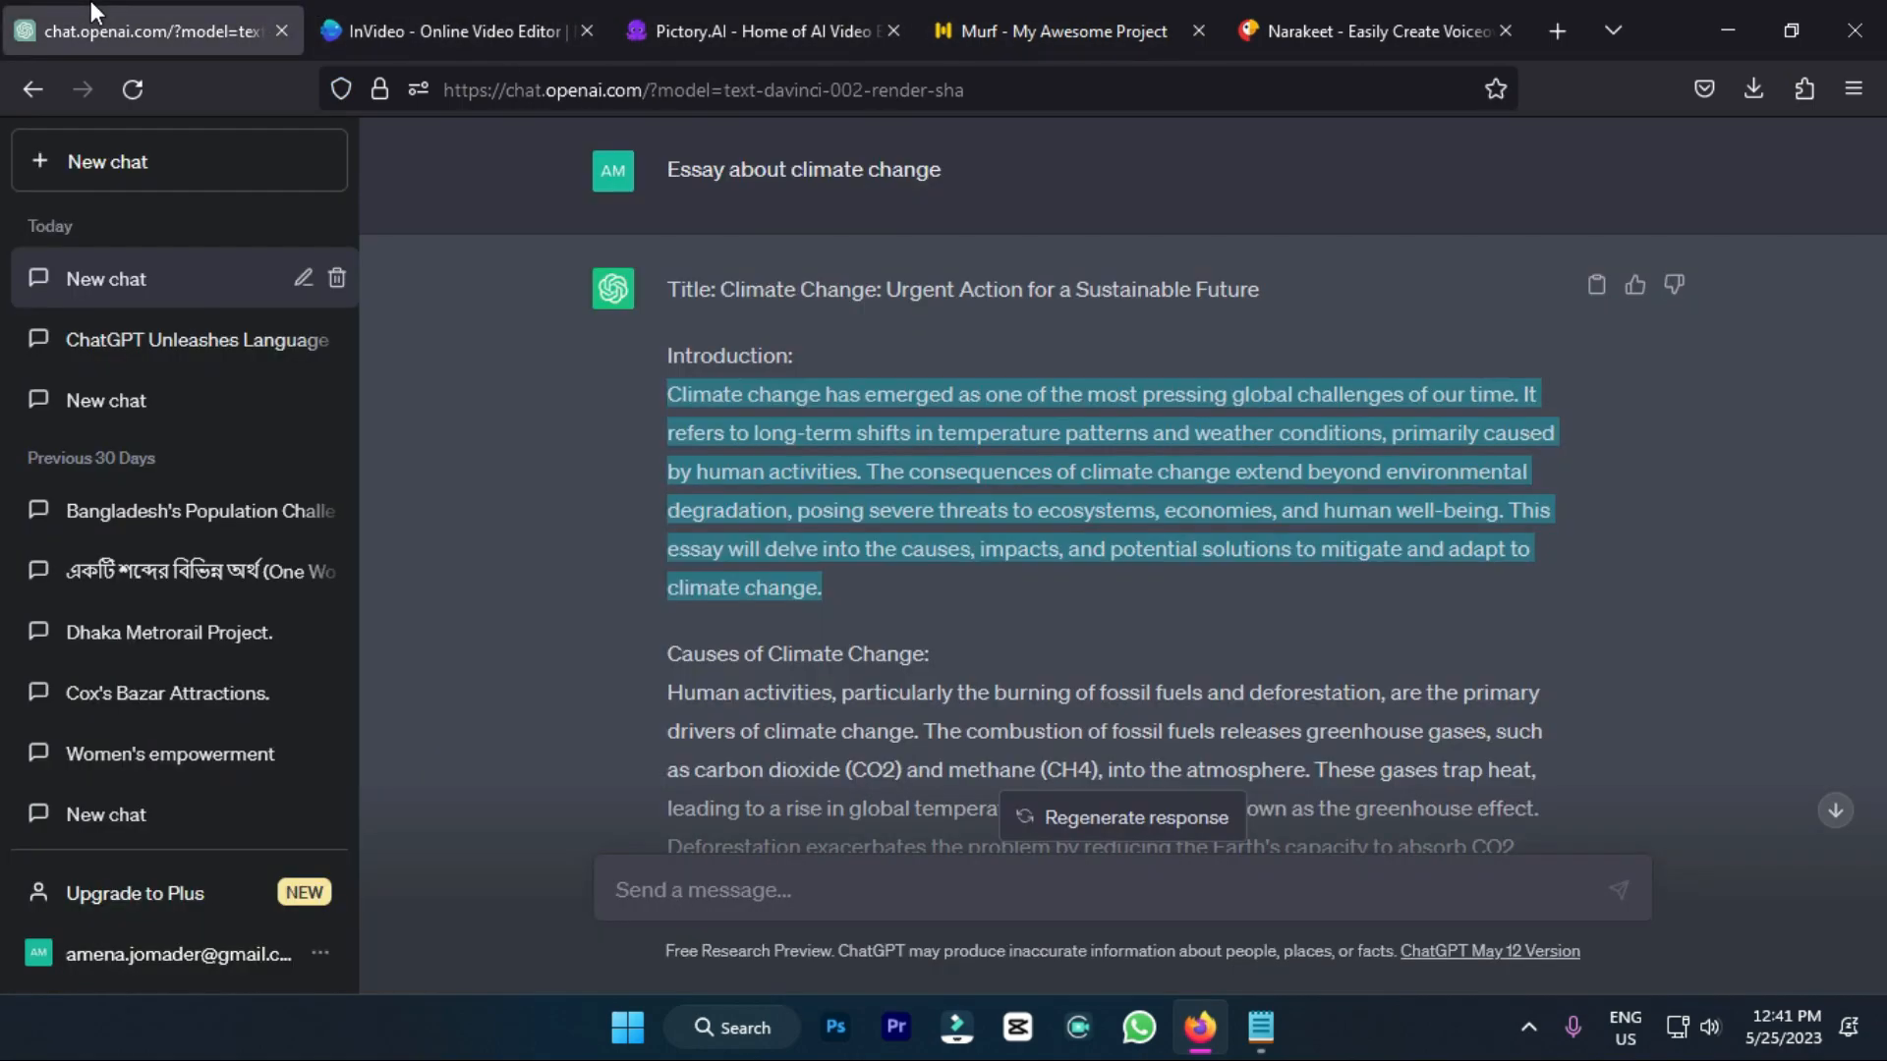
click(1012, 19)
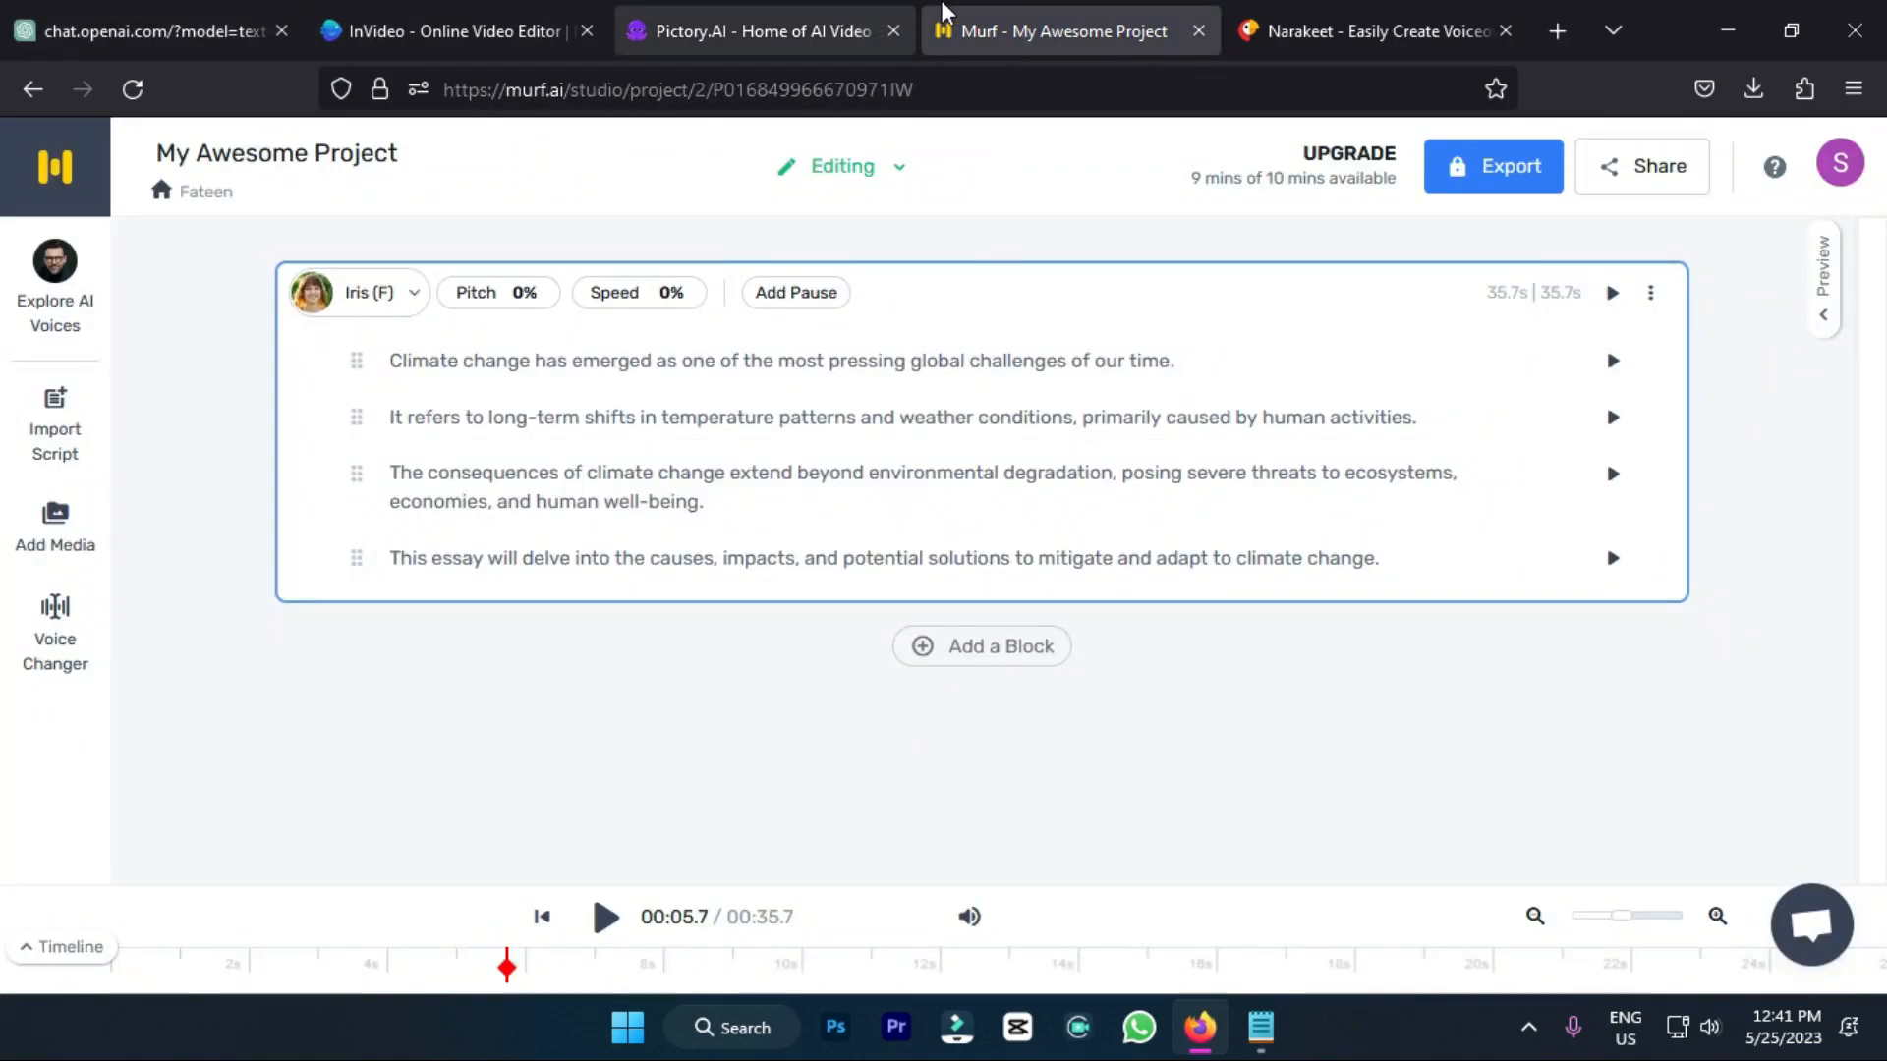
click(1373, 8)
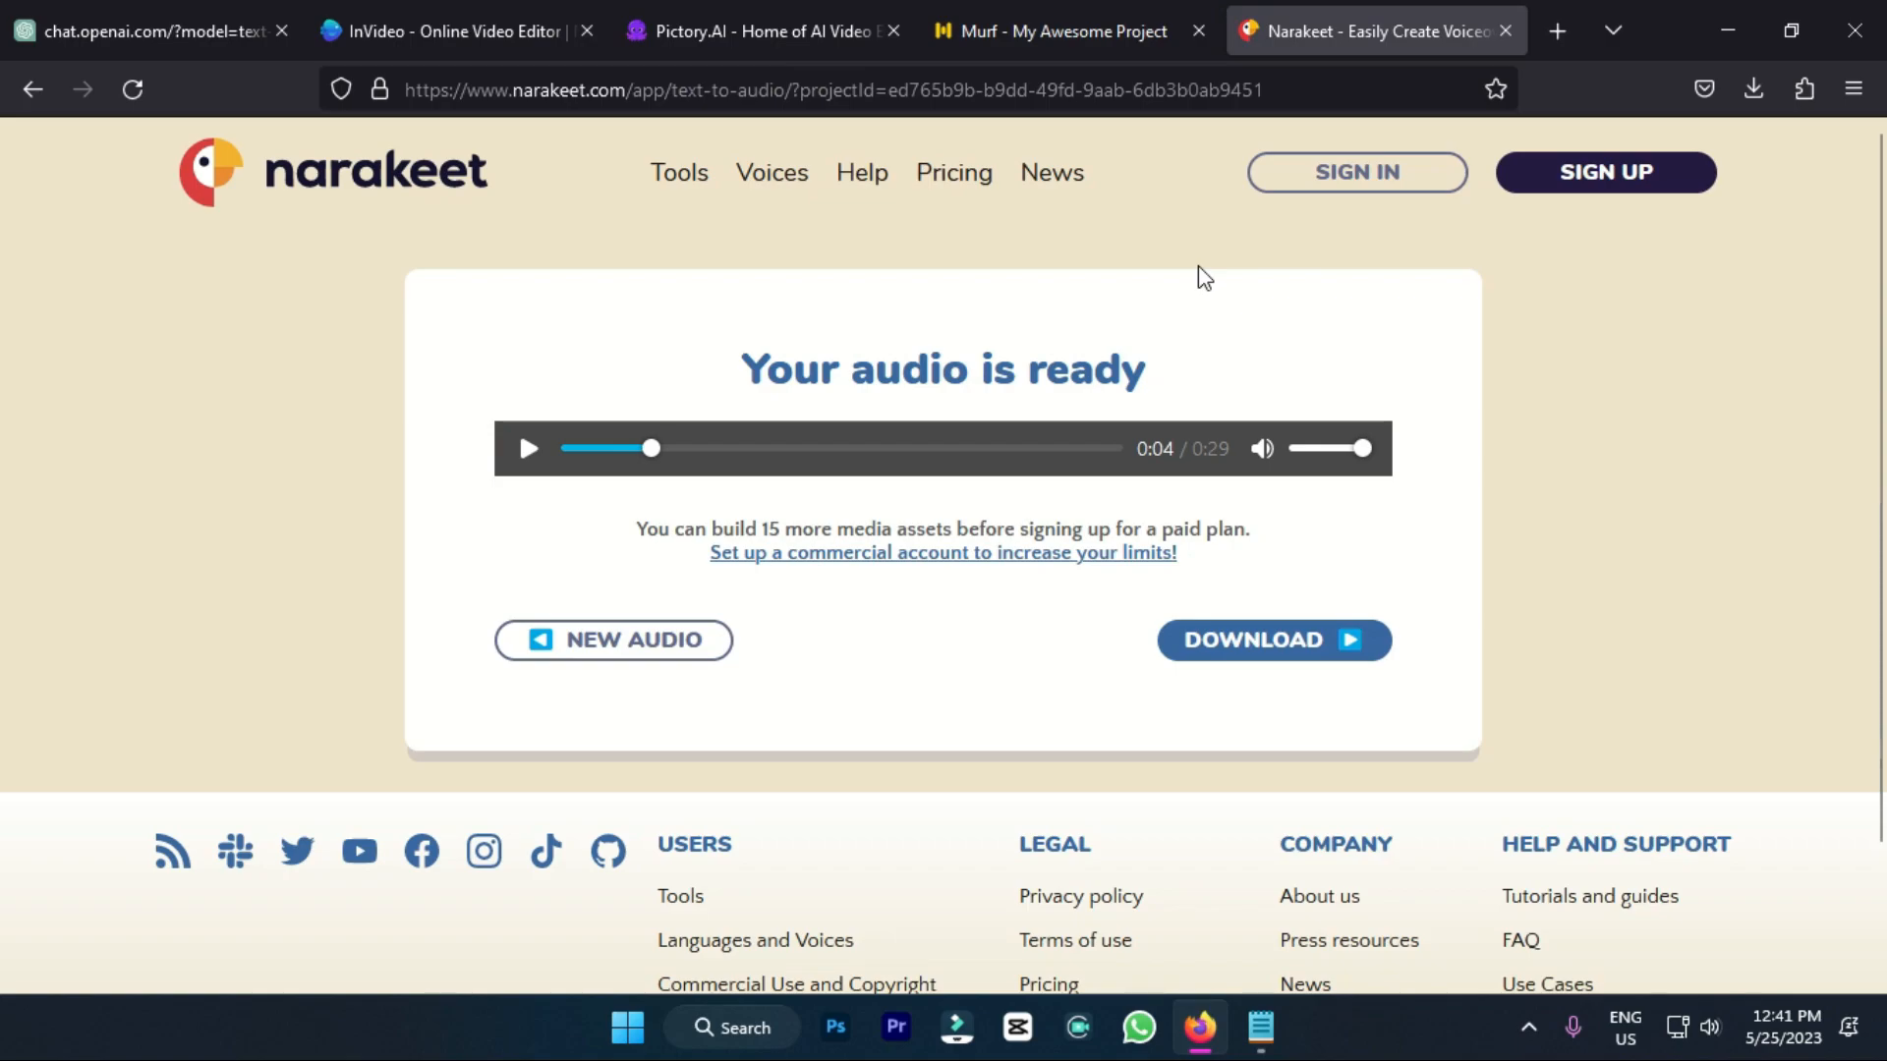
click(534, 19)
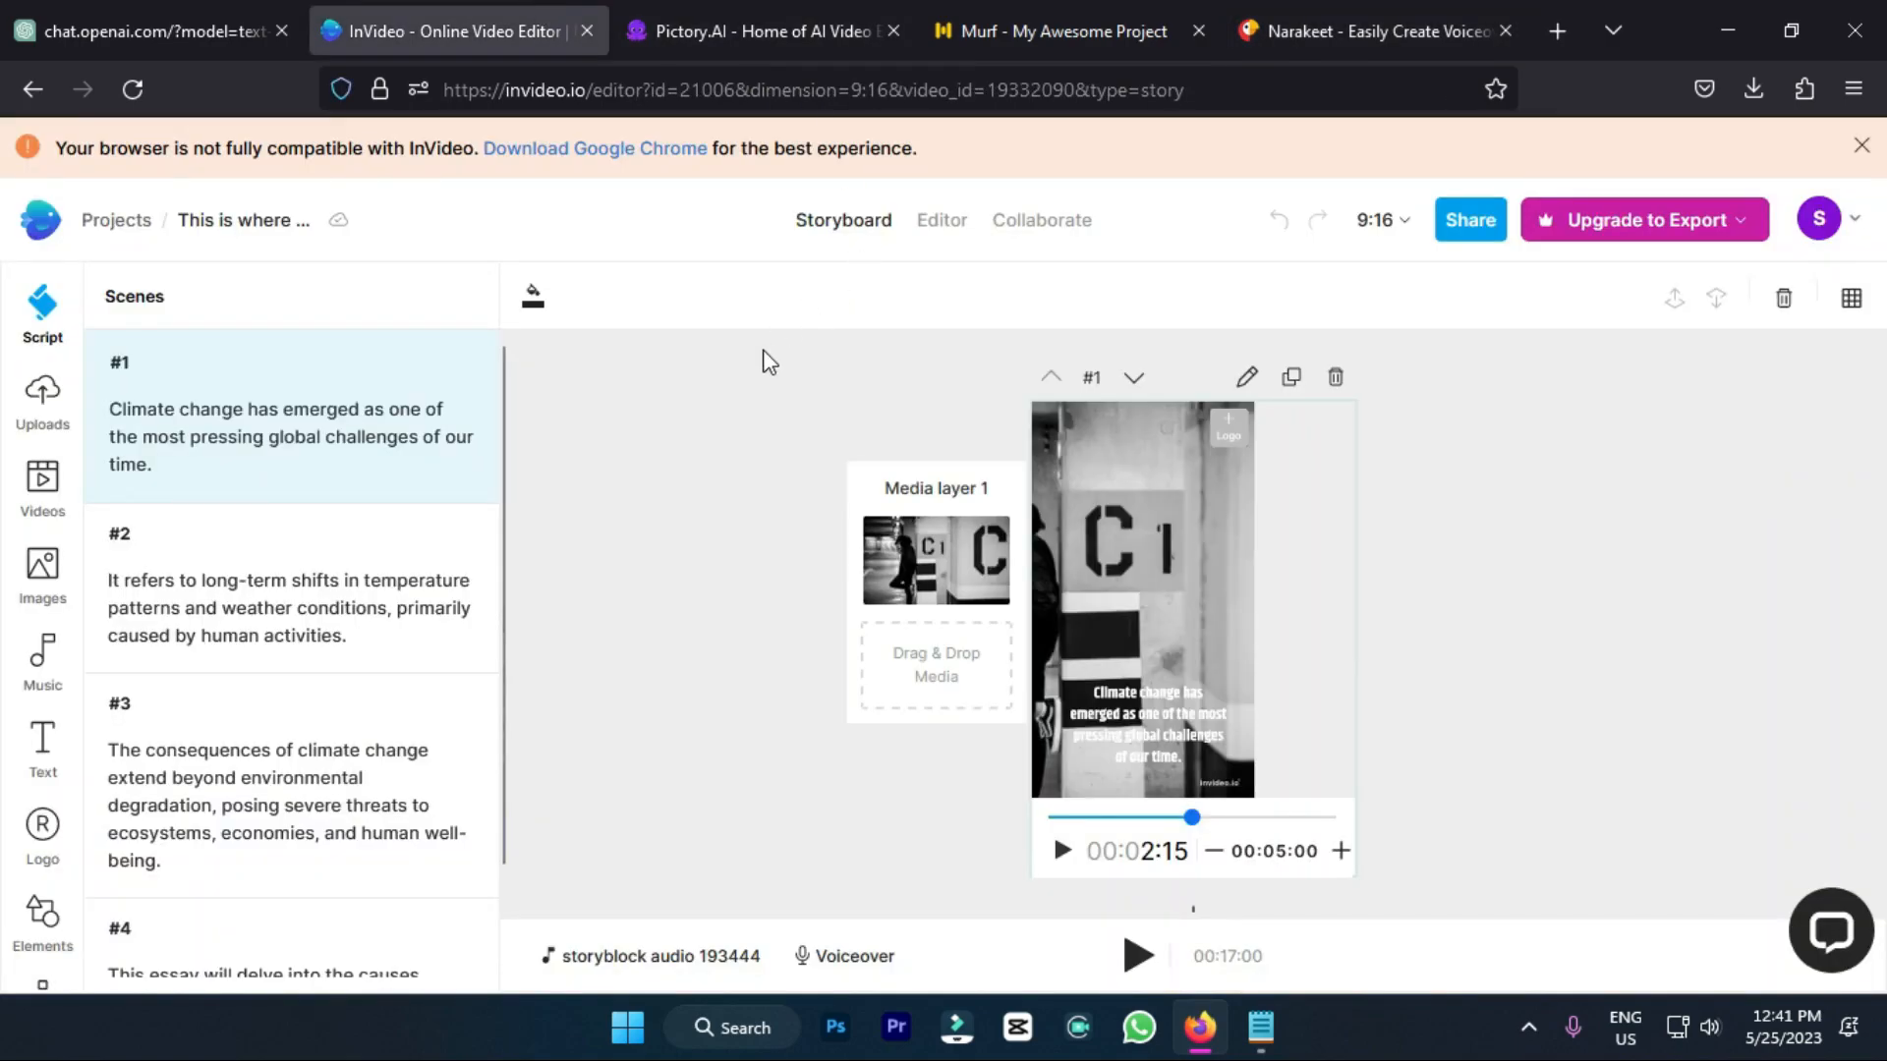
Step: Switch to Pictory, start a Script to Video project and submit the copied climate change paragraph as its script
click(767, 3)
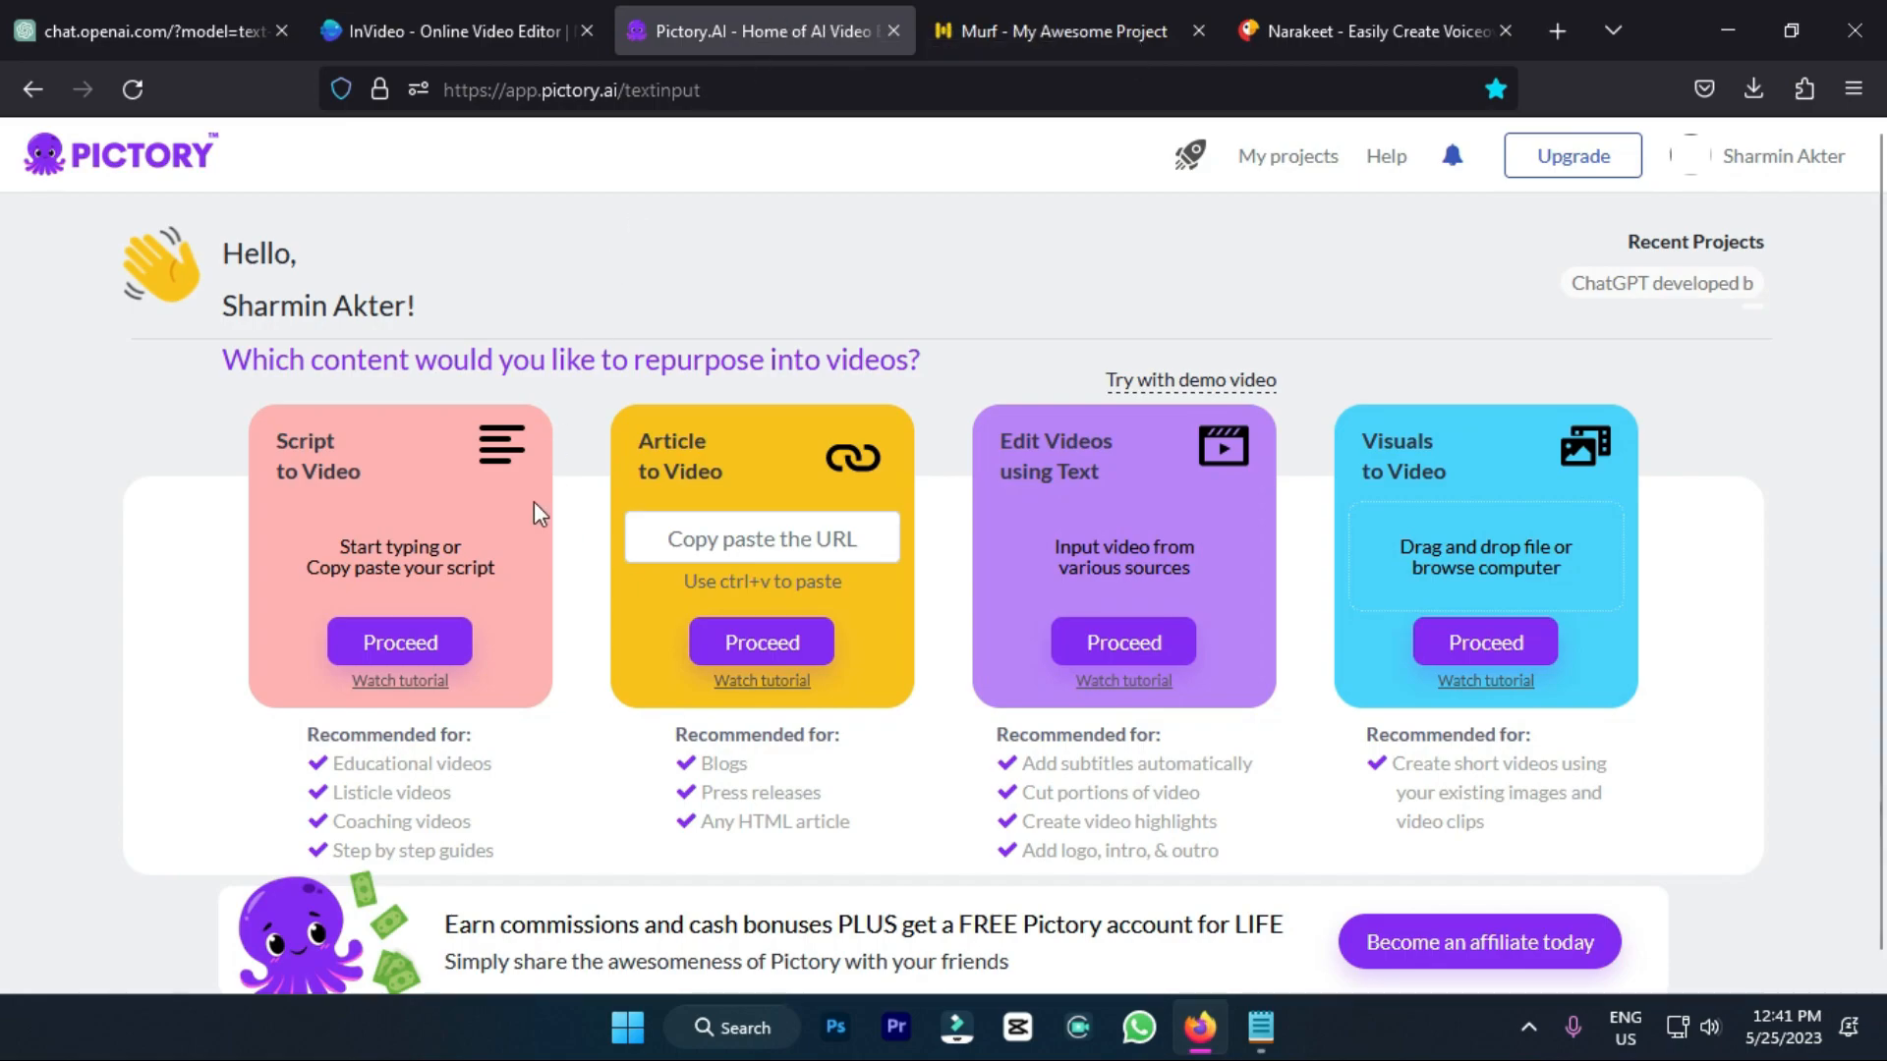
click(383, 643)
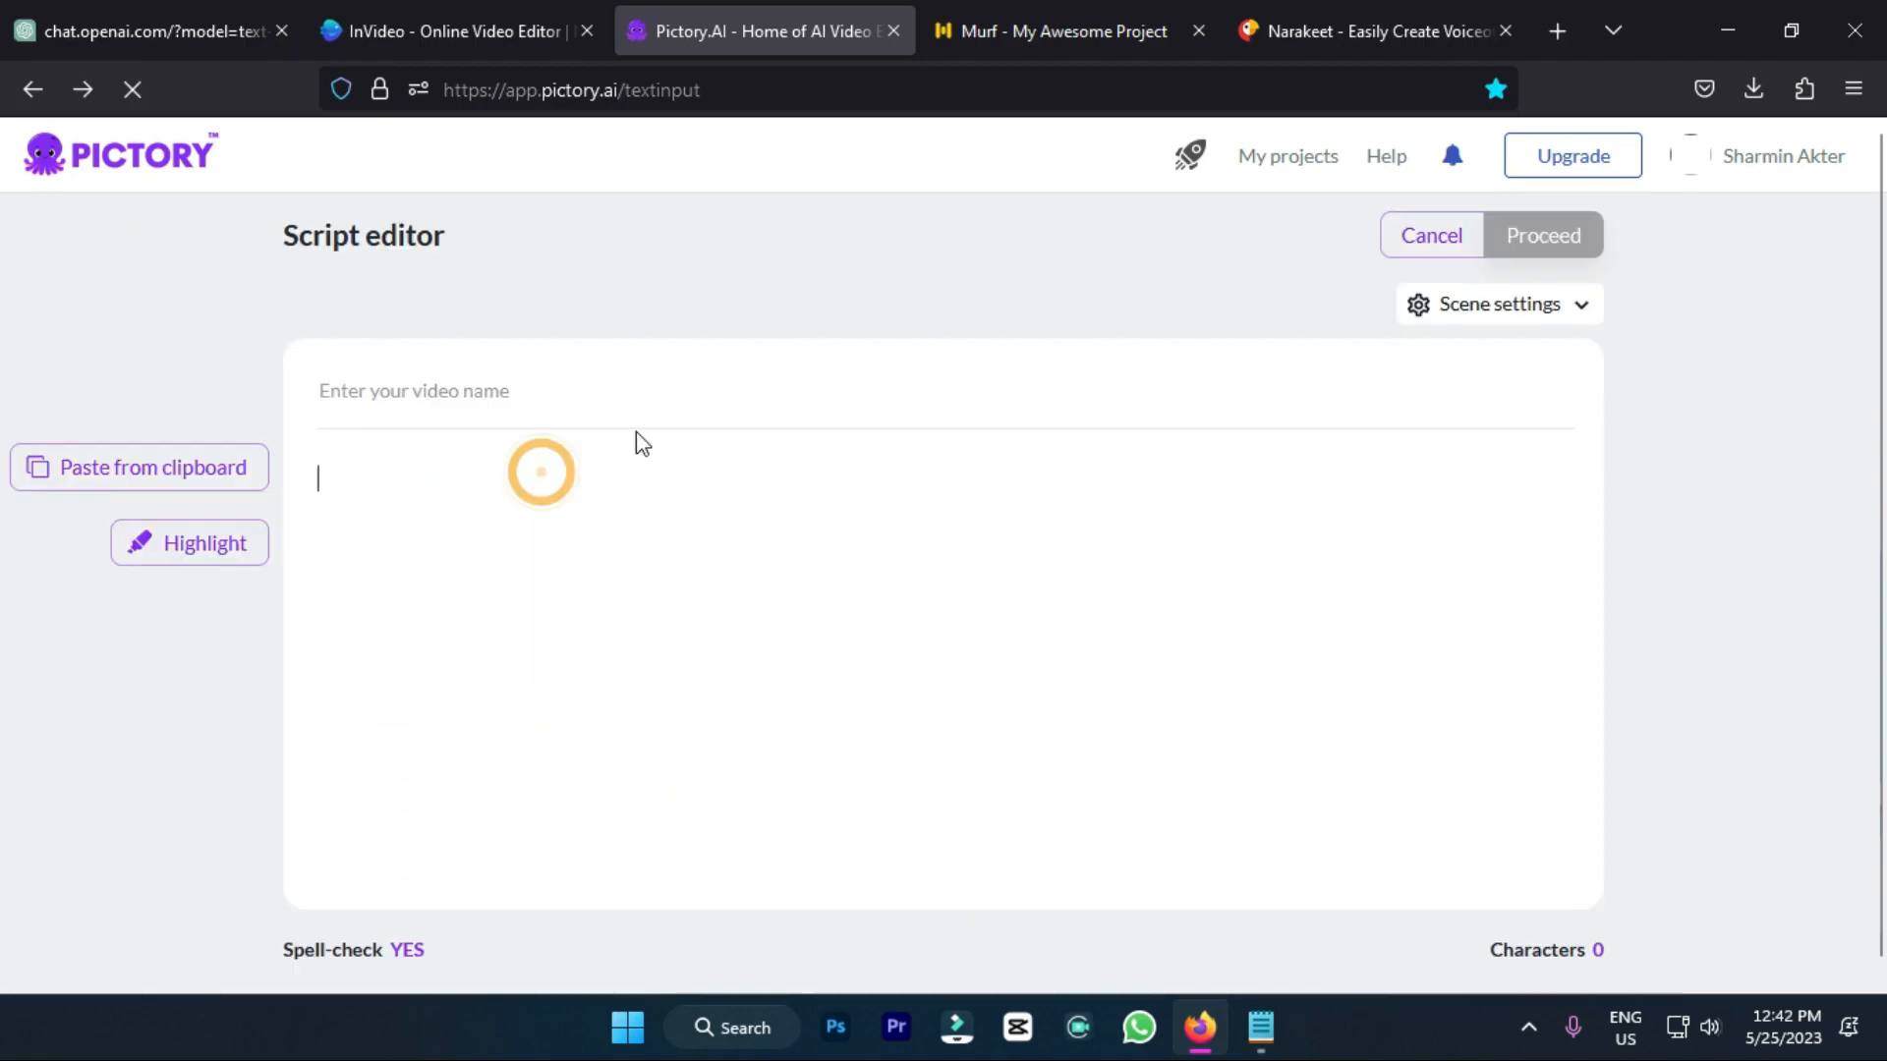
click(388, 635)
text(Climate change has emerged as one of the most pressing global challenges of our time. It refers to long-term shifts in temperature patterns and weather conditions, primarily caused by human activities. The consequences of climate change extend beyond environmental degradation, posing severe threats to ecosystems, economies, and human well-being. This essay will delve into the causes, impacts, and potential solutions to mitigate and adapt to climate change.)
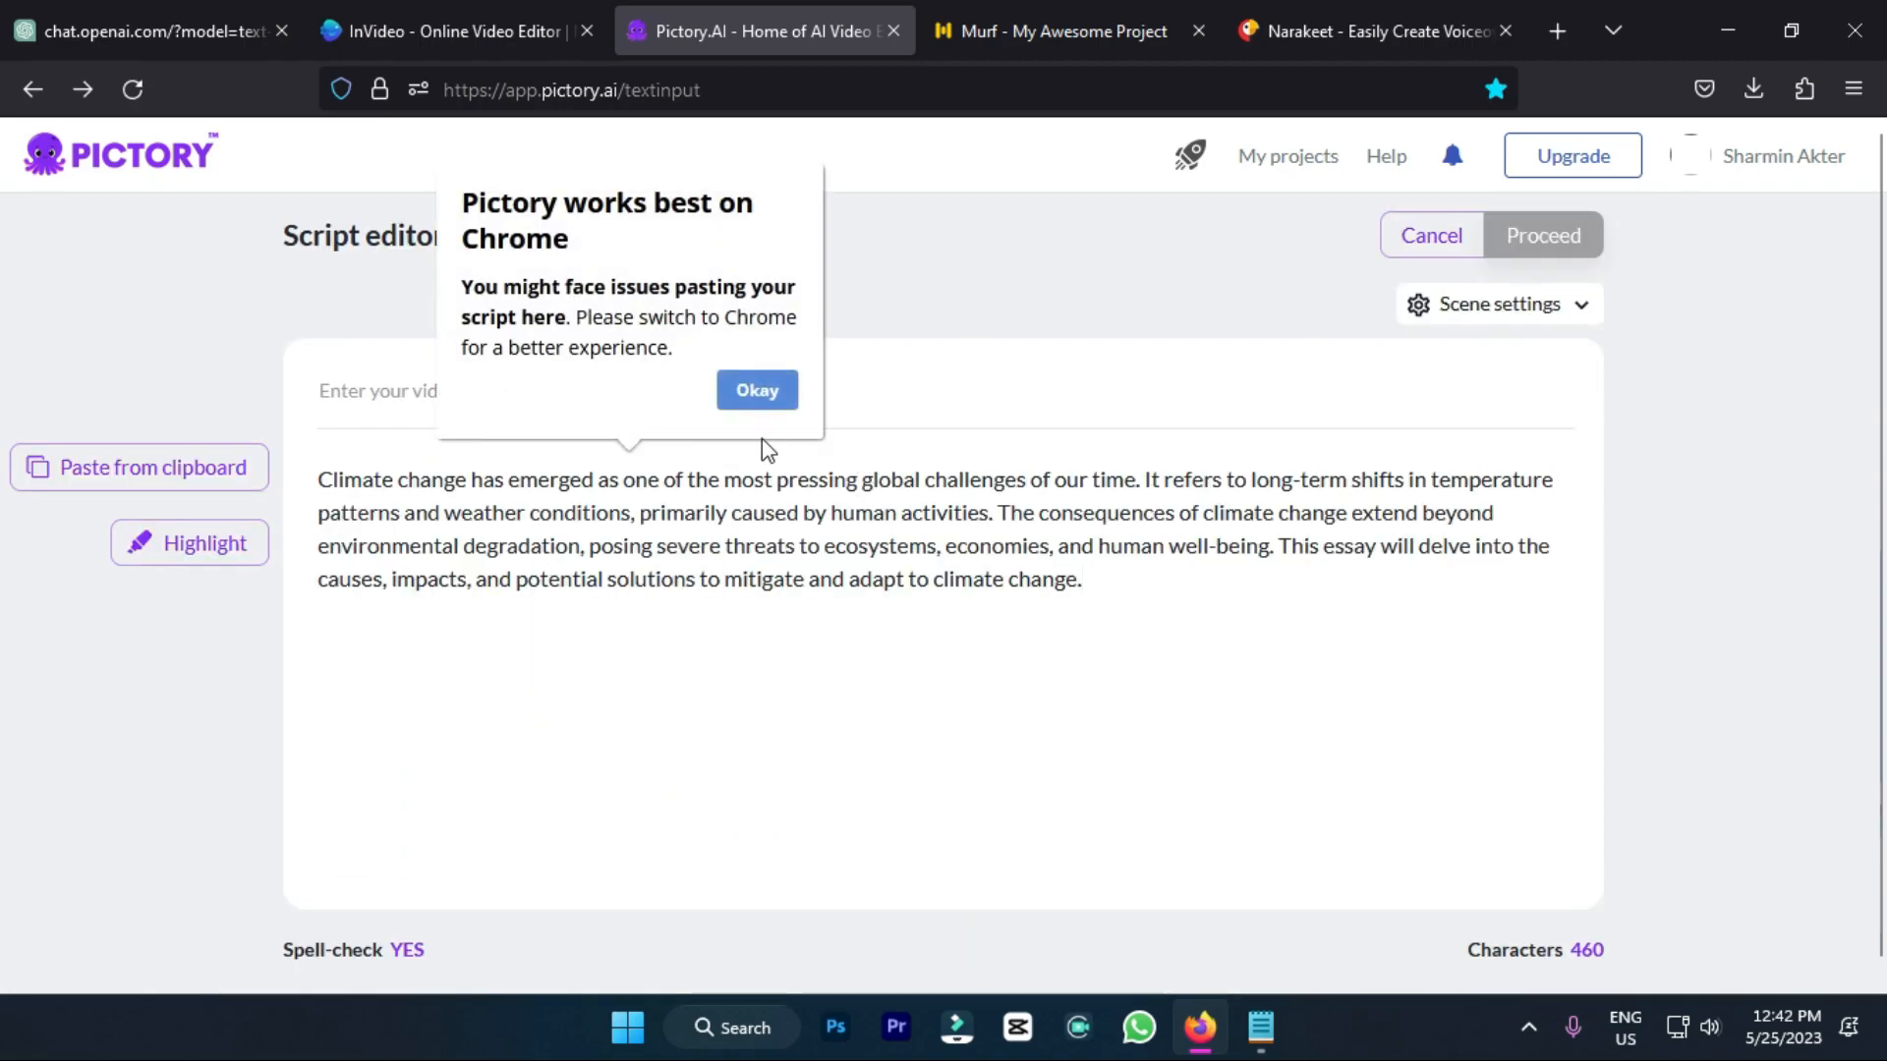
click(757, 391)
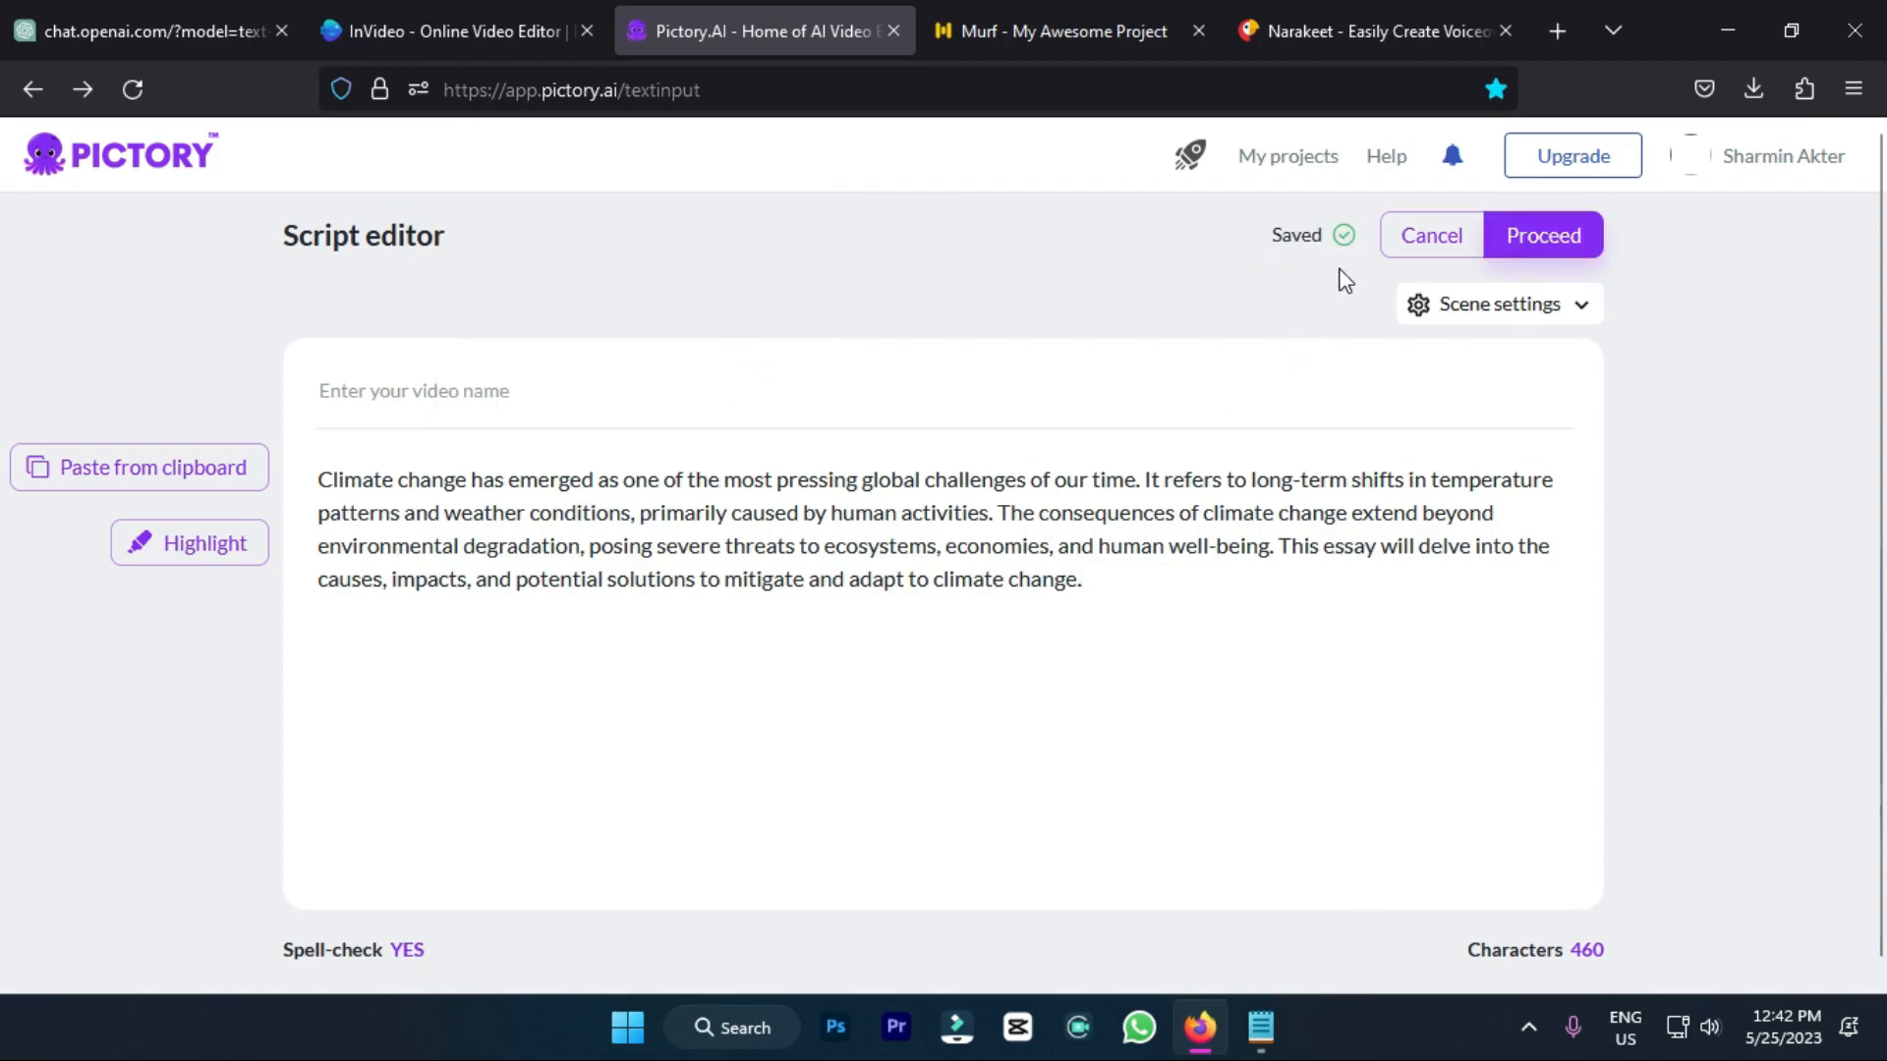
click(1501, 236)
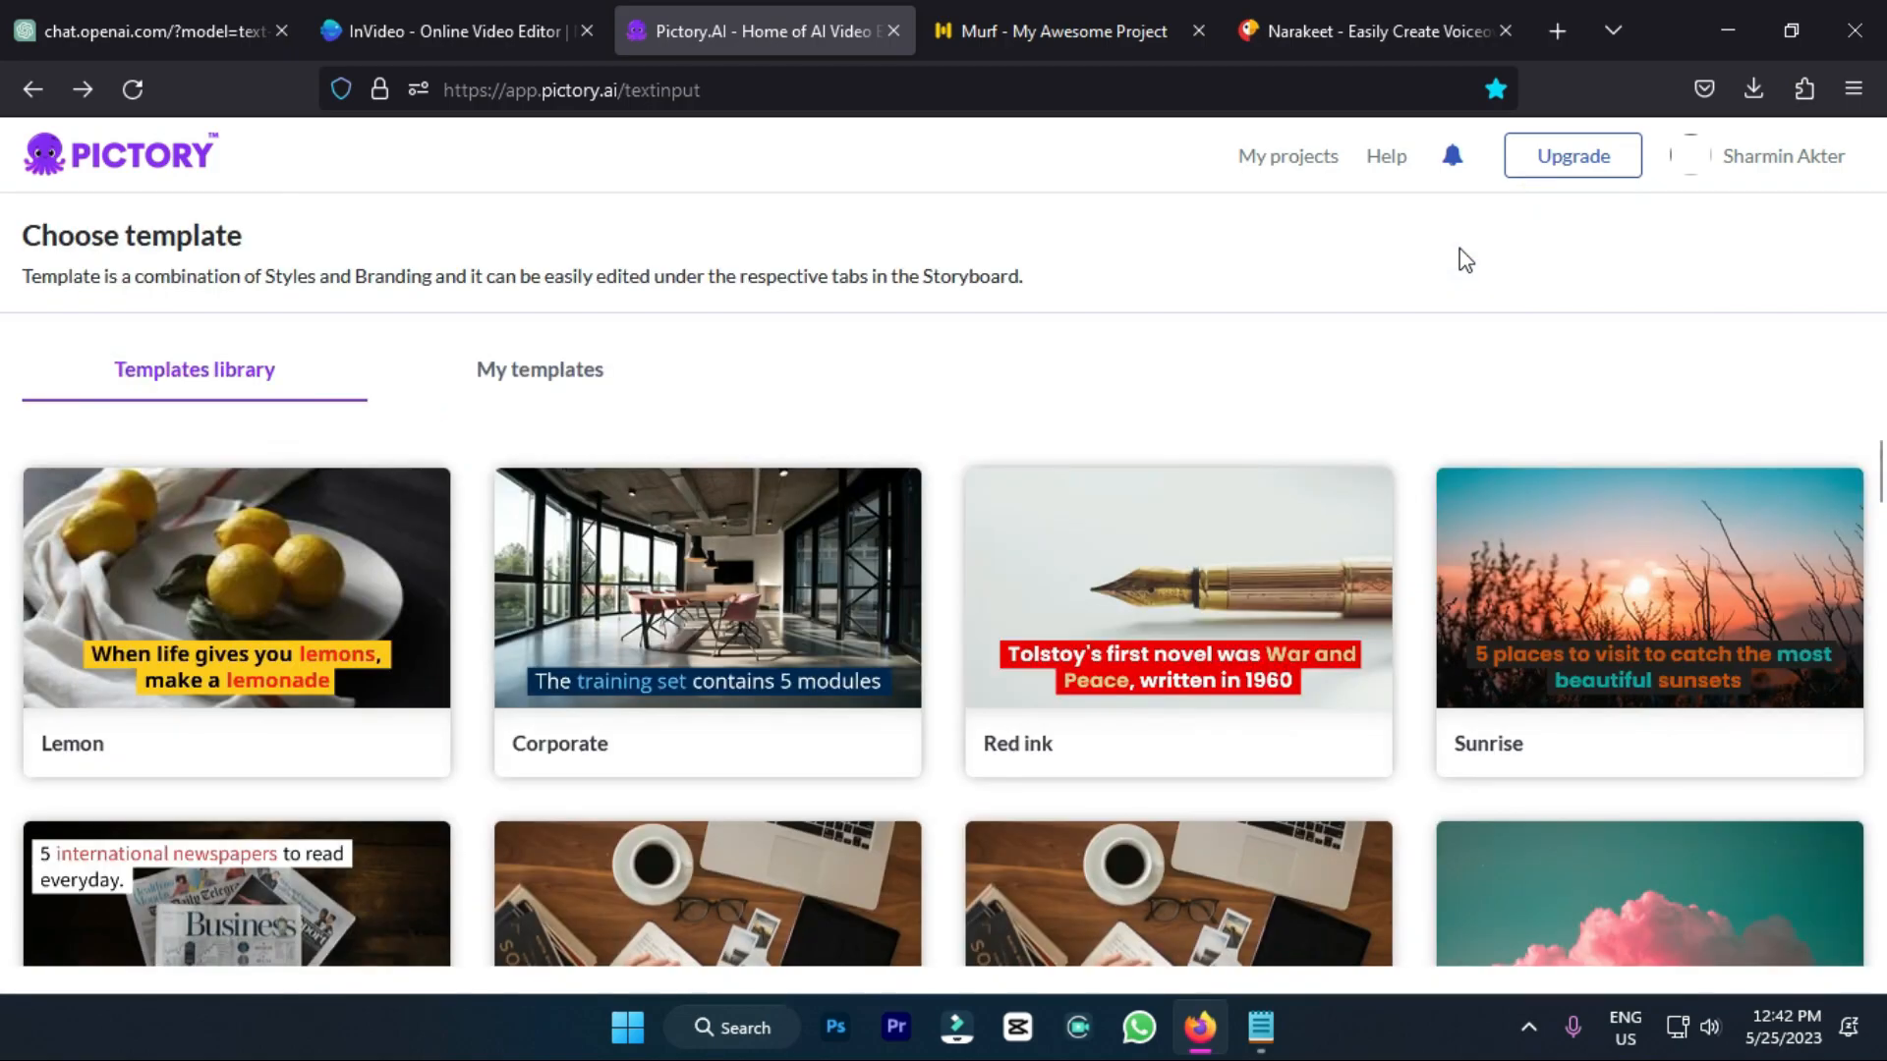
Step: Create the Pictory storyboard with the Red ink template in 9:16, and switch back to the InVideo project
scroll(928, 708, down, 5)
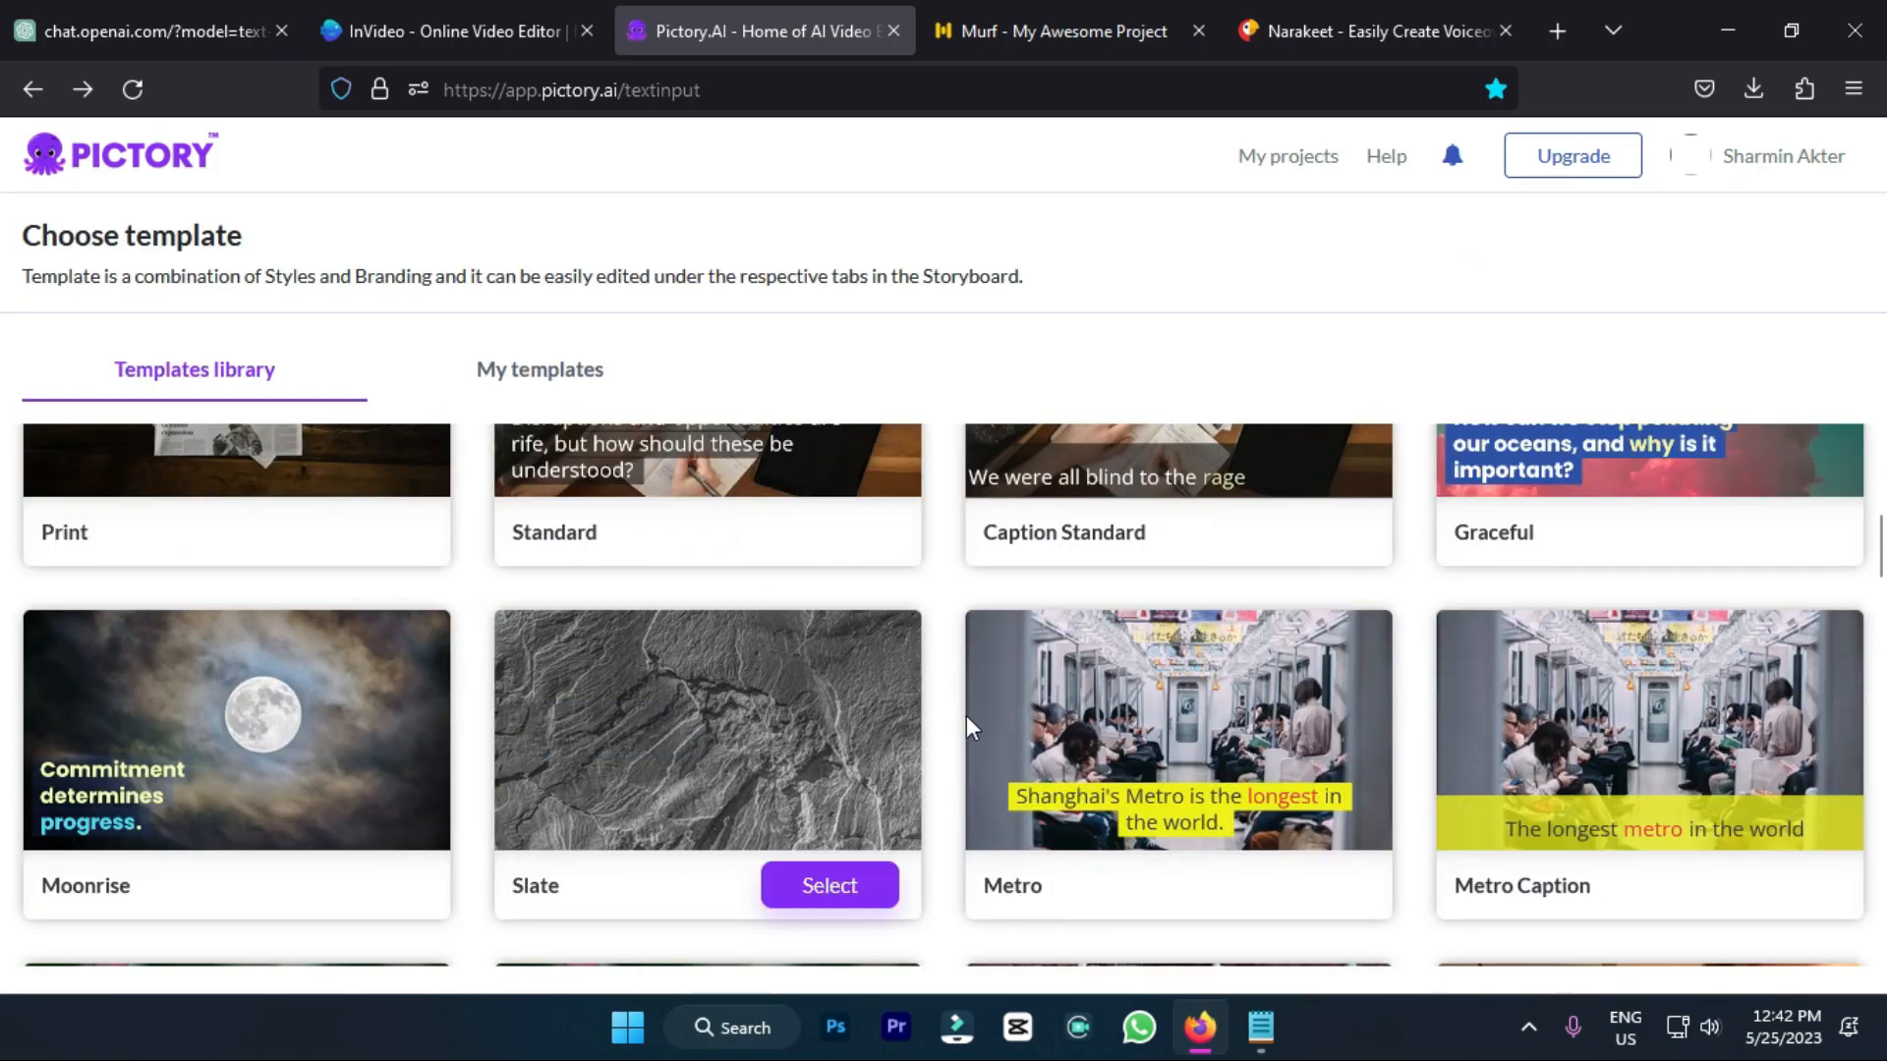
scroll(965, 712, up, 2)
scroll(991, 687, up, 1)
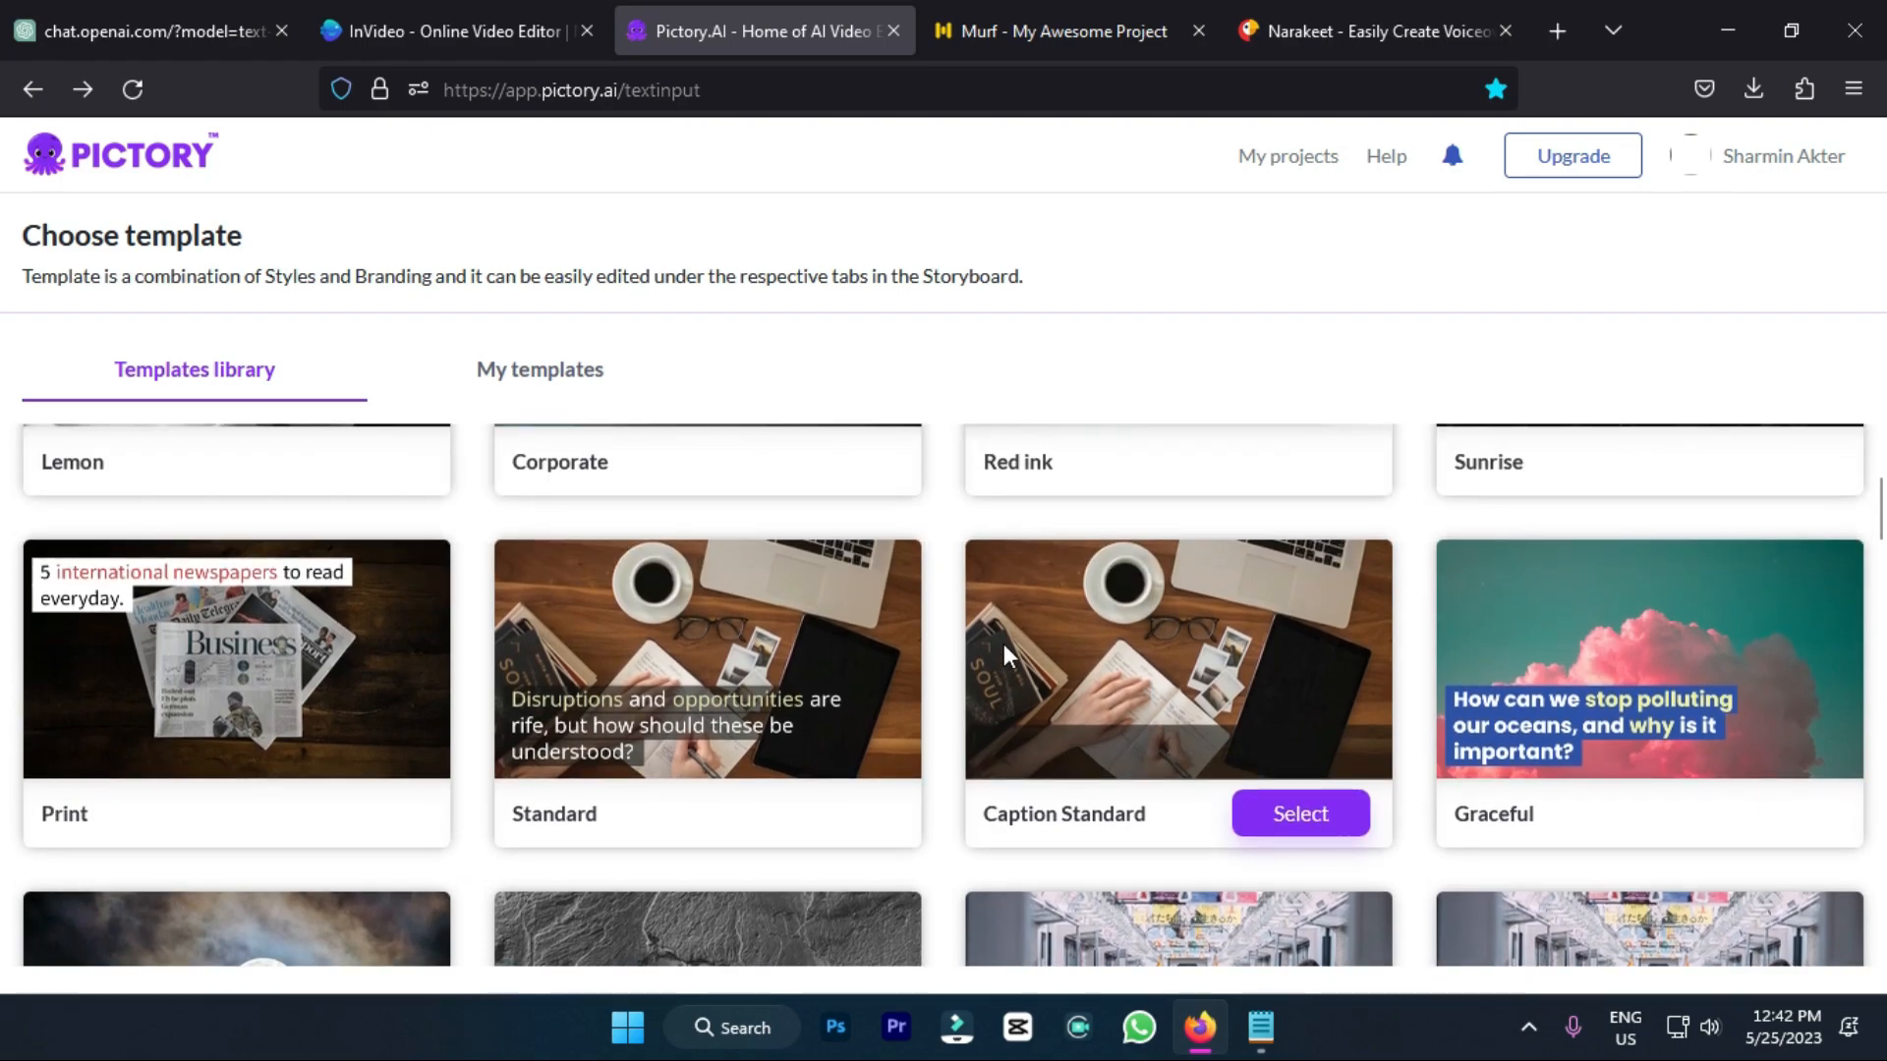
scroll(1005, 644, down, 3)
scroll(1146, 668, up, 4)
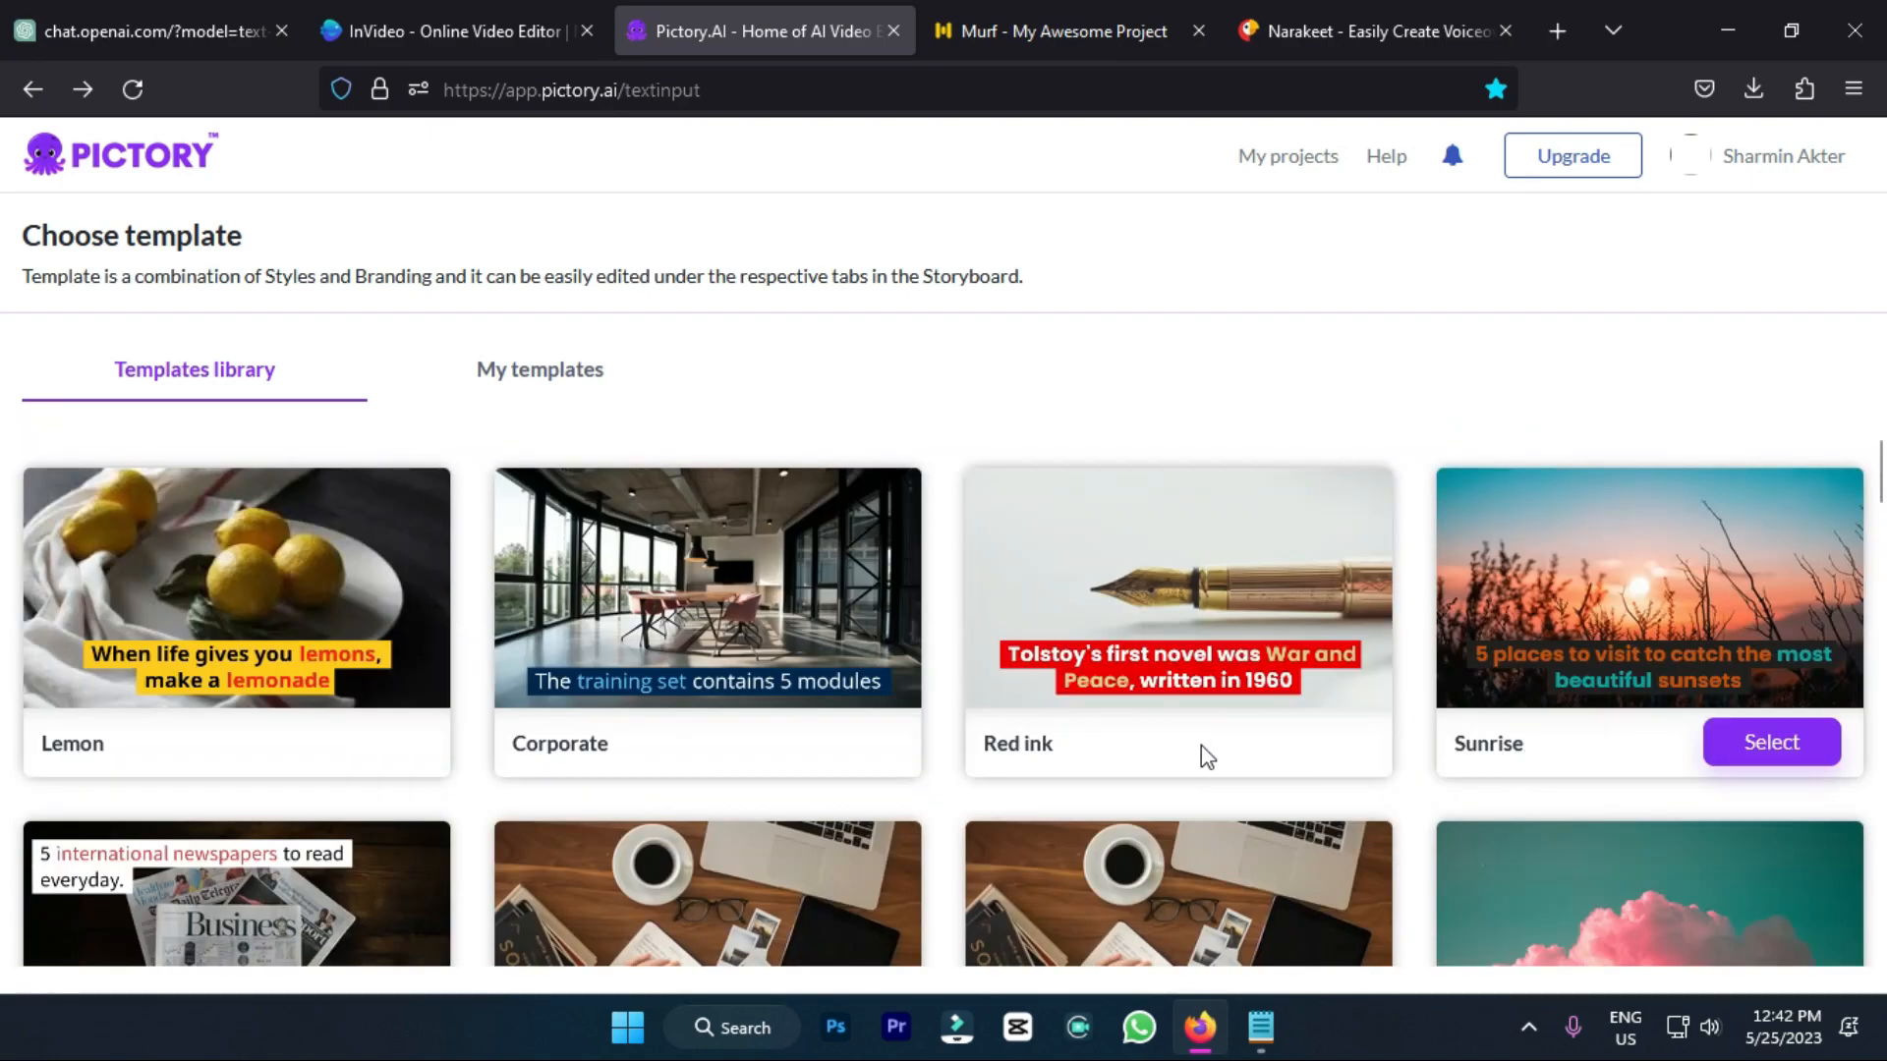
click(1244, 745)
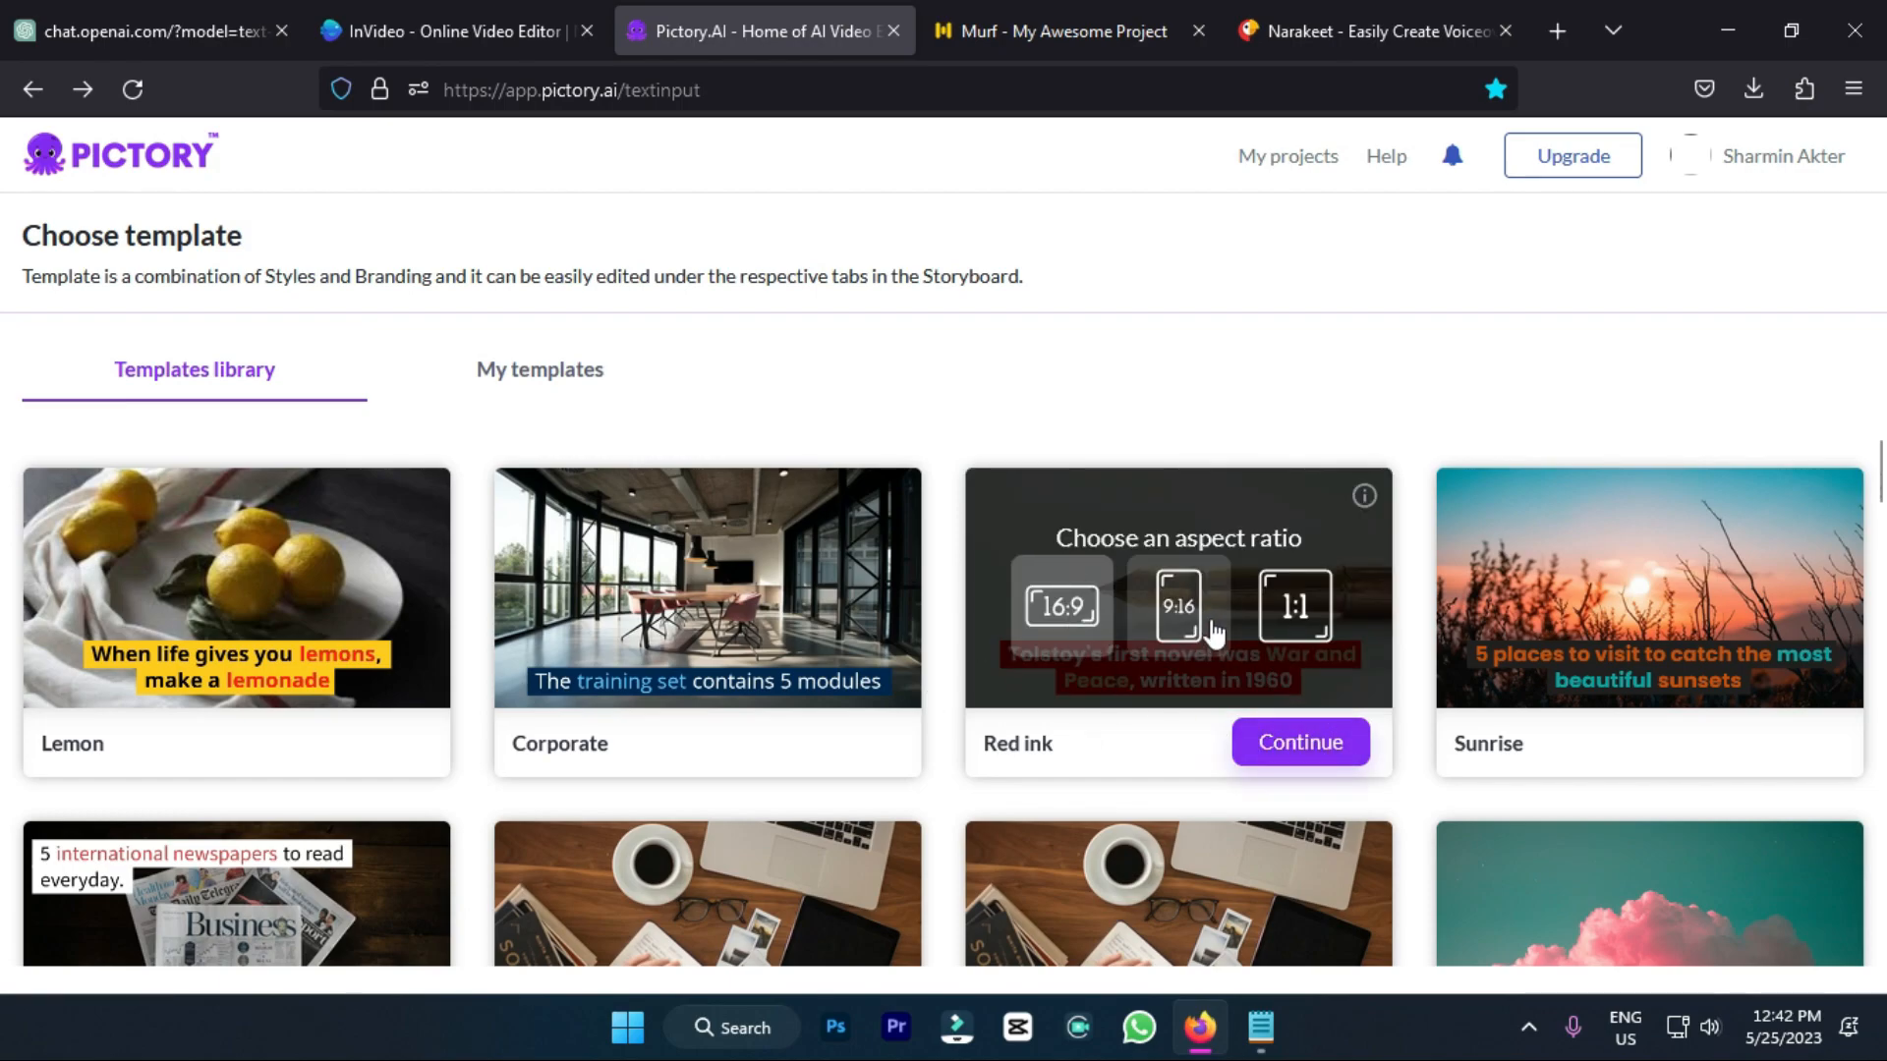
click(1182, 603)
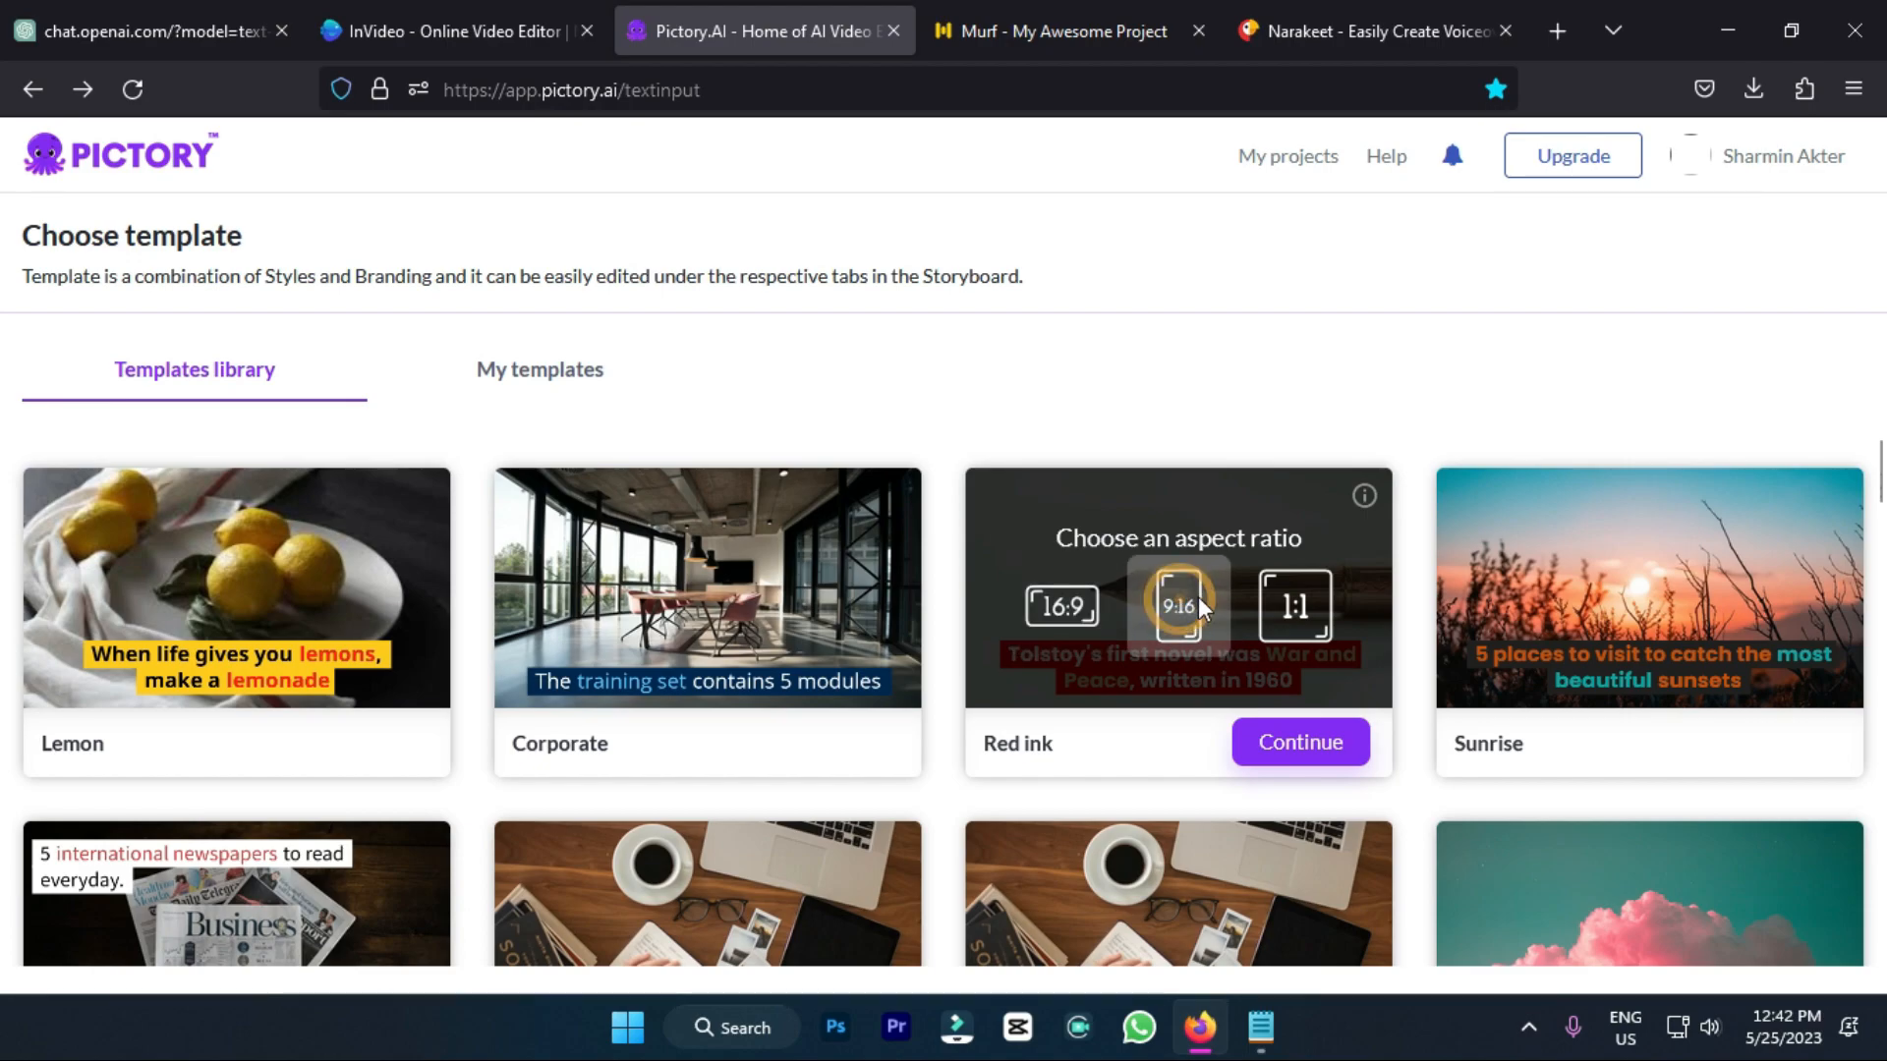
click(1263, 744)
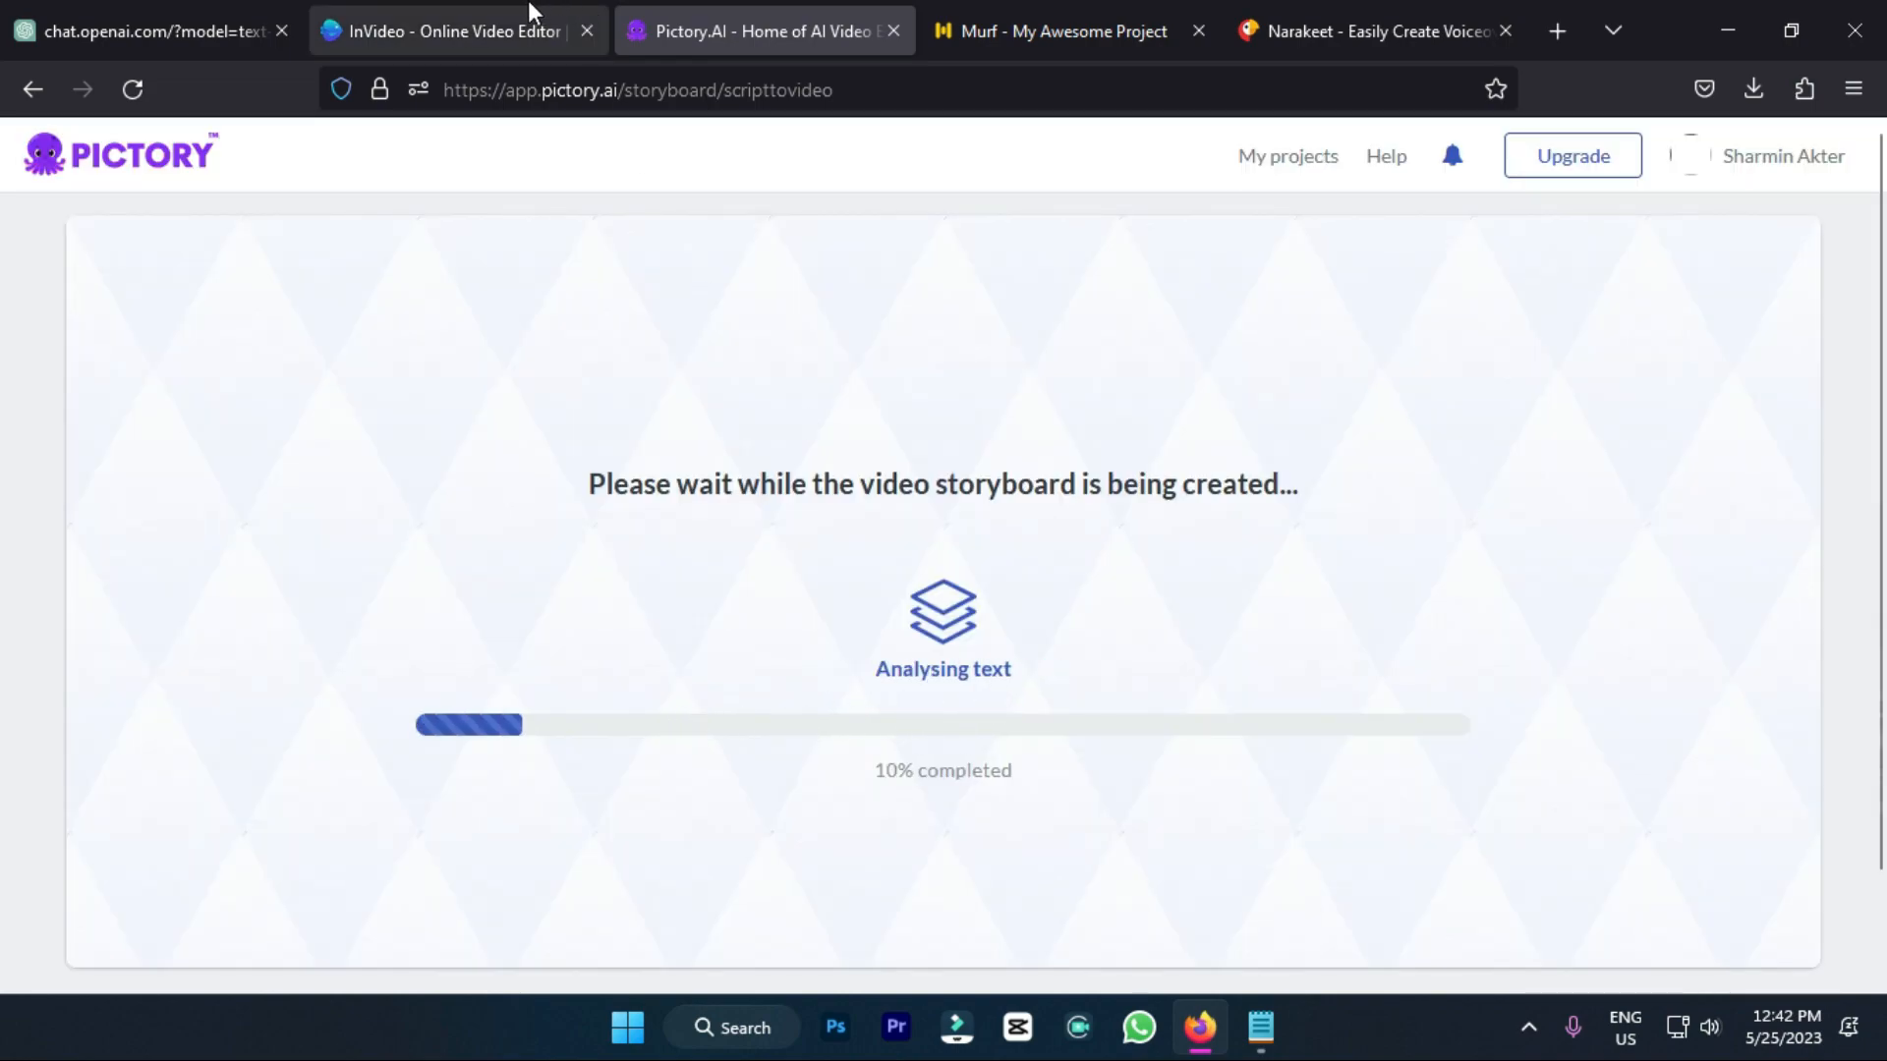
click(452, 20)
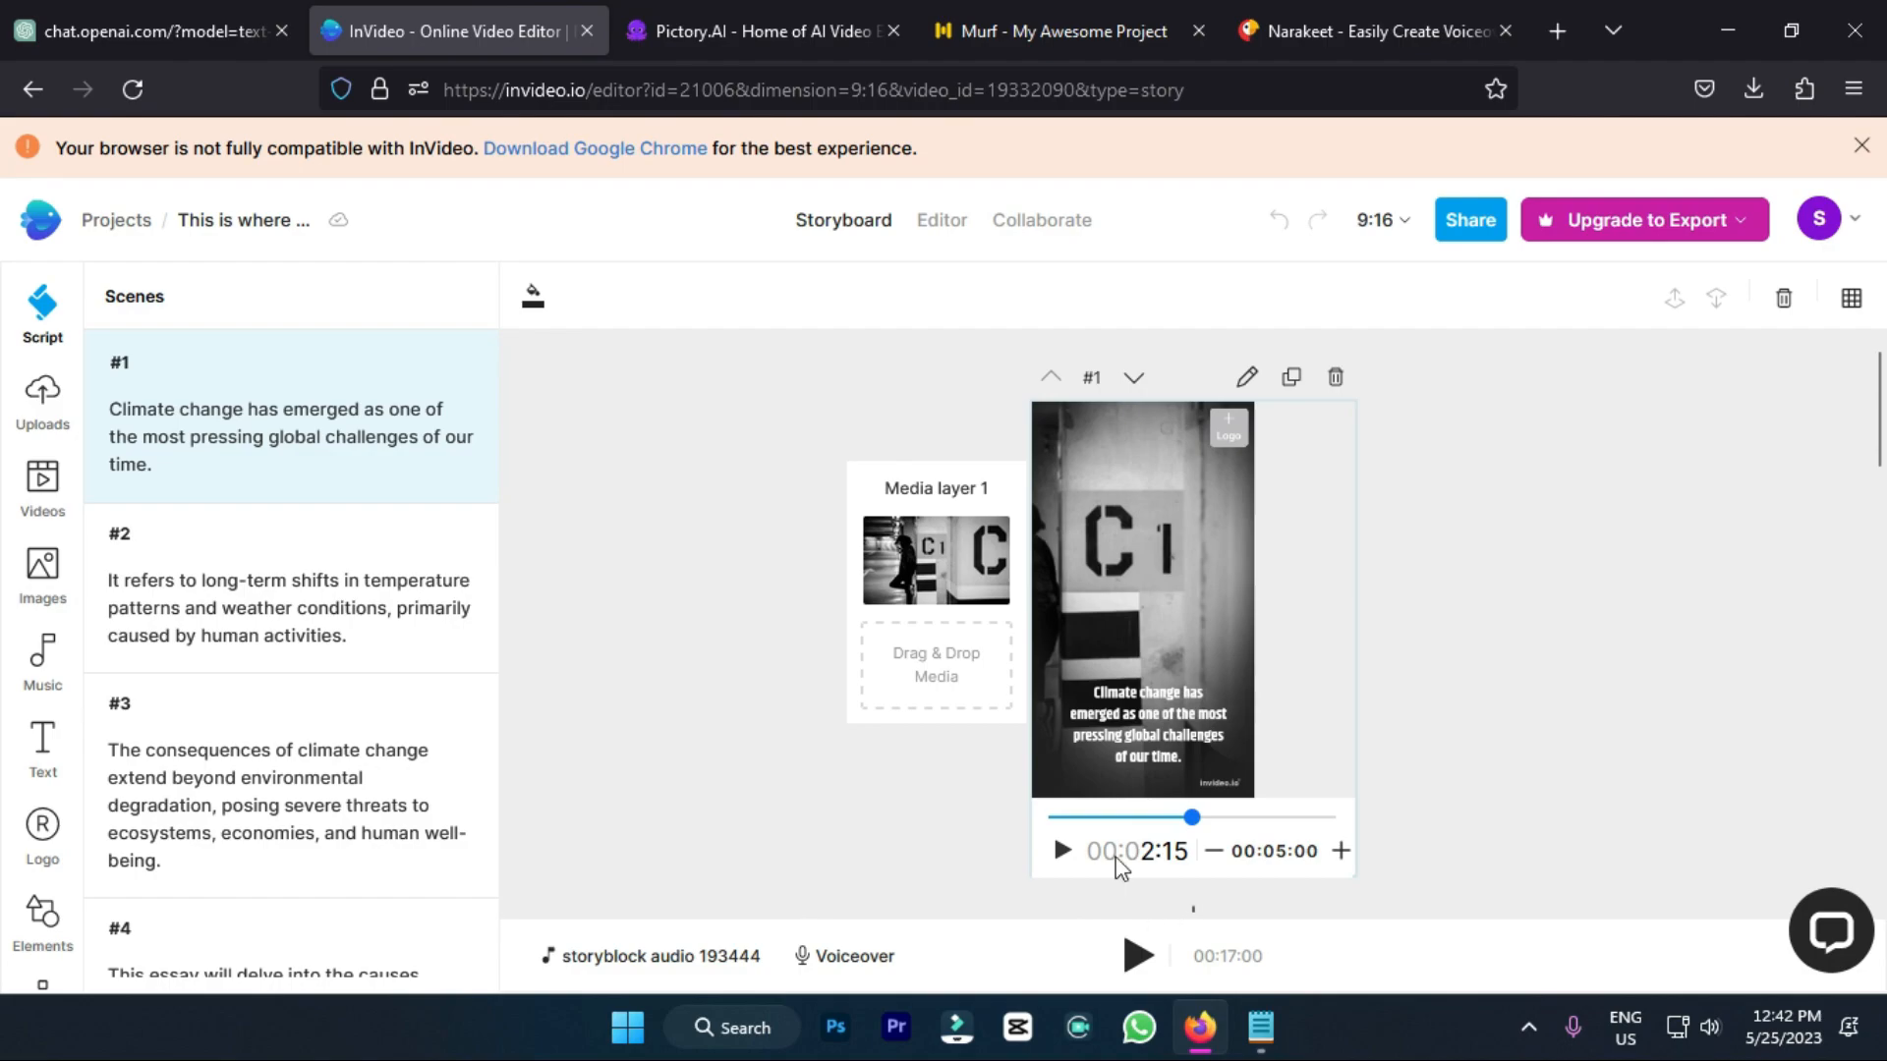
Step: Preview the whole InVideo video, skipping ahead through it, close the preview and look over the scene list
click(1135, 955)
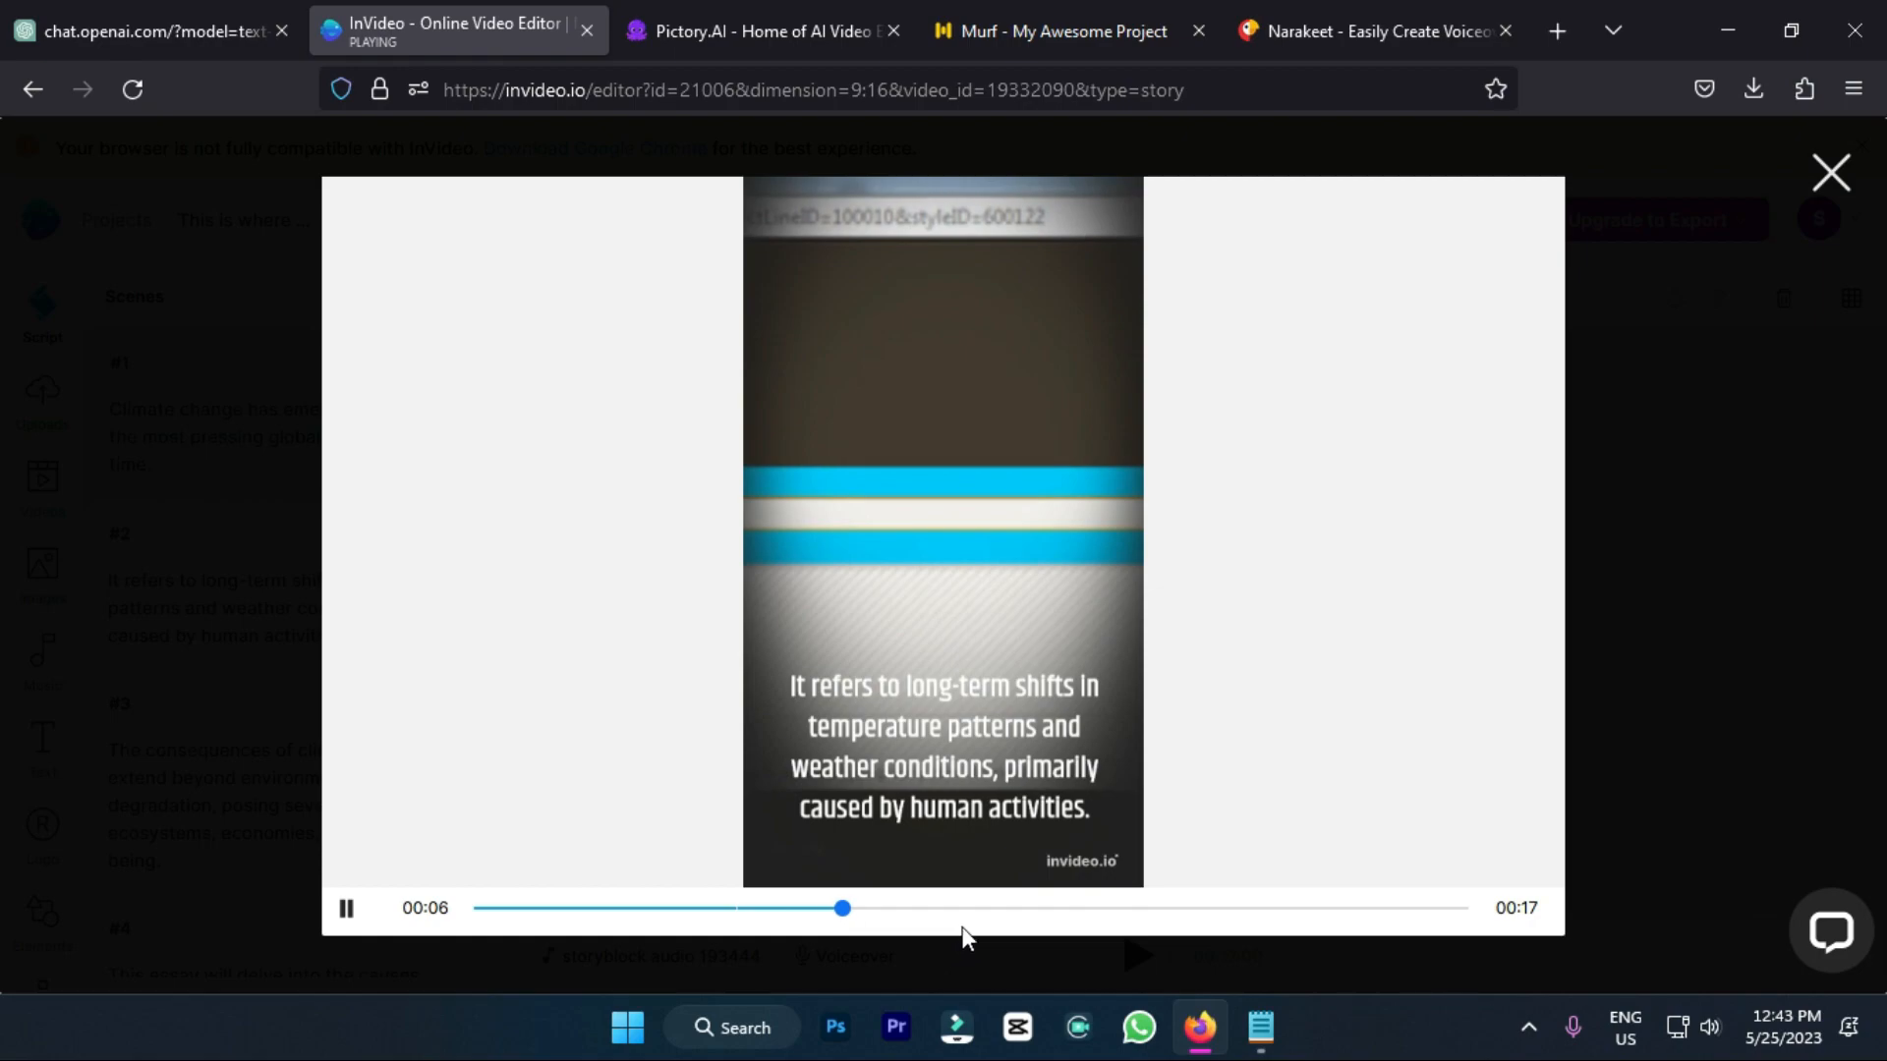
click(1079, 910)
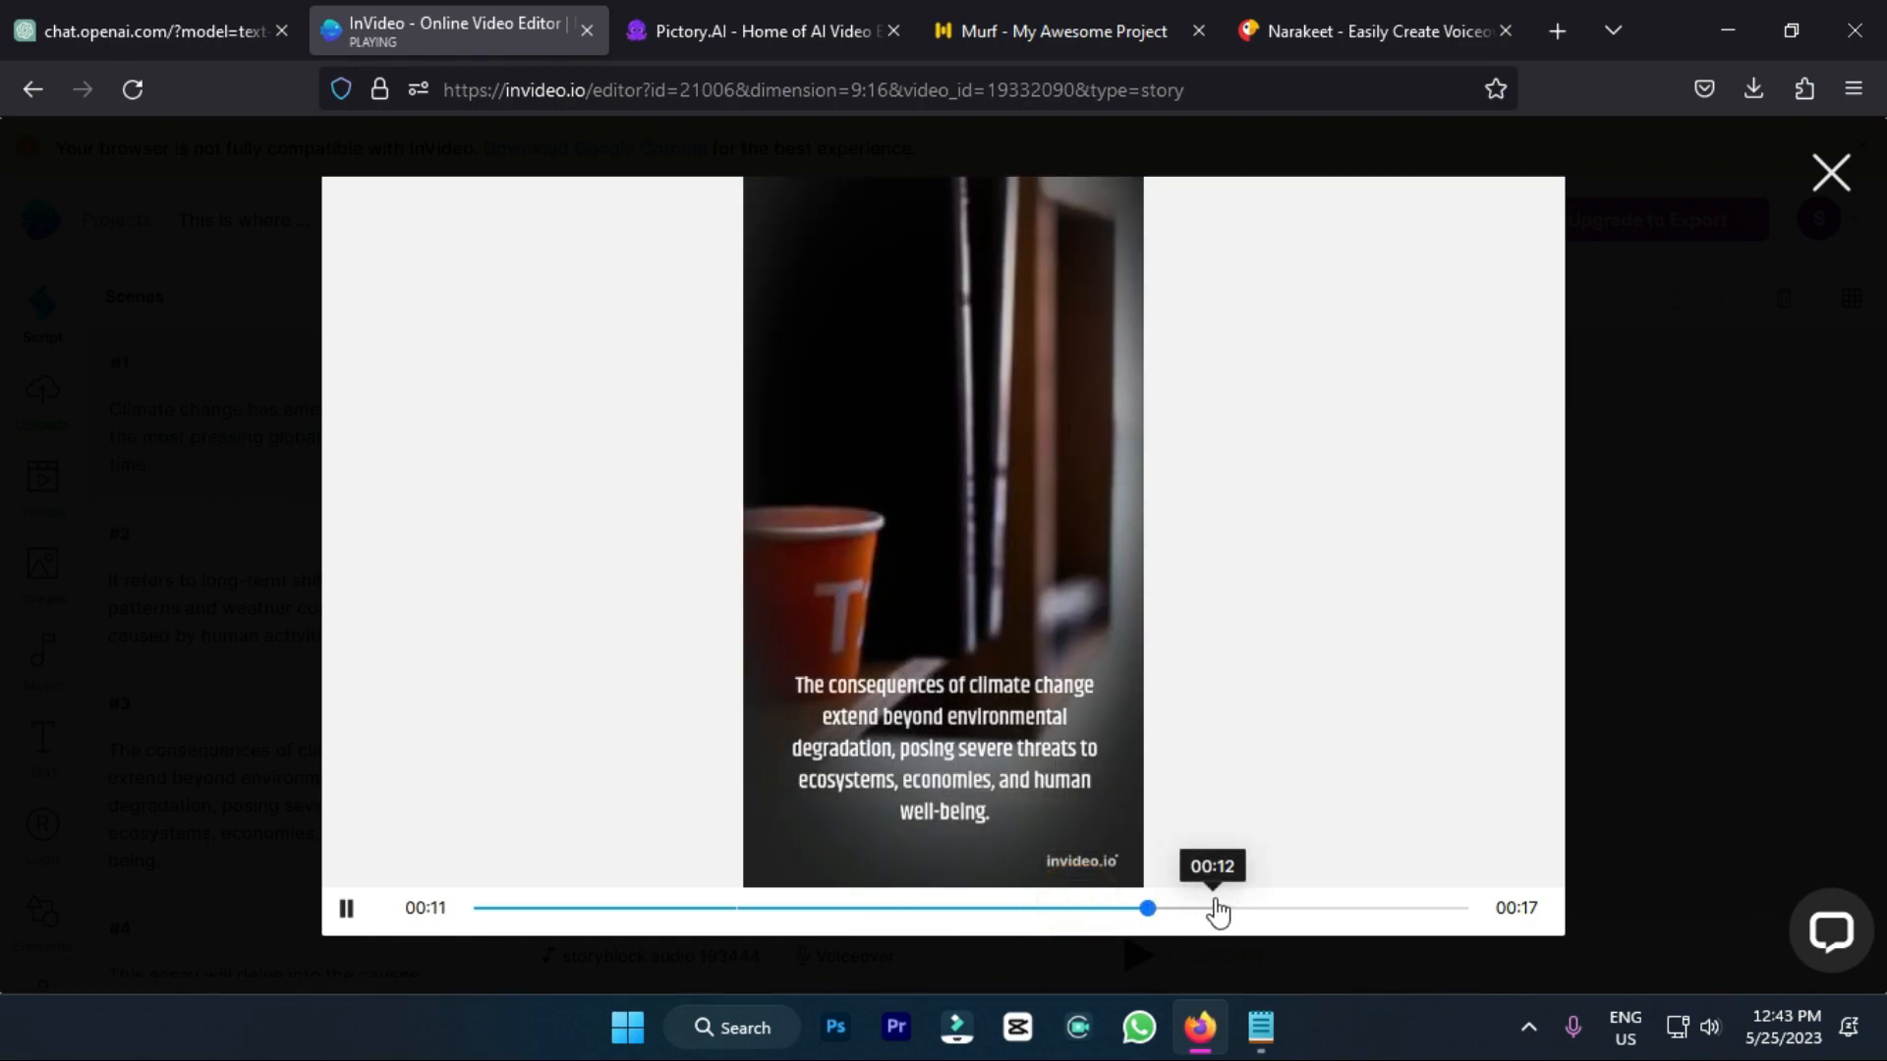
click(1243, 909)
click(1829, 174)
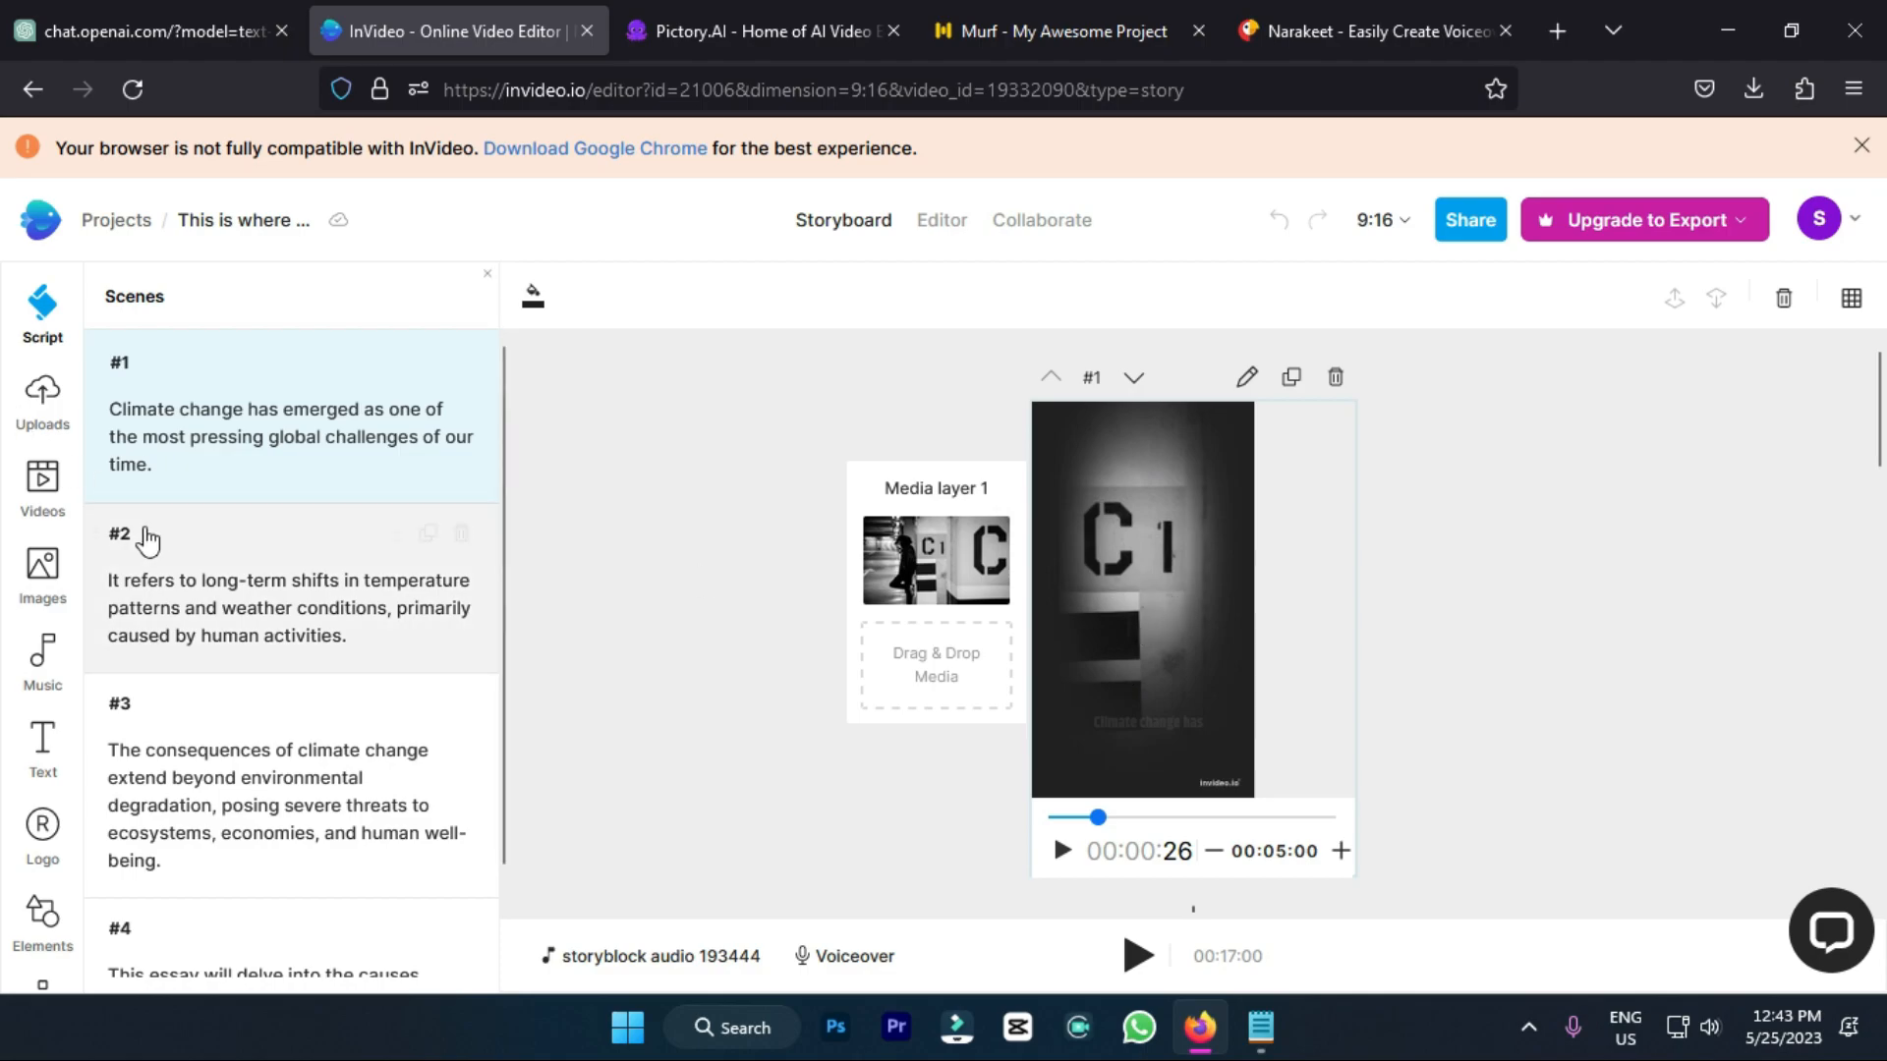
scroll(144, 539, down, 1)
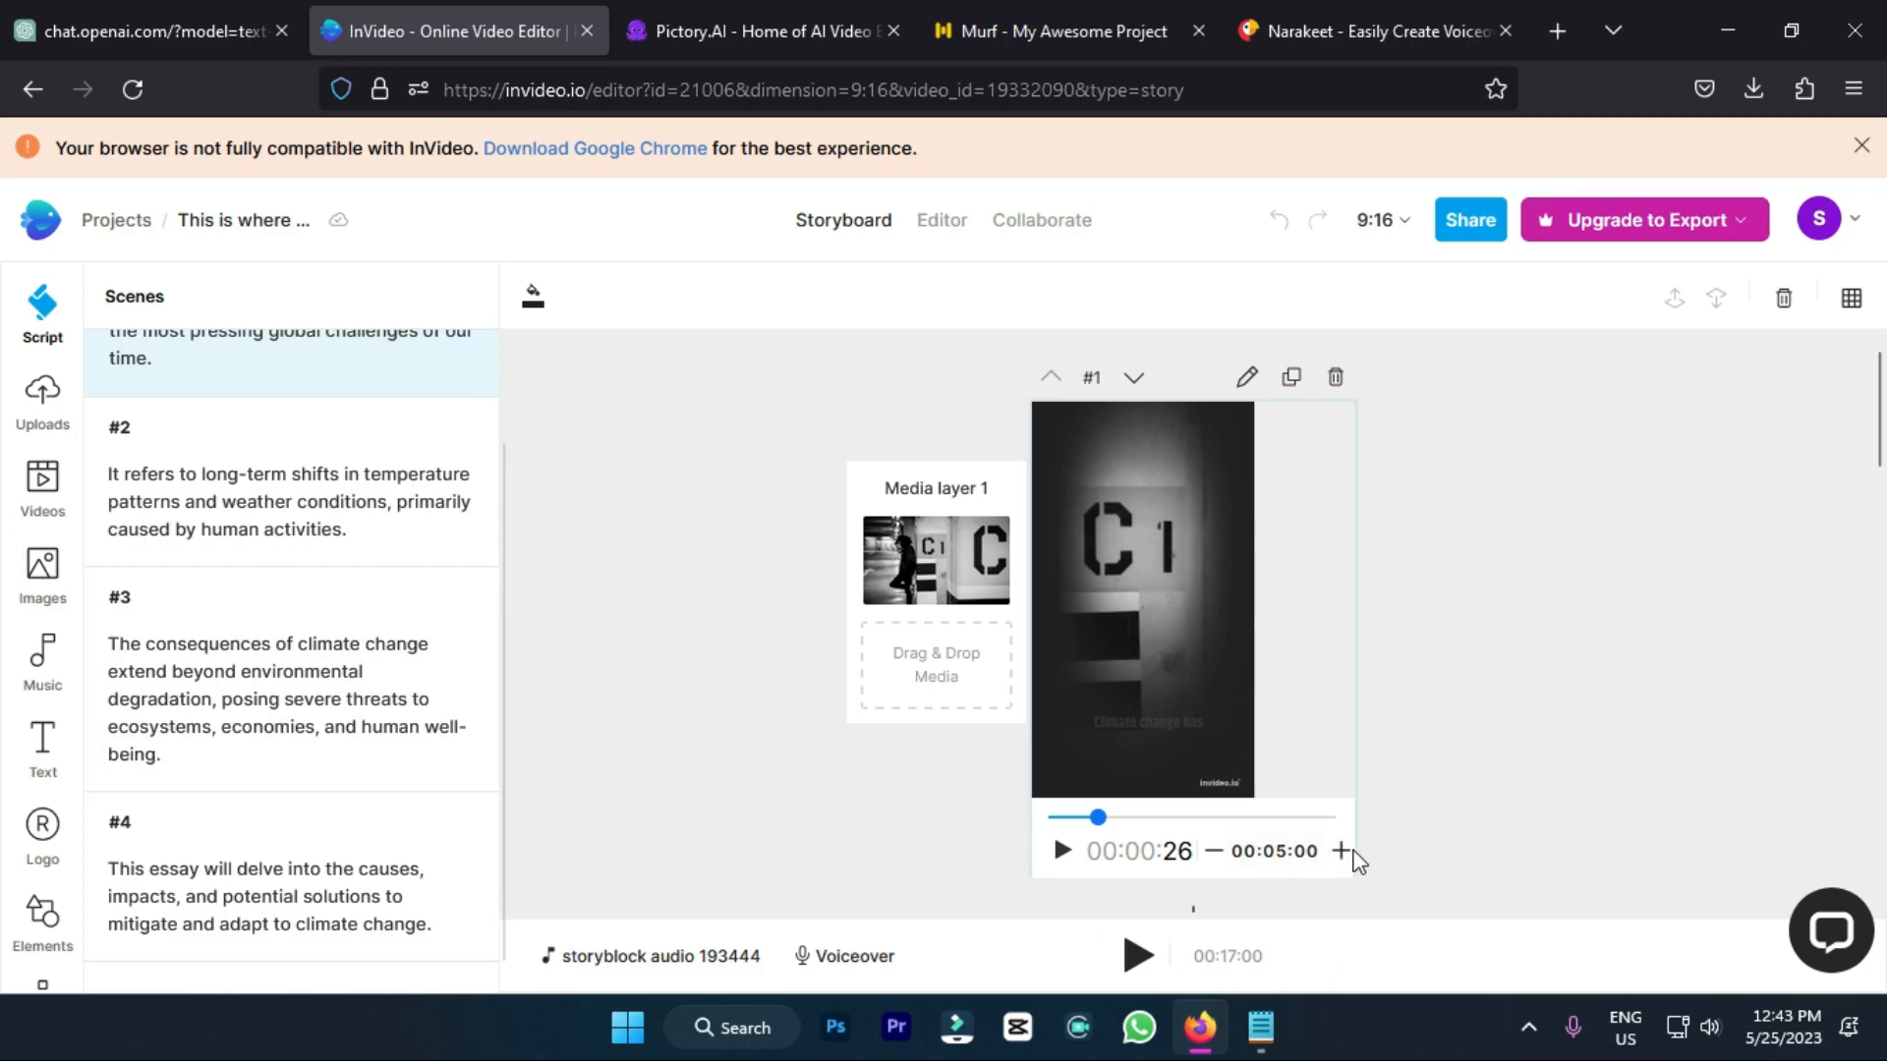
Step: Upload the climate change voice-over file to the InVideo project and move the playhead to the start of the timeline
click(823, 968)
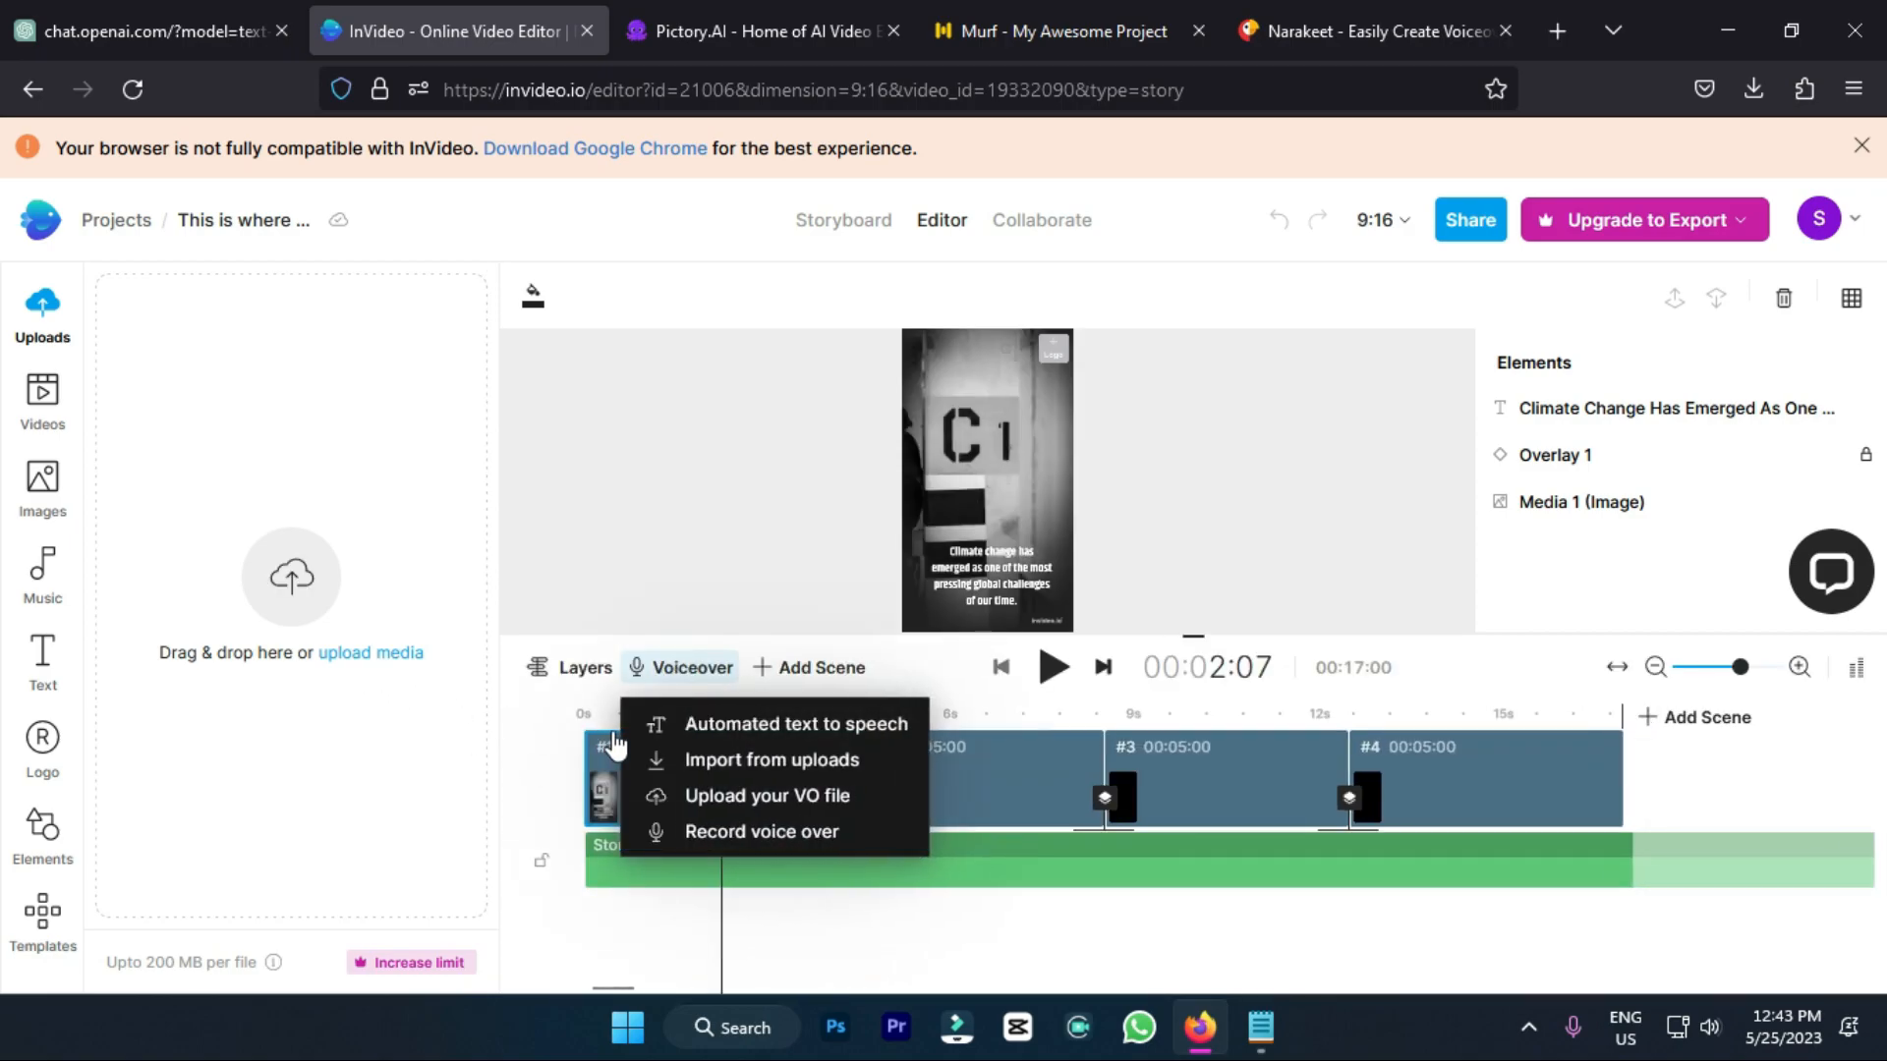
click(374, 657)
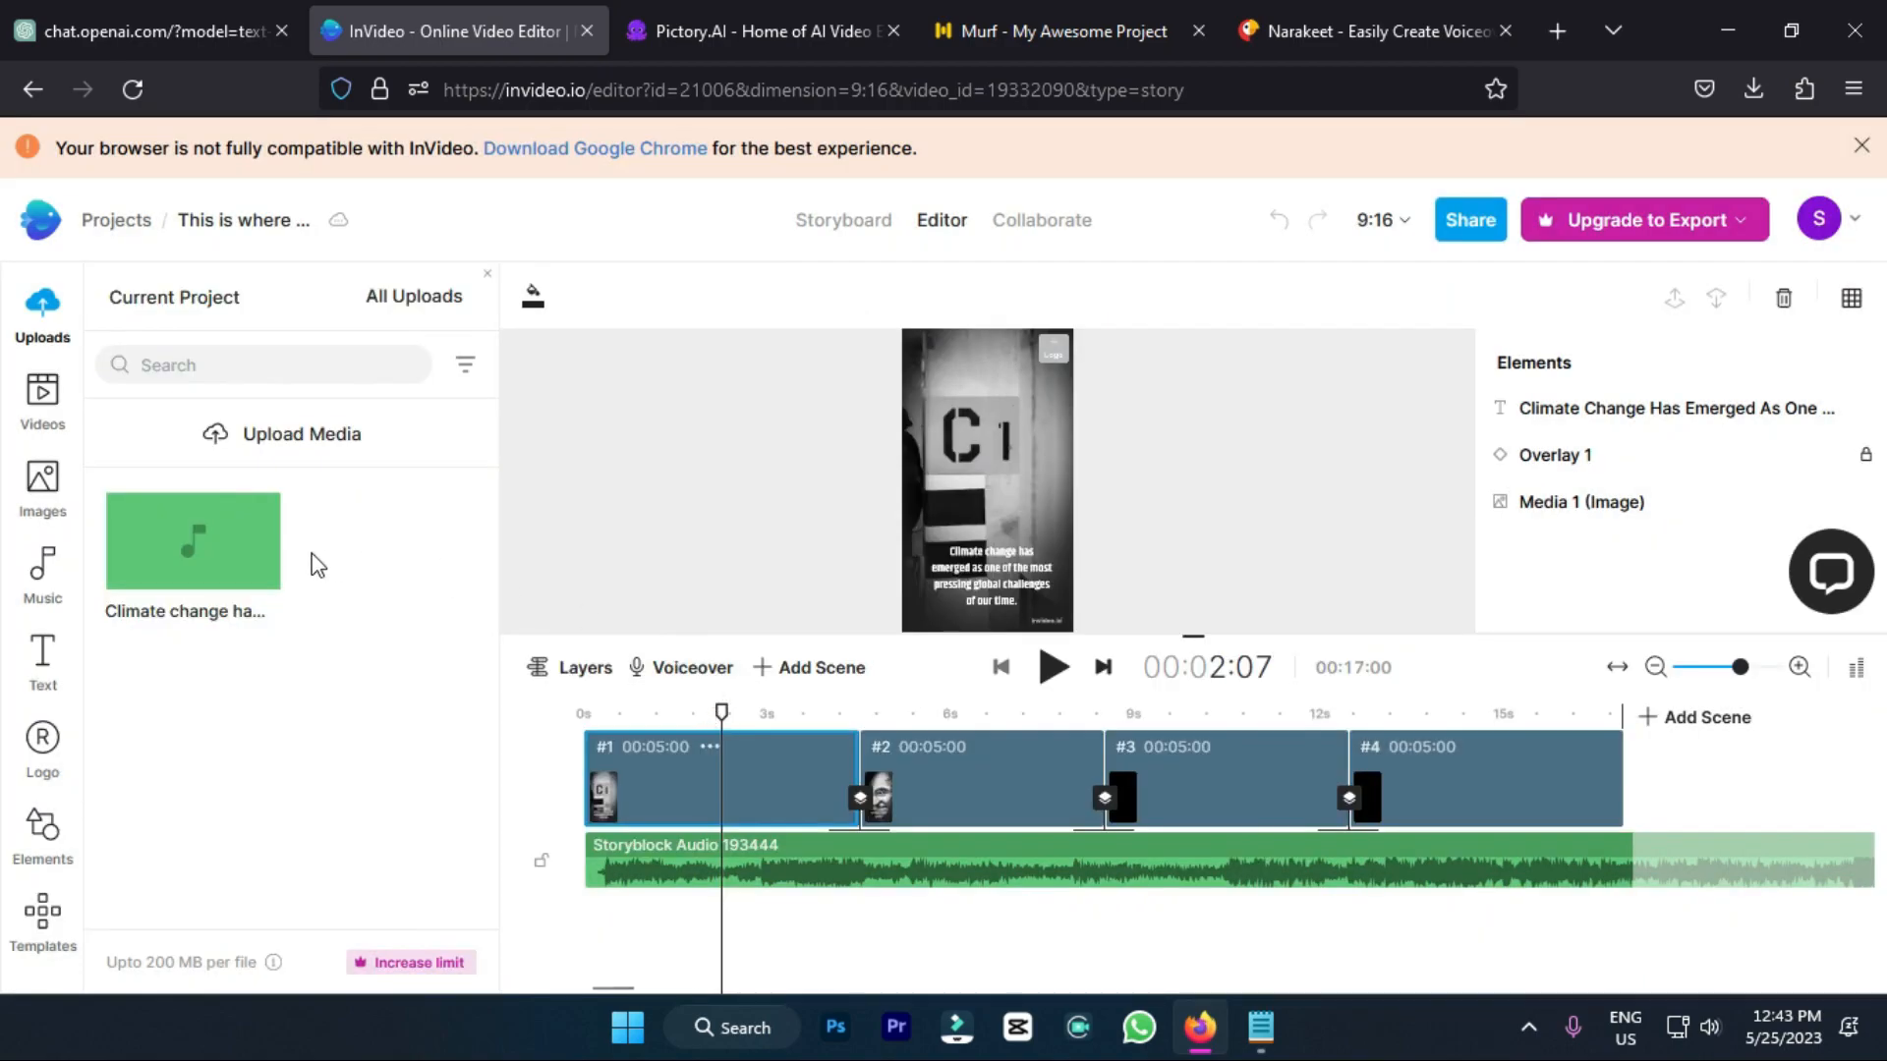
drag(716, 714, 354, 725)
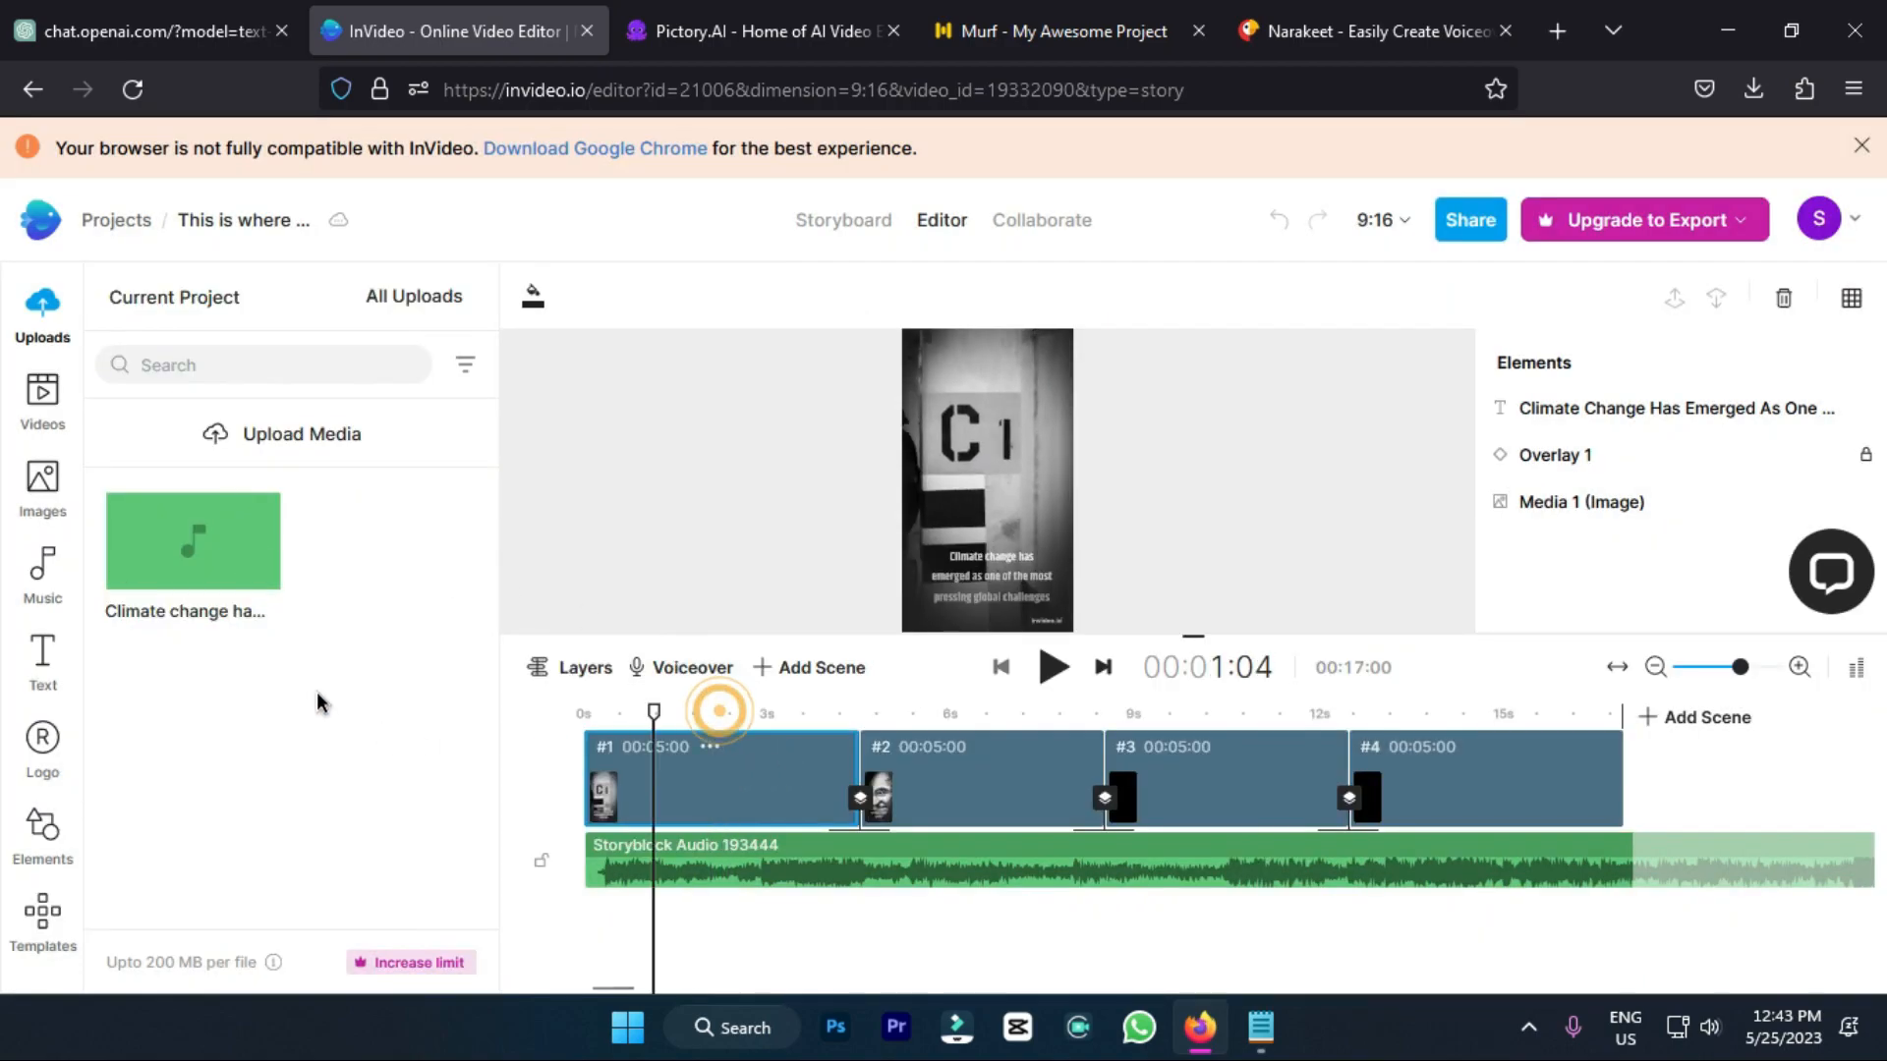
Step: Delete the Storyblock Audio 193444 track and add the uploaded climate change voice-over to the timeline in its place
click(800, 859)
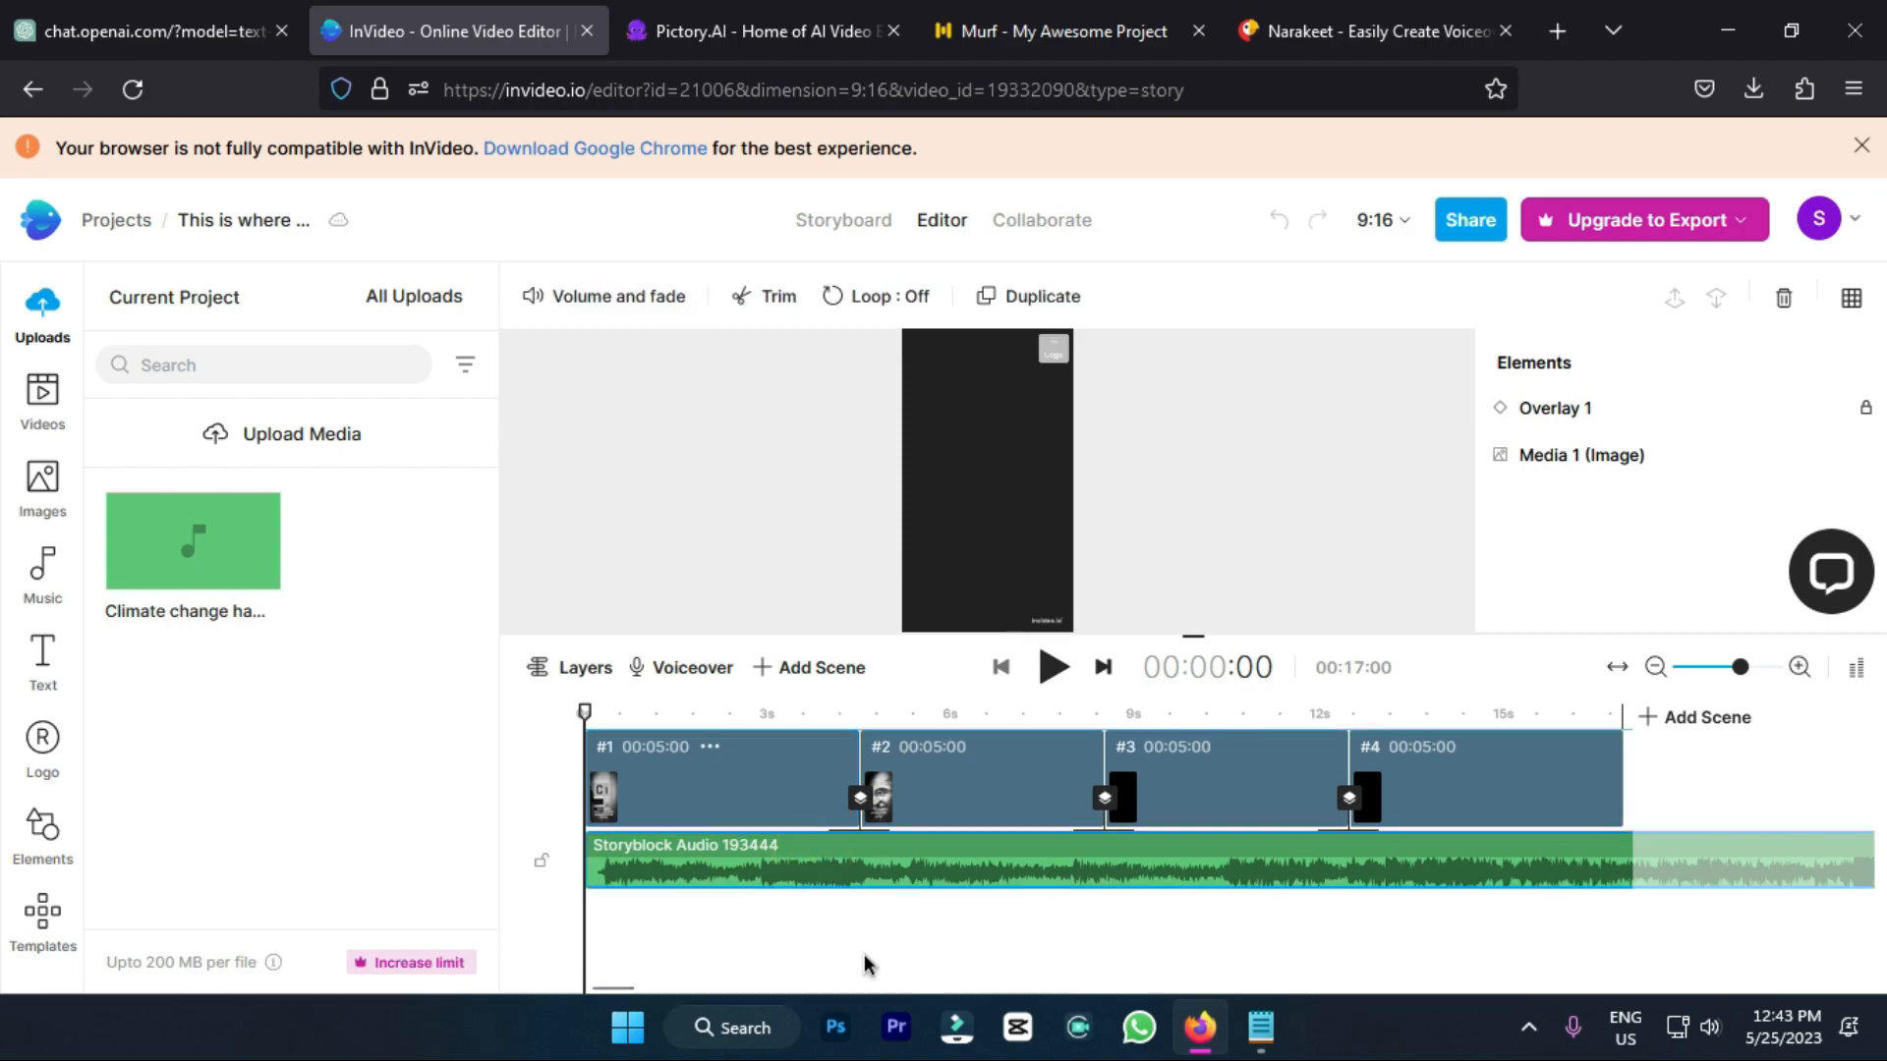
key(Delete)
drag(246, 556, 564, 870)
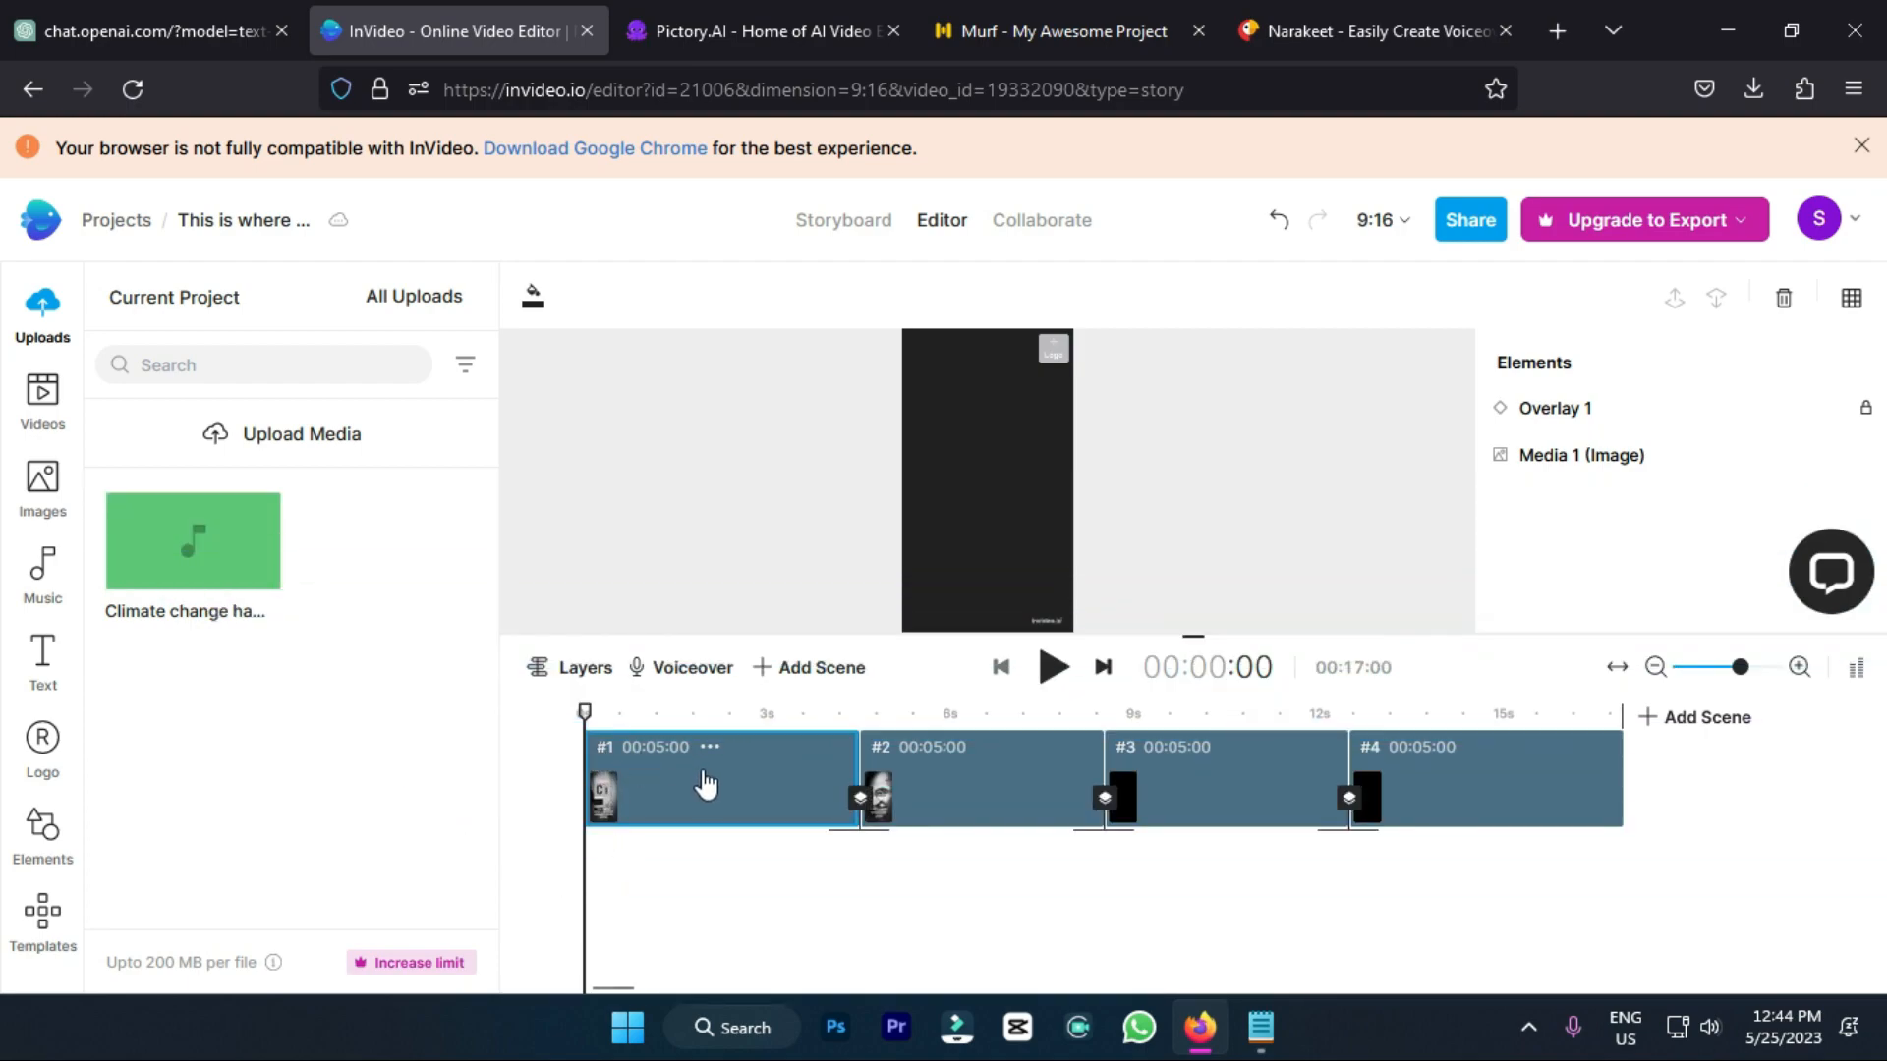
click(256, 566)
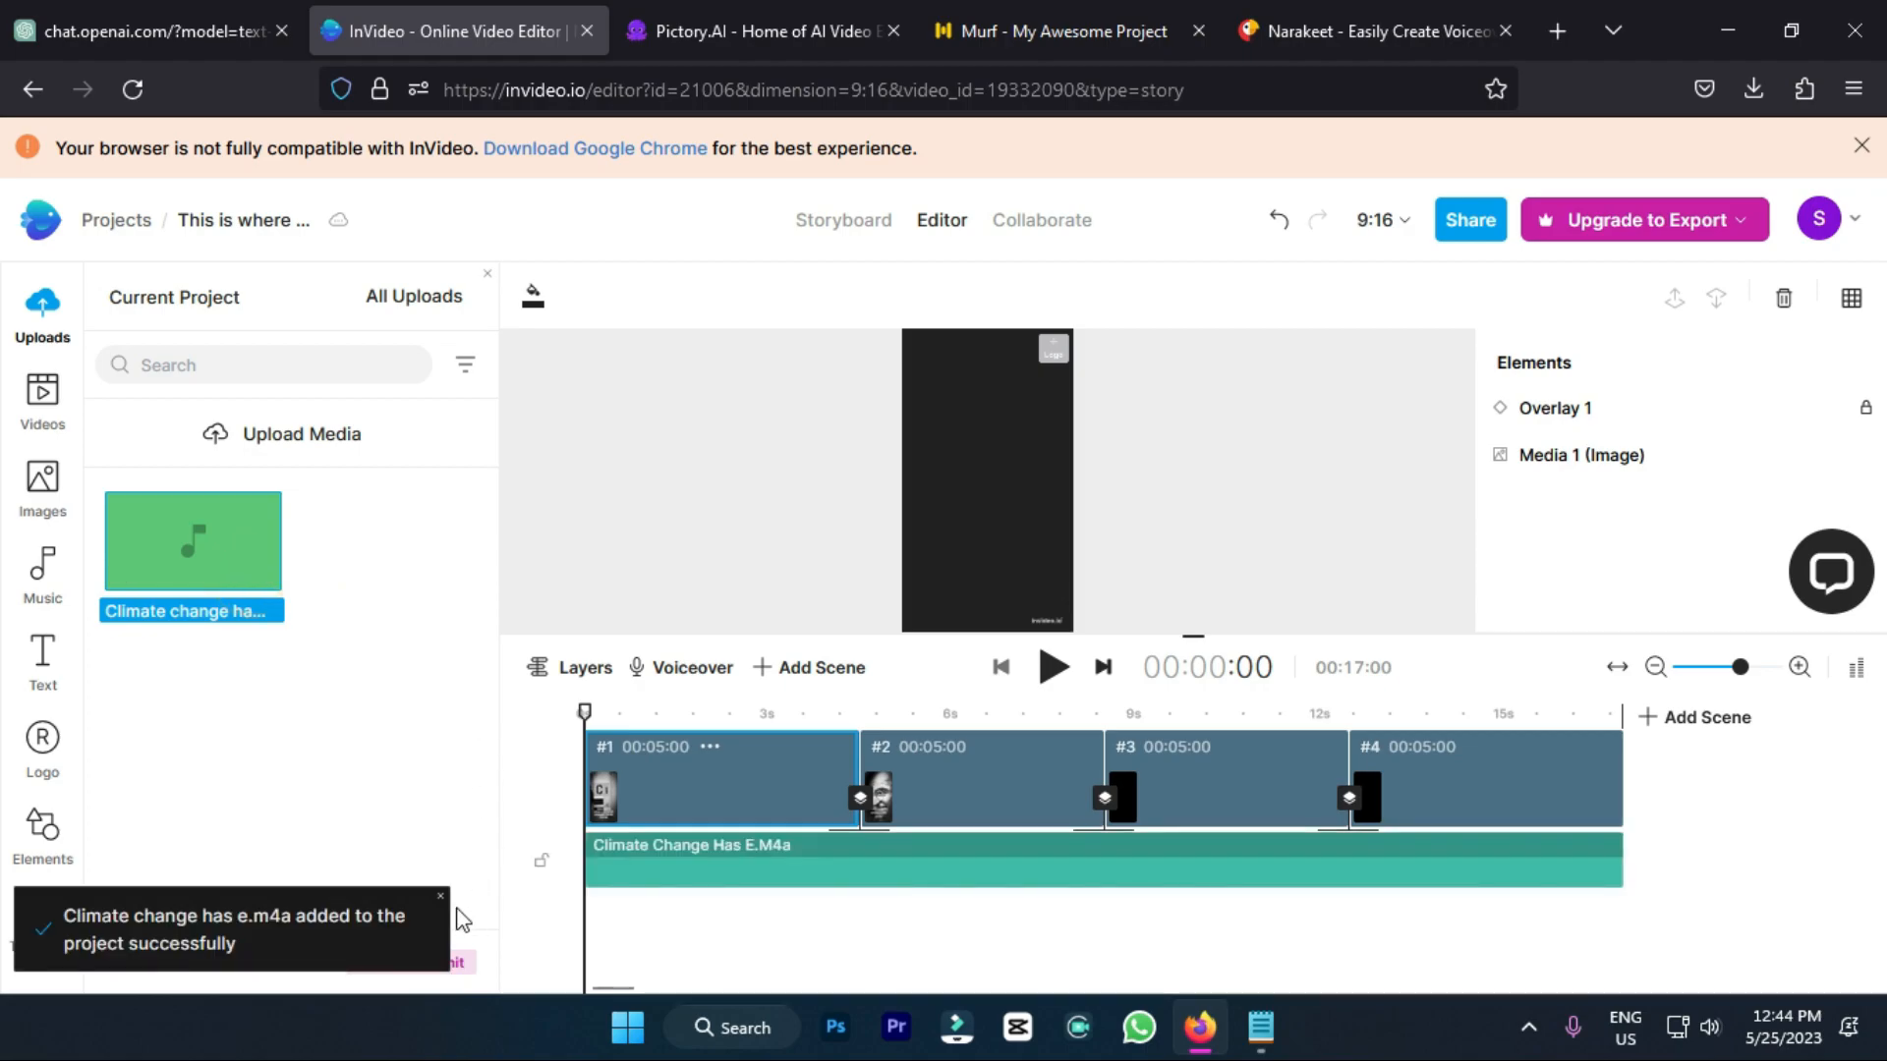
Step: Play the opening scenes with the voice-over track, pause, and move the playhead back into scene 1
click(854, 884)
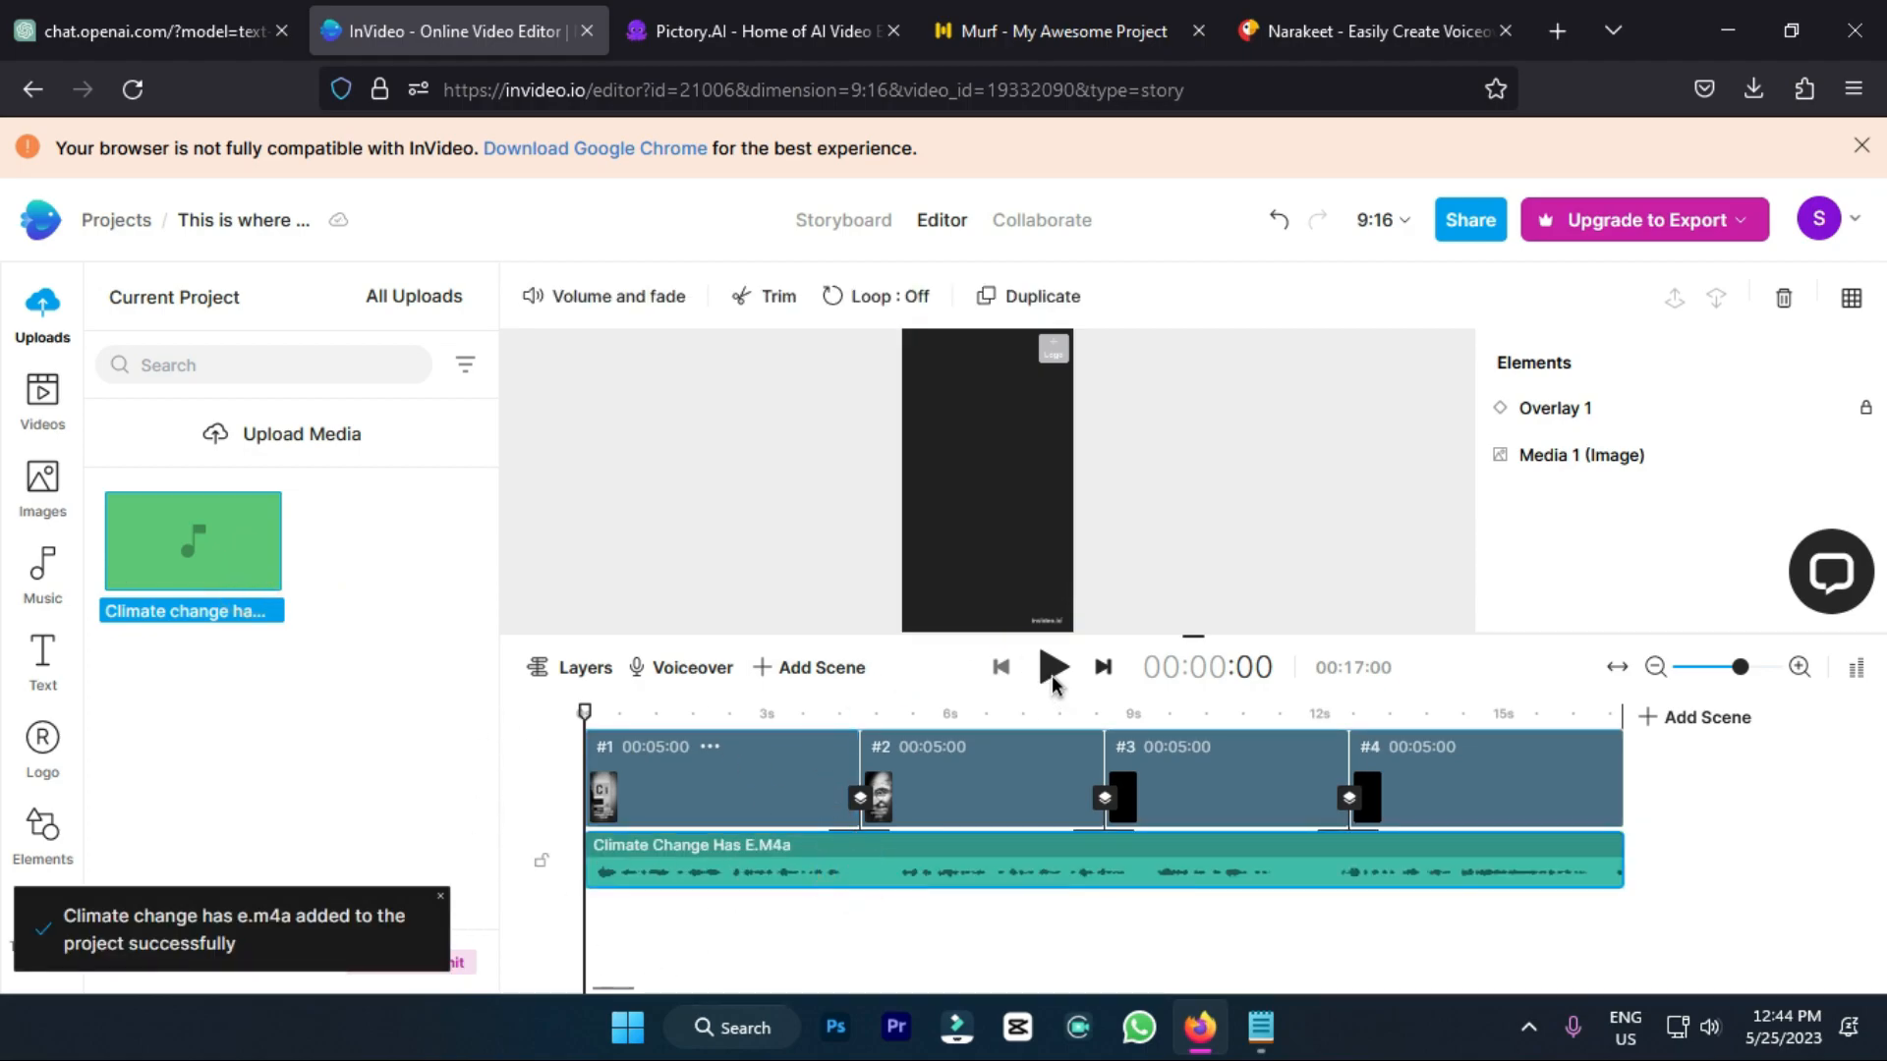
click(1052, 672)
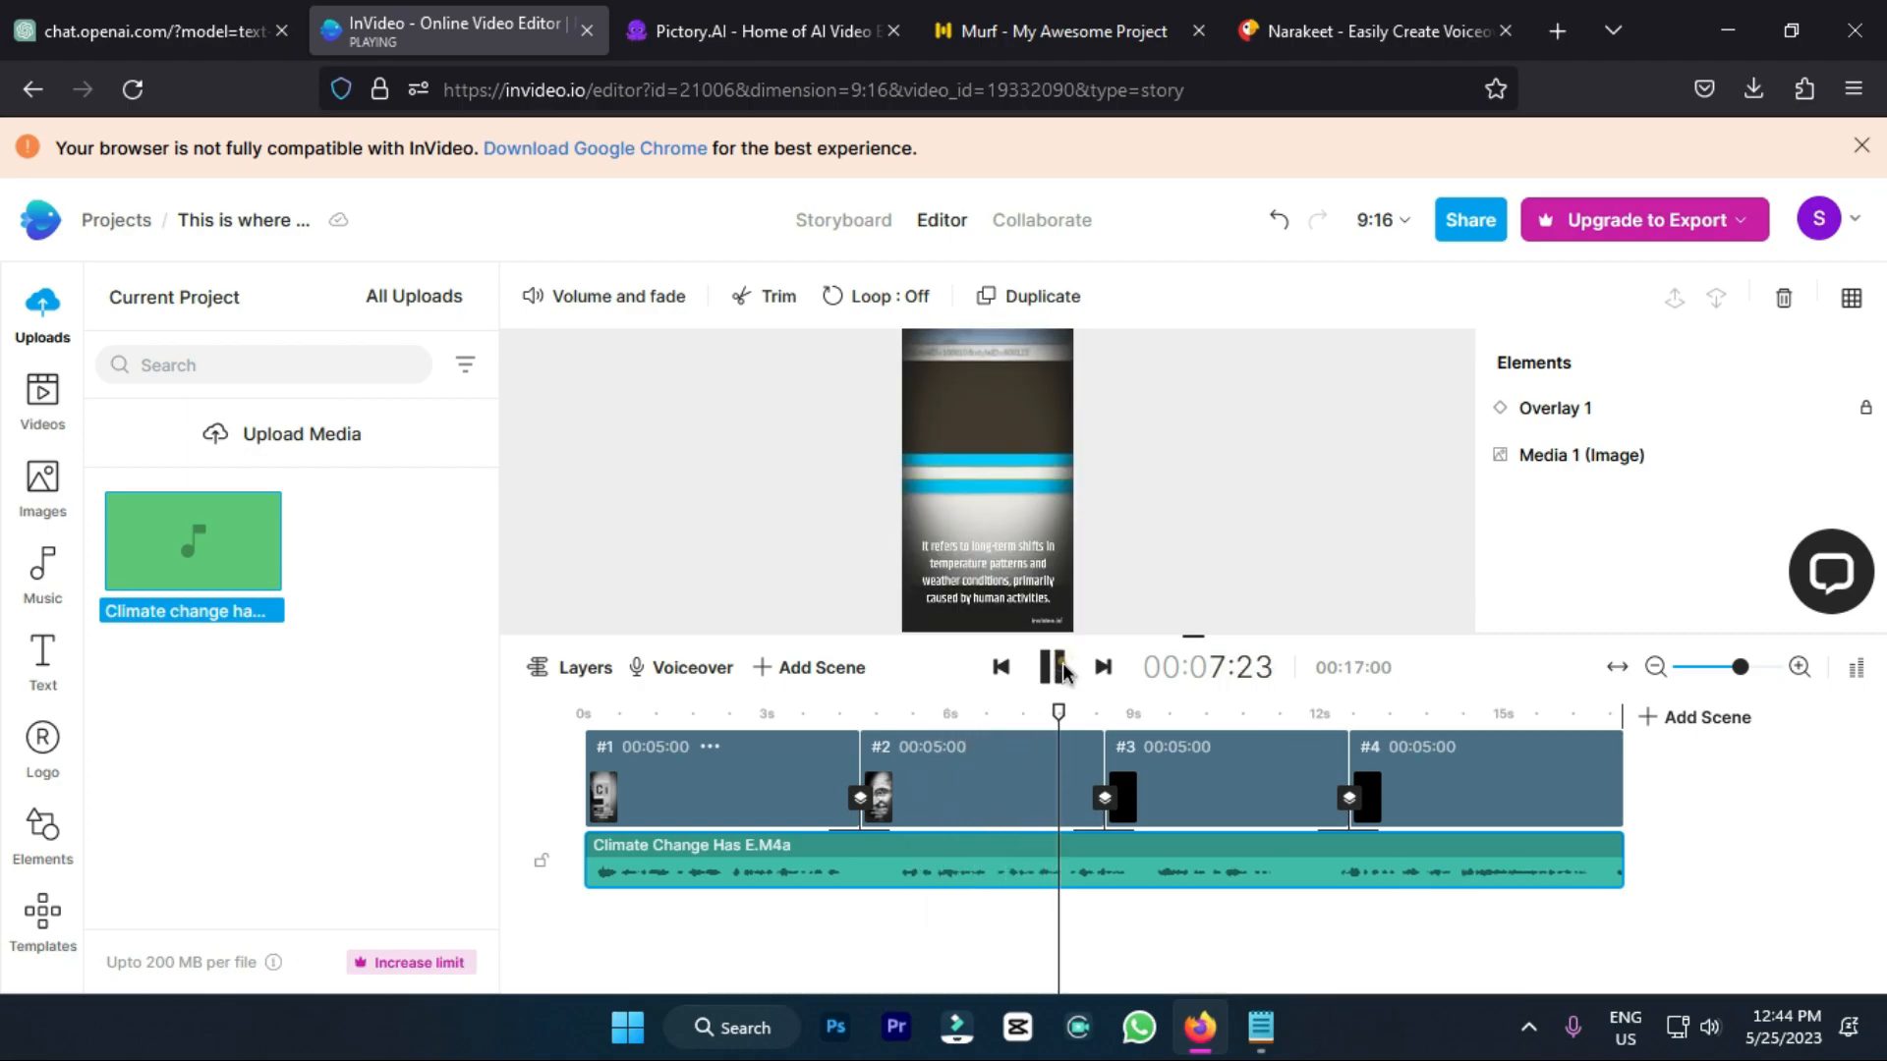
click(1052, 666)
drag(1059, 712, 657, 786)
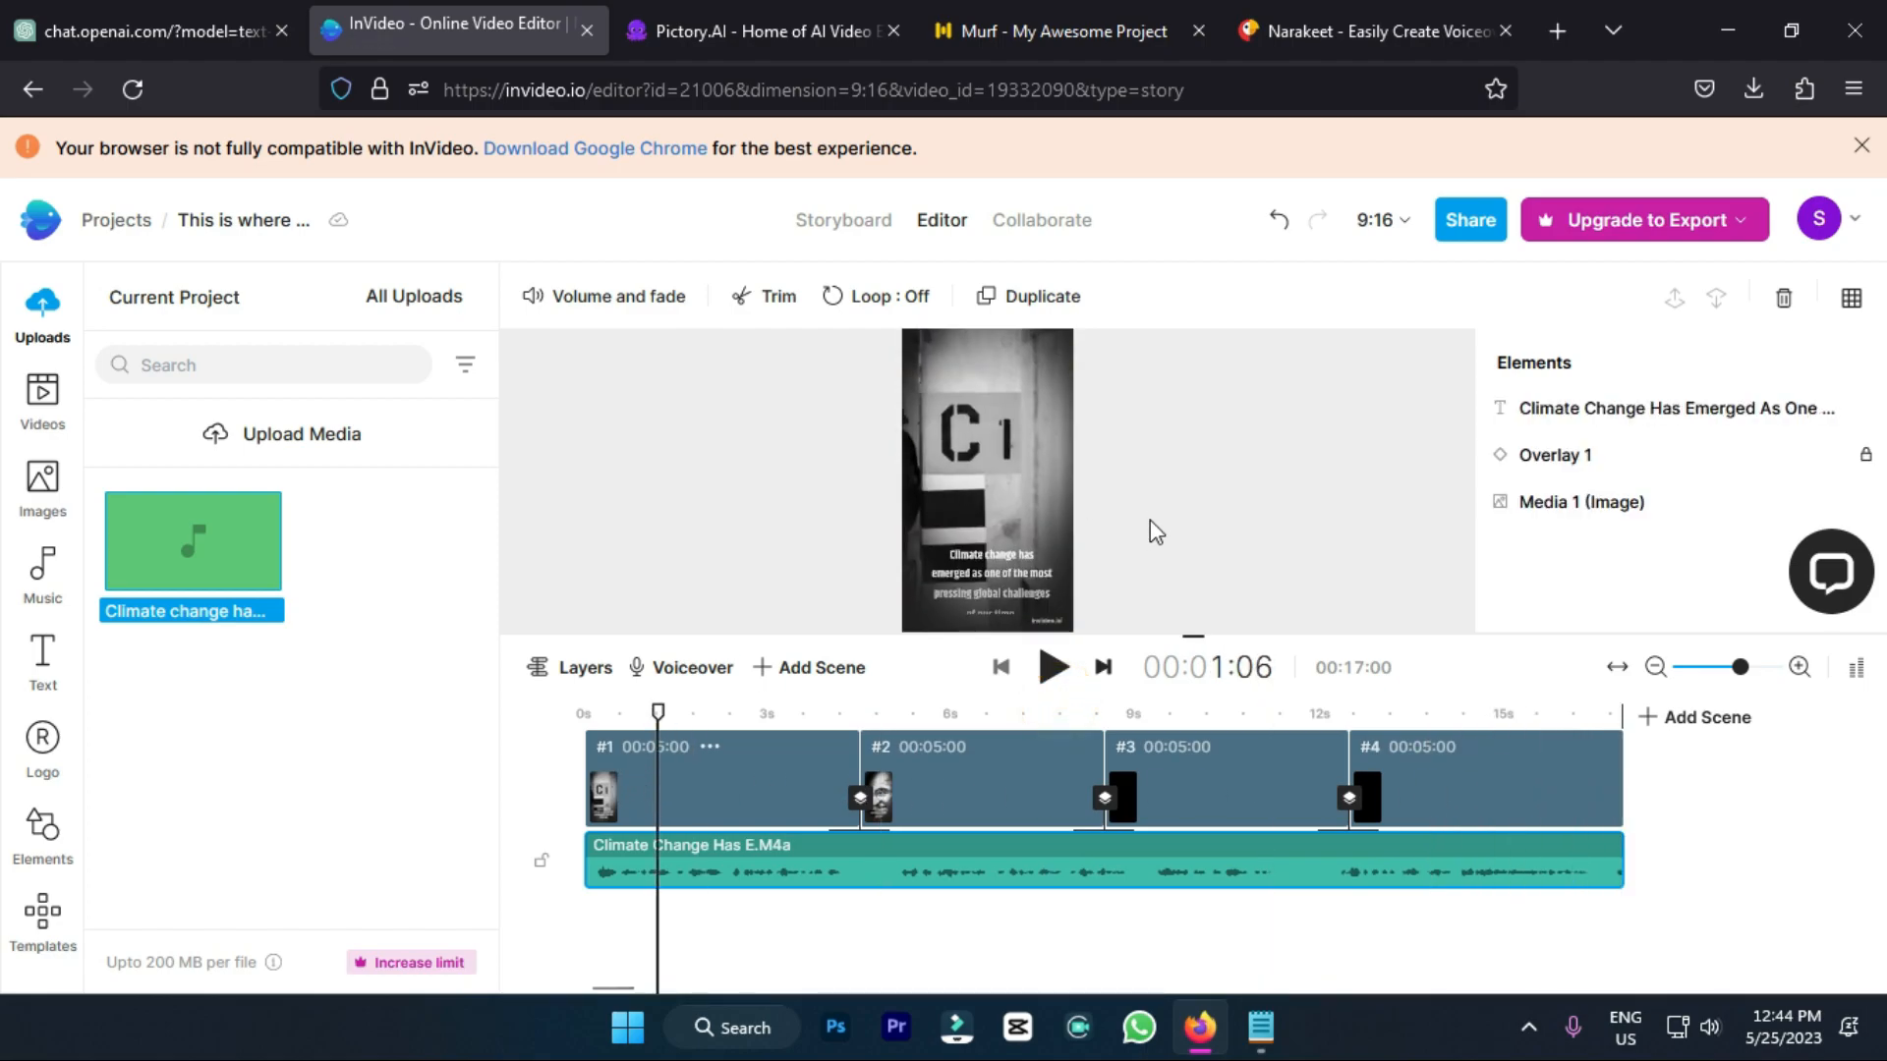
Step: Switch to Pictory, preview the whole generated video, skipping ahead to scene 3, and look over the storyboard scenes
click(816, 20)
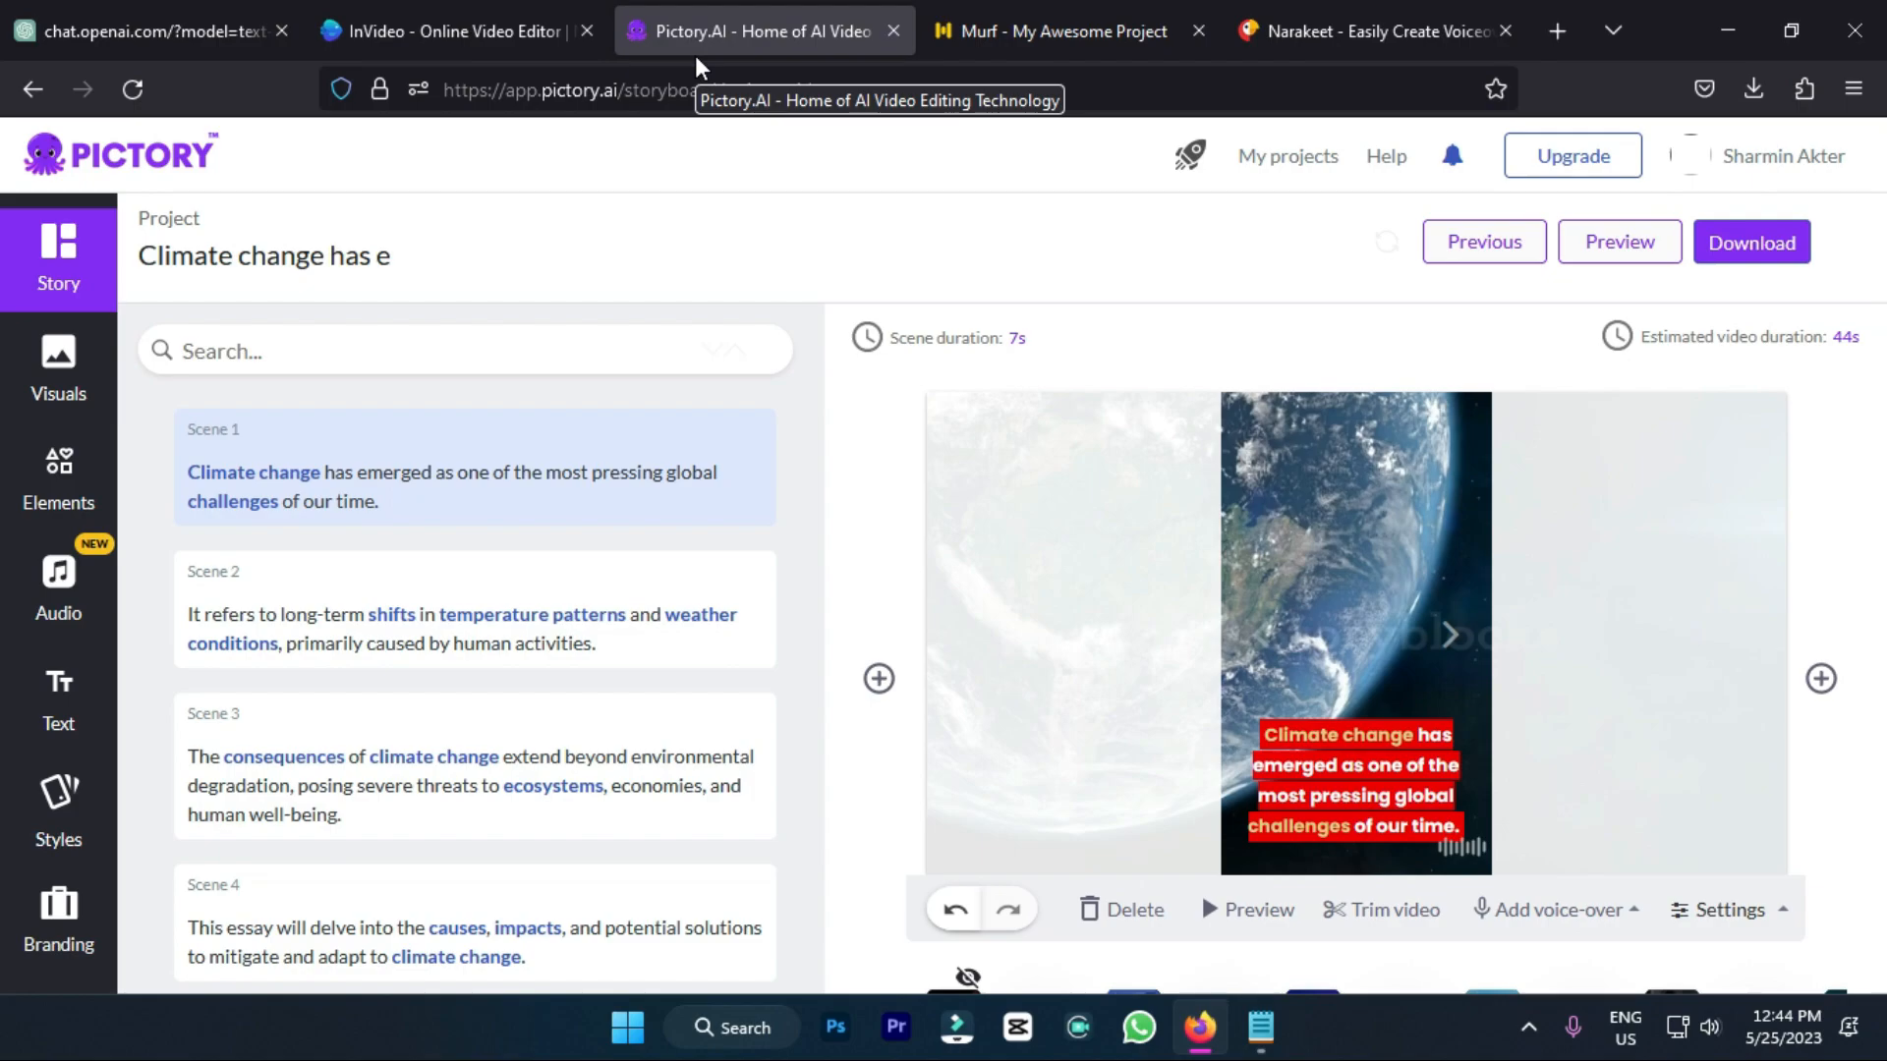
scroll(1262, 892, down, 1)
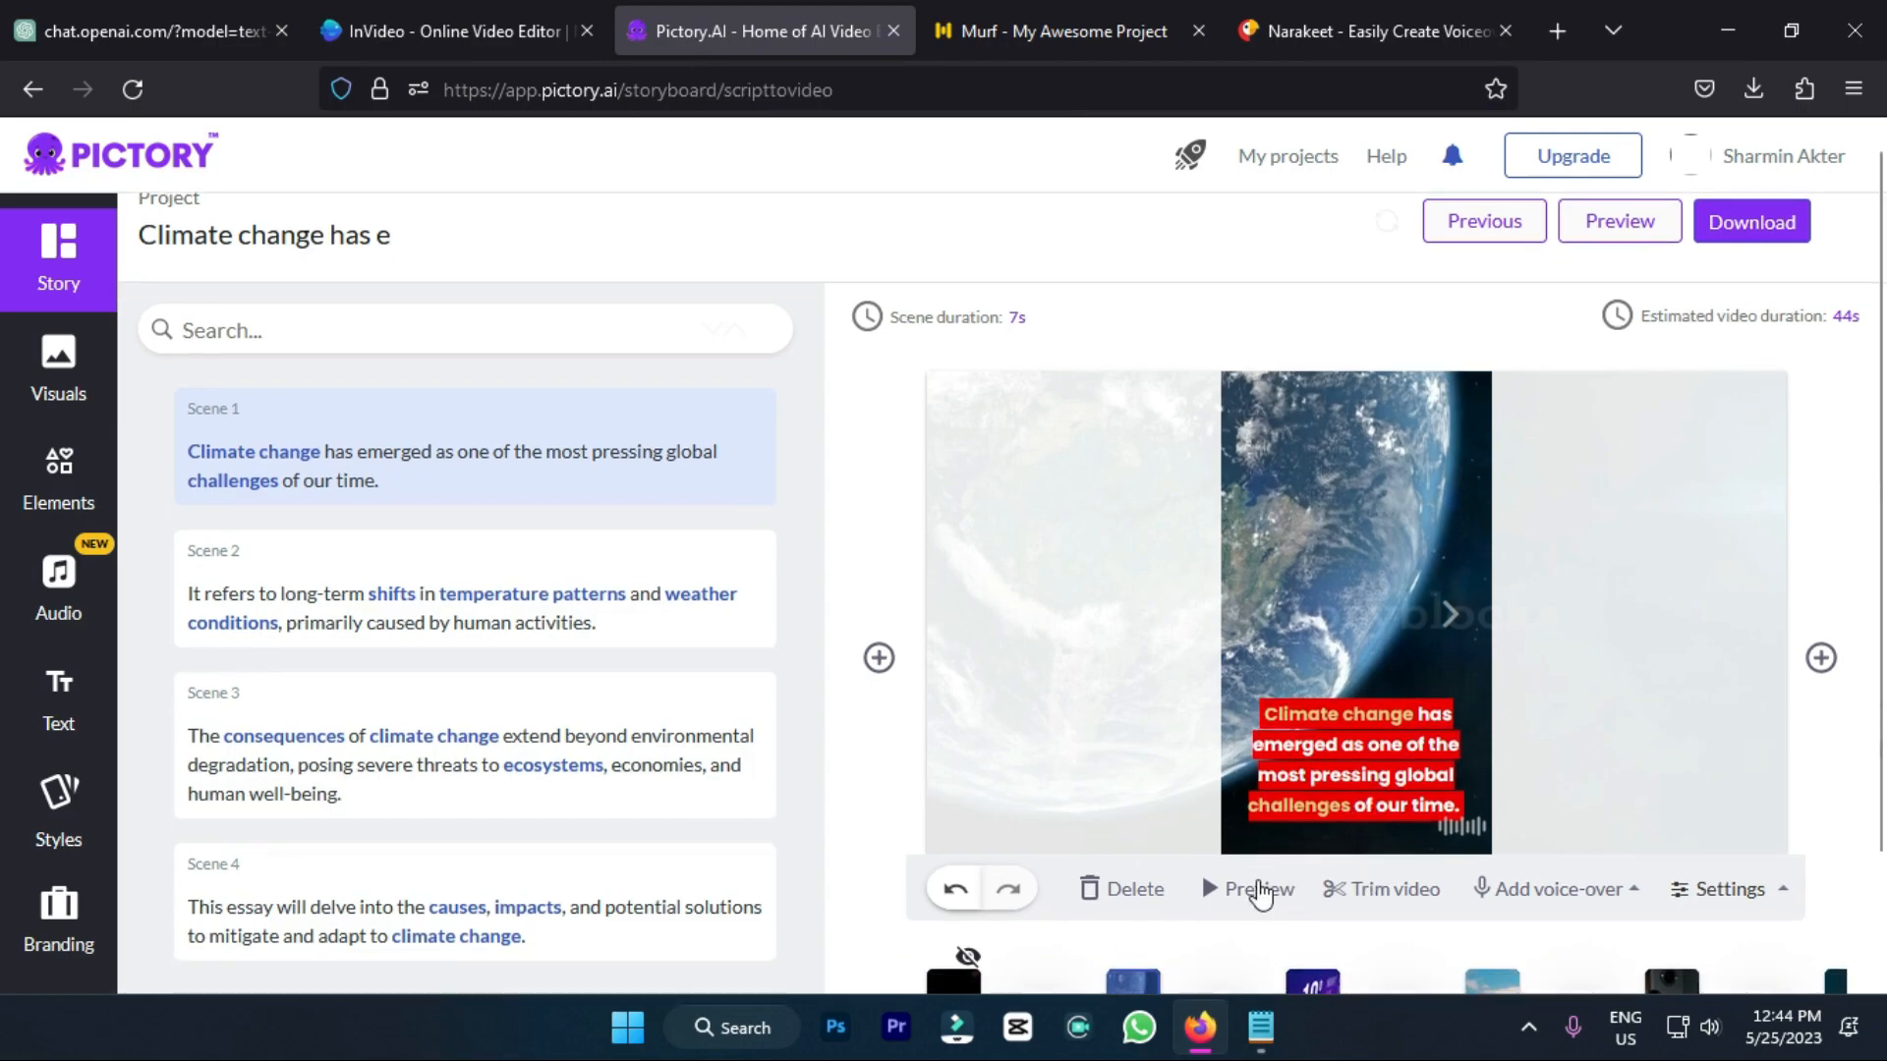
scroll(1256, 889, down, 1)
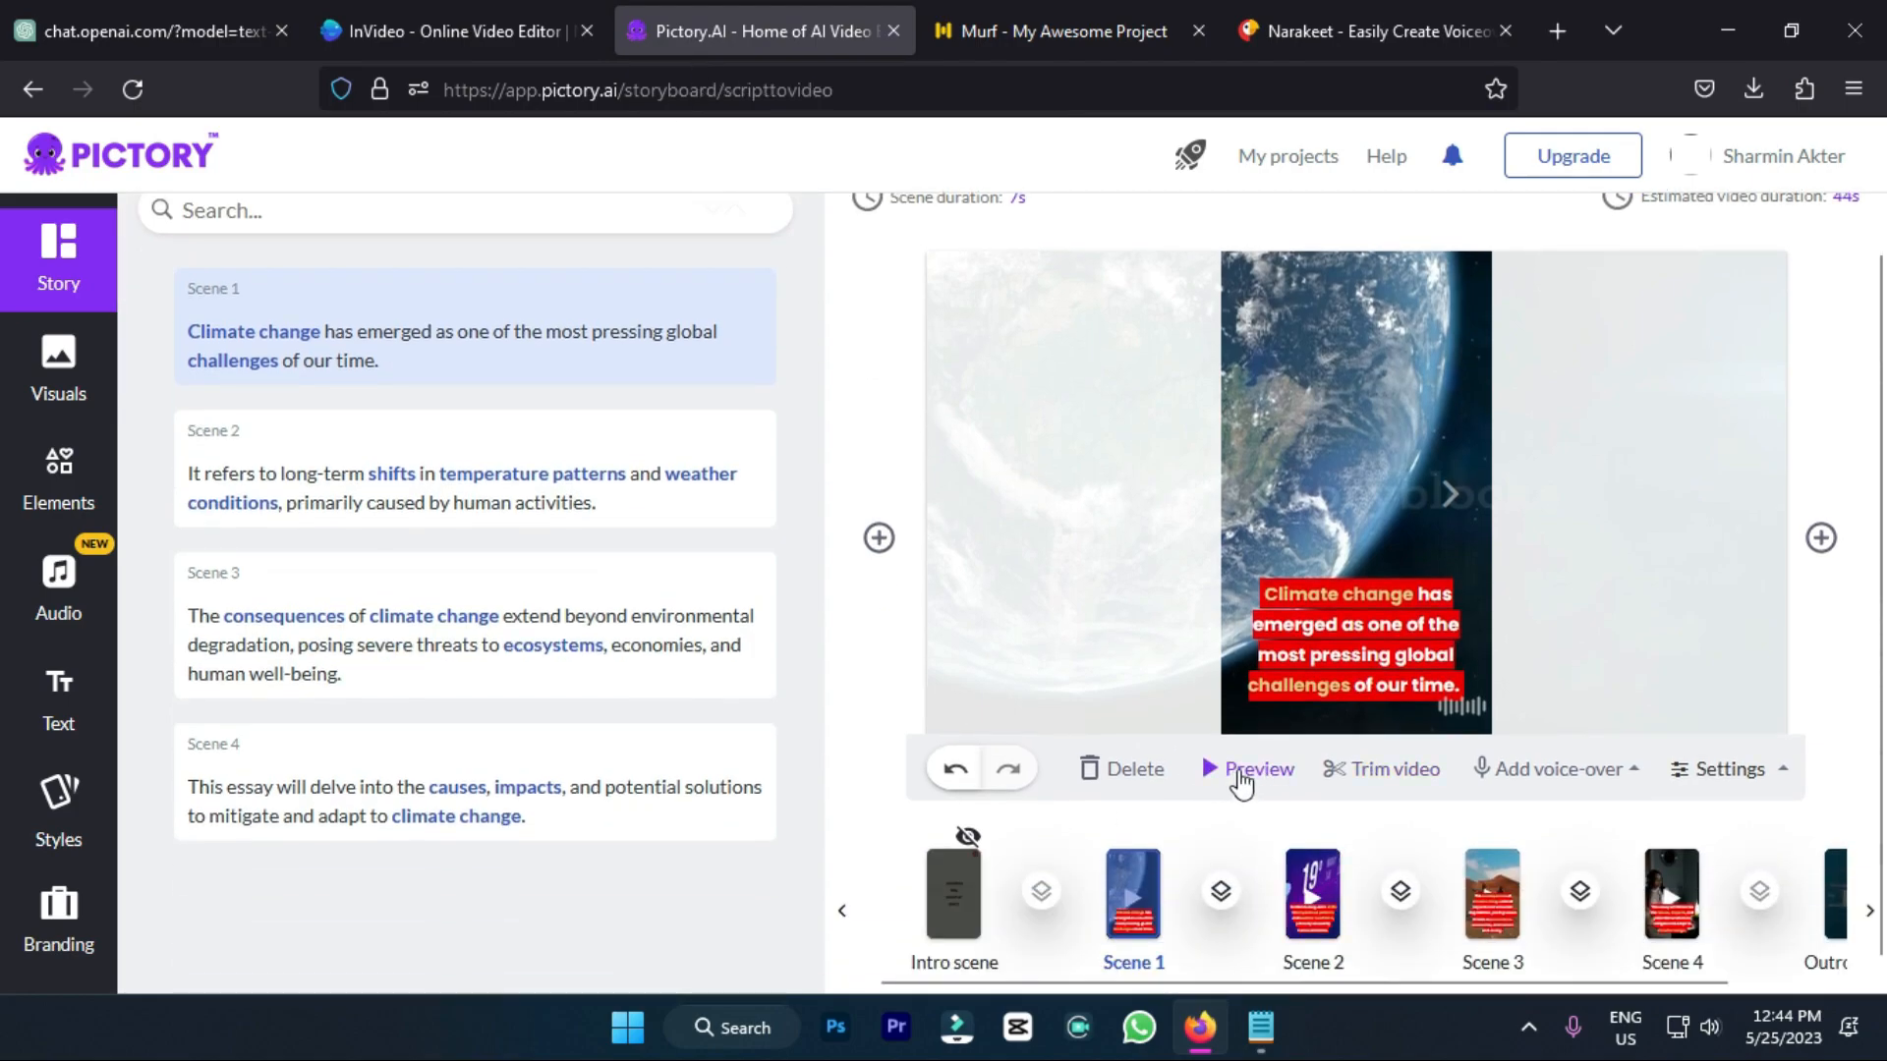
scroll(1396, 590, up, 1)
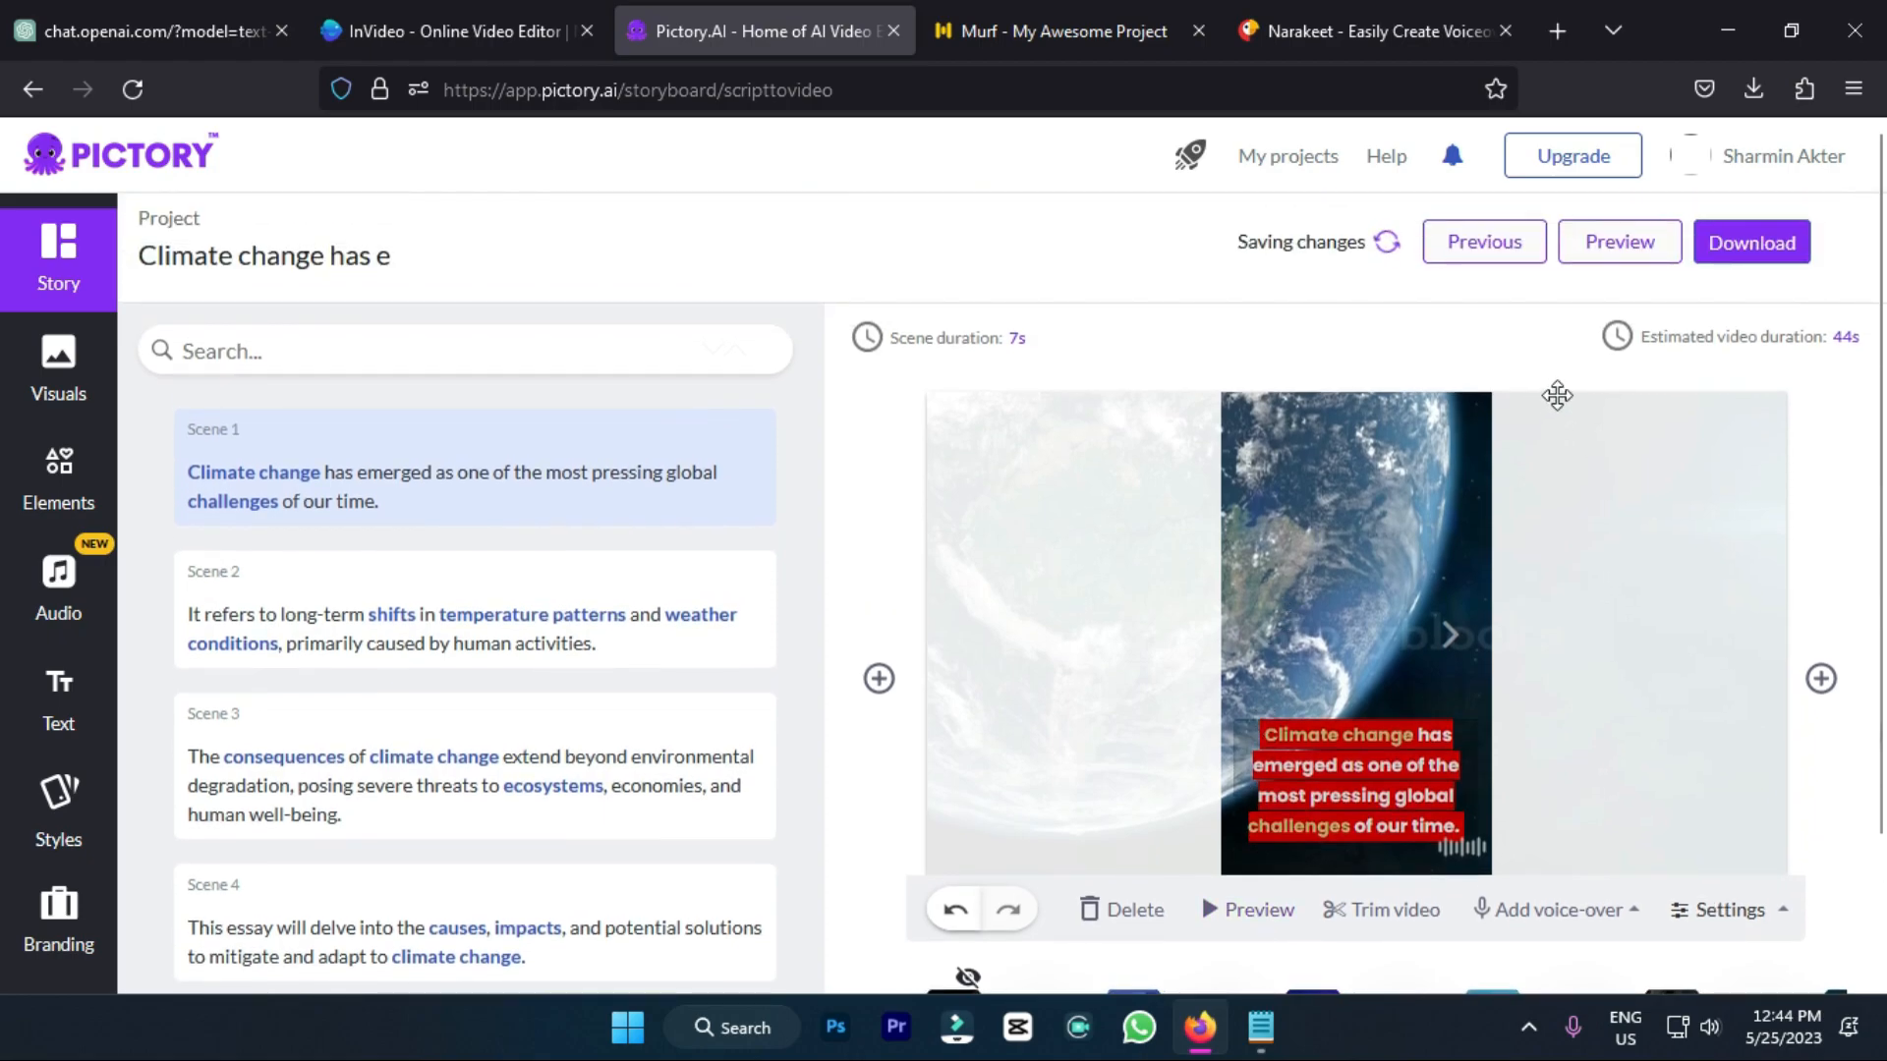
click(1630, 250)
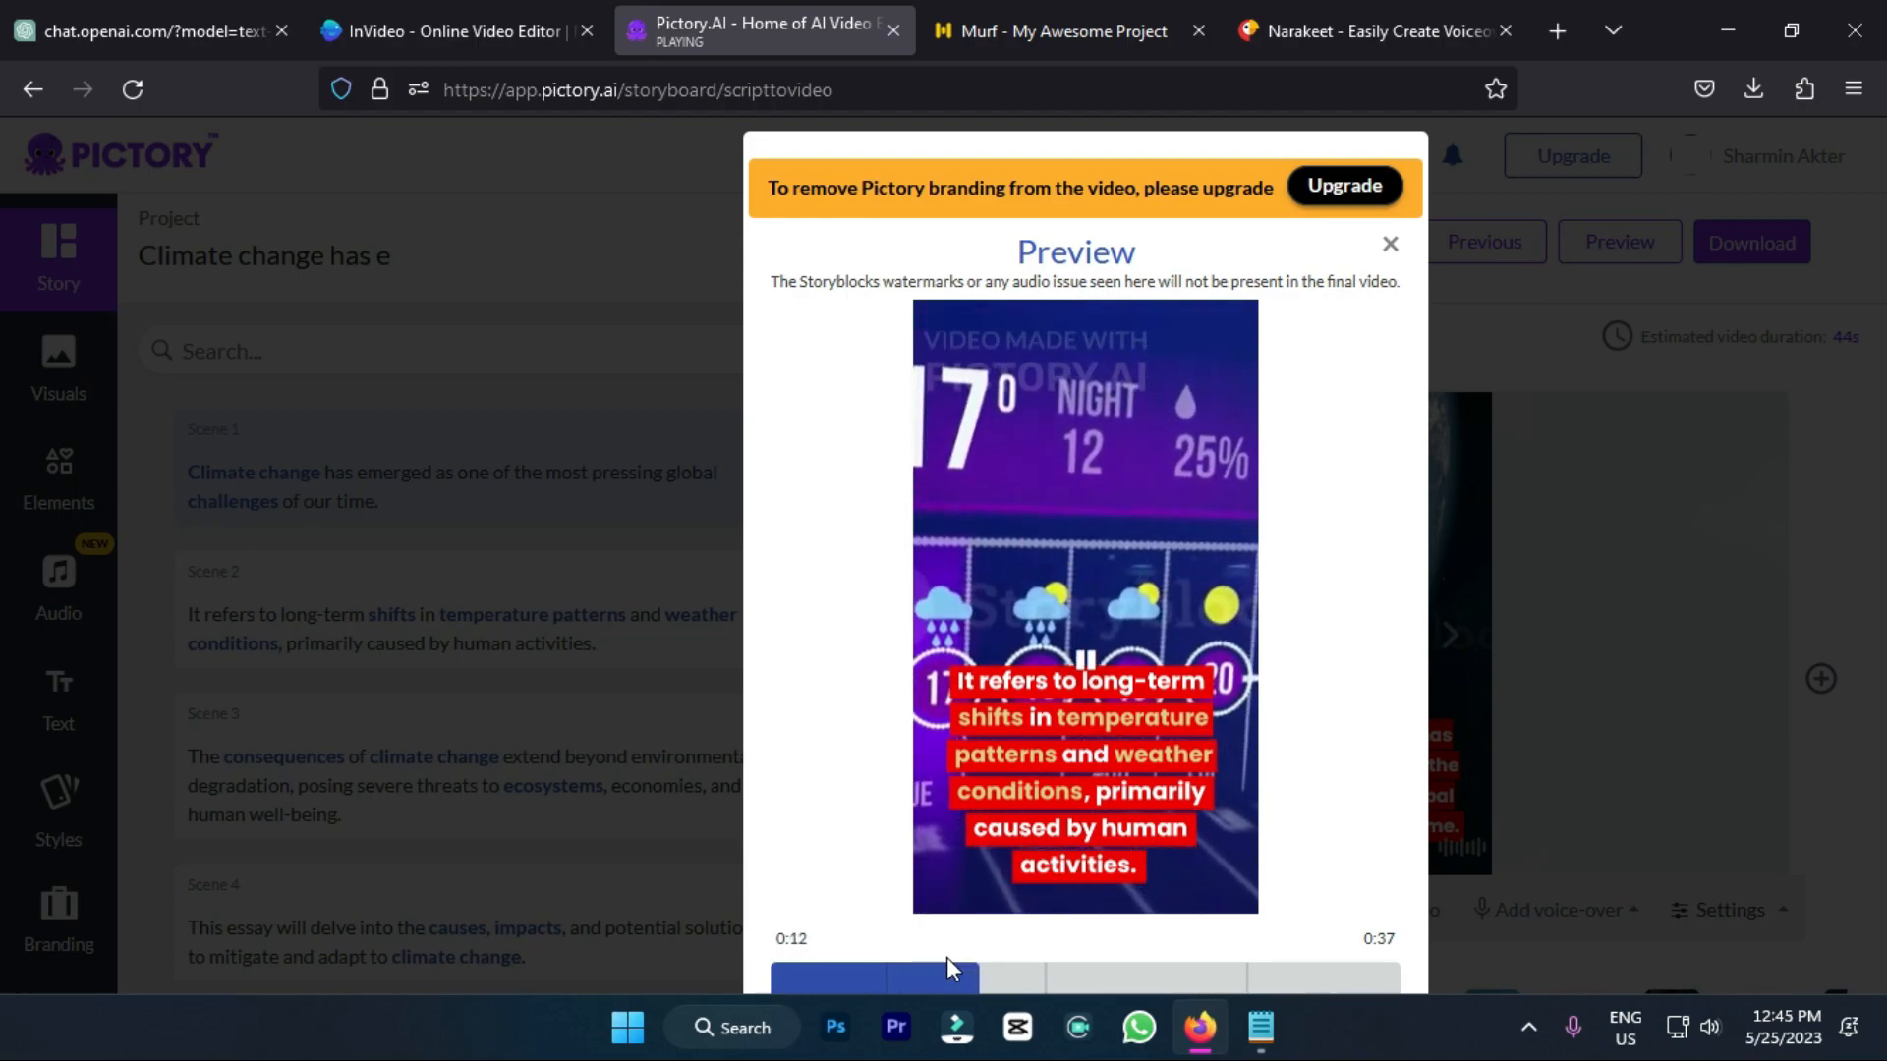
click(1075, 977)
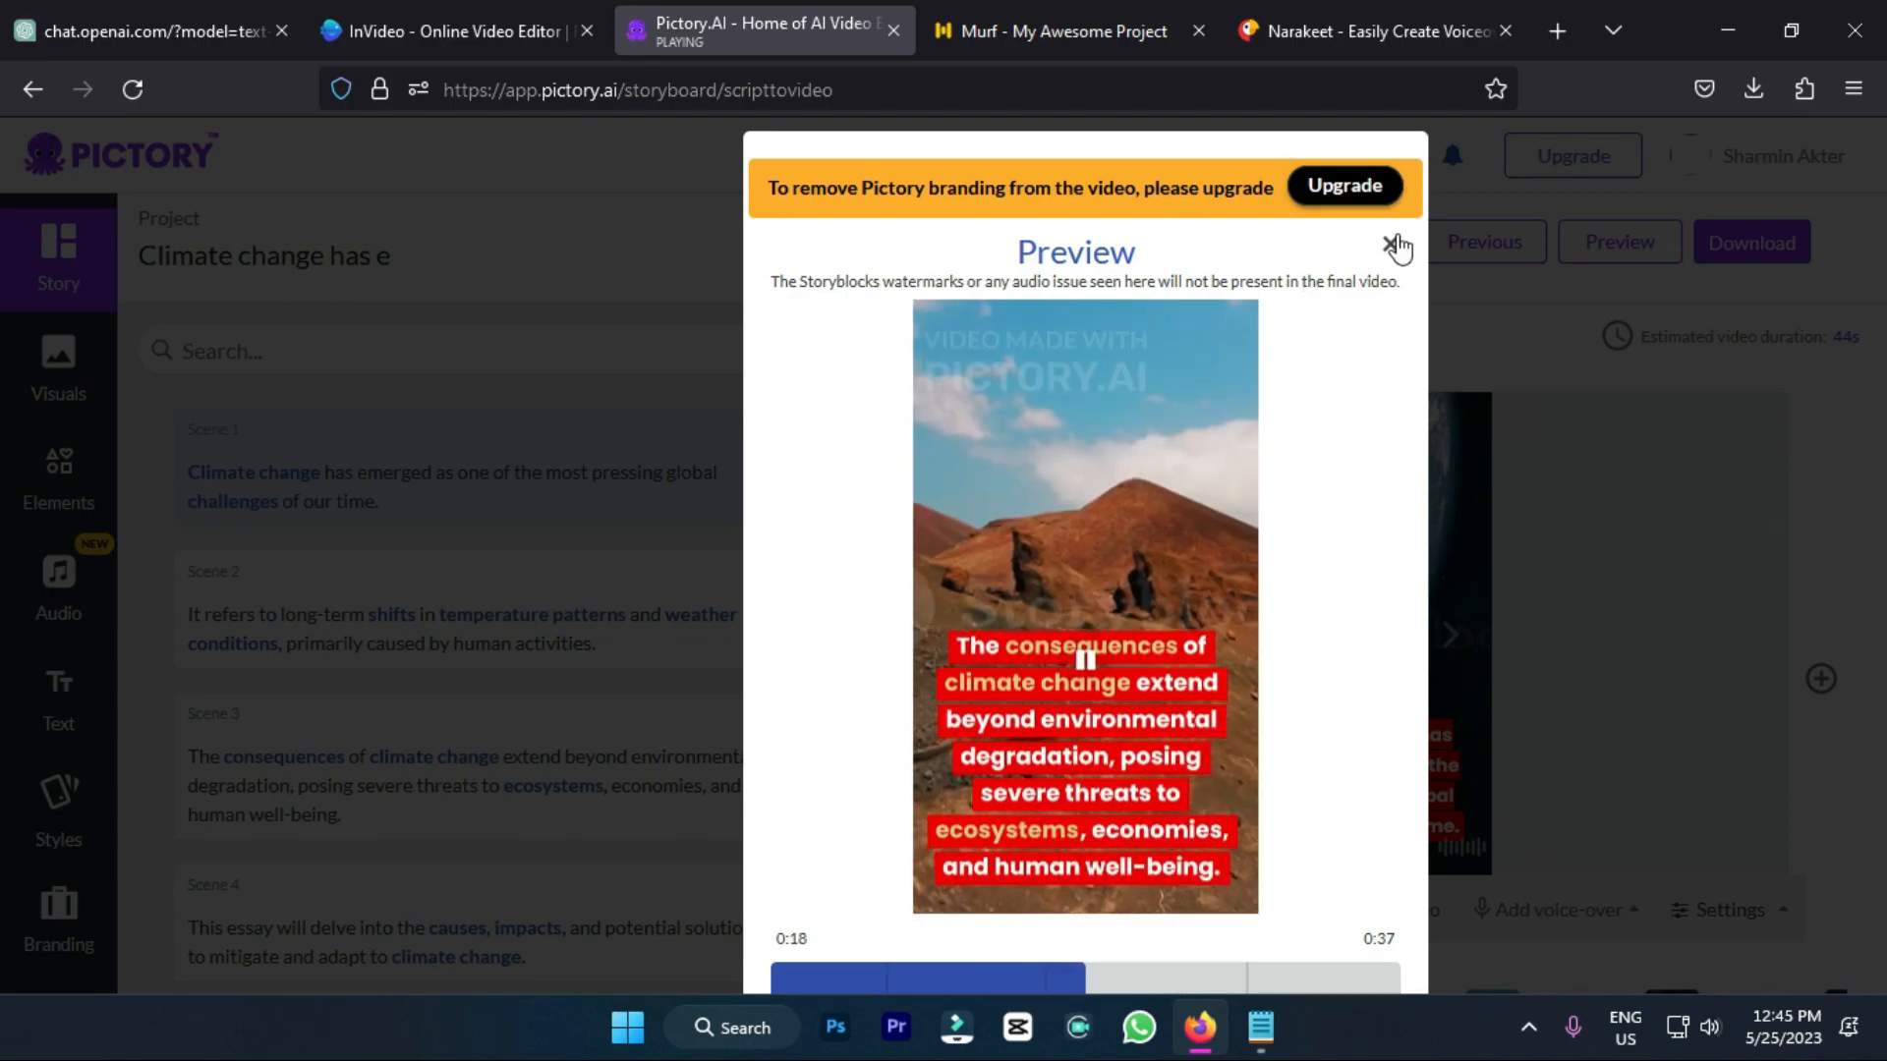
click(1390, 244)
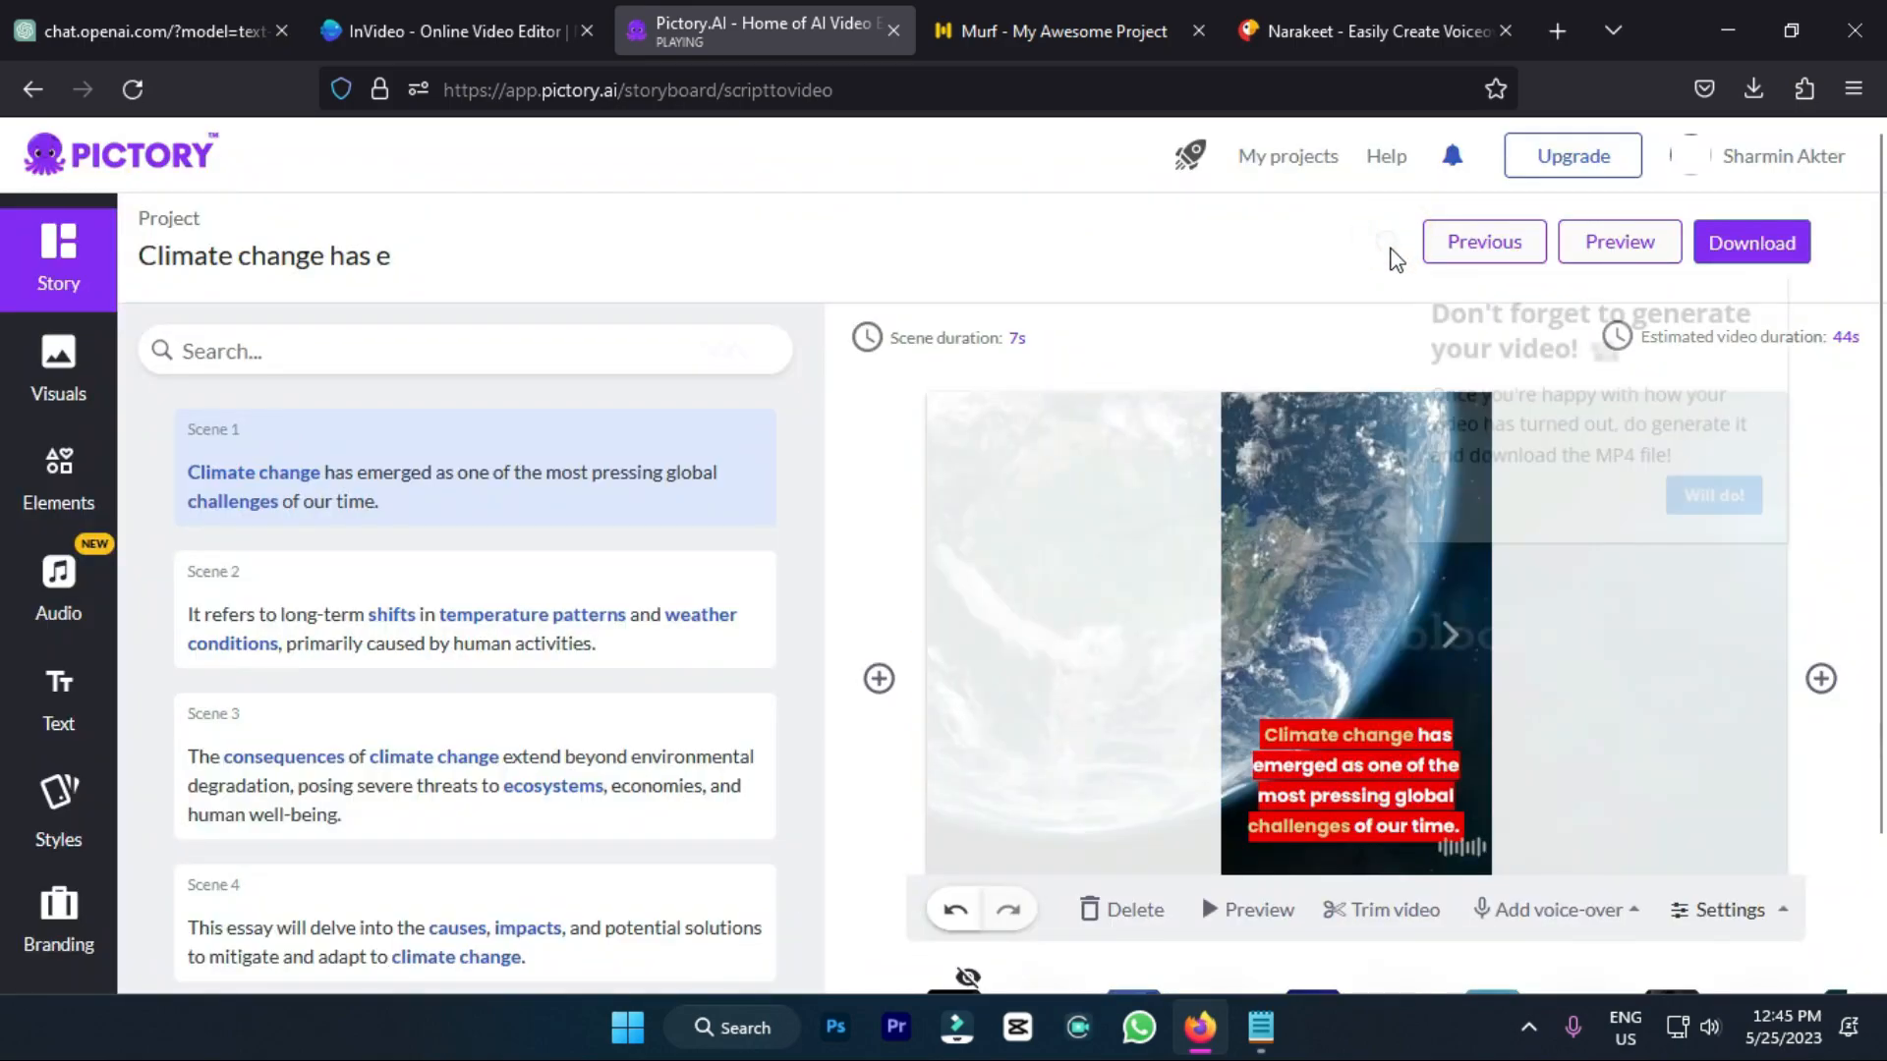
scroll(1108, 721, down, 3)
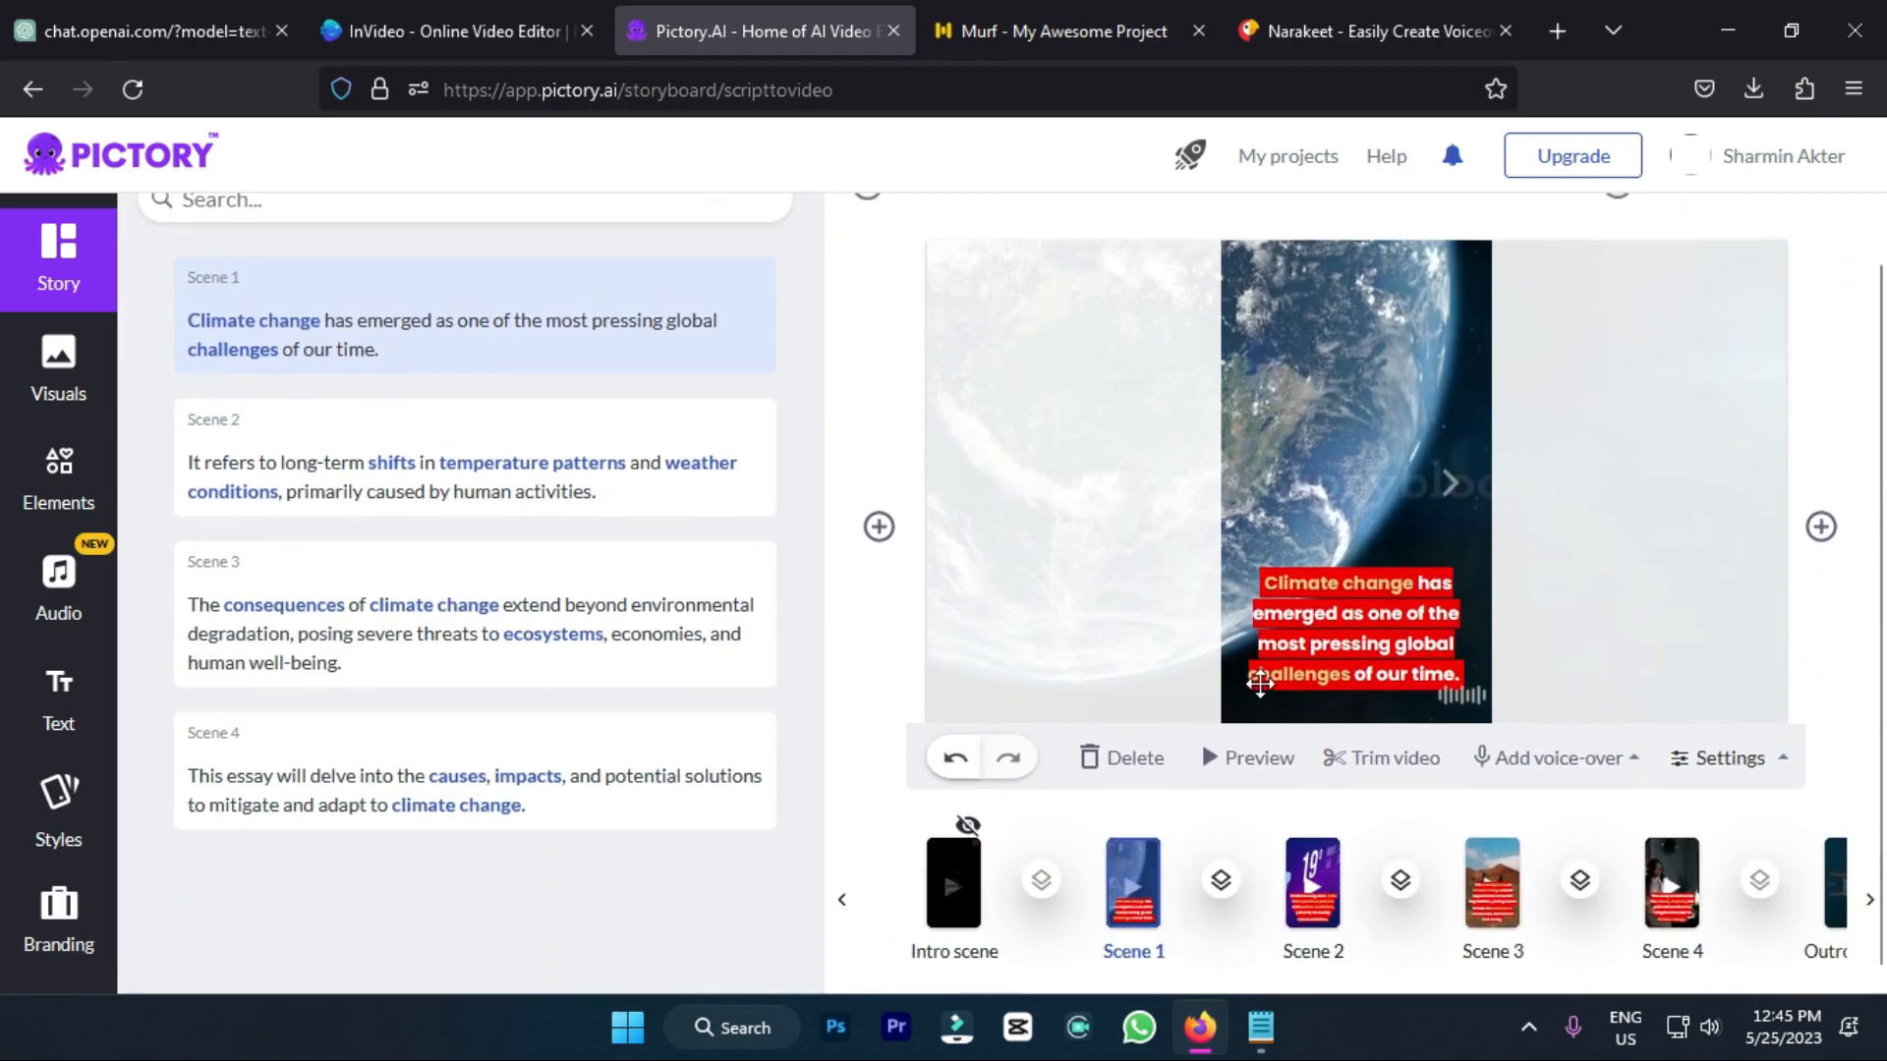
scroll(1253, 682, up, 2)
scroll(1253, 682, up, 1)
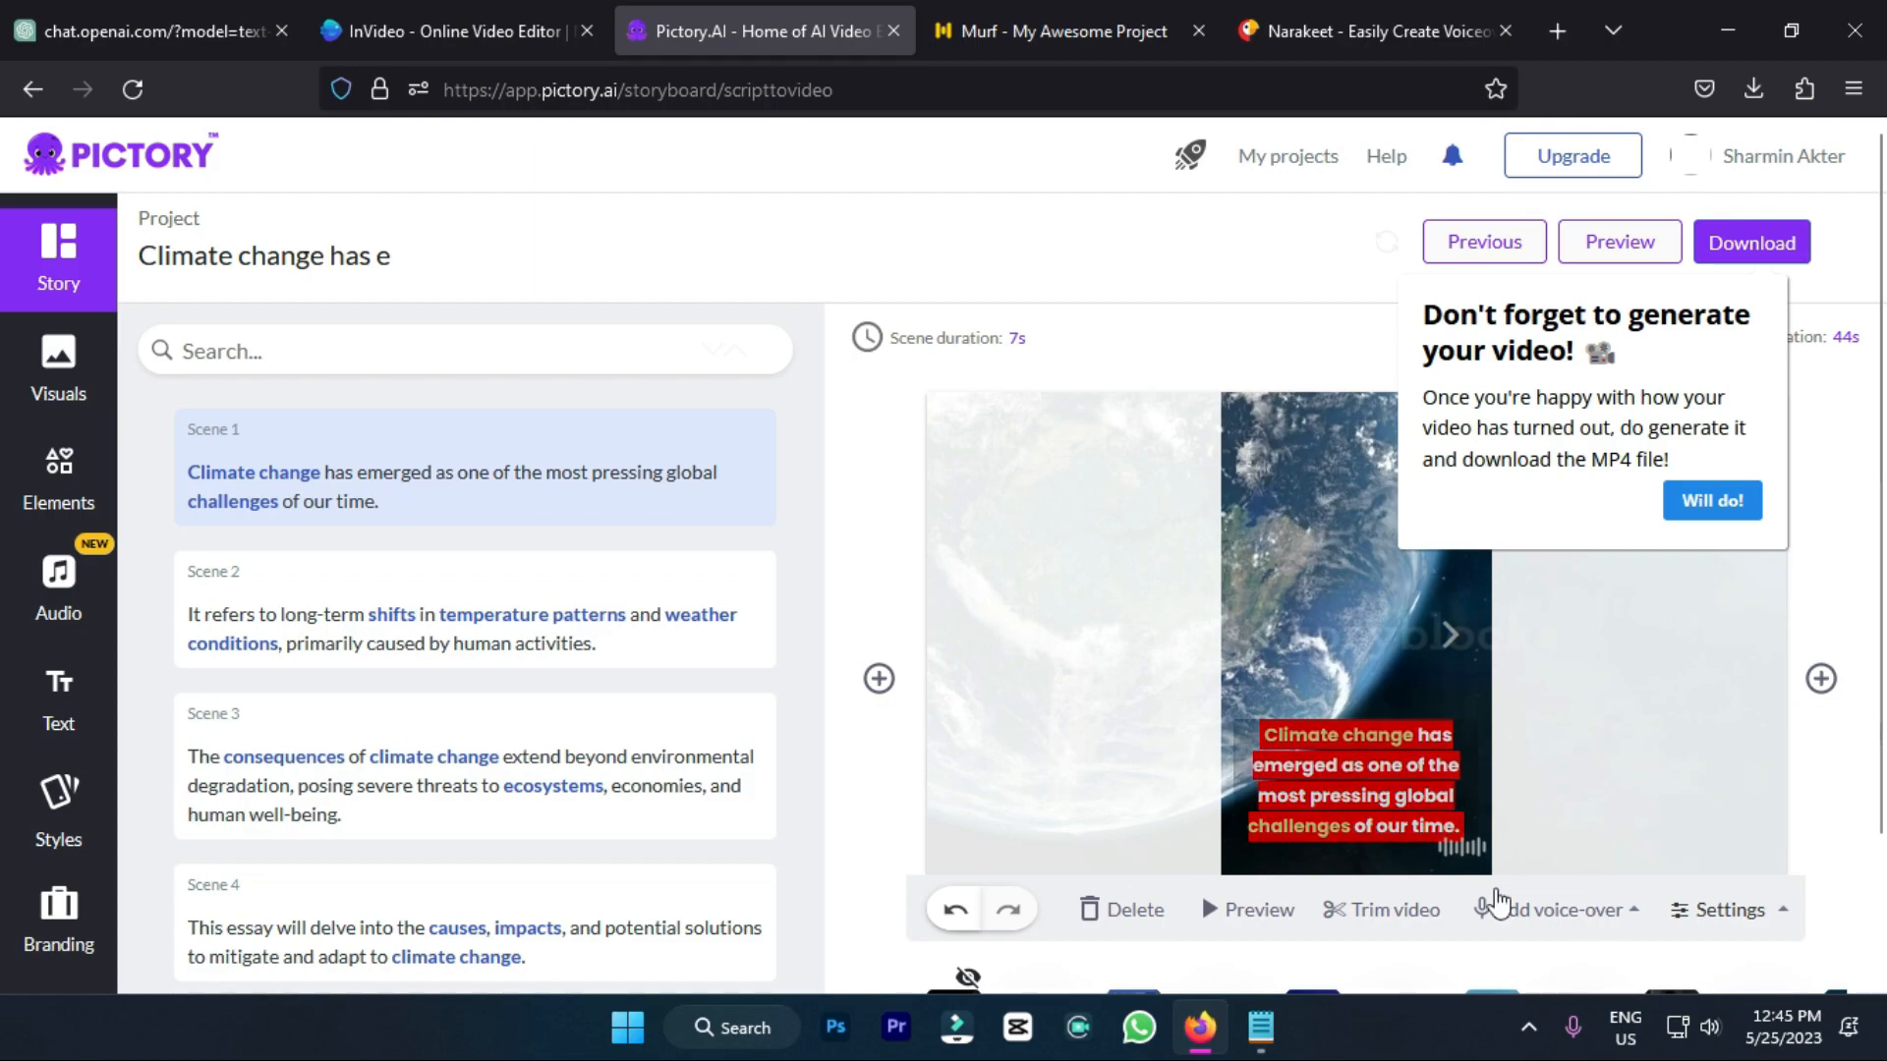
Step: Try the audio settings of scene 1, switching its background music off and on and attempting to enable voice-over
click(1548, 906)
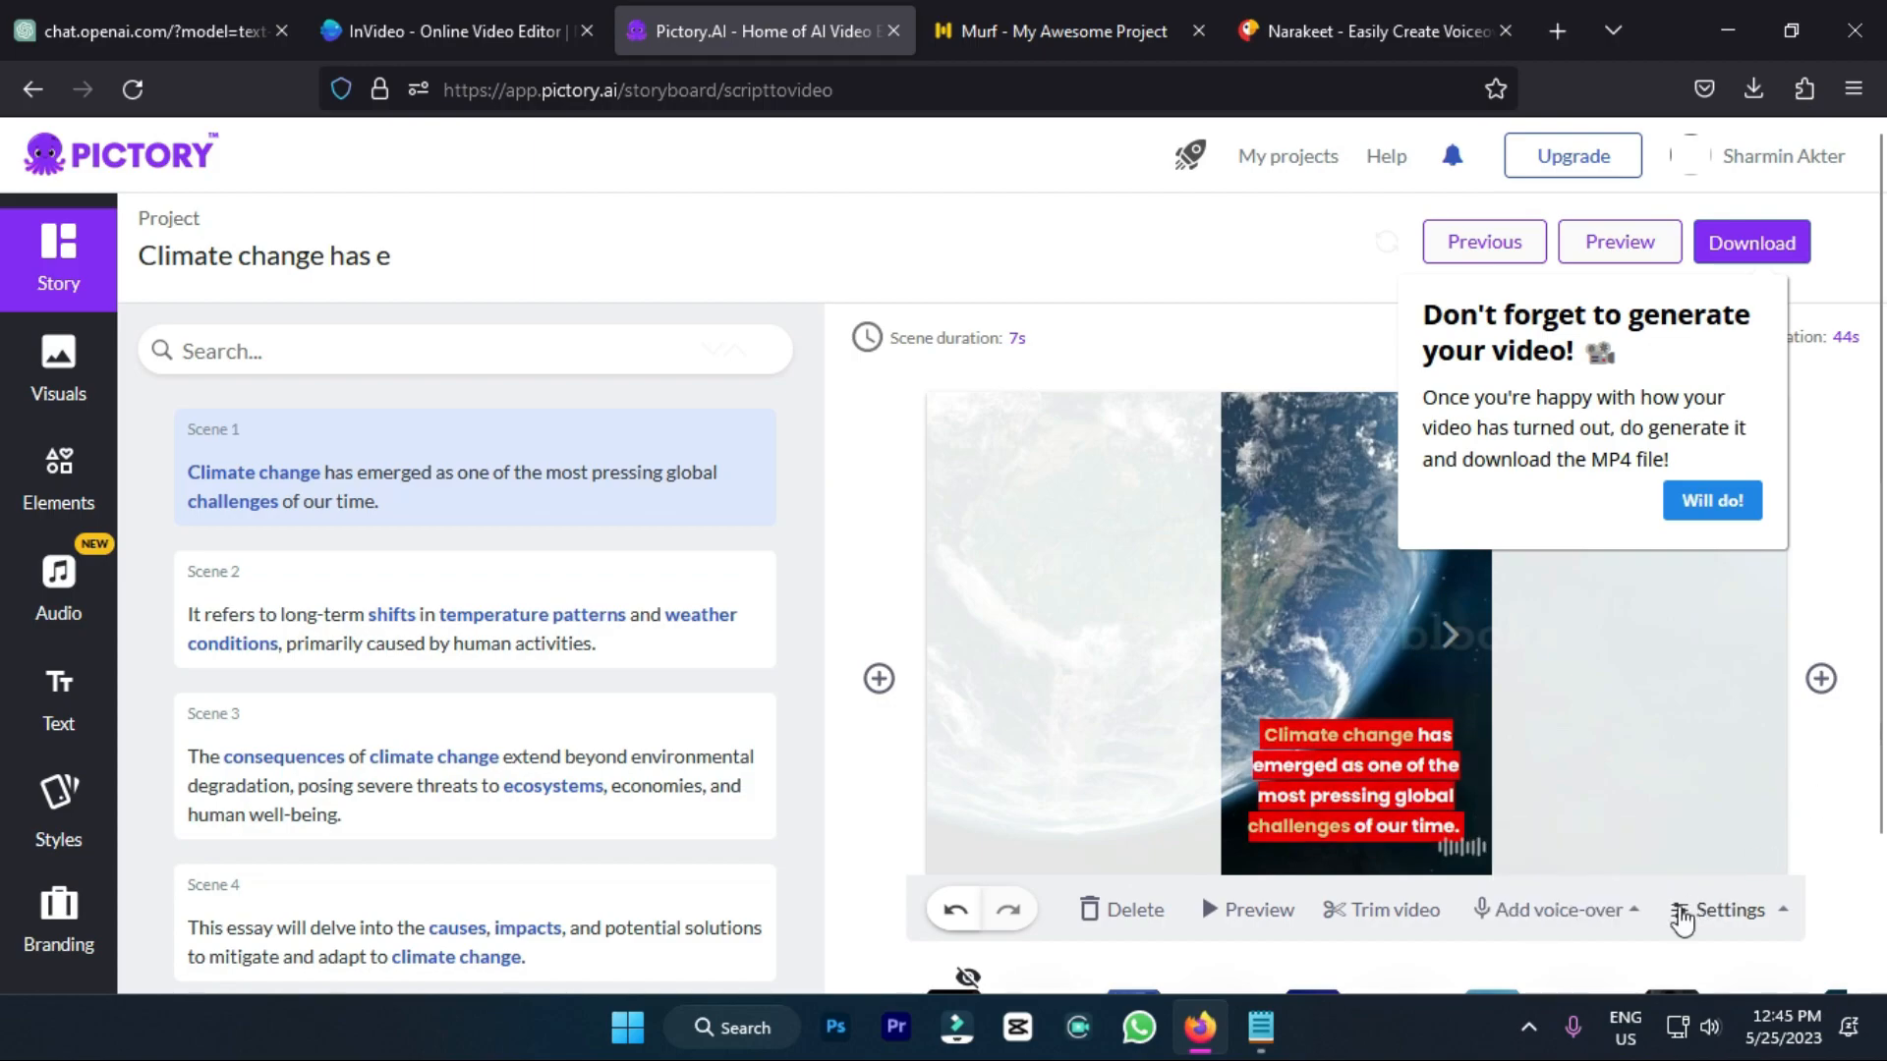
mouse_move(1715, 912)
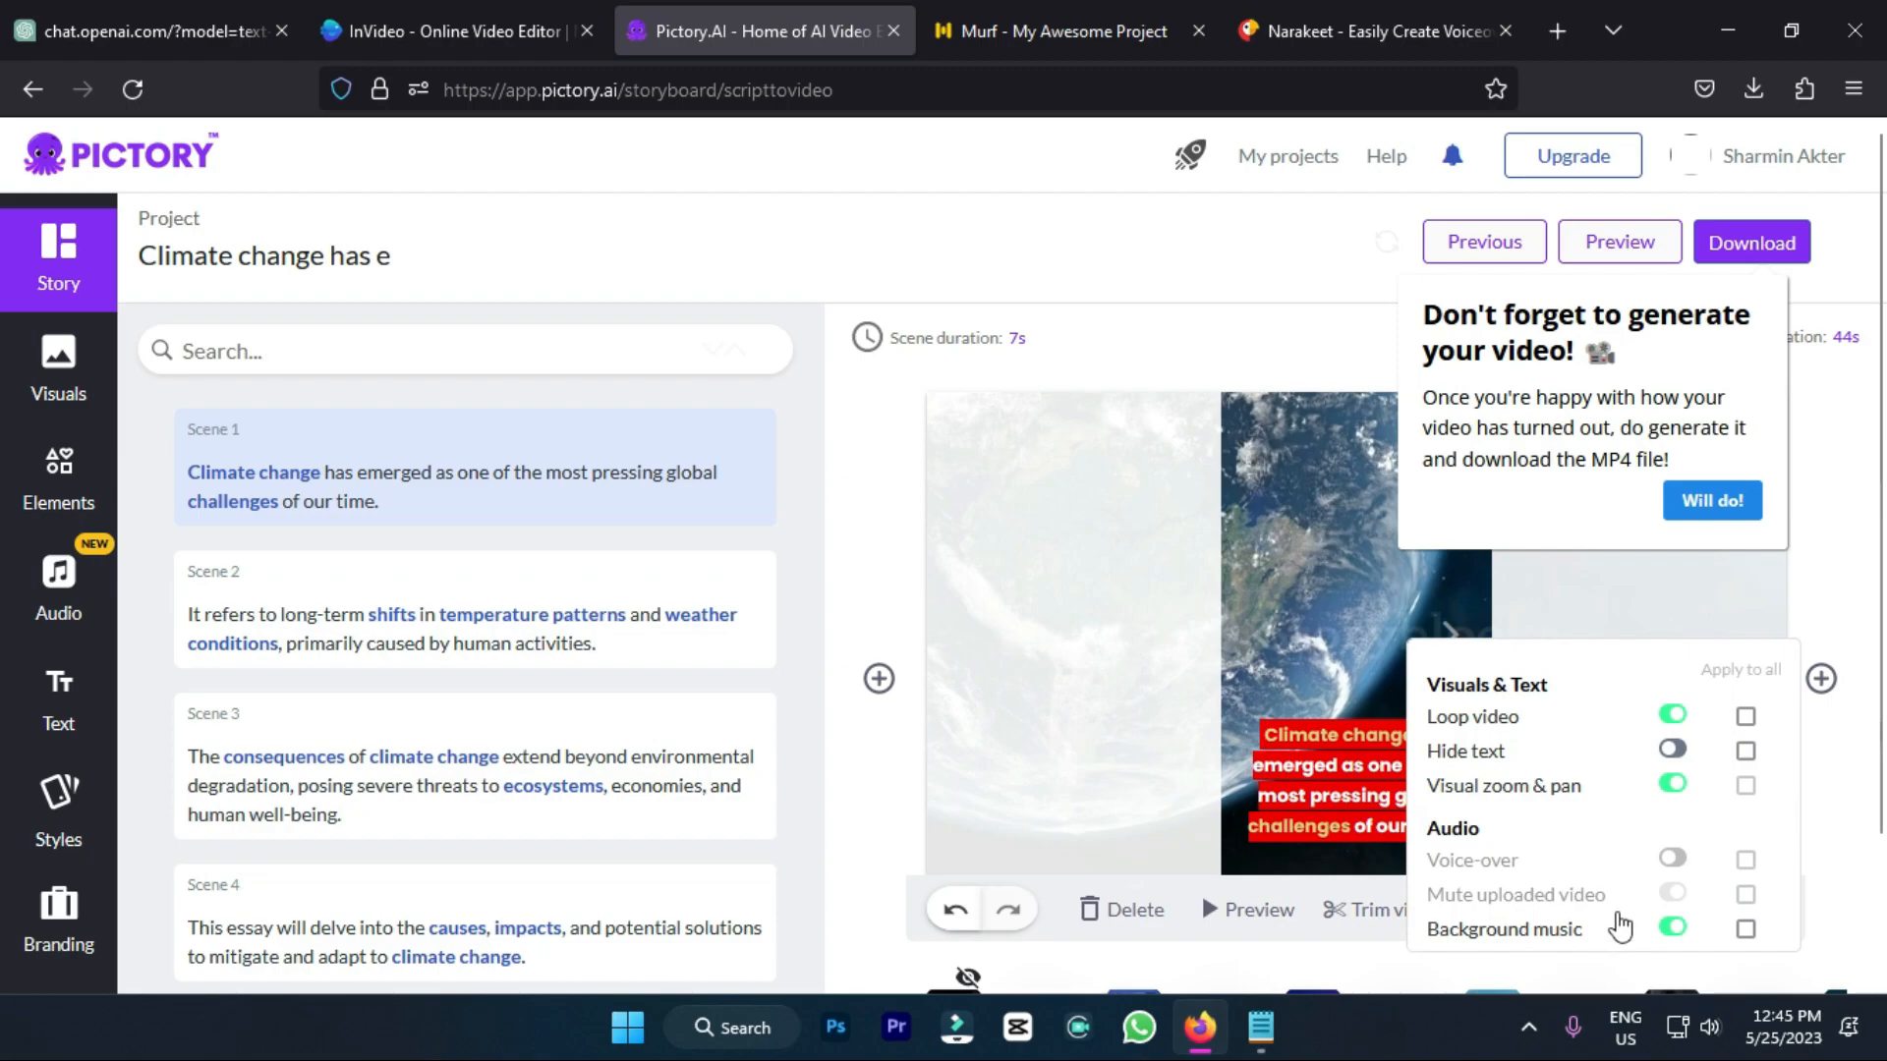
click(1674, 929)
click(1674, 928)
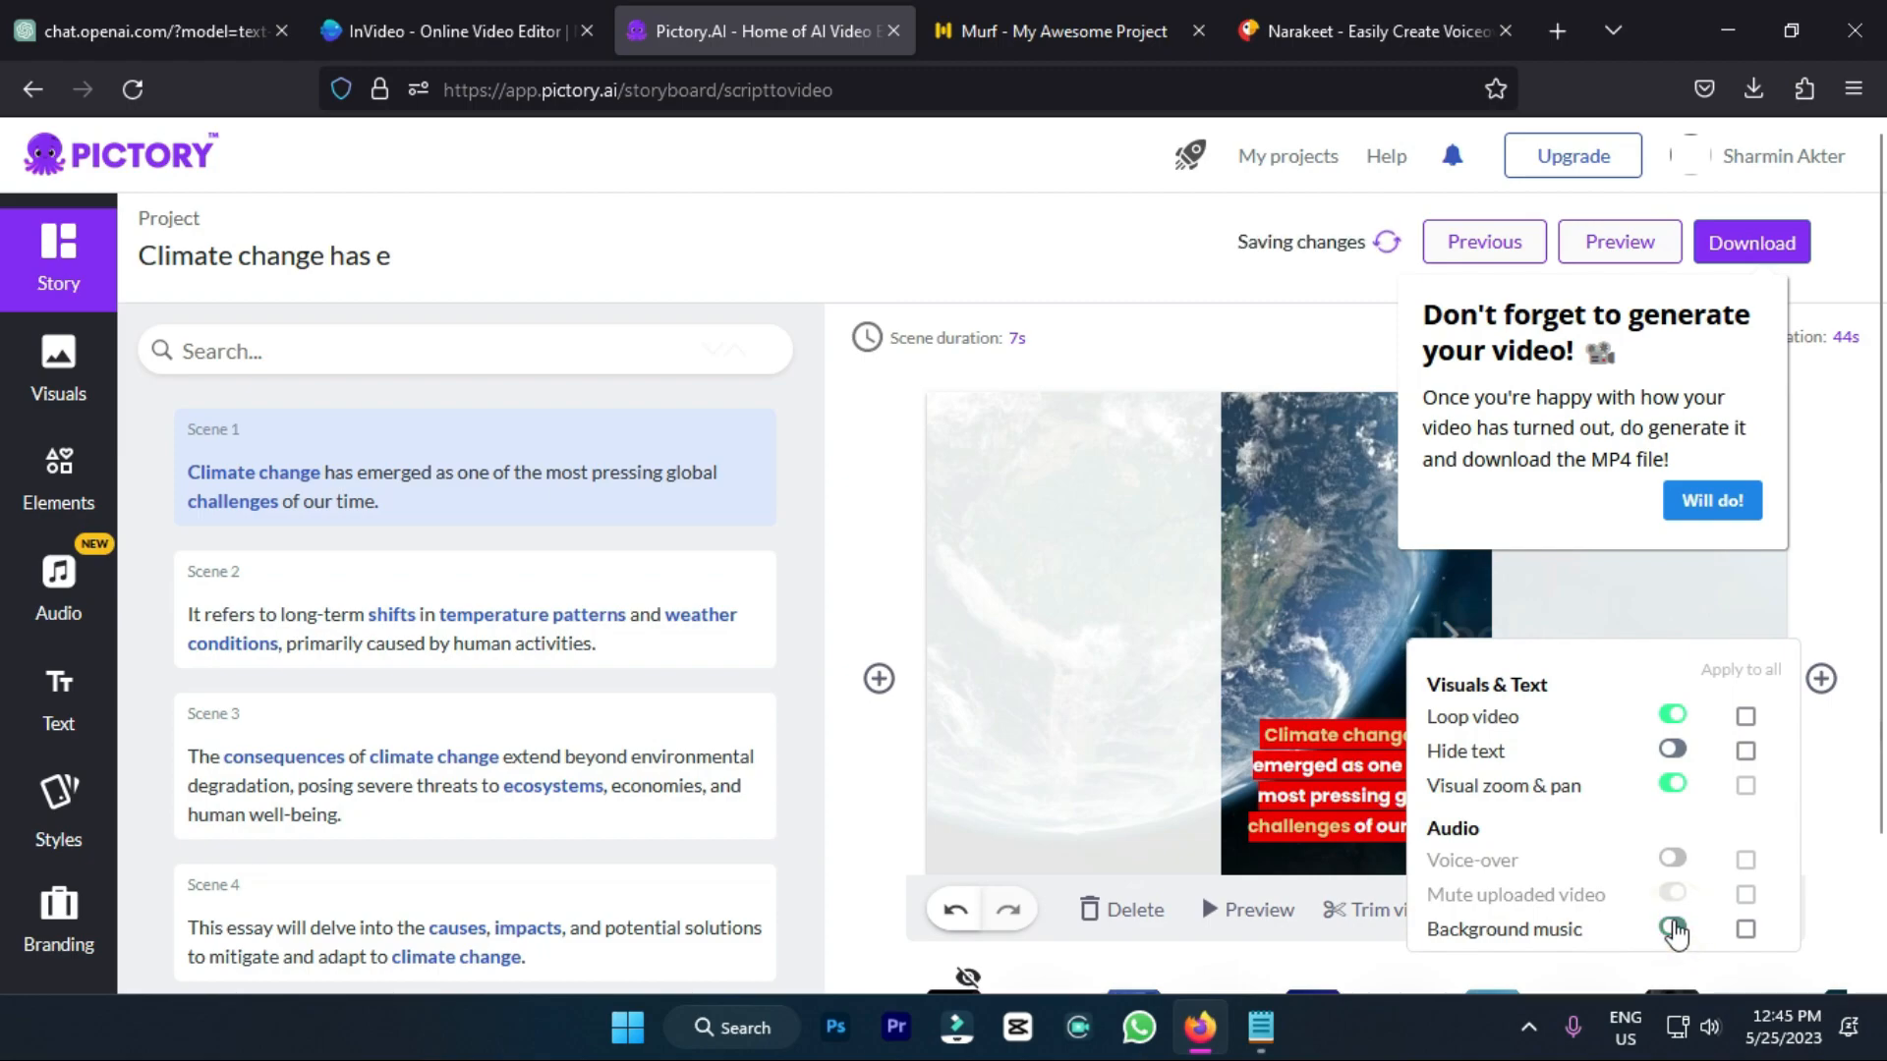
click(1674, 862)
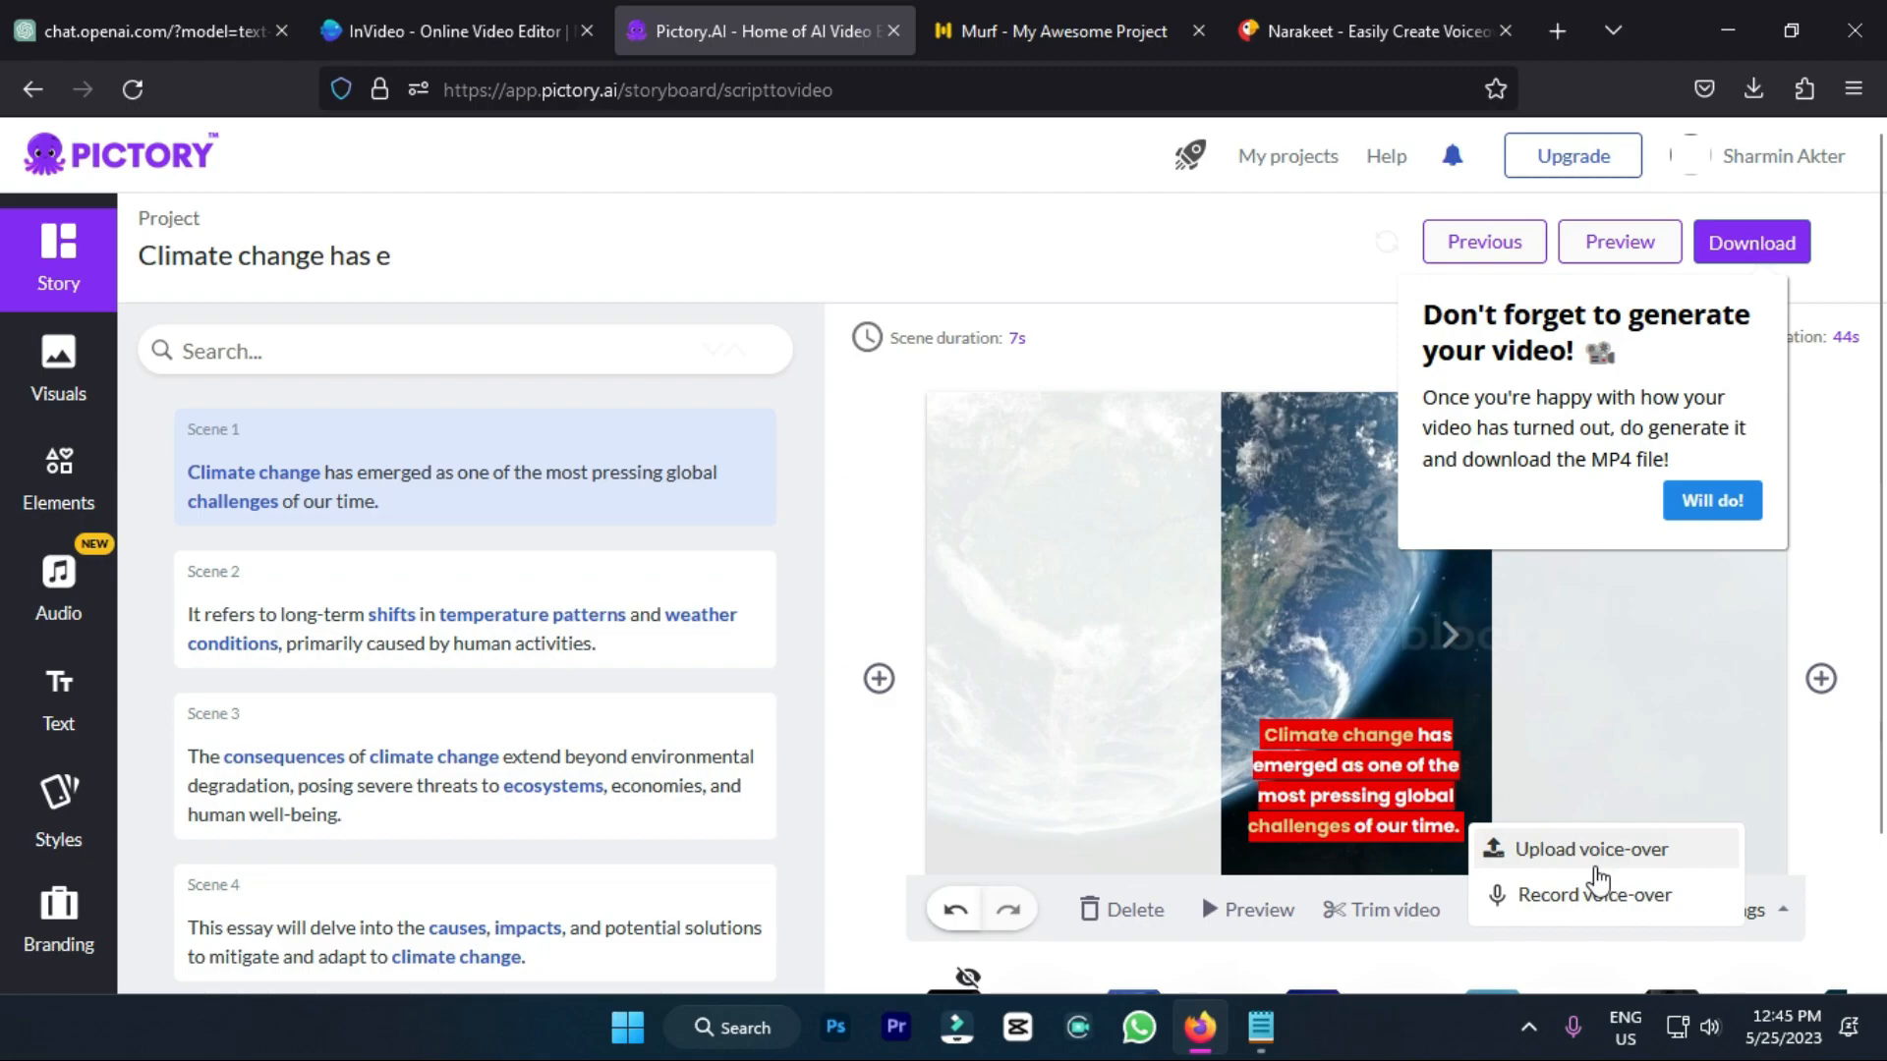
Step: Upload the climate change voice-over to Pictory and apply it to the entire video with auto sync
click(1591, 852)
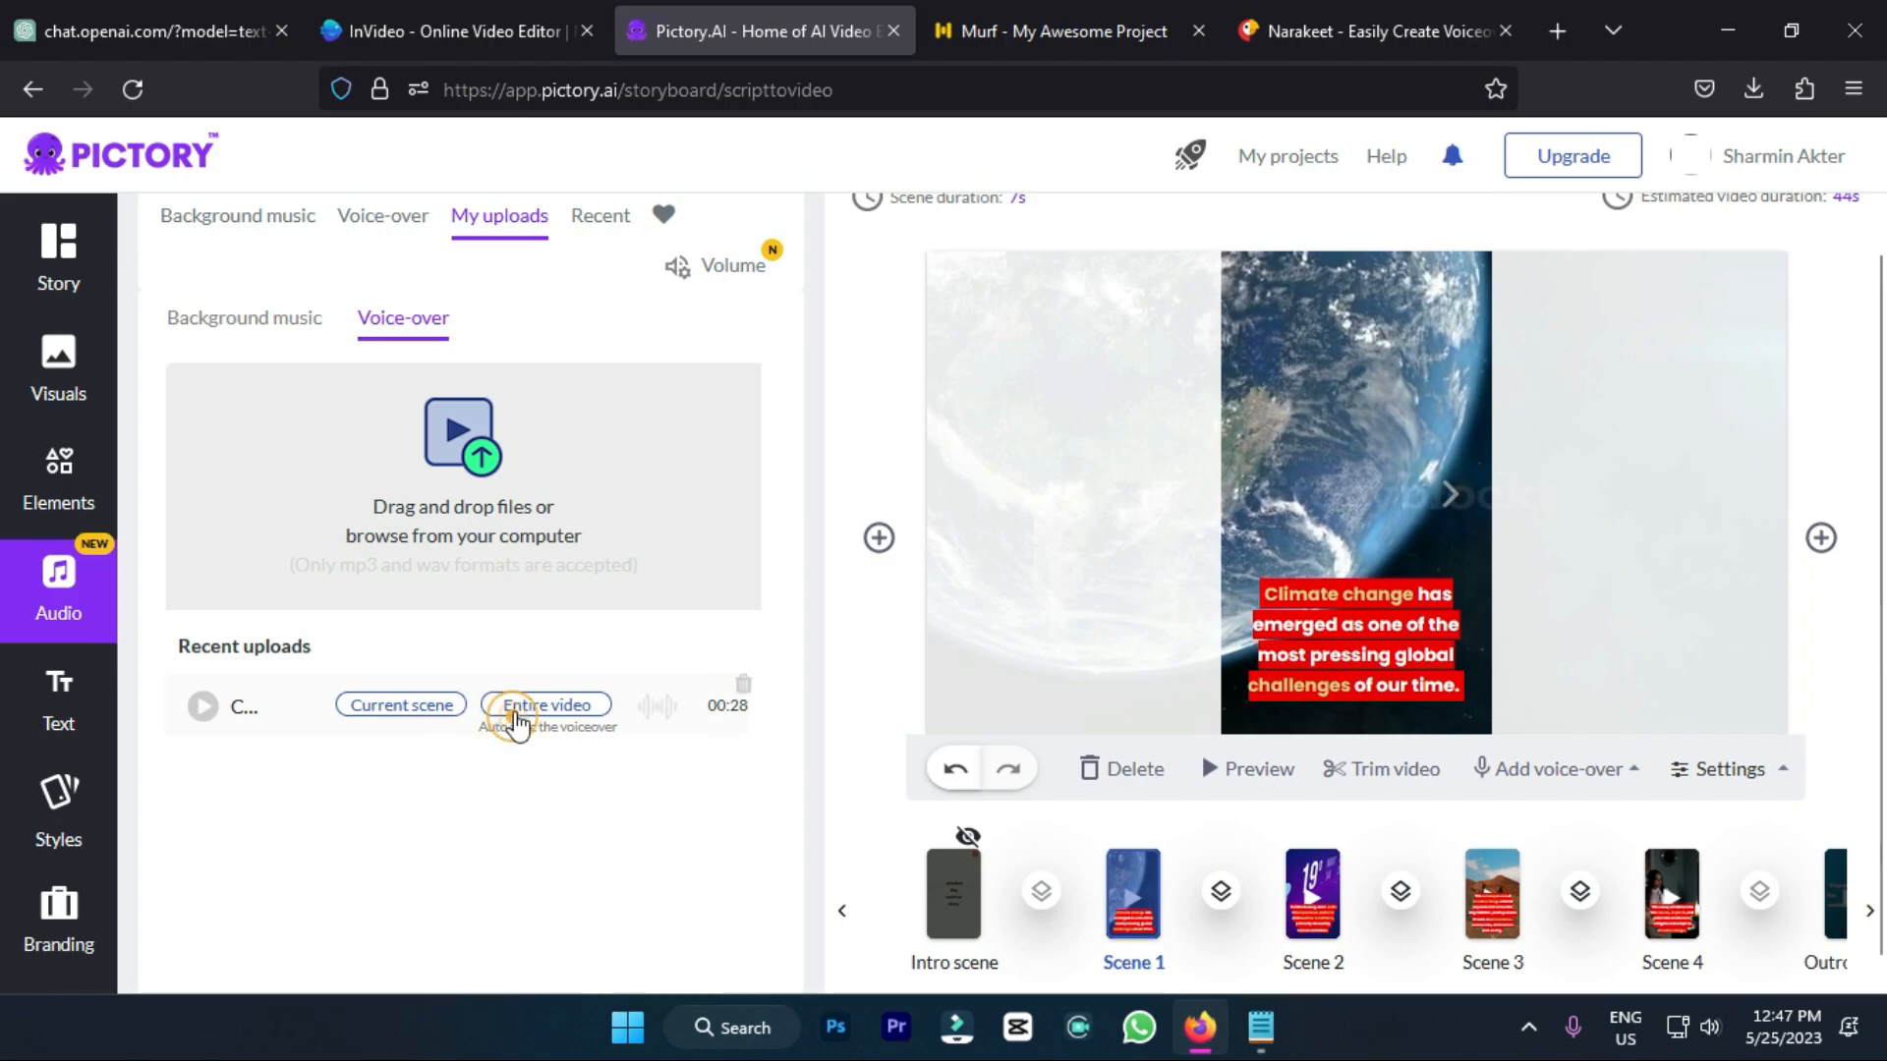
click(516, 714)
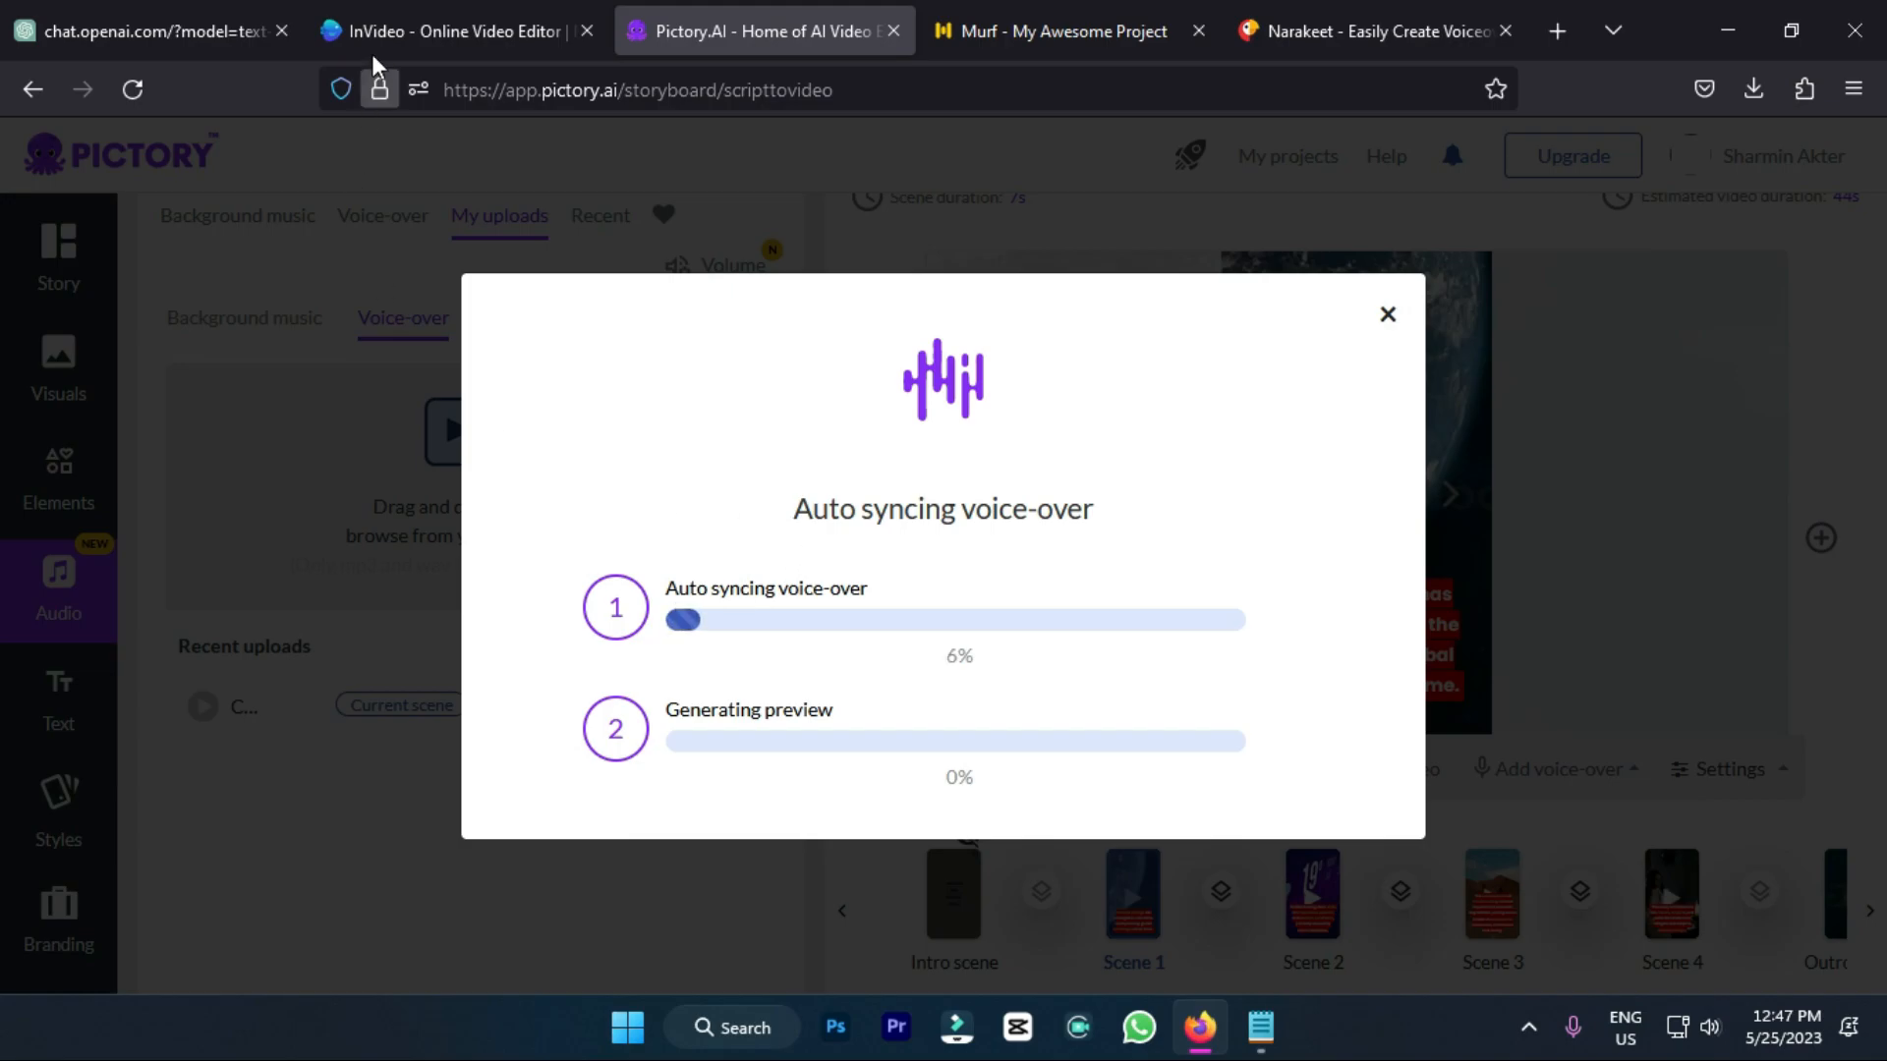
Step: Switch to the InVideo project, move the playhead into scene 2 and open the export options
click(442, 30)
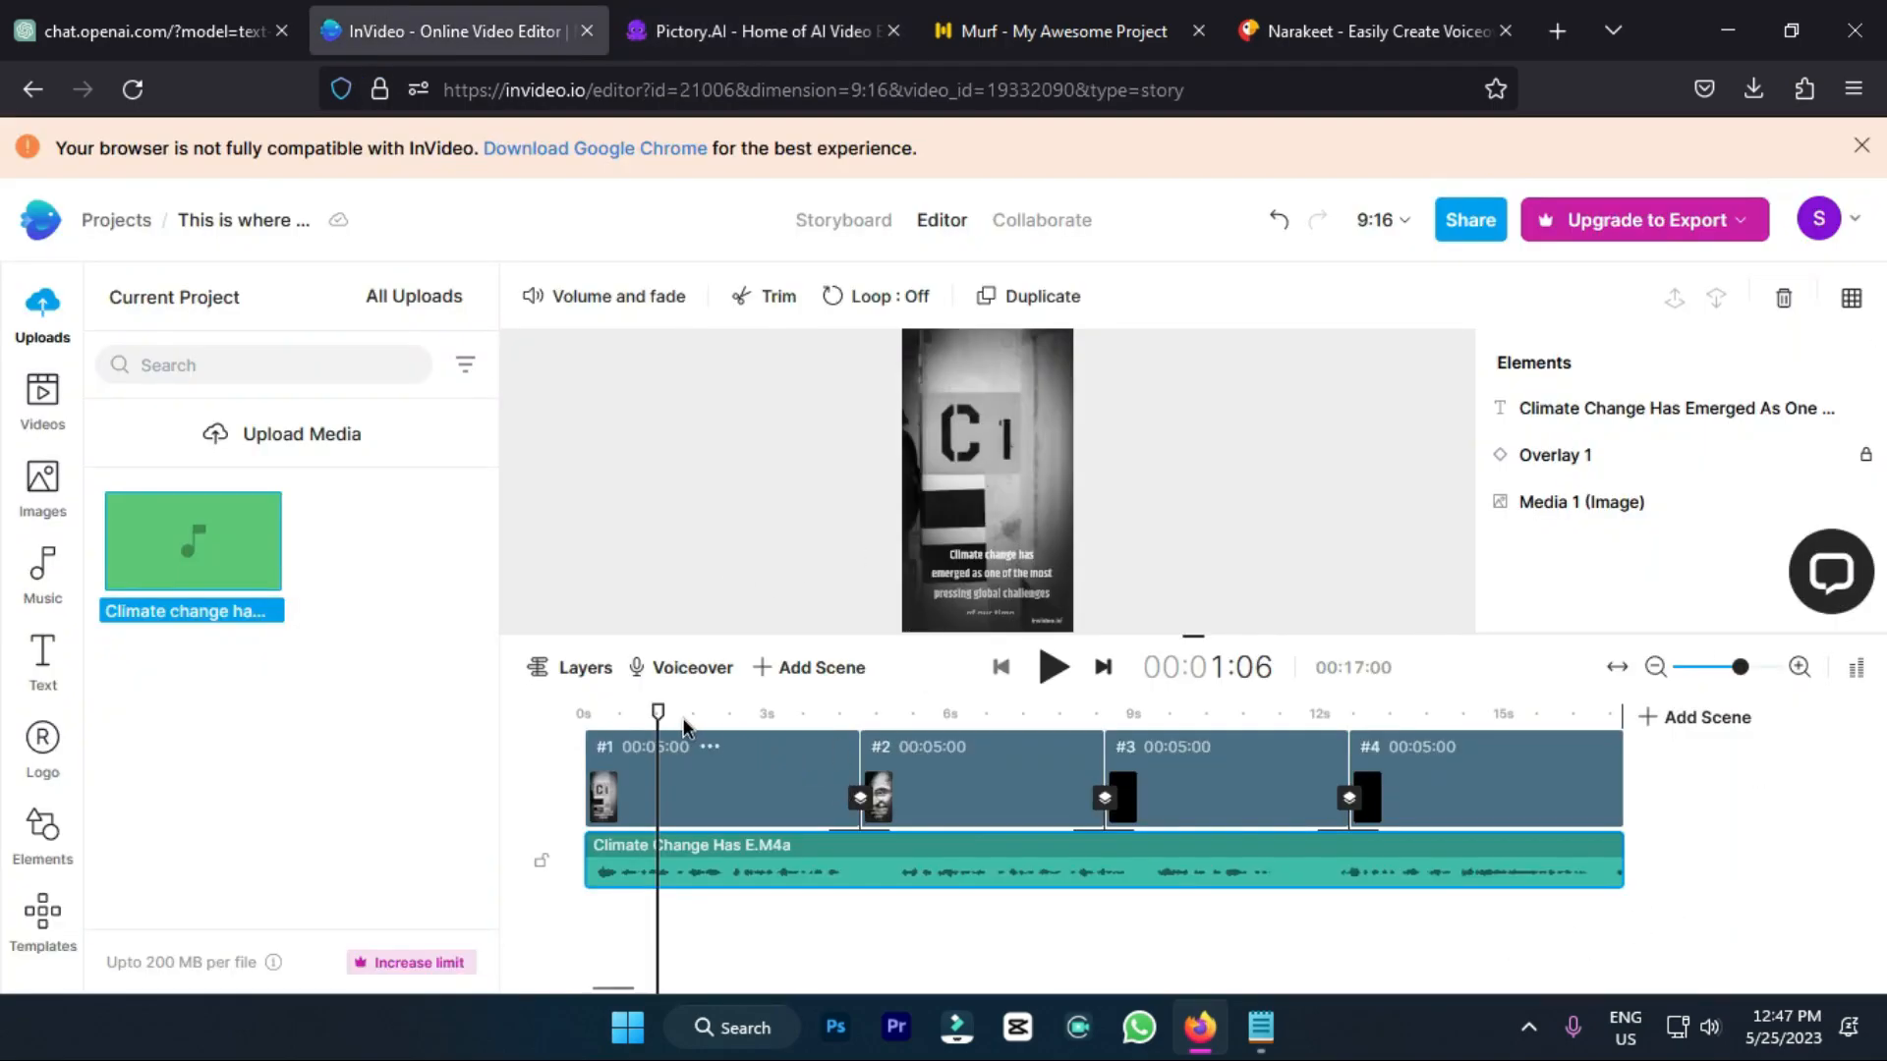
drag(657, 716, 1002, 716)
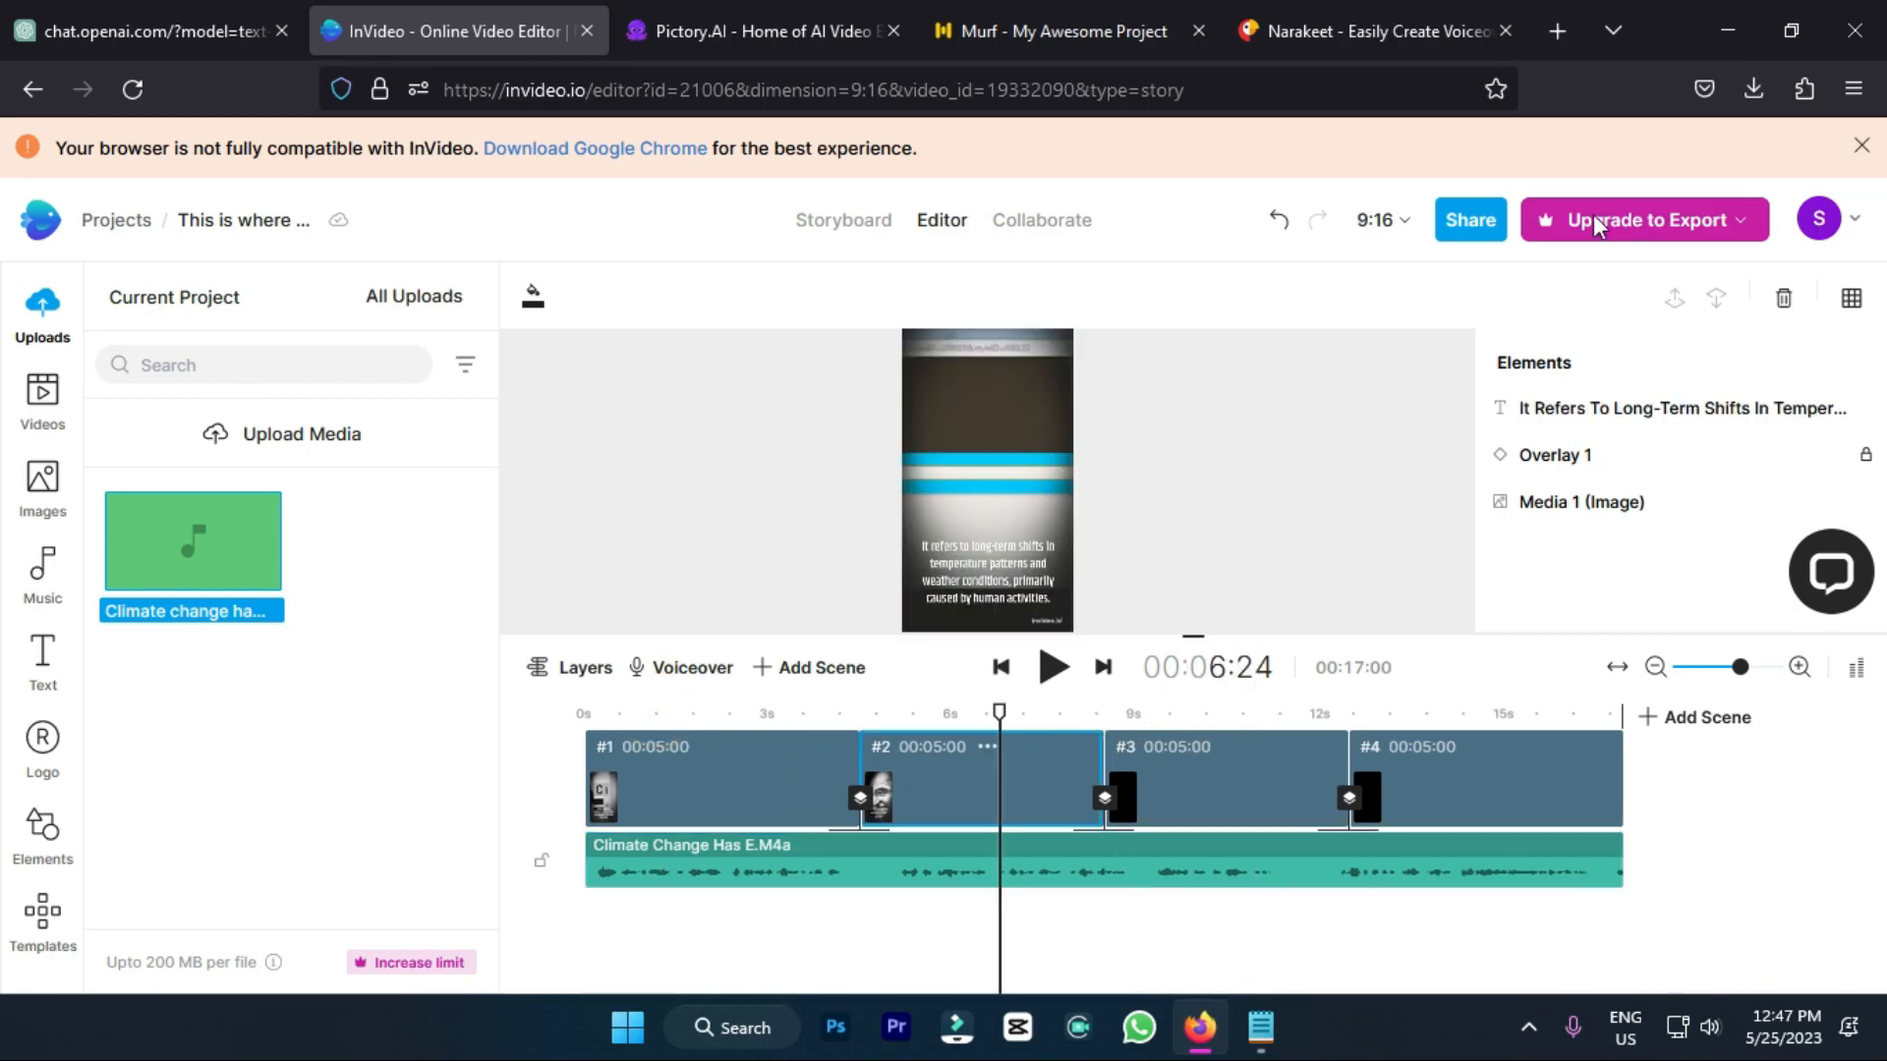
click(1666, 234)
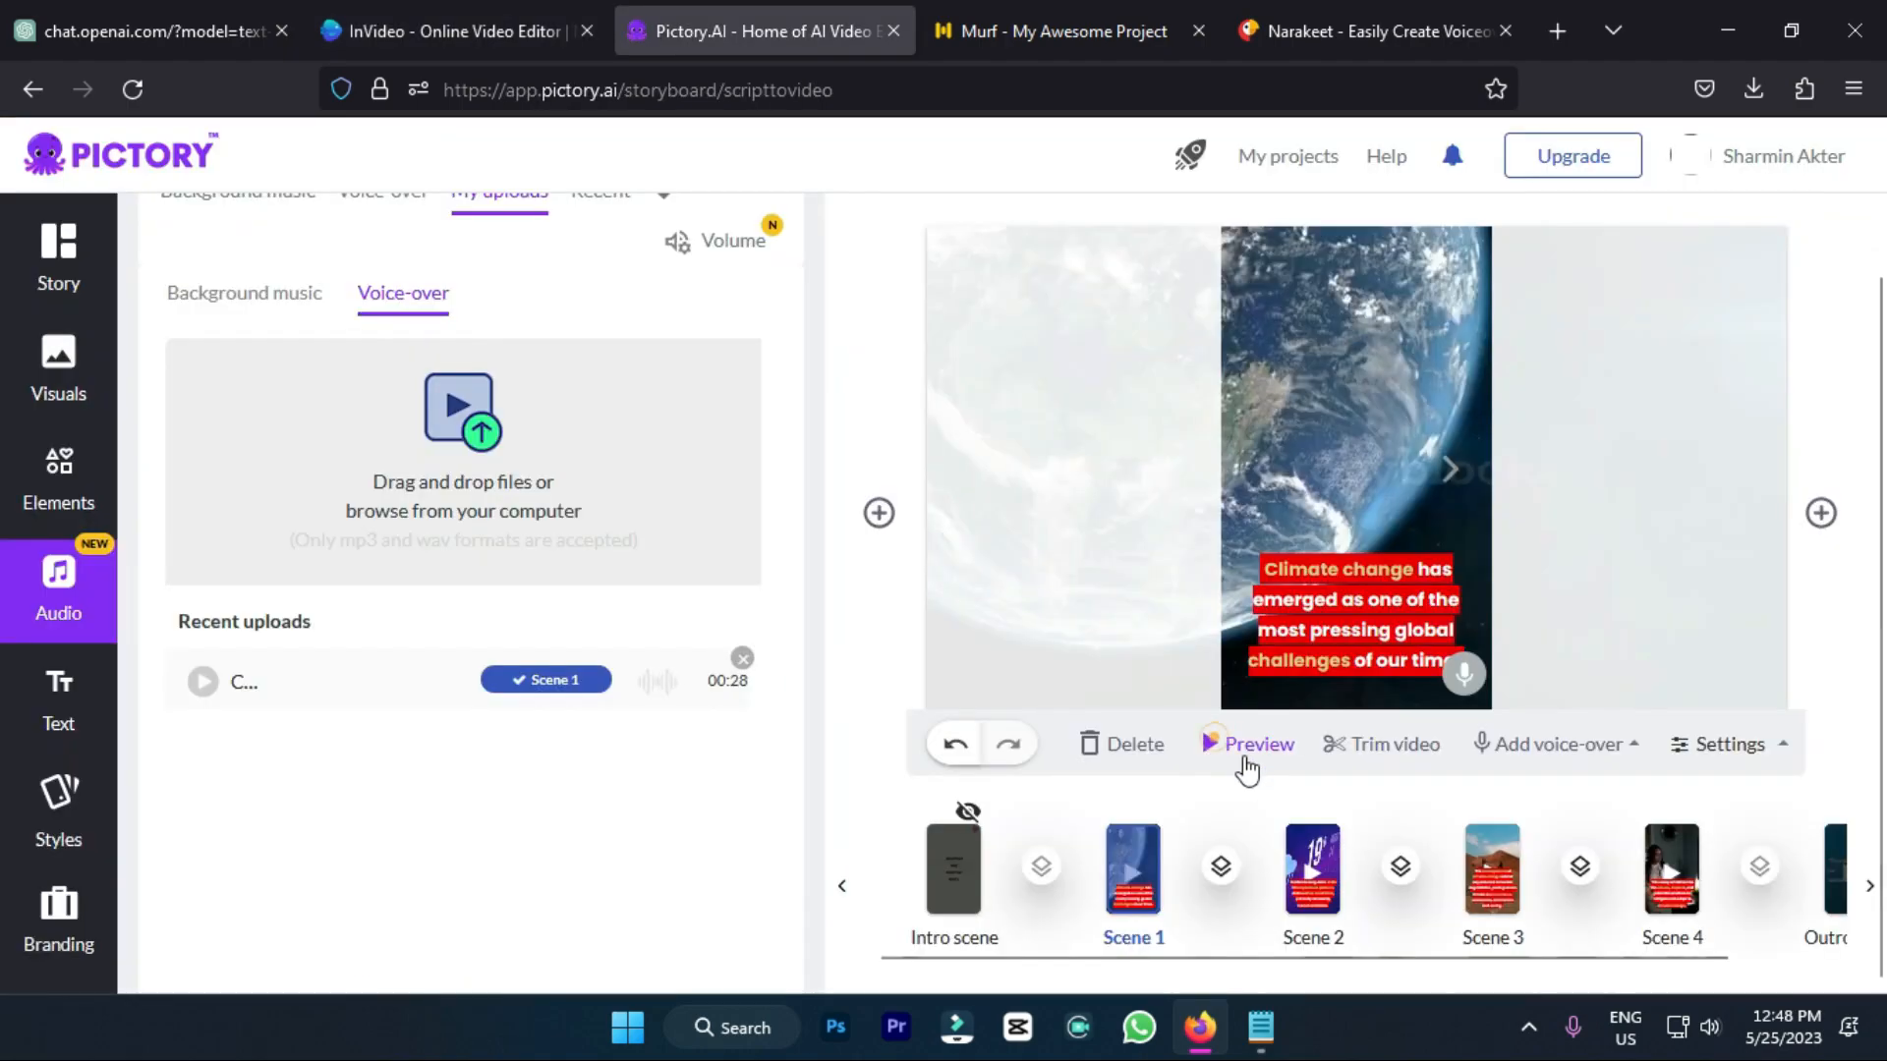
Step: Return to Pictory, preview scene 1 with its voice-over and stop the playback
click(1215, 744)
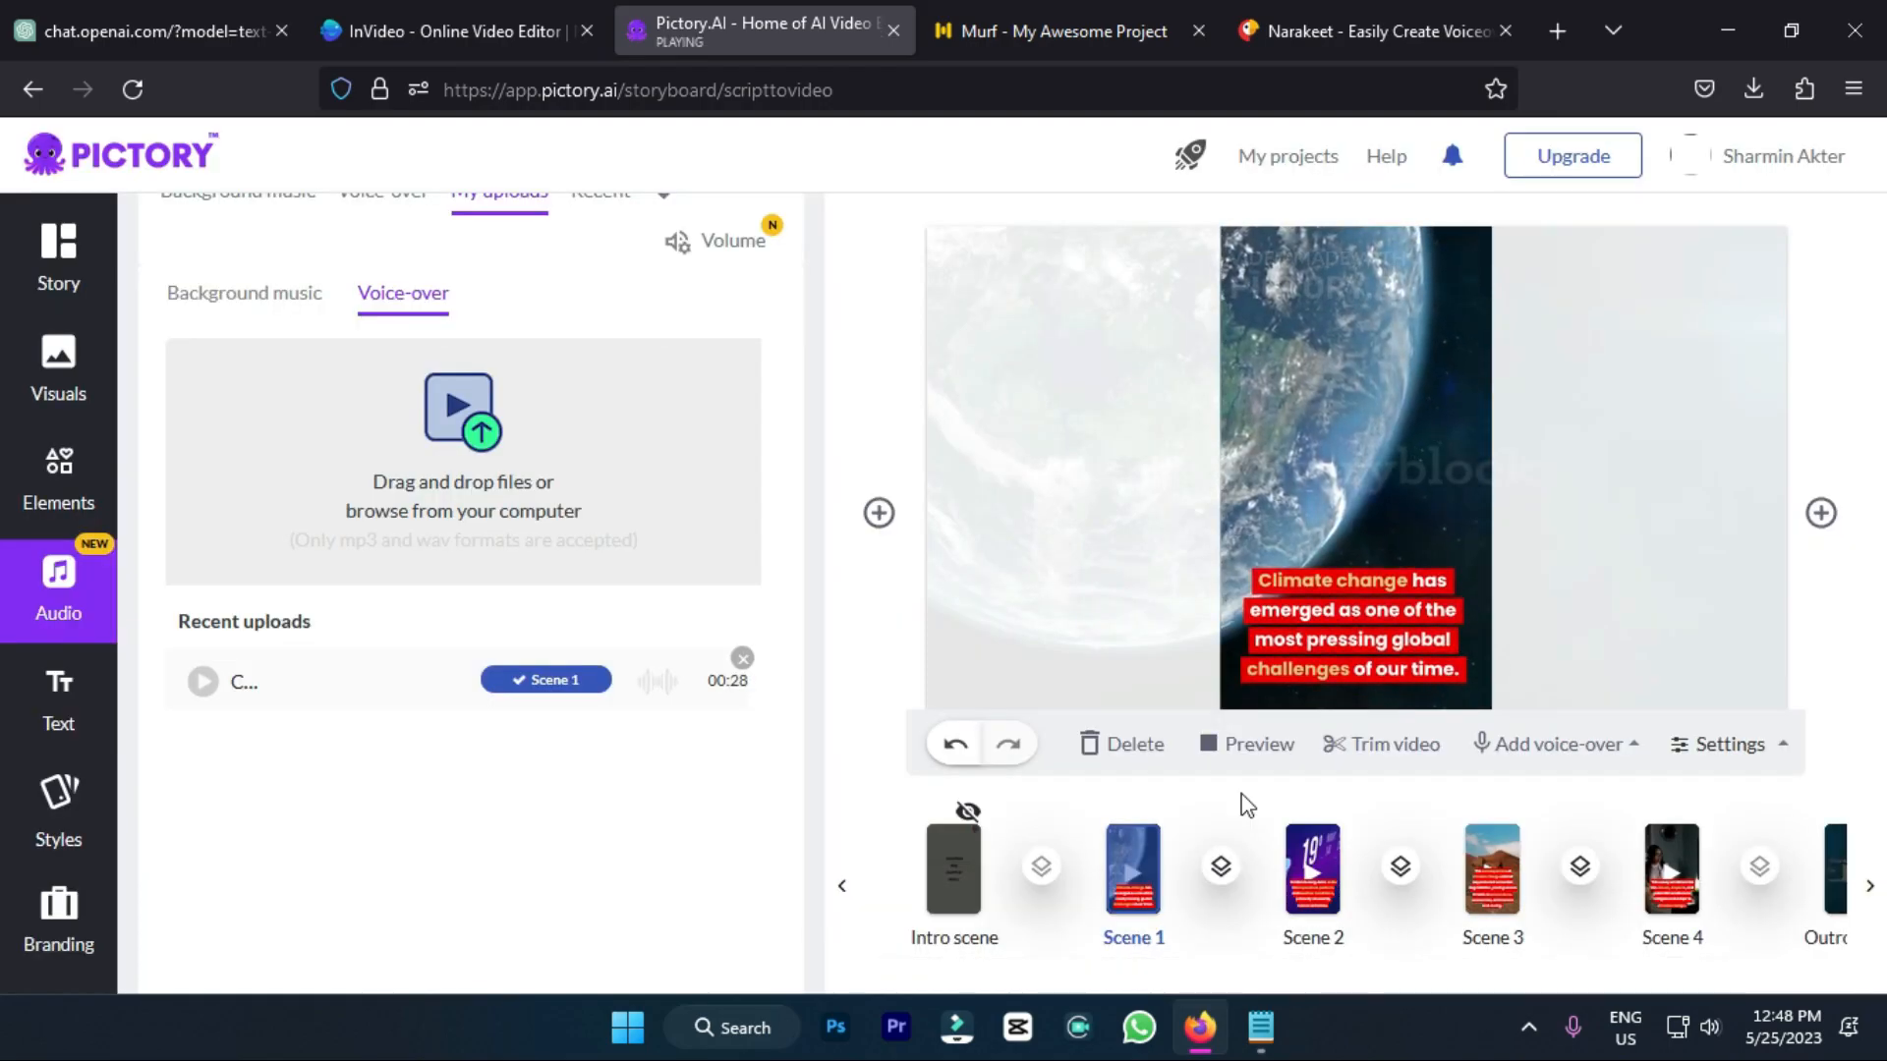
click(1244, 746)
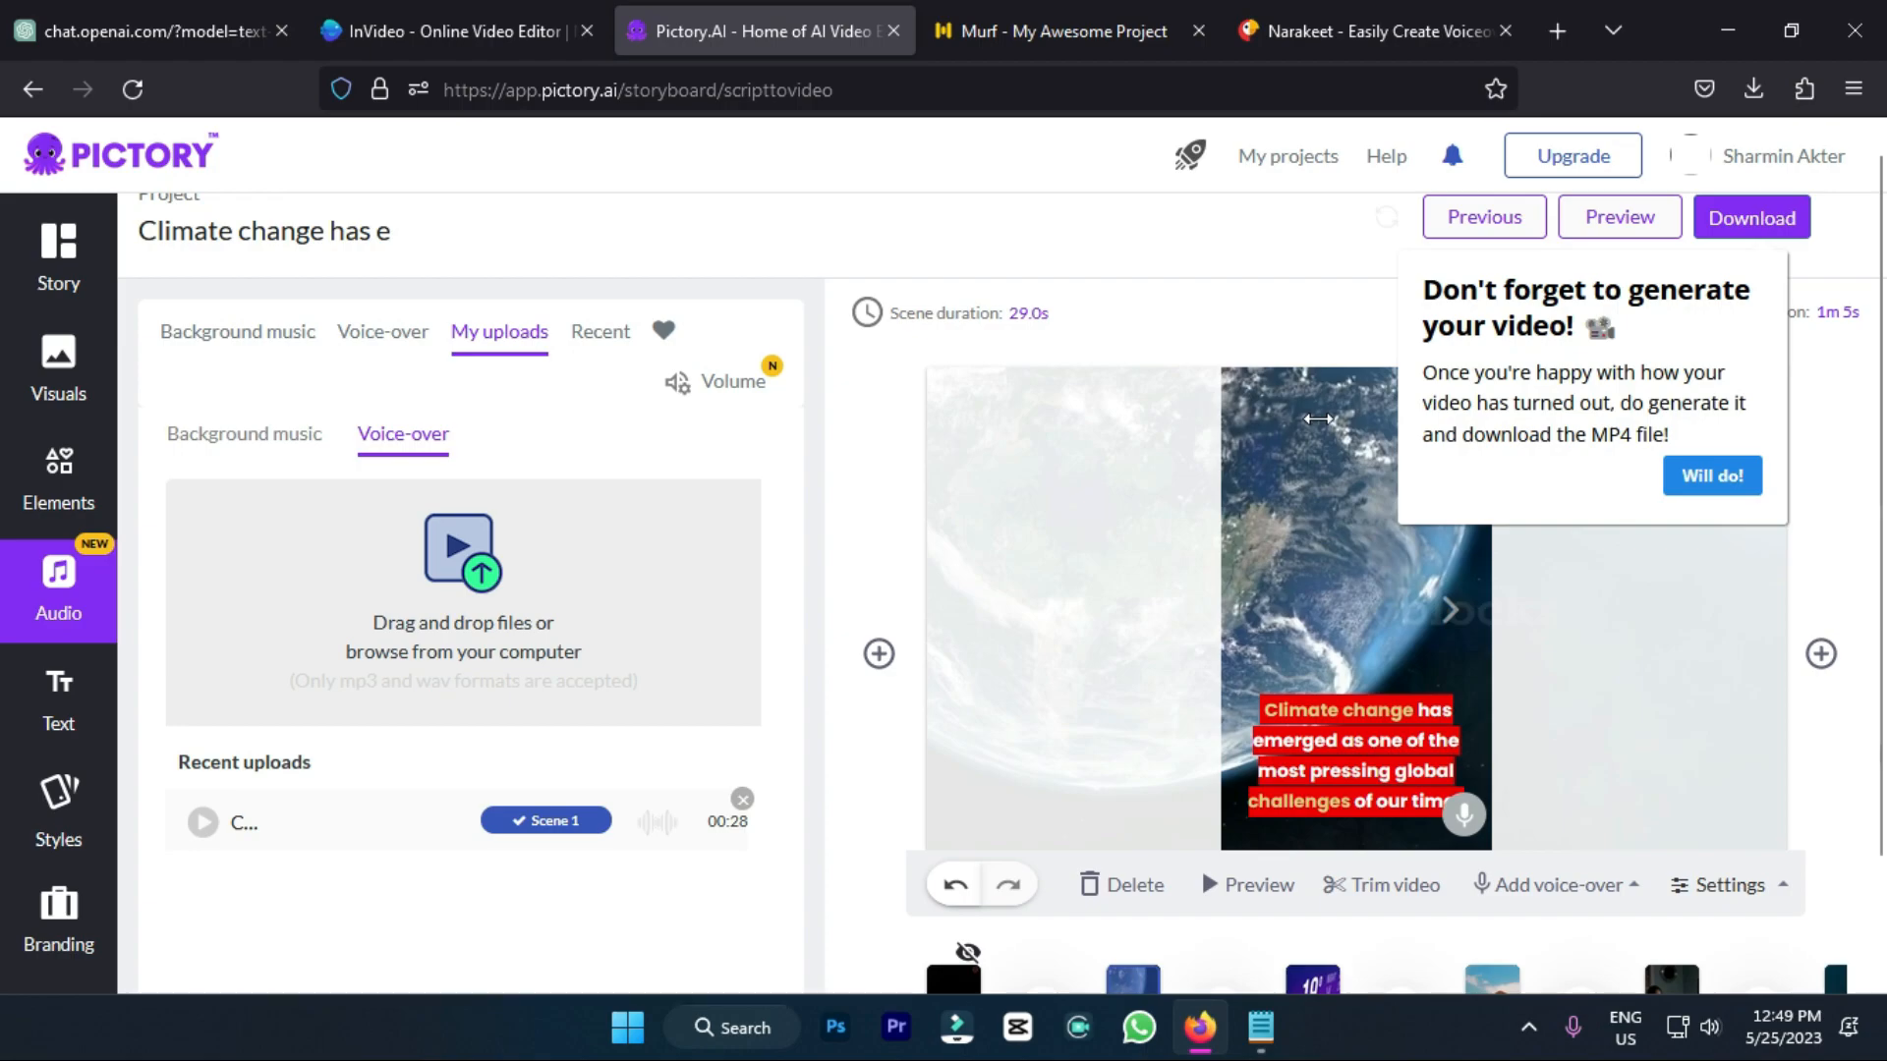
Step: Dismiss the reminder about generating the video and start downloading the Pictory project as a video
click(1749, 204)
click(1730, 210)
click(1722, 478)
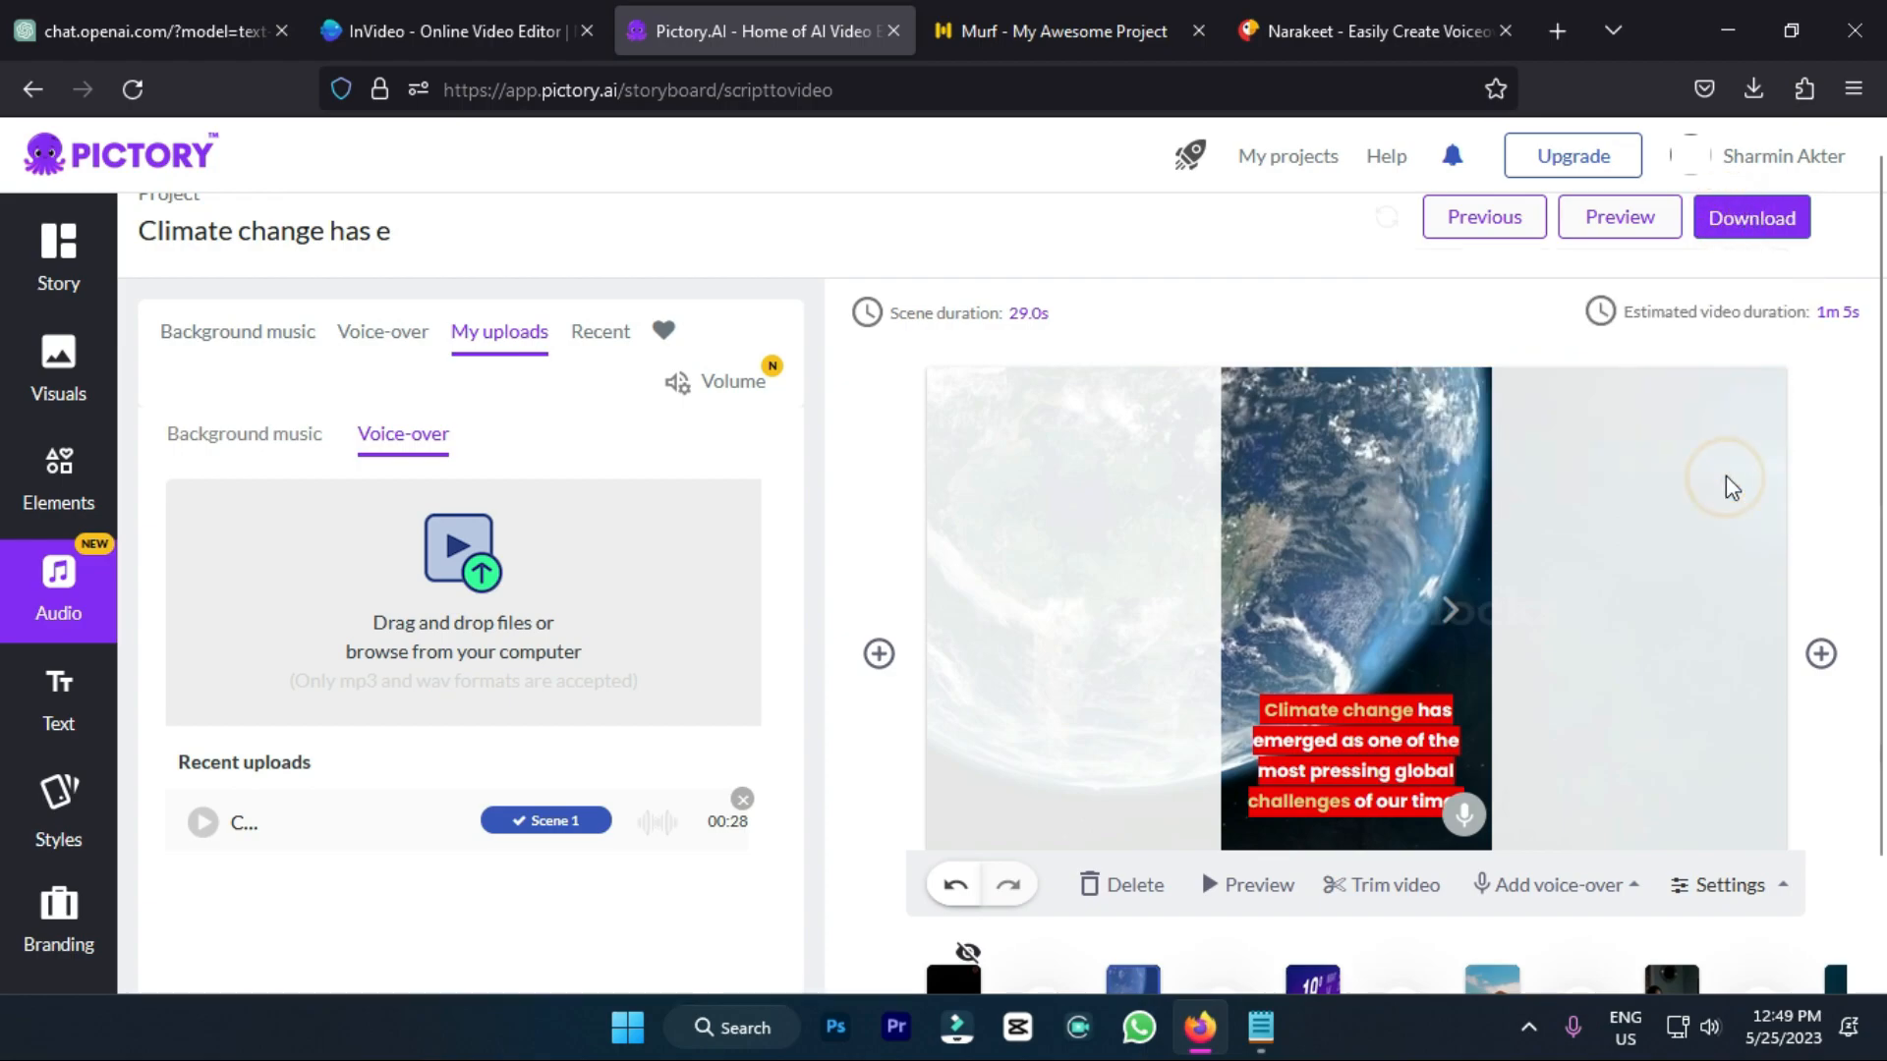
click(1743, 234)
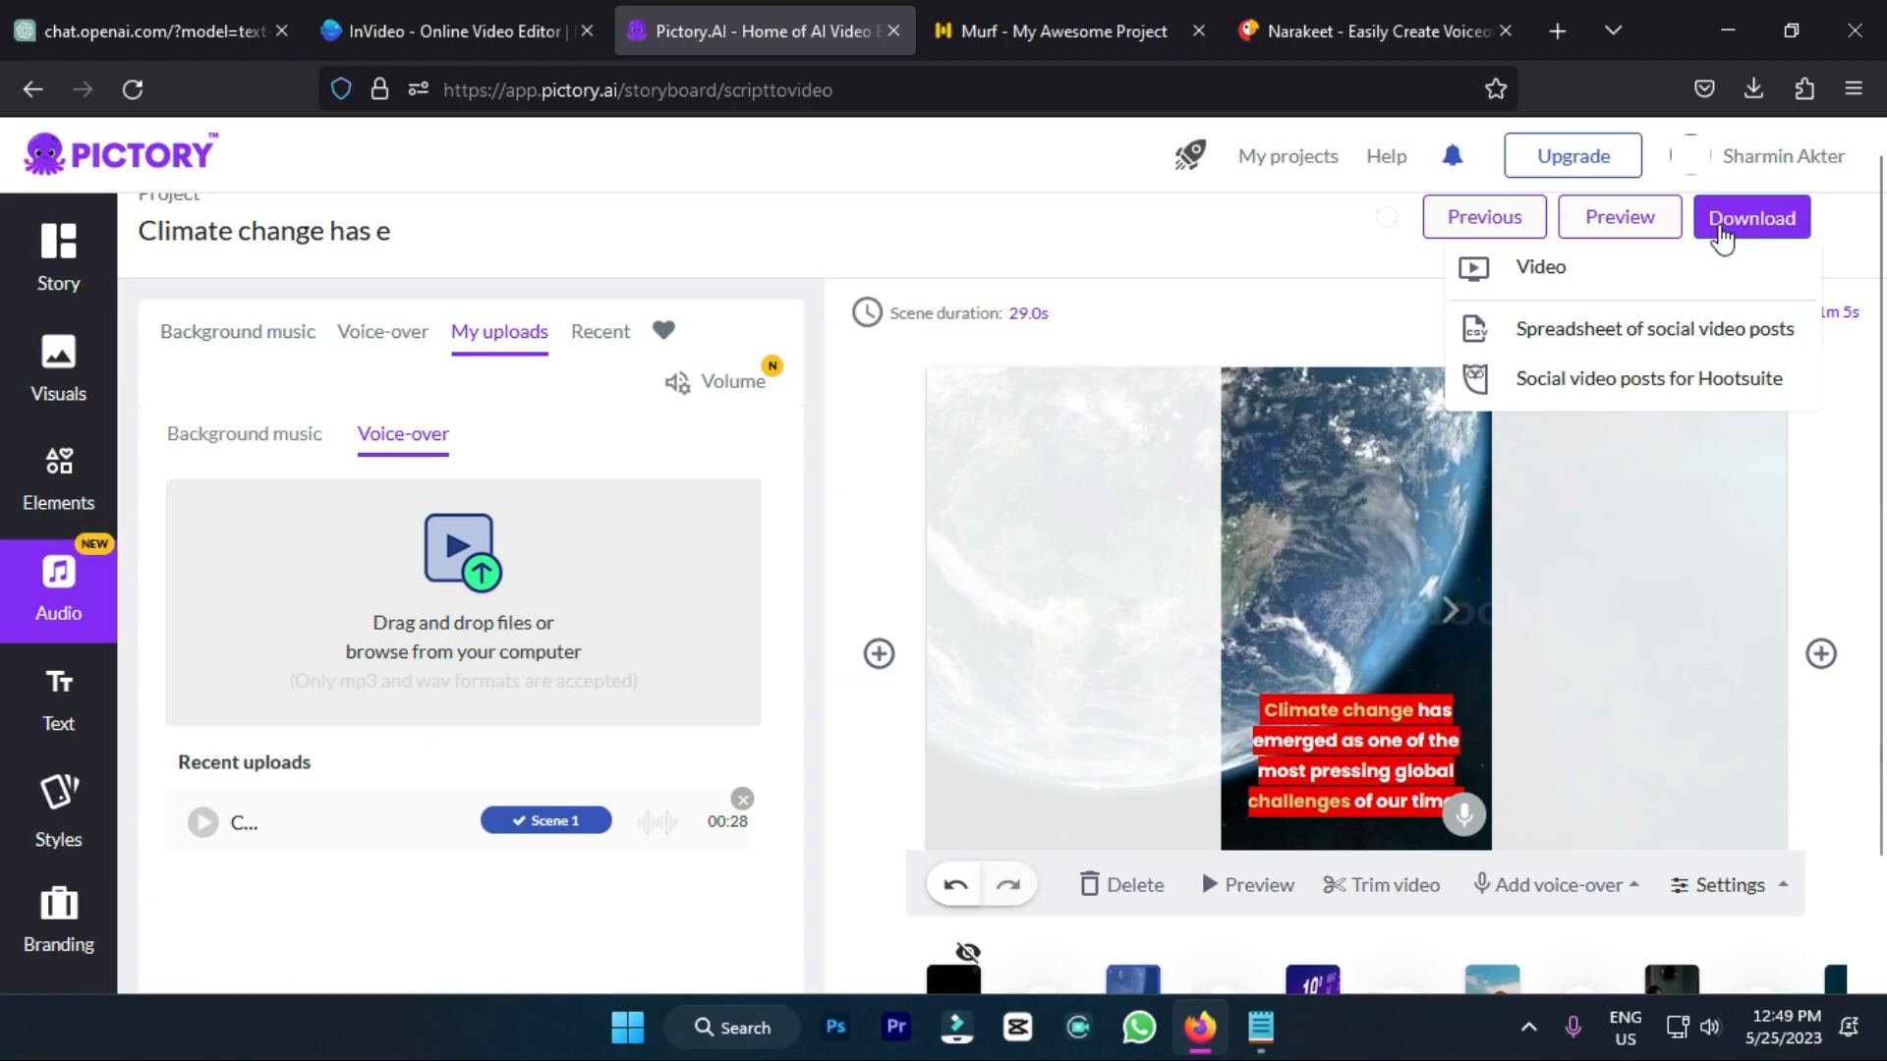
click(1572, 267)
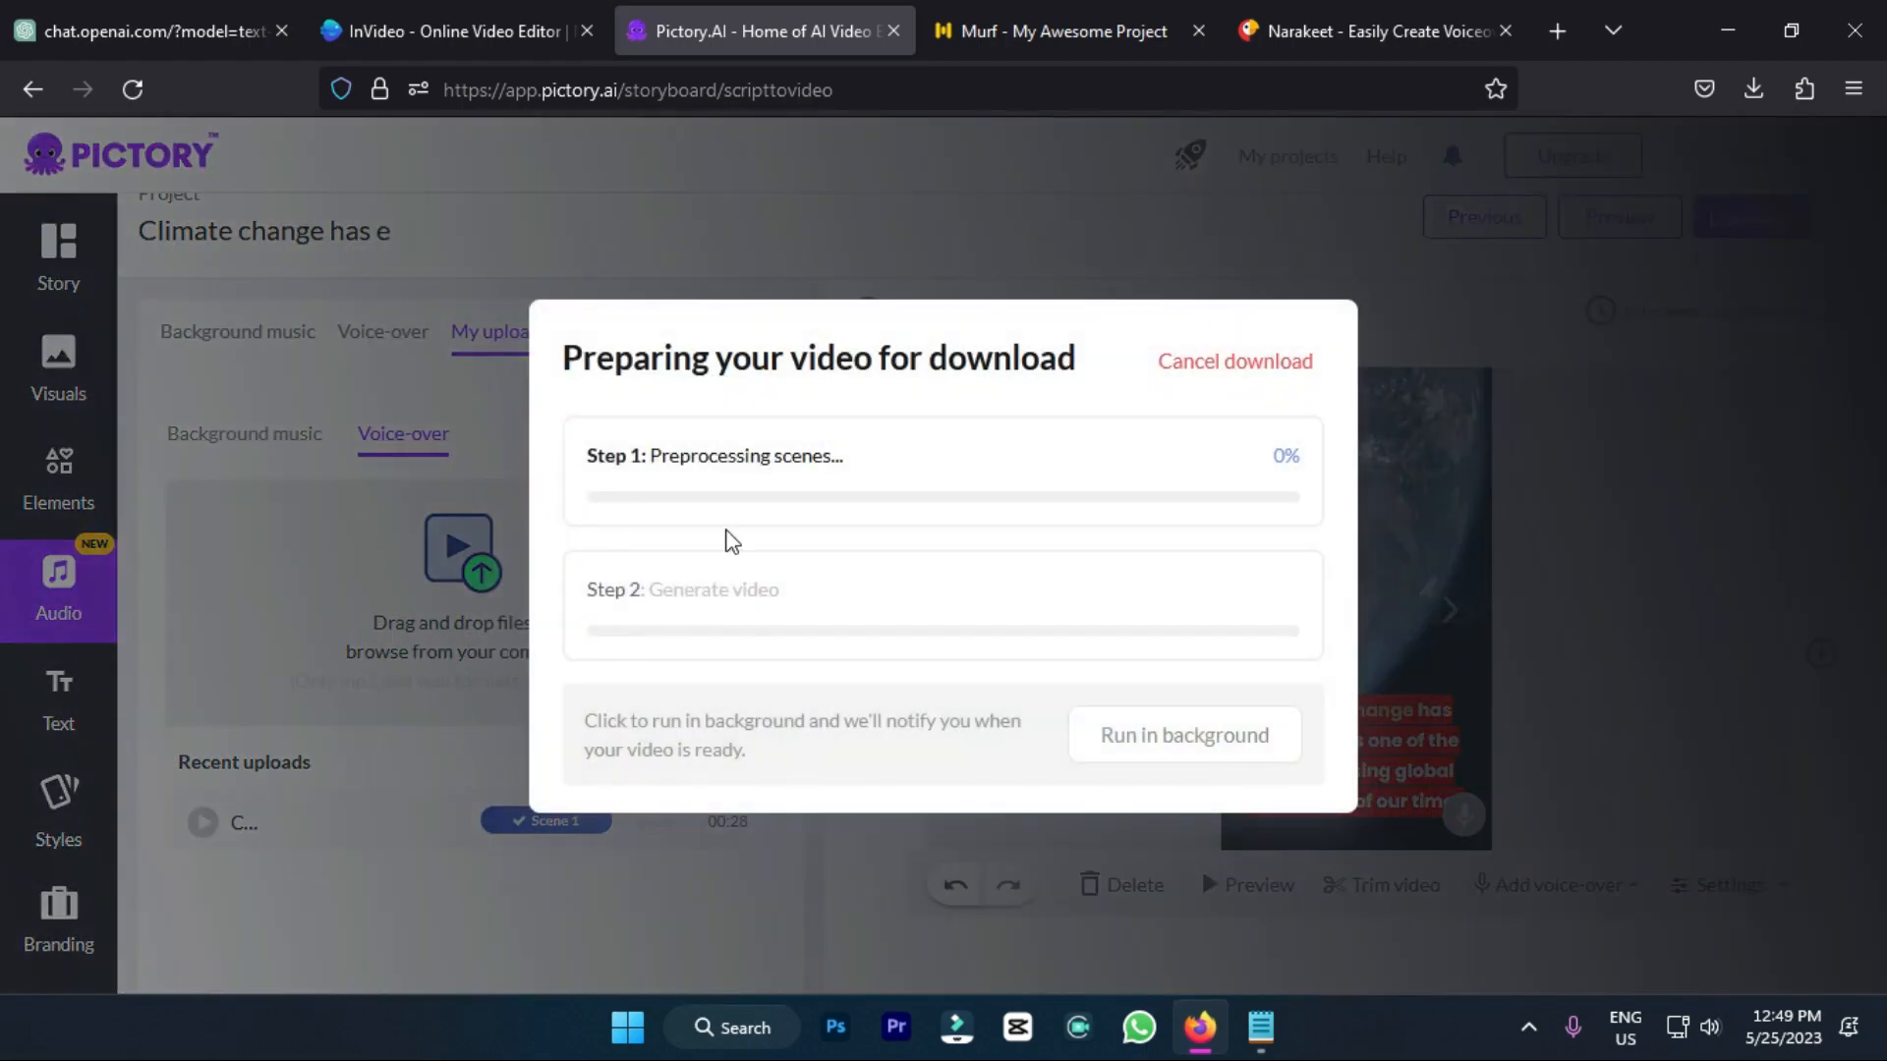